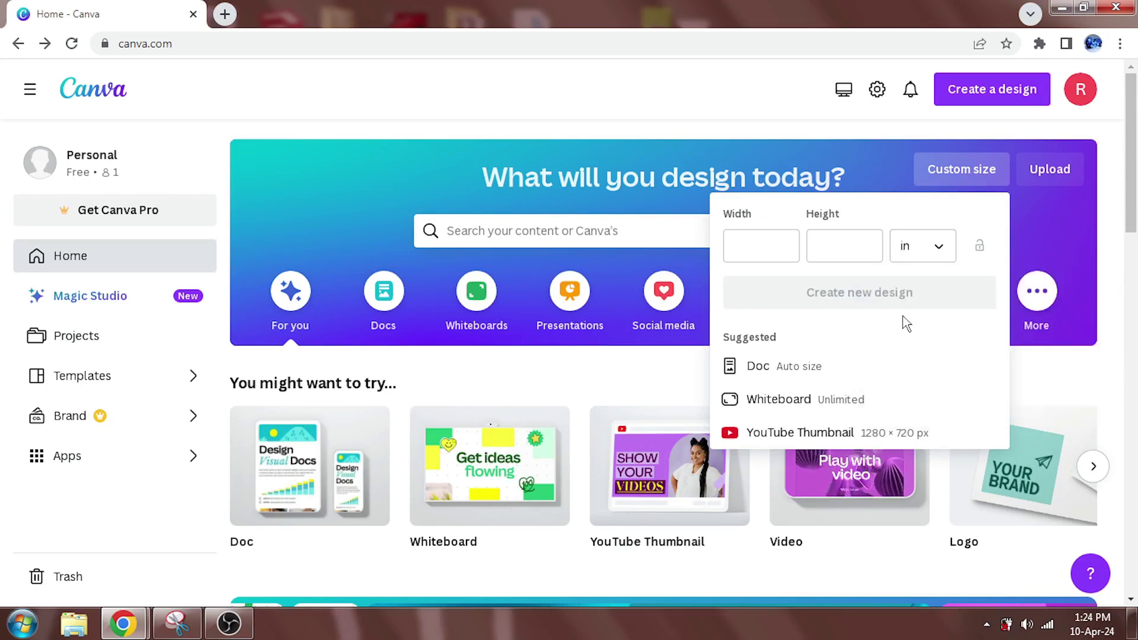
Create a new custom-size design 8.5 in wide and 11 in high
{"action": "left_click", "coordinate": [757, 241]}
{"action": "type", "text": "8.5"}
{"action": "left_click", "coordinate": [866, 234]}
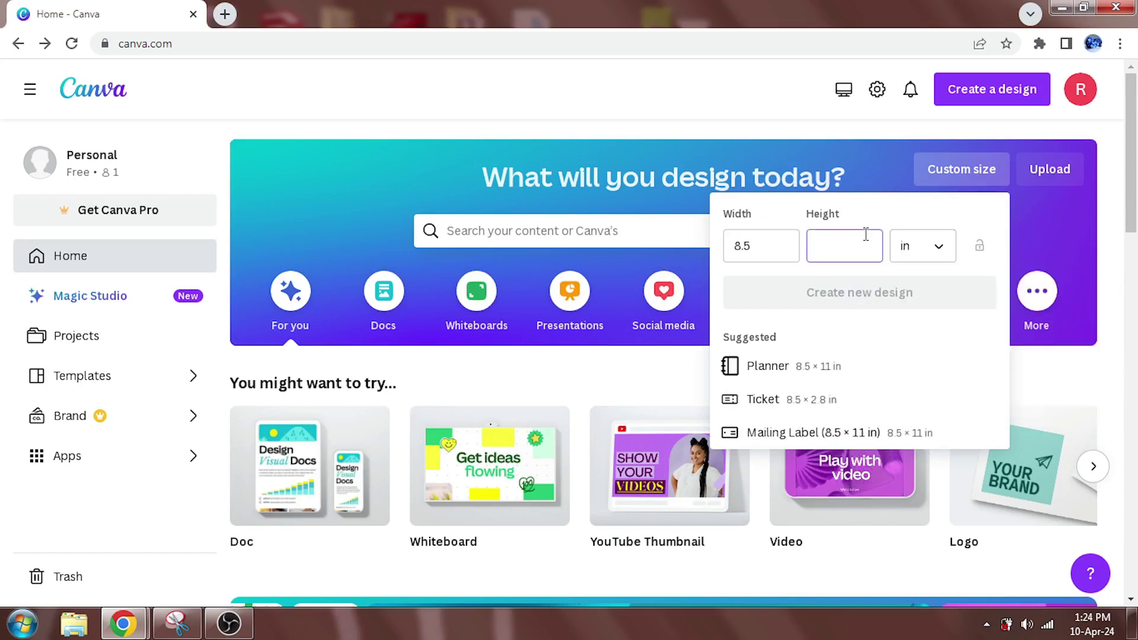
{"action": "type", "text": "11"}
{"action": "left_click", "coordinate": [825, 293]}
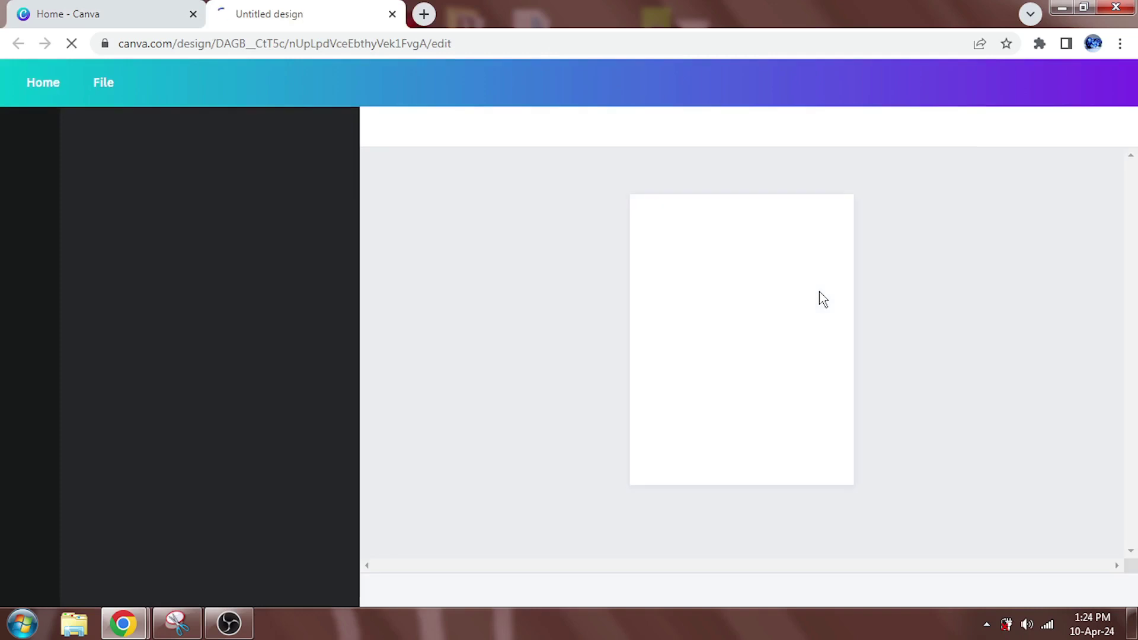
{"action": "left_click", "coordinate": [193, 15]}
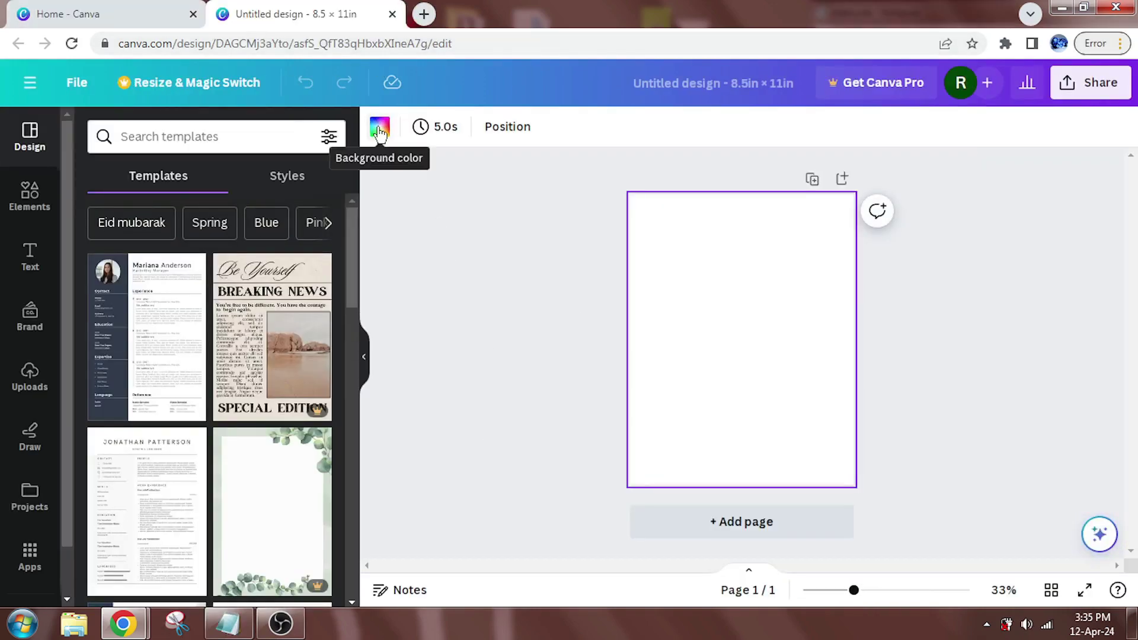
Copy the black color code from menu.txt and set the page background to #0B0B0A
{"action": "left_click", "coordinate": [379, 128]}
{"action": "left_click", "coordinate": [226, 623]}
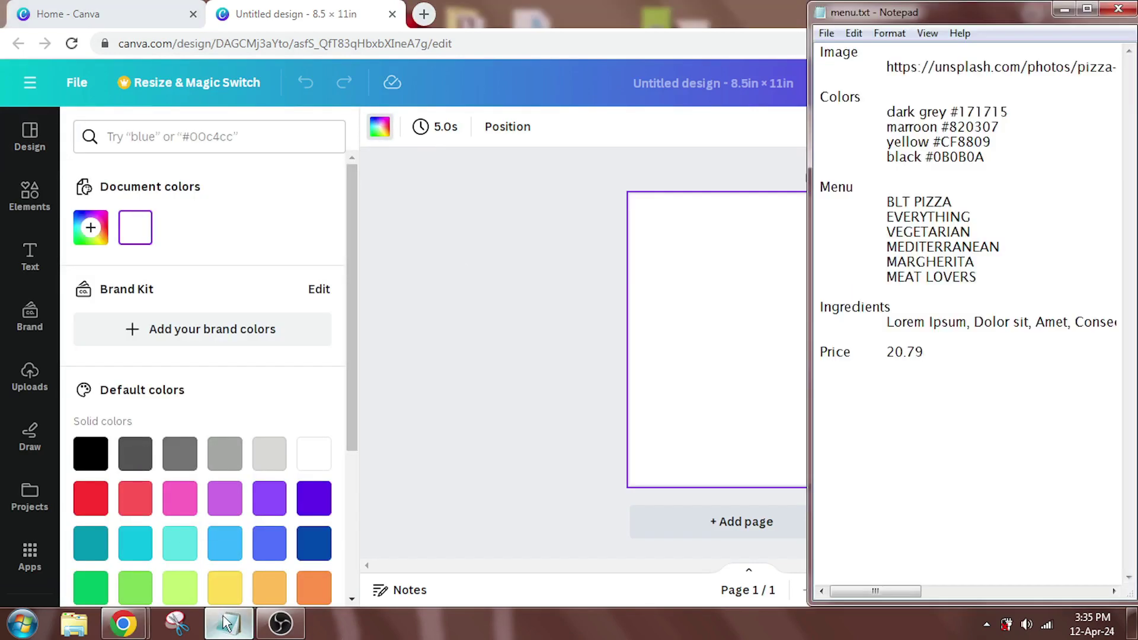
{"action": "right_click", "coordinate": [973, 159]}
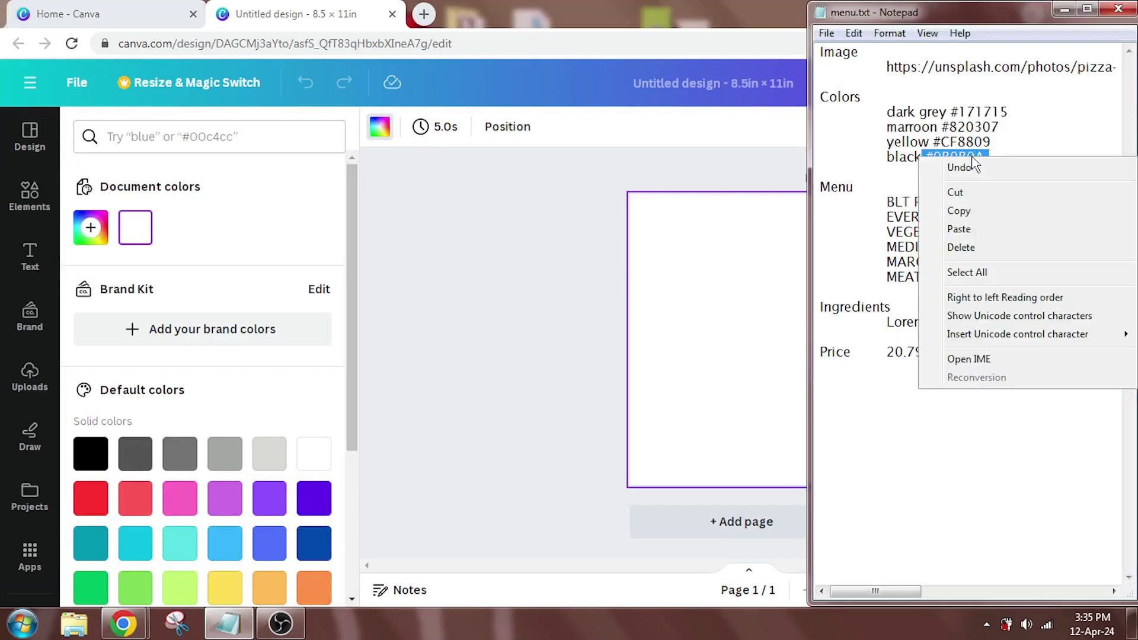
{"action": "left_click", "coordinate": [971, 212]}
{"action": "left_click", "coordinate": [91, 229]}
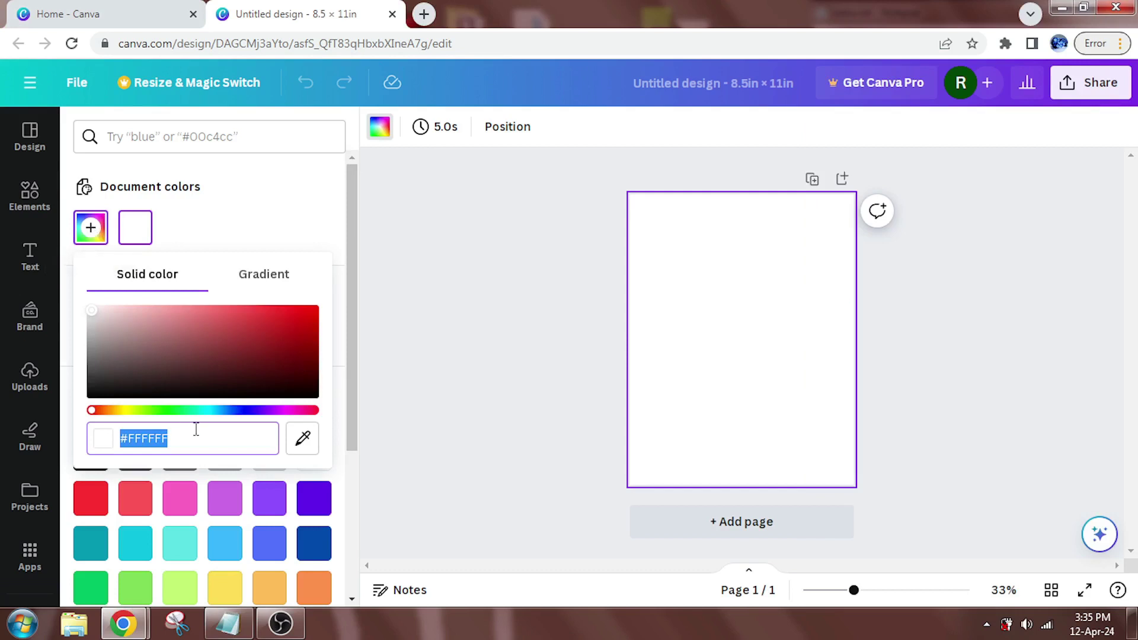
{"action": "key", "text": "ctrl+v"}
{"action": "key", "text": "Escape"}
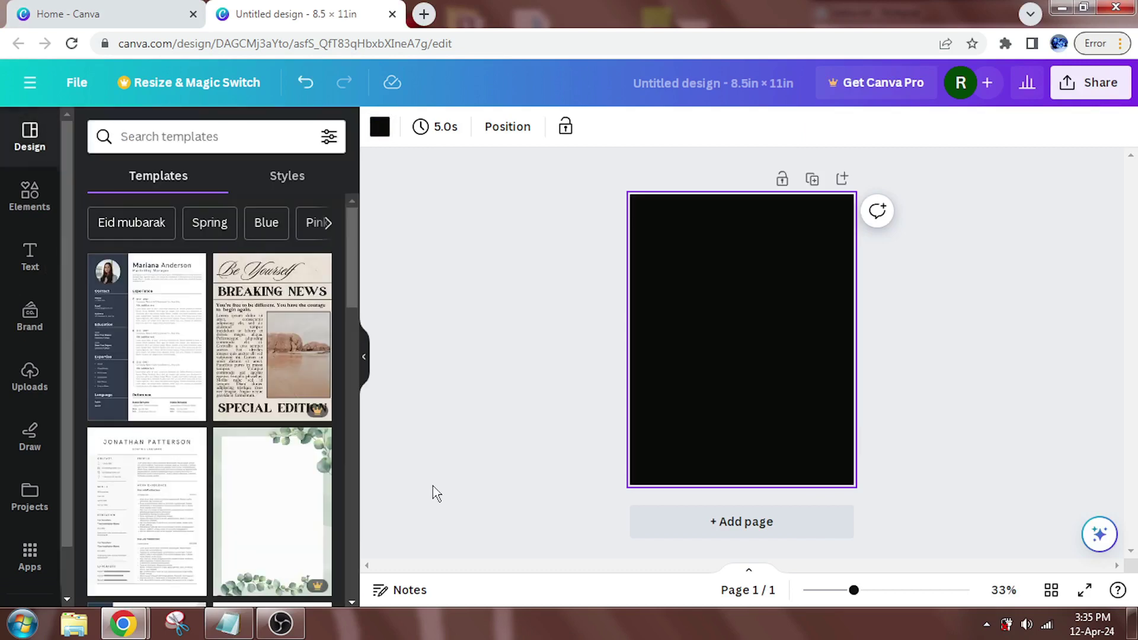
Find the Blob category among the frames and add a rounded, nearly circular blob frame to the page
{"action": "left_click", "coordinate": [29, 201]}
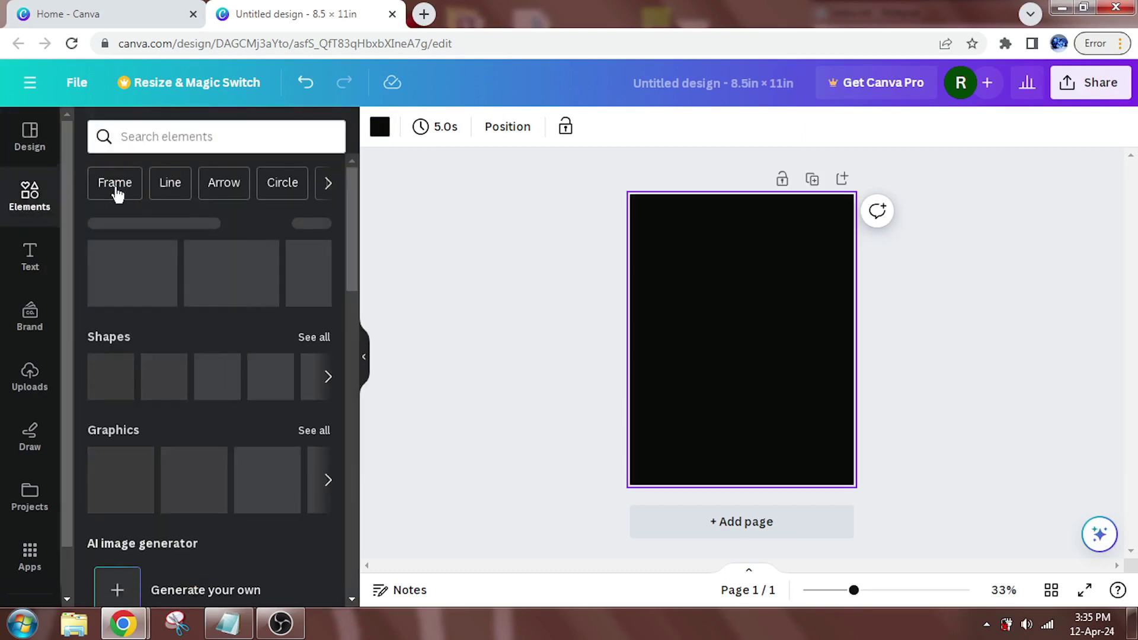
{"action": "scroll", "coordinate": [351, 483], "scroll_direction": "down", "scroll_amount": 6}
{"action": "scroll", "coordinate": [351, 477], "scroll_direction": "down", "scroll_amount": 10}
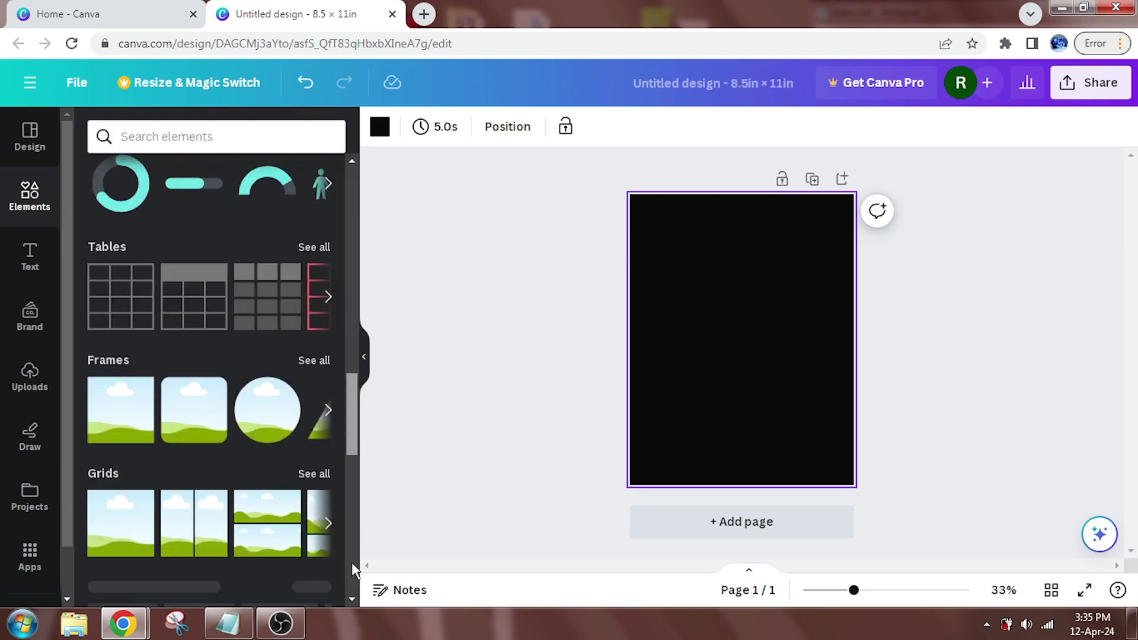
{"action": "left_click", "coordinate": [320, 366]}
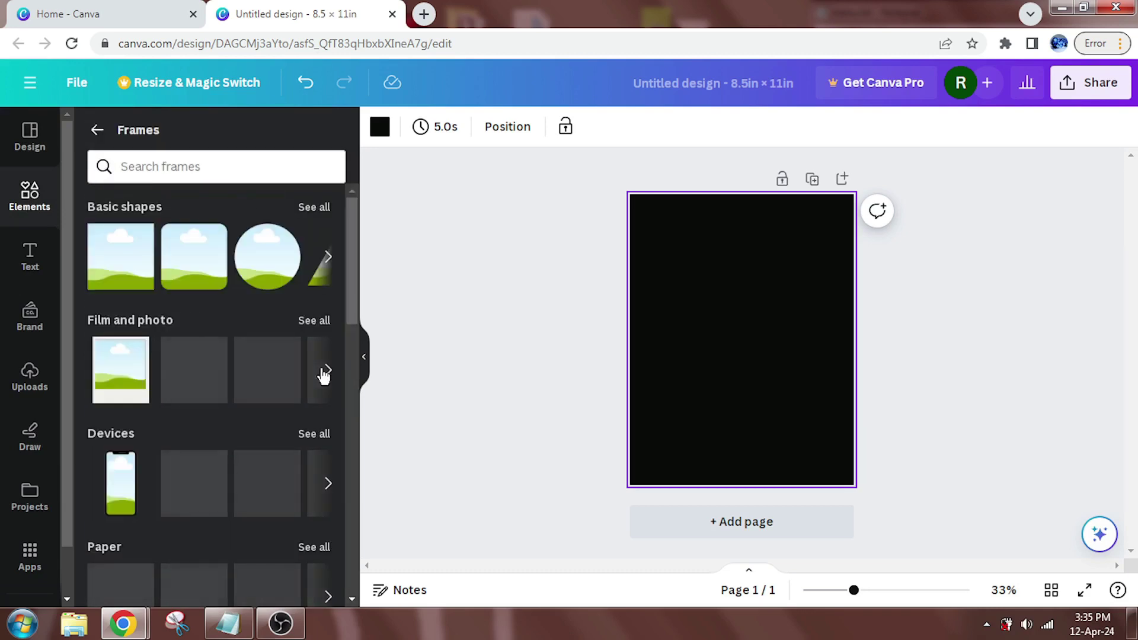
{"action": "scroll", "coordinate": [344, 320], "scroll_direction": "down", "scroll_amount": 6}
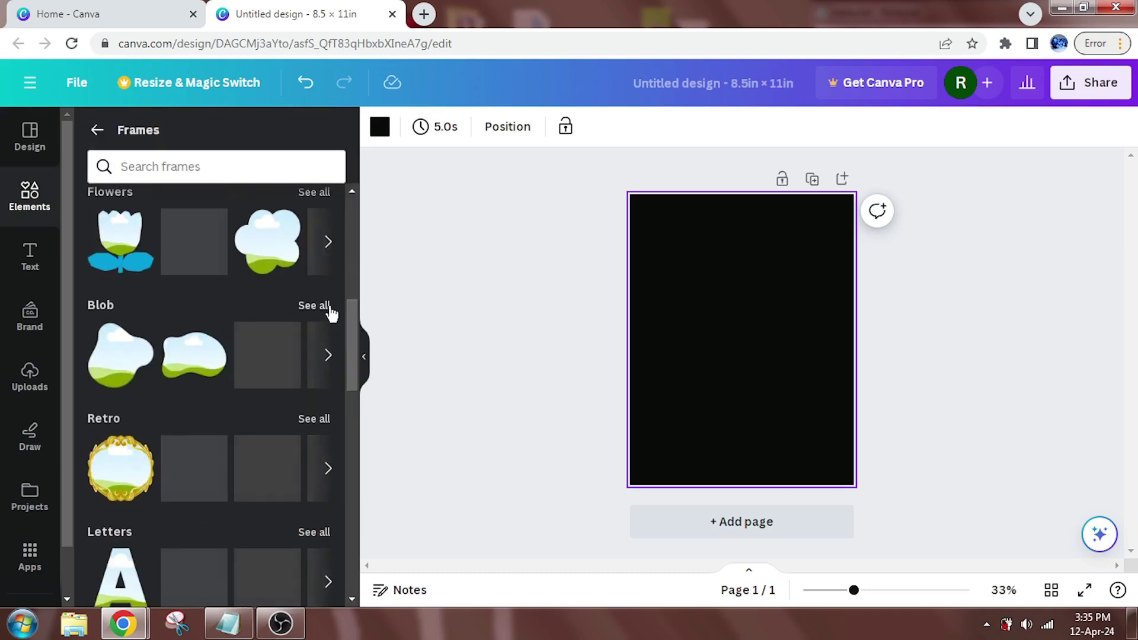
{"action": "left_click", "coordinate": [323, 306]}
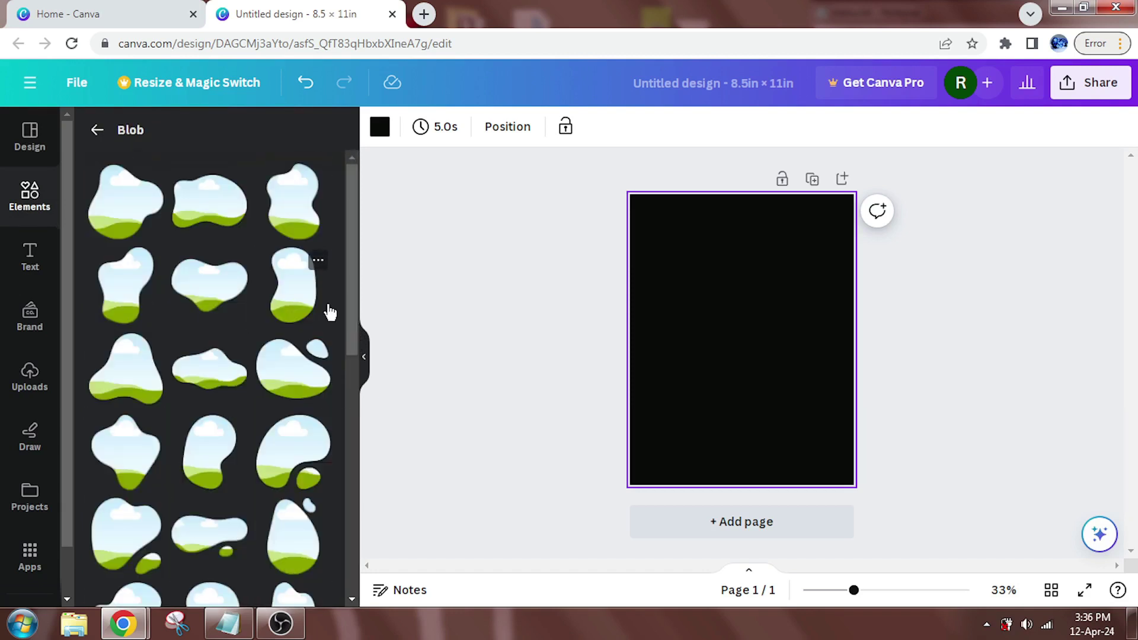
{"action": "left_click_drag", "start_coordinate": [351, 231], "coordinate": [368, 541]}
{"action": "left_click", "coordinate": [113, 343]}
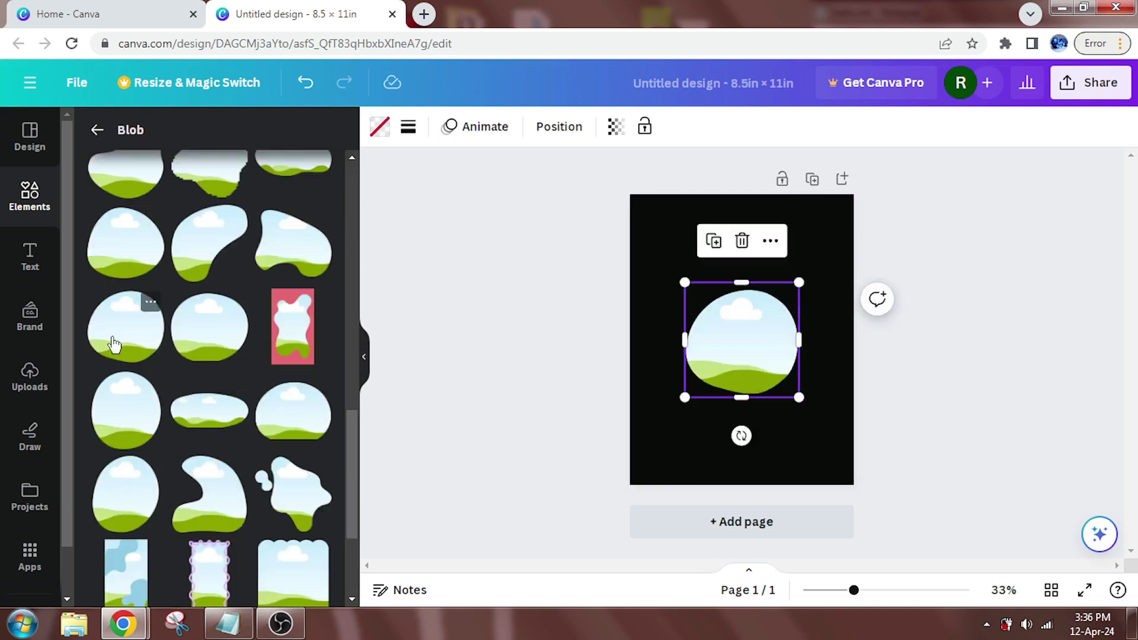
Widen the blob frame beyond both page sides and position it across the lower half of the page
{"action": "left_click_drag", "start_coordinate": [680, 342], "coordinate": [605, 333]}
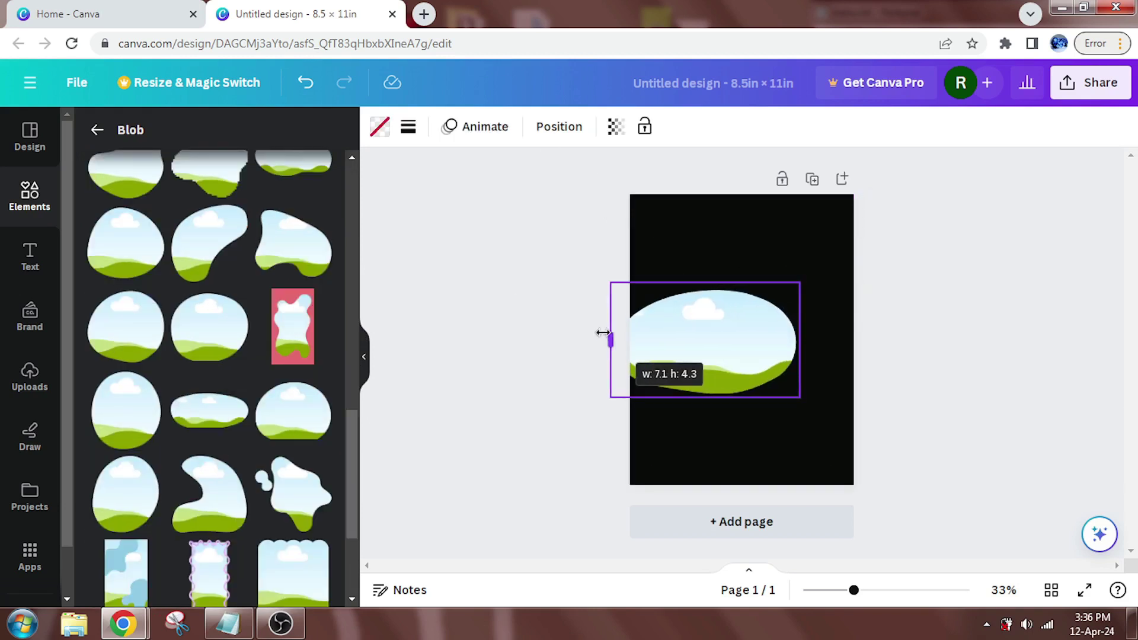
{"action": "left_click_drag", "start_coordinate": [713, 353], "coordinate": [787, 397]}
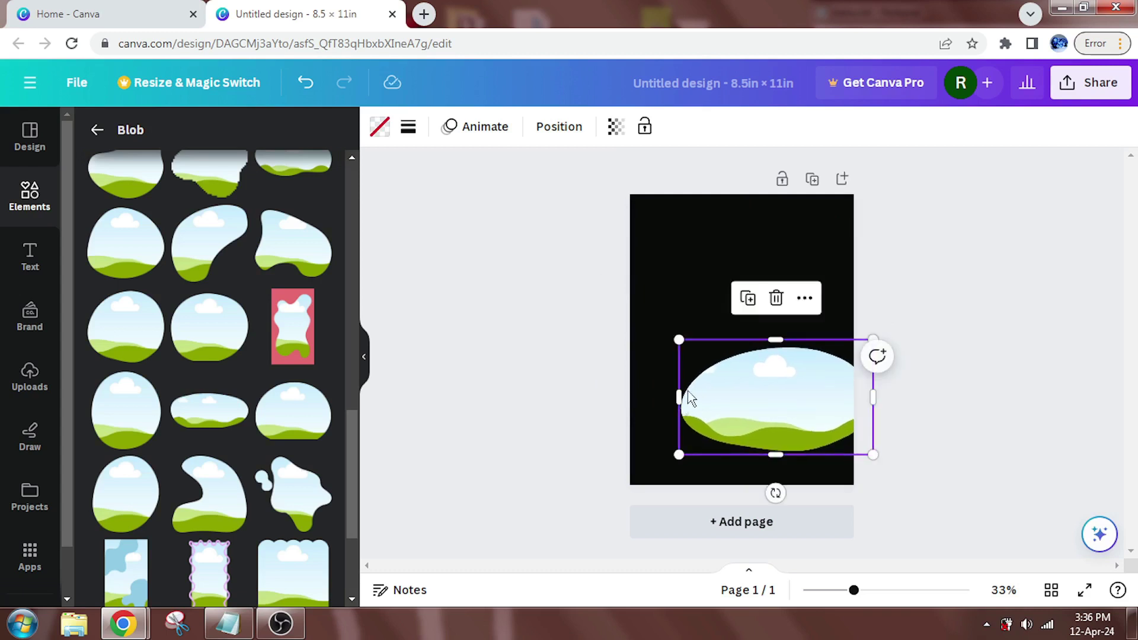
{"action": "left_click_drag", "start_coordinate": [681, 392], "coordinate": [598, 392]}
{"action": "left_click_drag", "start_coordinate": [785, 402], "coordinate": [785, 424]}
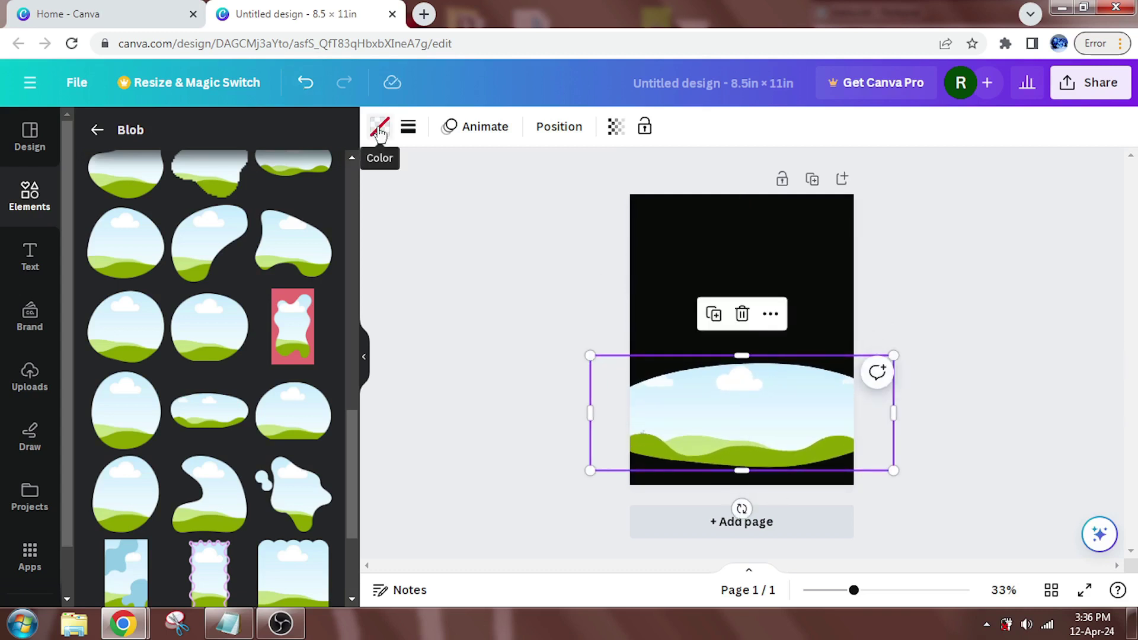
Copy the yellow color code from menu.txt and fill the blob frame with #CF8809
{"action": "left_click", "coordinate": [380, 130]}
{"action": "left_click", "coordinate": [90, 227]}
{"action": "left_click", "coordinate": [225, 628]}
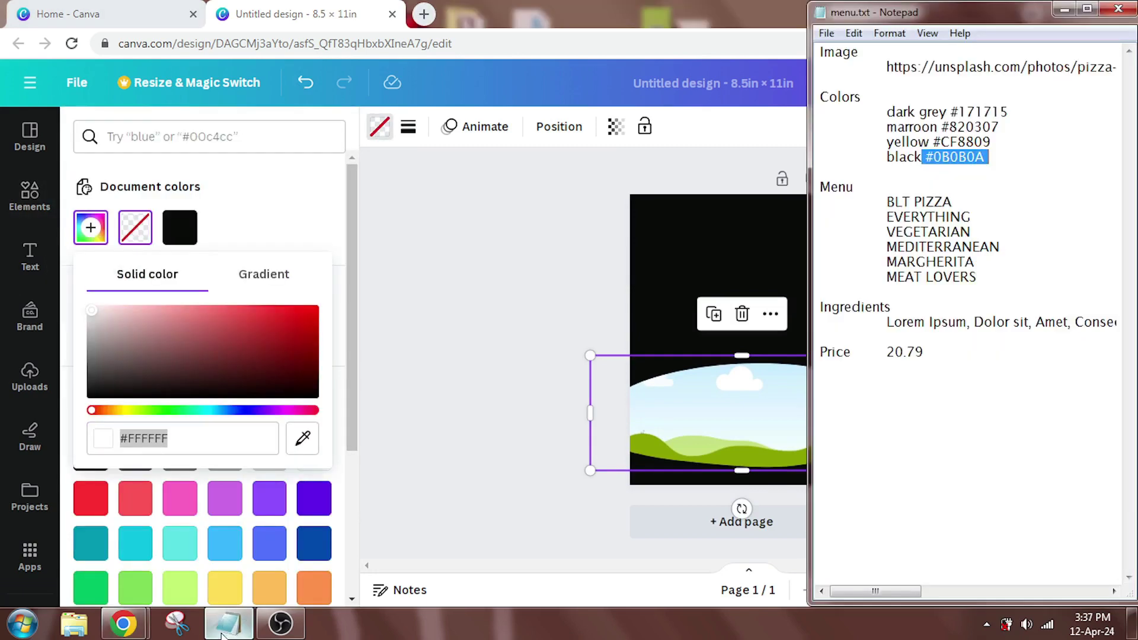
{"action": "right_click", "coordinate": [994, 146]}
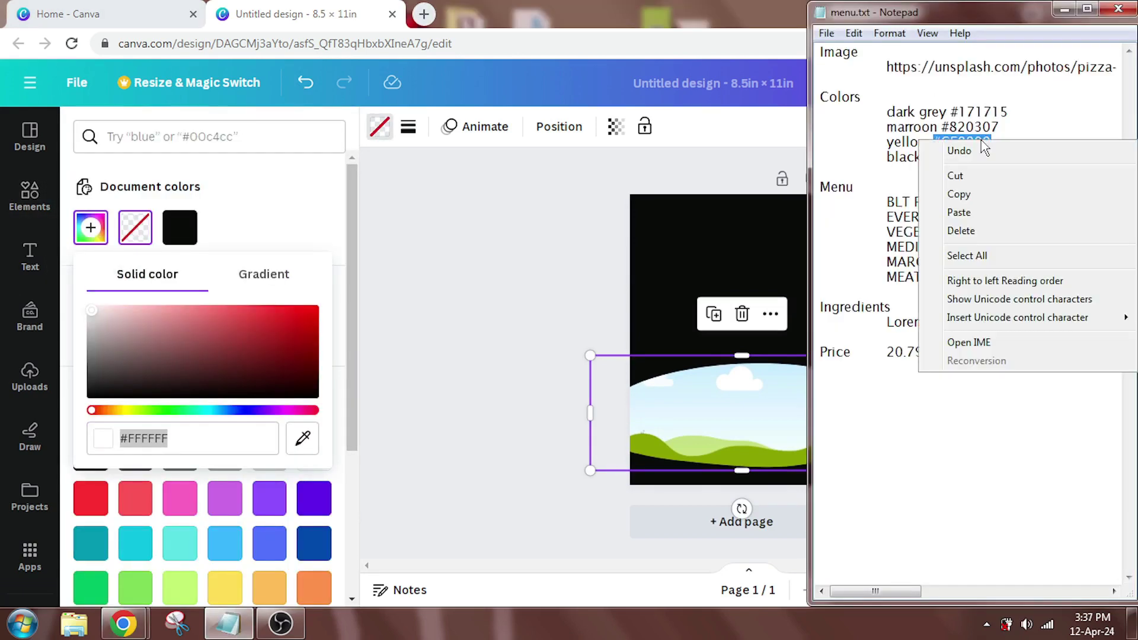
{"action": "left_click", "coordinate": [981, 196]}
{"action": "right_click", "coordinate": [166, 439]}
{"action": "left_click", "coordinate": [187, 447]}
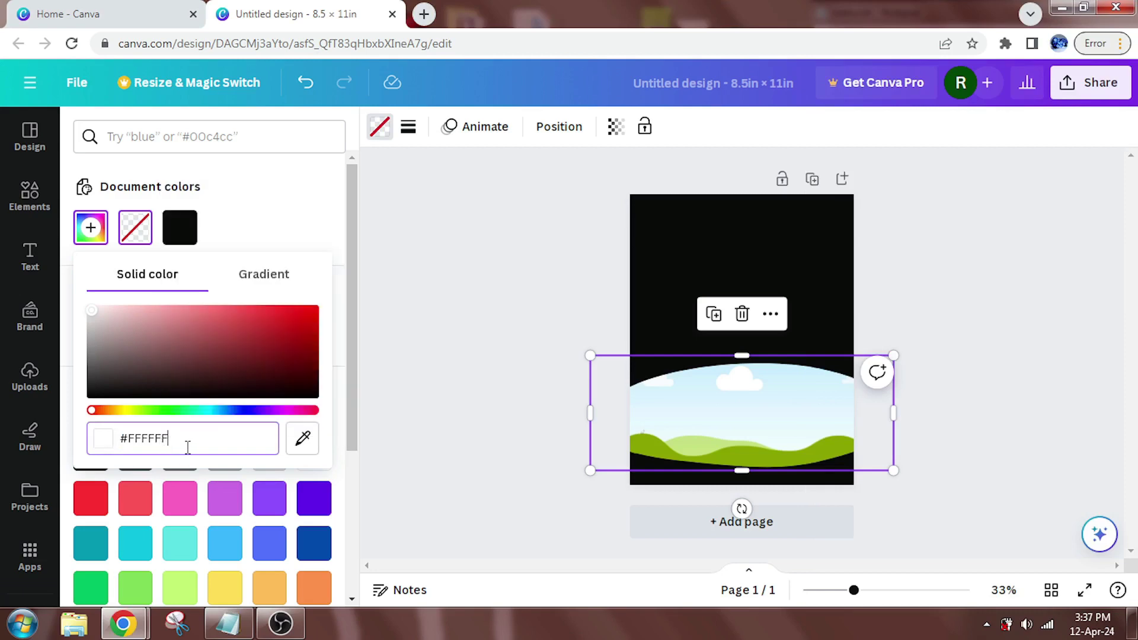
{"action": "key", "text": "ctrl+v"}
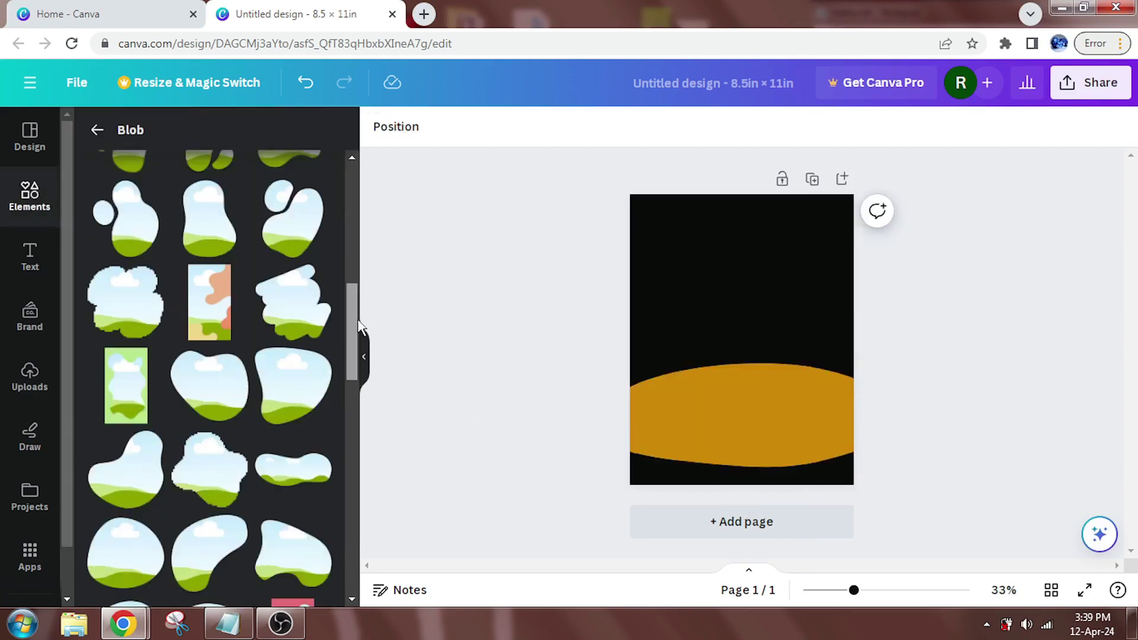
Add the boot-shaped blob frame and rotate it a quarter turn clockwise
{"action": "scroll", "coordinate": [208, 367], "scroll_direction": "down", "scroll_amount": 3}
{"action": "left_click", "coordinate": [144, 375]}
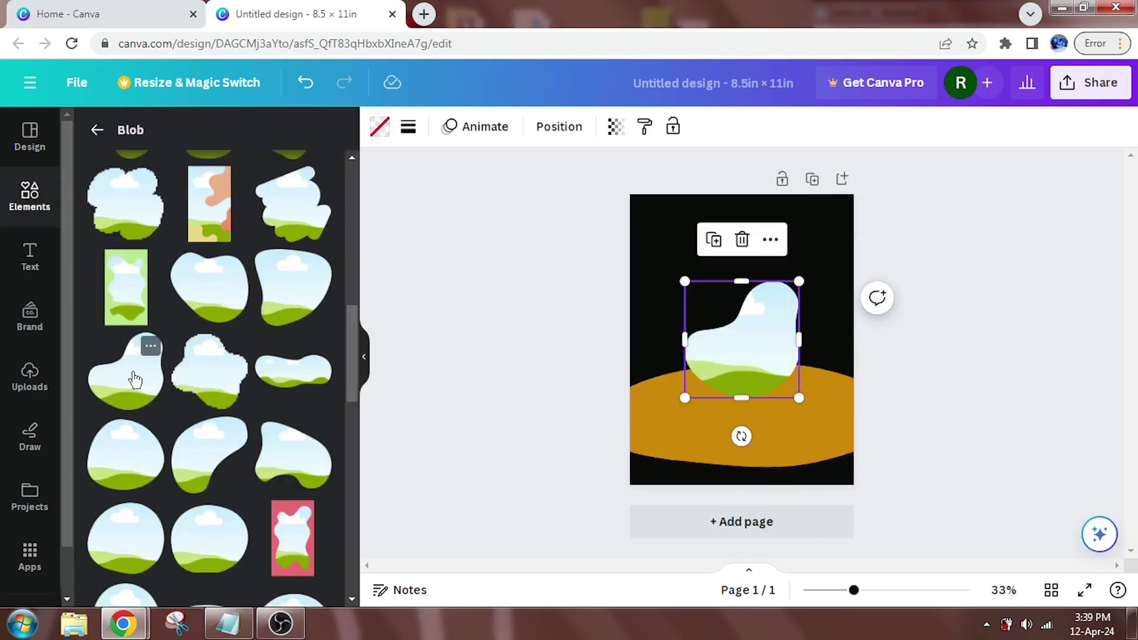
{"action": "left_click_drag", "start_coordinate": [741, 434], "coordinate": [584, 339]}
Enlarge and shift the boot-shaped frame so it covers most of the page and extends past its left edge
{"action": "left_click_drag", "start_coordinate": [688, 342], "coordinate": [570, 339]}
{"action": "left_click_drag", "start_coordinate": [688, 261], "coordinate": [683, 176]}
{"action": "left_click_drag", "start_coordinate": [801, 287], "coordinate": [832, 288]}
{"action": "left_click_drag", "start_coordinate": [569, 398], "coordinate": [515, 443]}
{"action": "left_click_drag", "start_coordinate": [699, 341], "coordinate": [681, 371]}
{"action": "left_click_drag", "start_coordinate": [818, 340], "coordinate": [868, 339]}
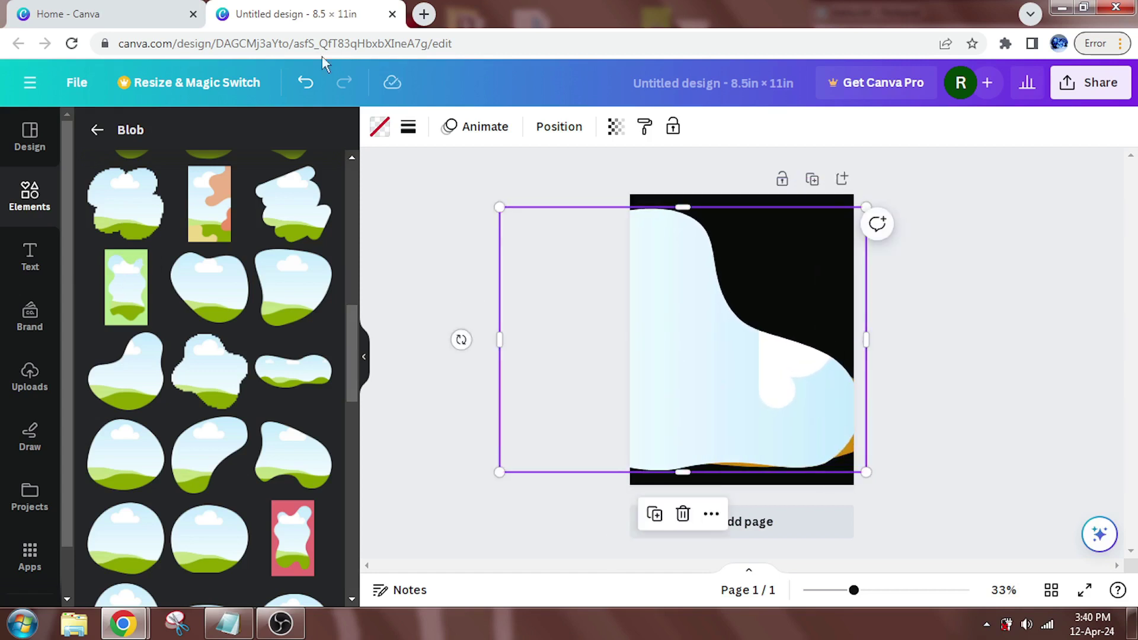
Copy the maroon color code from menu.txt, fill the boot-shaped frame with #820307 and adjust its position slightly
{"action": "left_click", "coordinate": [380, 126]}
{"action": "left_click", "coordinate": [90, 227]}
{"action": "left_click", "coordinate": [228, 624]}
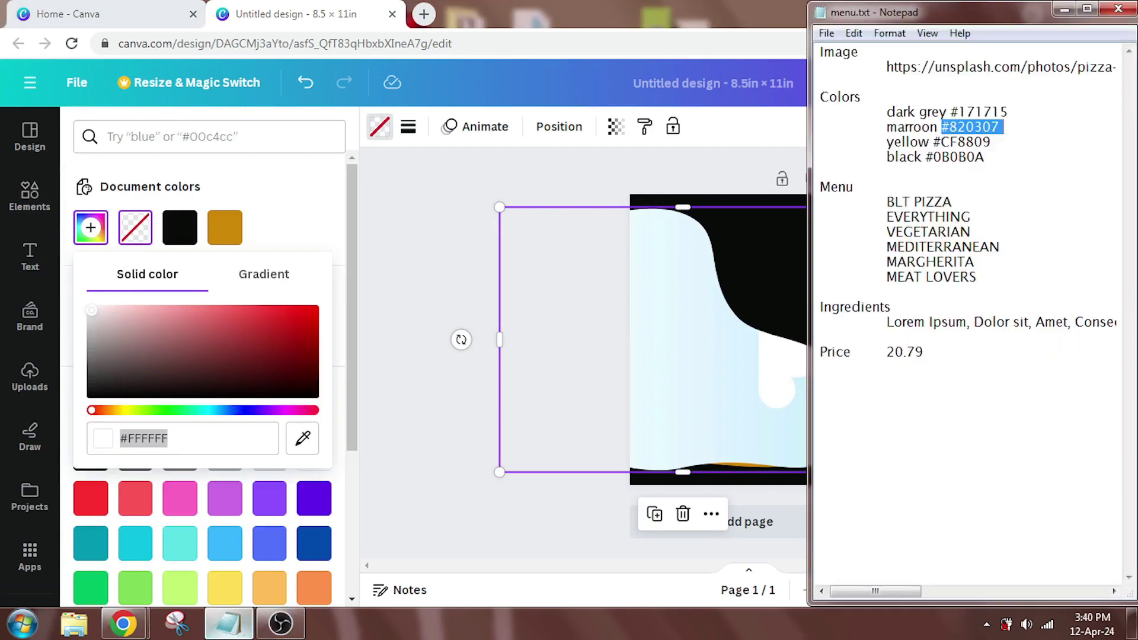
{"action": "right_click", "coordinate": [977, 127]}
{"action": "left_click", "coordinate": [969, 177]}
{"action": "right_click", "coordinate": [169, 443]}
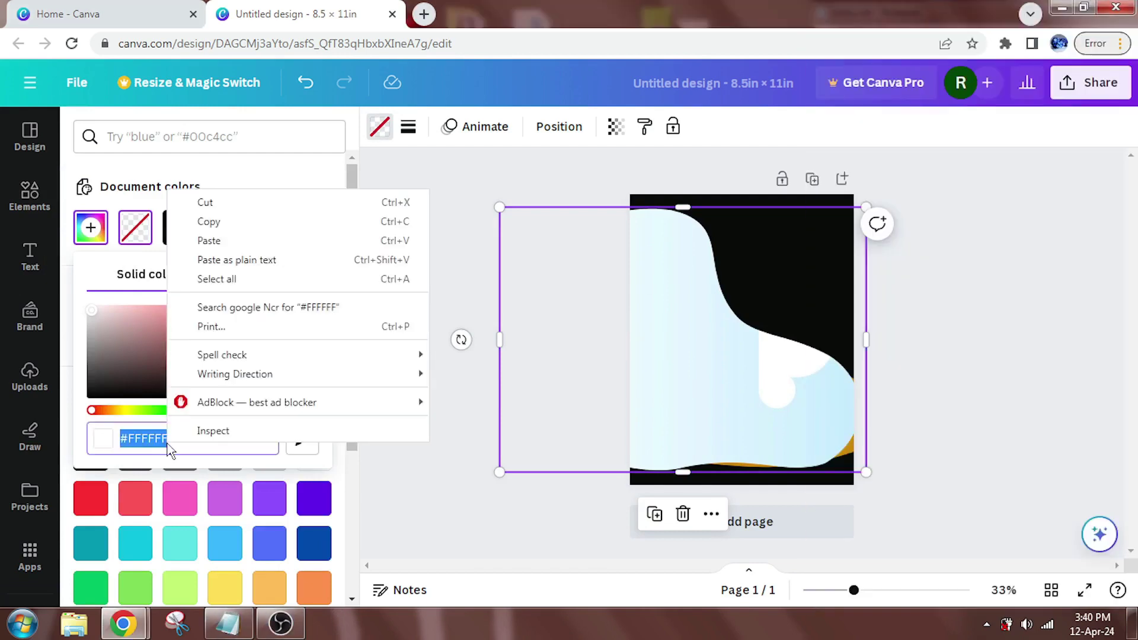
{"action": "left_click", "coordinate": [280, 259]}
{"action": "left_click", "coordinate": [396, 454]}
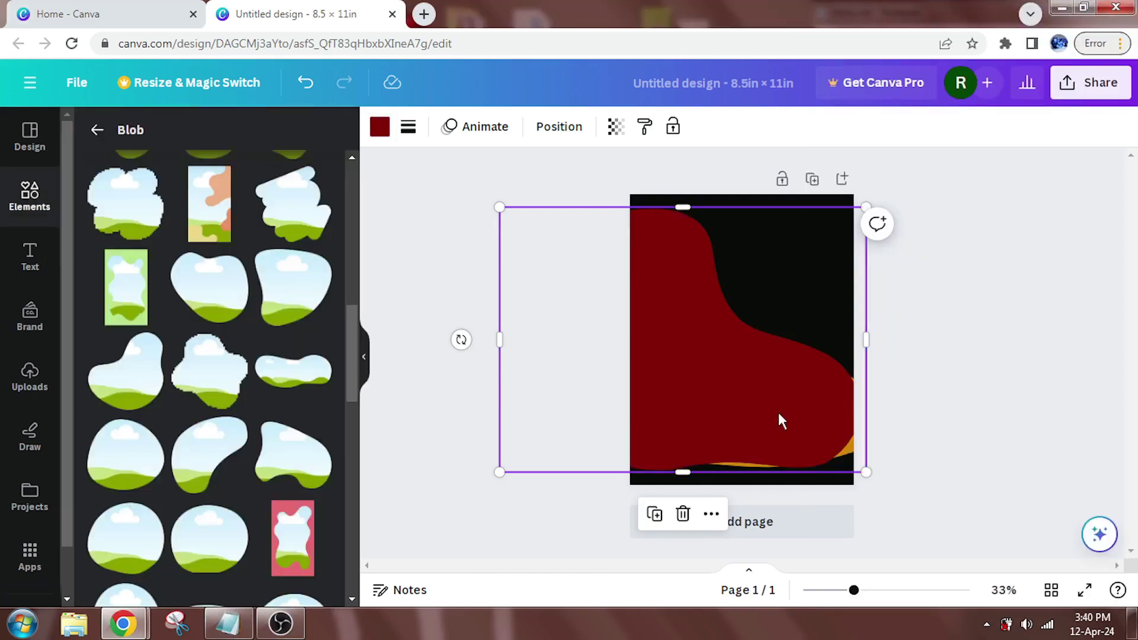
{"action": "left_click_drag", "start_coordinate": [777, 411], "coordinate": [778, 415]}
{"action": "left_click", "coordinate": [535, 537]}
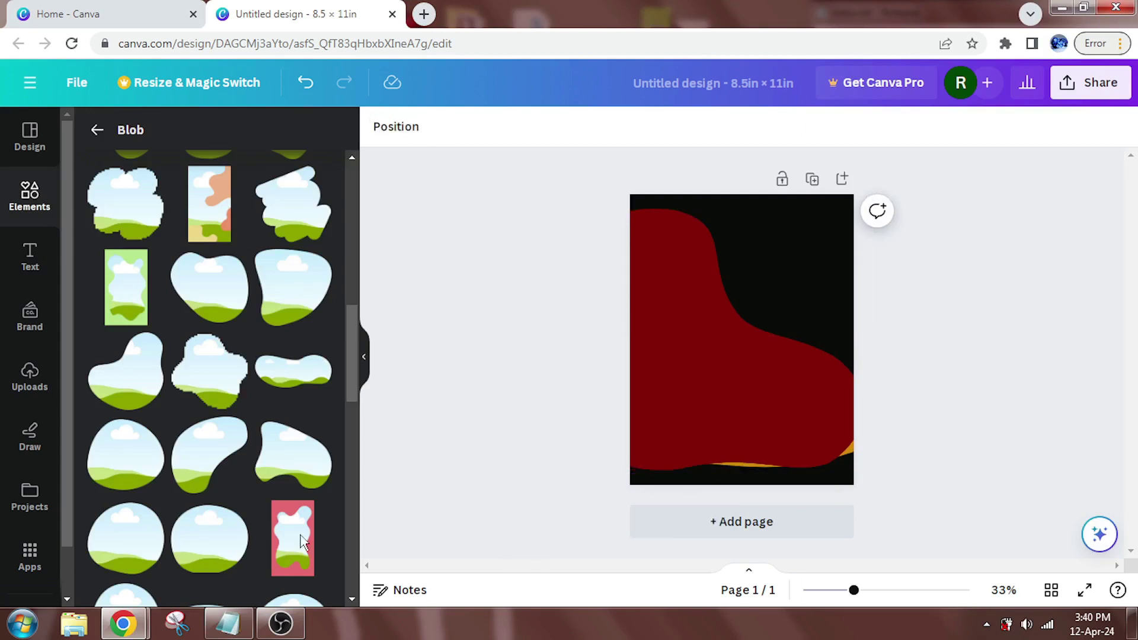
Add the wide, flat oval blob frame and enlarge it to span the page below the maroon shape's upper lobe
{"action": "left_click_drag", "start_coordinate": [349, 388], "coordinate": [354, 421]}
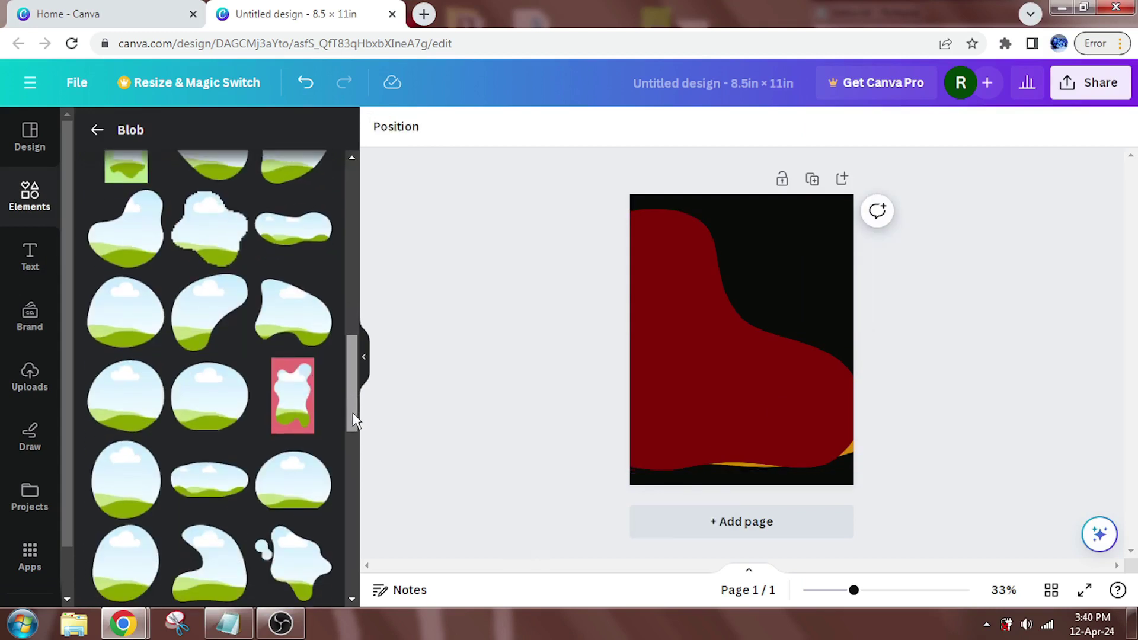
{"action": "left_click", "coordinate": [200, 489]}
{"action": "left_click_drag", "start_coordinate": [682, 312], "coordinate": [533, 244]}
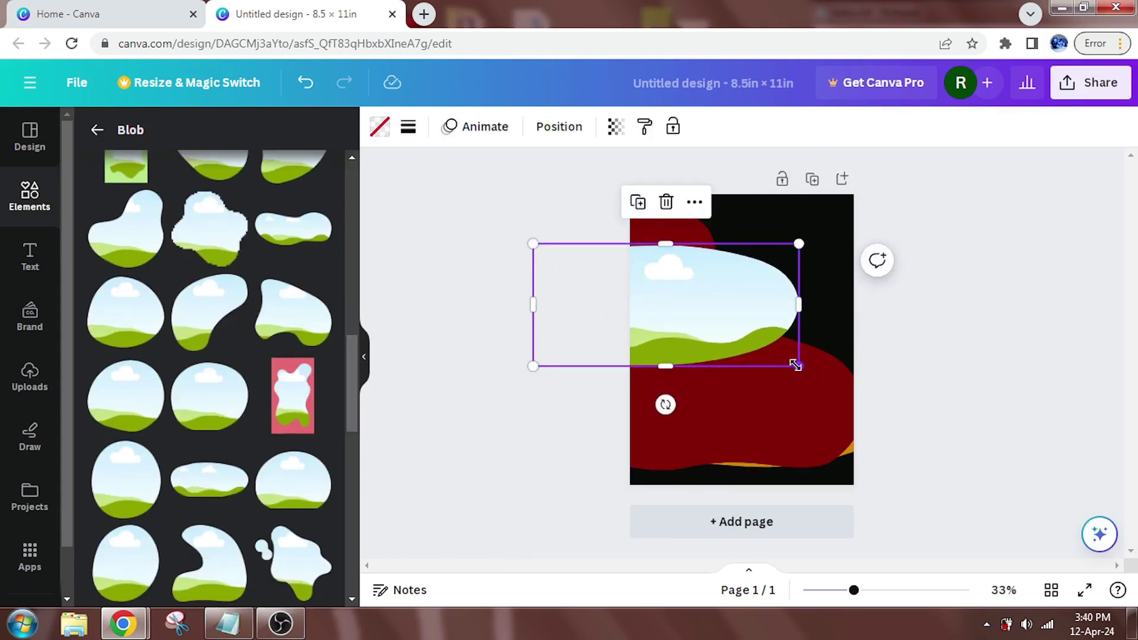
{"action": "left_click_drag", "start_coordinate": [796, 365], "coordinate": [927, 420]}
{"action": "left_click_drag", "start_coordinate": [786, 301], "coordinate": [745, 258]}
{"action": "left_click", "coordinate": [937, 498]}
Pick the yellow blob from the layer list, shift it left and stretch its lower edge slightly toward the page bottom
{"action": "left_click", "coordinate": [394, 125]}
{"action": "left_click", "coordinate": [208, 340]}
{"action": "left_click_drag", "start_coordinate": [832, 271], "coordinate": [745, 281]}
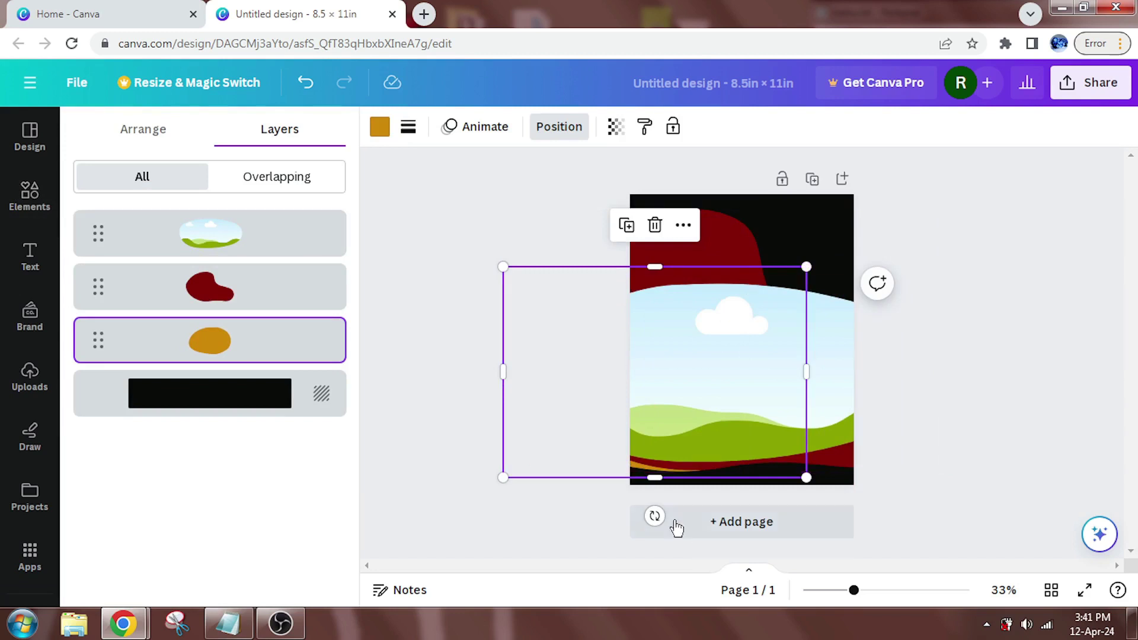
{"action": "left_click_drag", "start_coordinate": [654, 477], "coordinate": [655, 479]}
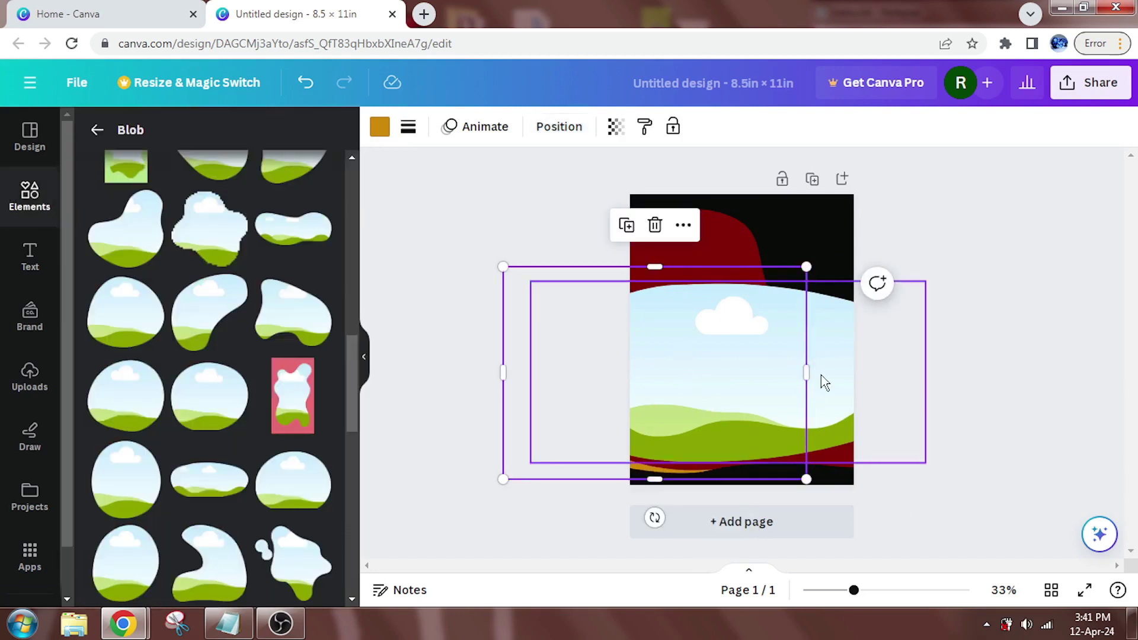
Copy the dark grey color code from menu.txt and fill the large oval frame with #171715
{"action": "left_click", "coordinate": [821, 381]}
{"action": "left_click", "coordinate": [380, 127]}
{"action": "left_click", "coordinate": [241, 633]}
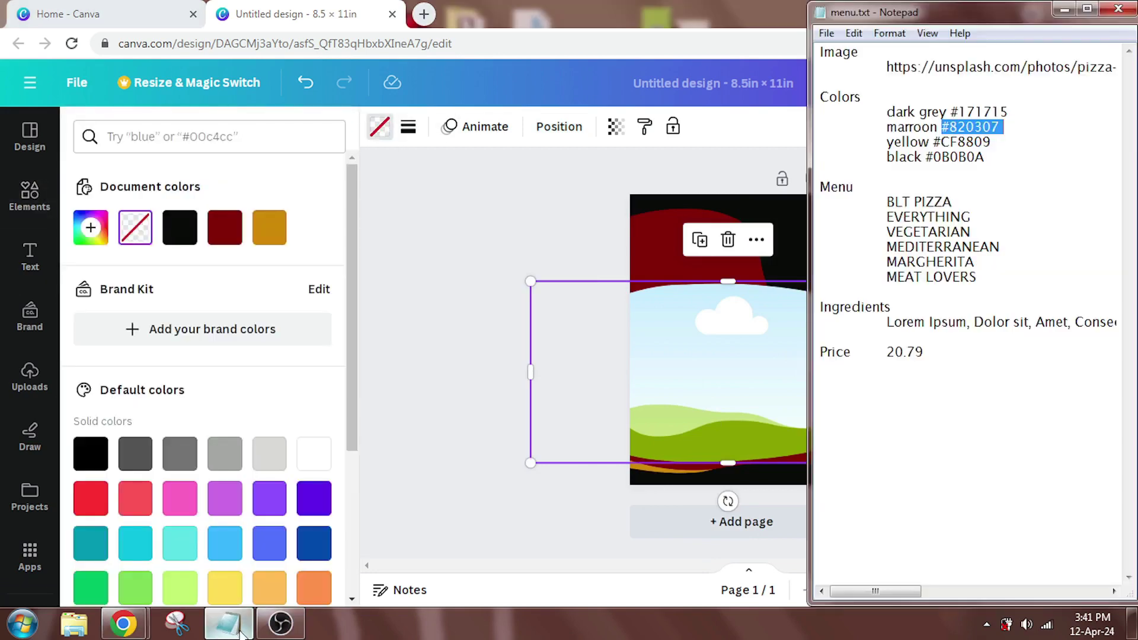
{"action": "right_click", "coordinate": [986, 106]}
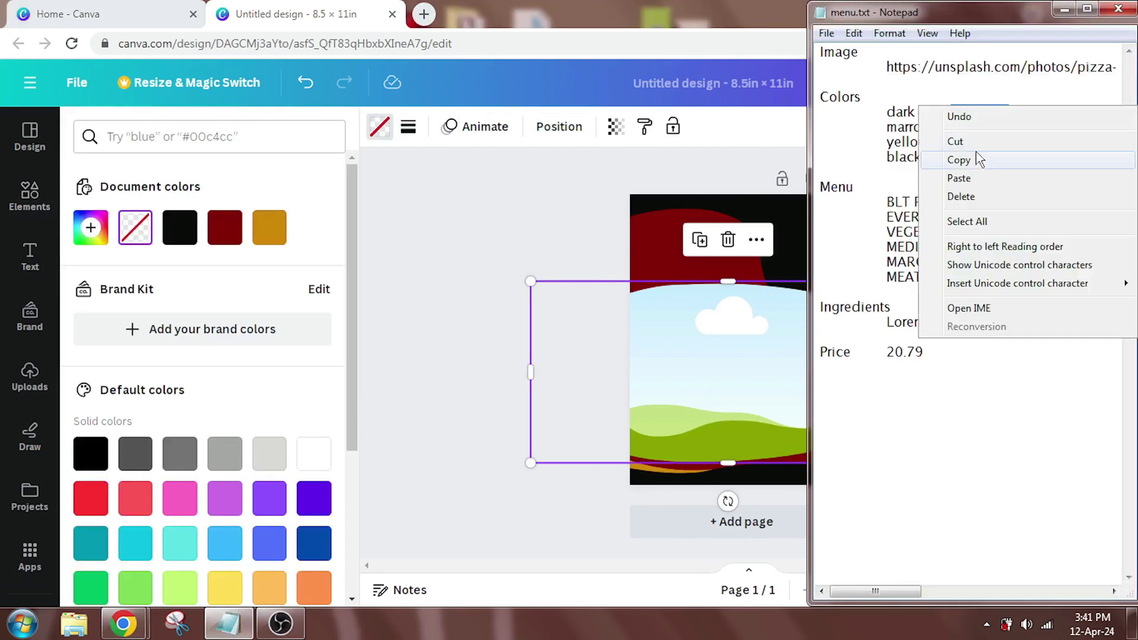
{"action": "left_click", "coordinate": [978, 157]}
{"action": "left_click", "coordinate": [92, 228]}
{"action": "type", "text": "#171715"}
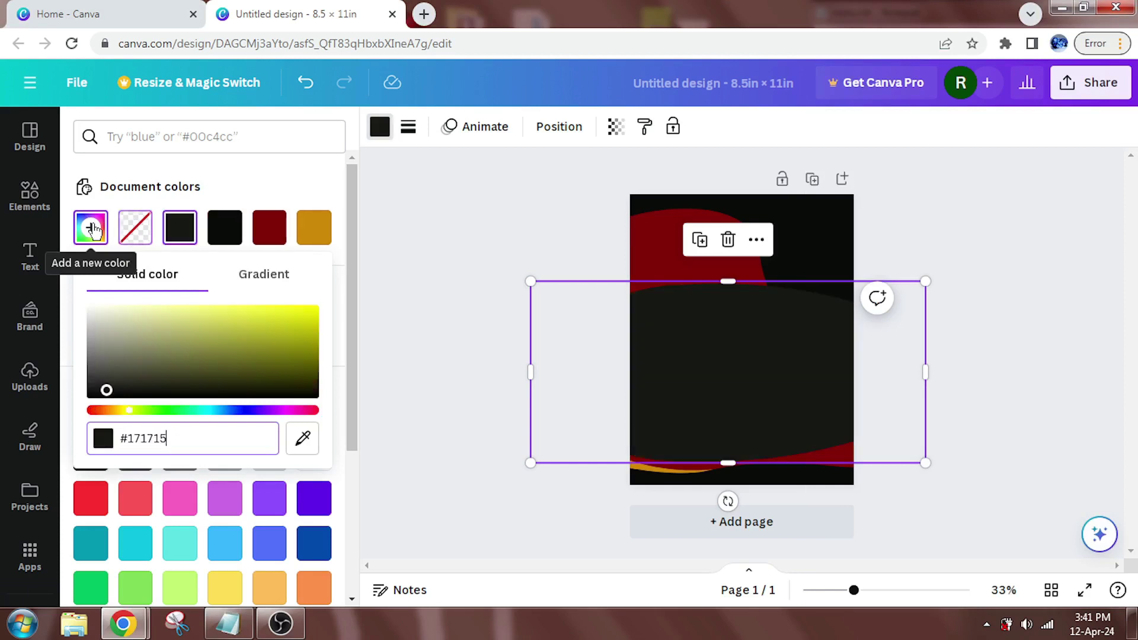
{"action": "left_click", "coordinate": [381, 468]}
Select the three blob shapes together and nudge them slightly up the page
{"action": "left_click_drag", "start_coordinate": [919, 518], "coordinate": [582, 365]}
{"action": "left_click", "coordinate": [732, 364]}
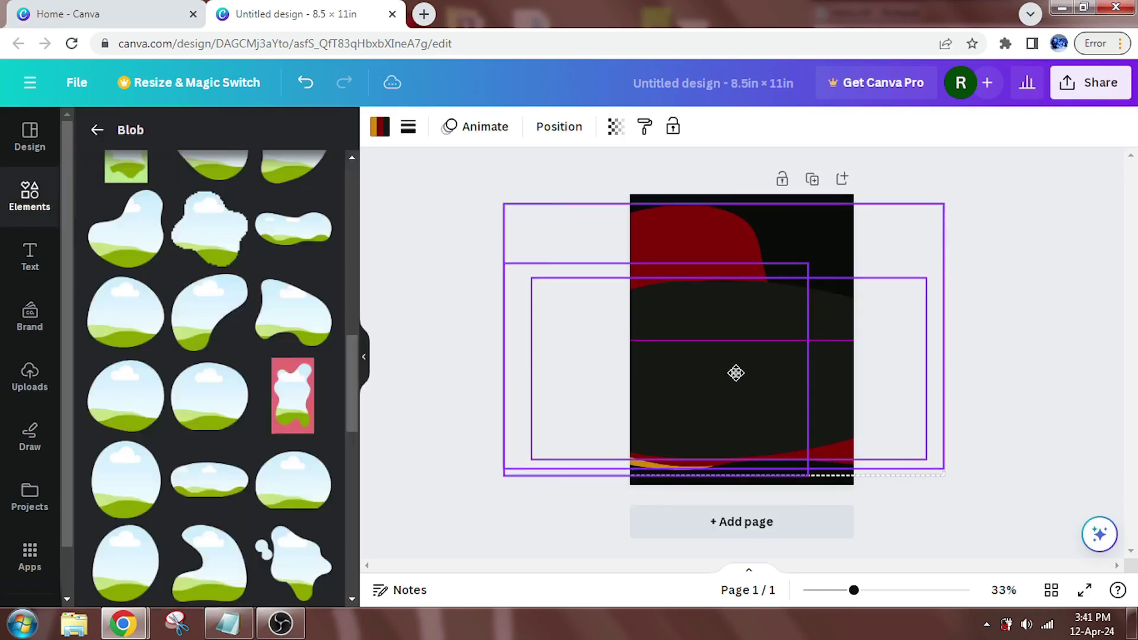
{"action": "key", "text": "Up"}
{"action": "key", "text": "Up"}
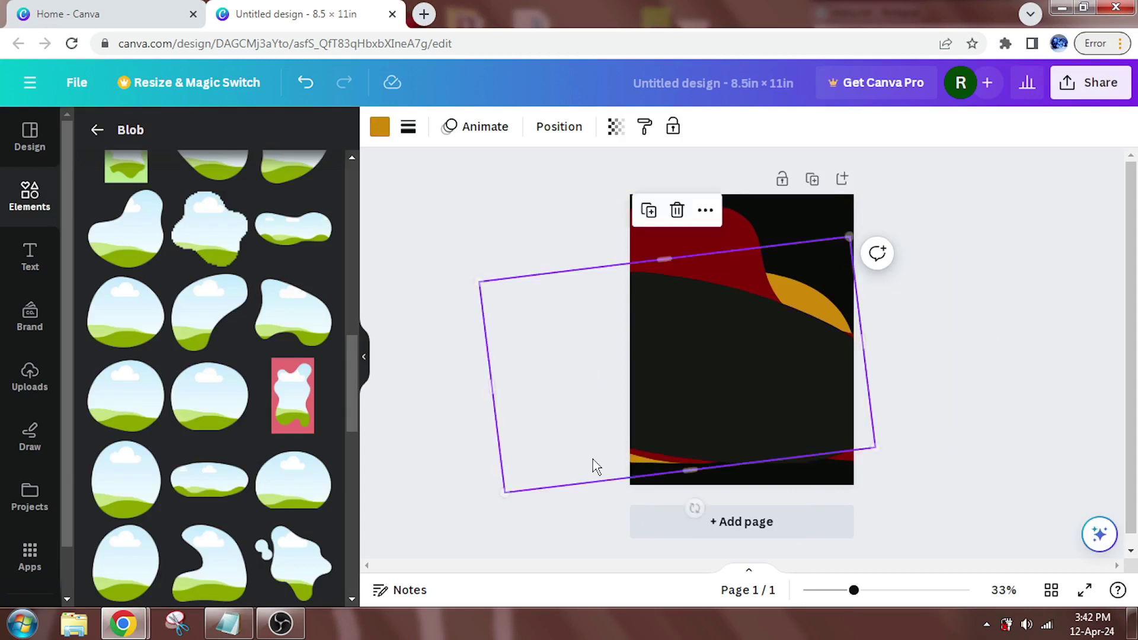
Nudge the yellow blob slightly down the page and rotate it a little clockwise
{"action": "key", "text": "Down"}
{"action": "key", "text": "Down"}
{"action": "key", "text": "Down"}
{"action": "key", "text": "Down"}
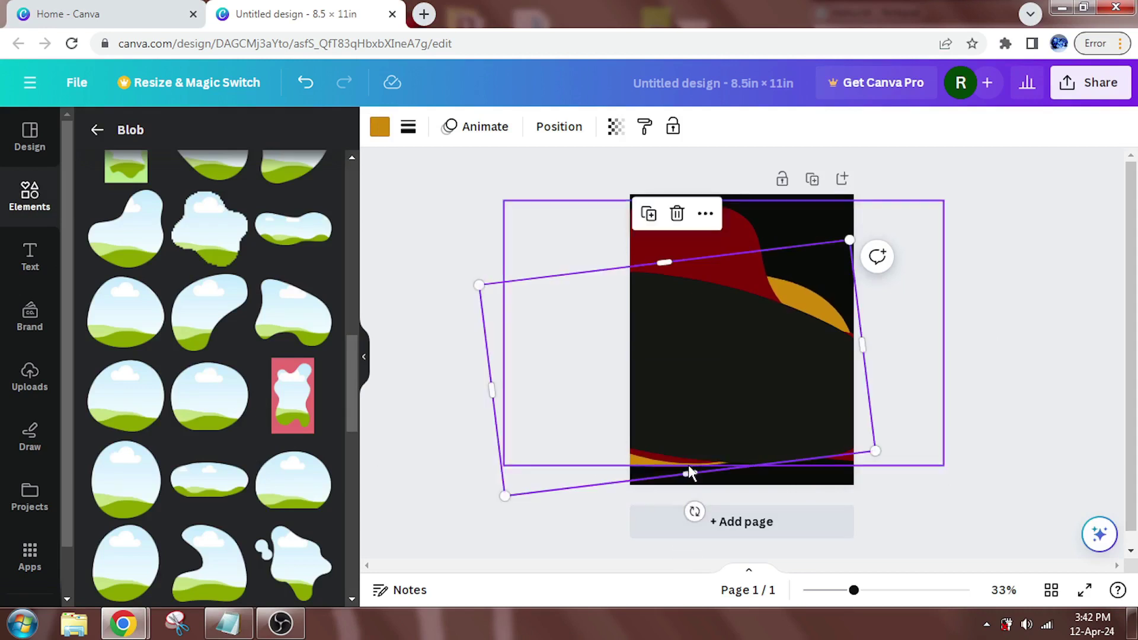
{"action": "left_click_drag", "start_coordinate": [694, 510], "coordinate": [676, 511]}
Shift the large dark grey oval slightly to the right and rotate it a little counterclockwise
{"action": "left_click", "coordinate": [784, 399]}
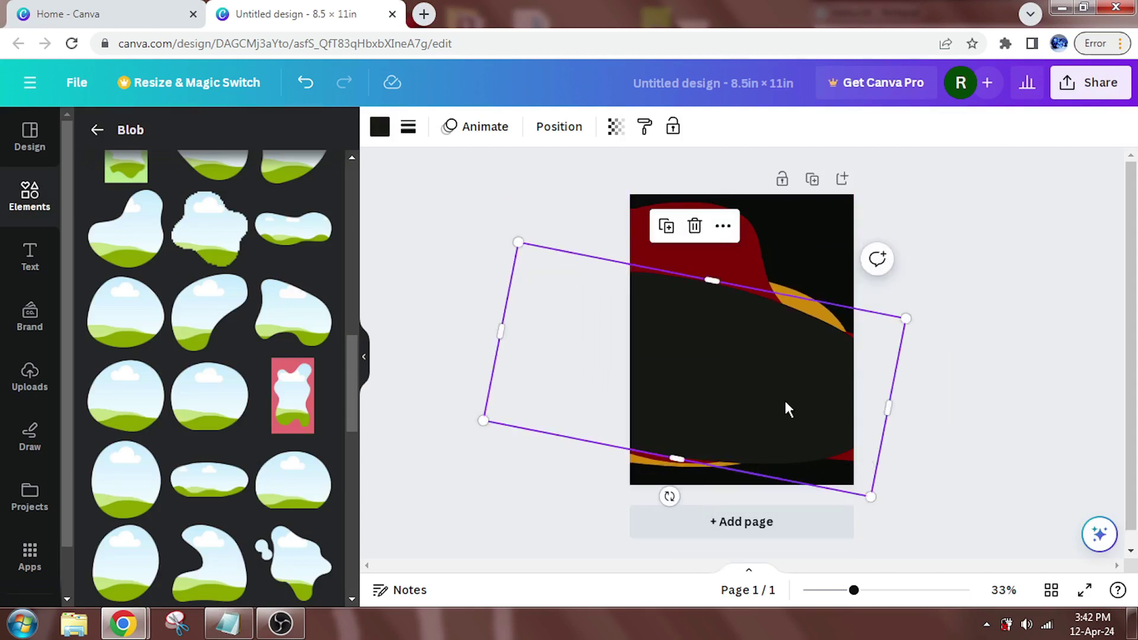
{"action": "mouse_move", "coordinate": [754, 417]}
{"action": "left_mouse_down"}
{"action": "mouse_move", "coordinate": [757, 406]}
{"action": "mouse_move", "coordinate": [762, 426]}
{"action": "left_mouse_up"}
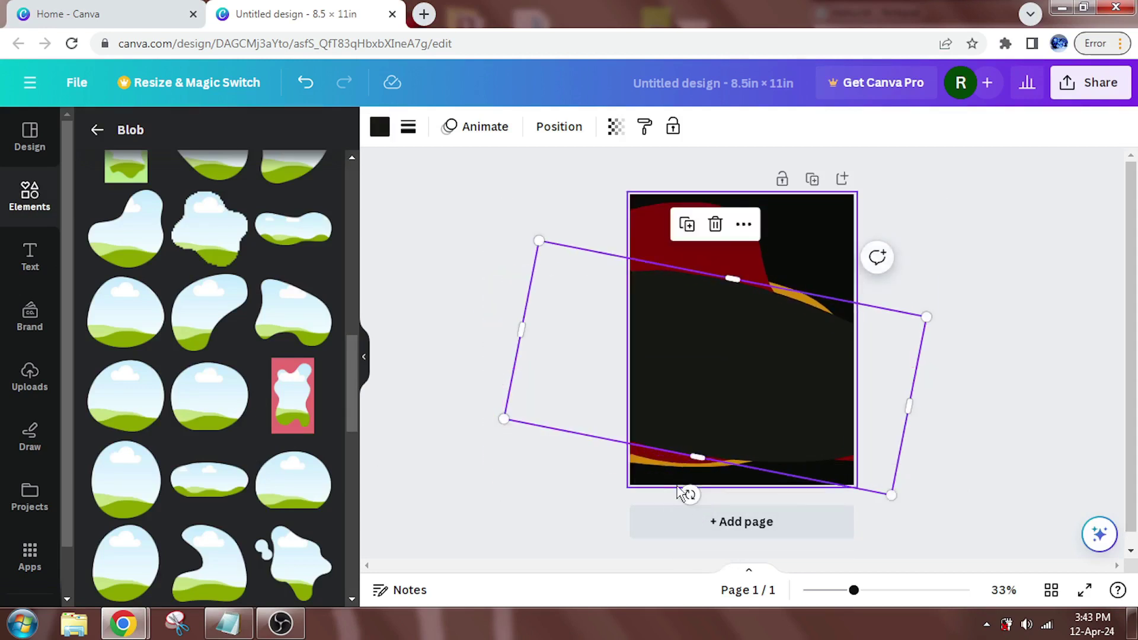
{"action": "left_click_drag", "start_coordinate": [686, 493], "coordinate": [694, 492]}
{"action": "left_click", "coordinate": [971, 449]}
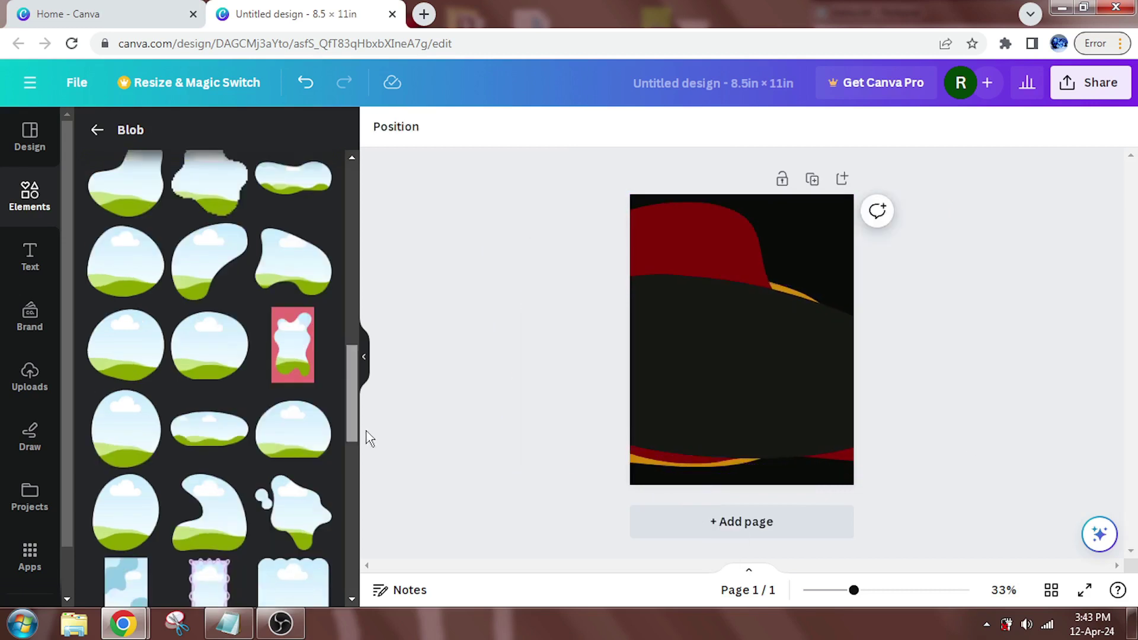
Add a rounded blob frame, enlarge it over the page's upper half and pull its lower edge up slightly
{"action": "scroll", "coordinate": [368, 437], "scroll_direction": "up", "scroll_amount": 2}
{"action": "left_click", "coordinate": [116, 415]}
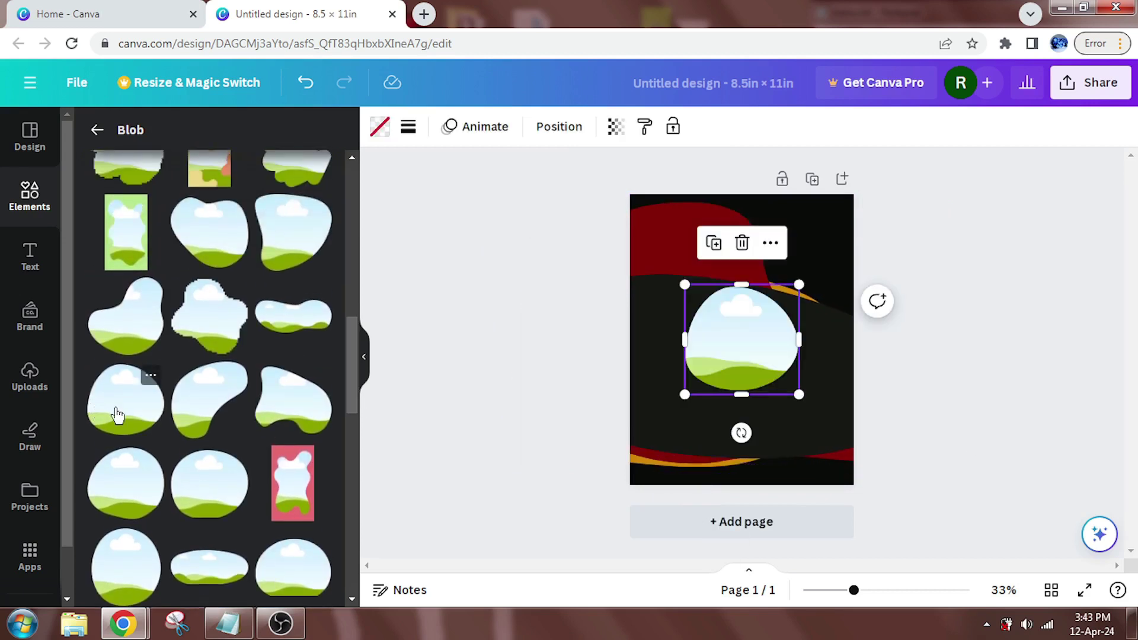
{"action": "left_click_drag", "start_coordinate": [685, 284], "coordinate": [614, 217]}
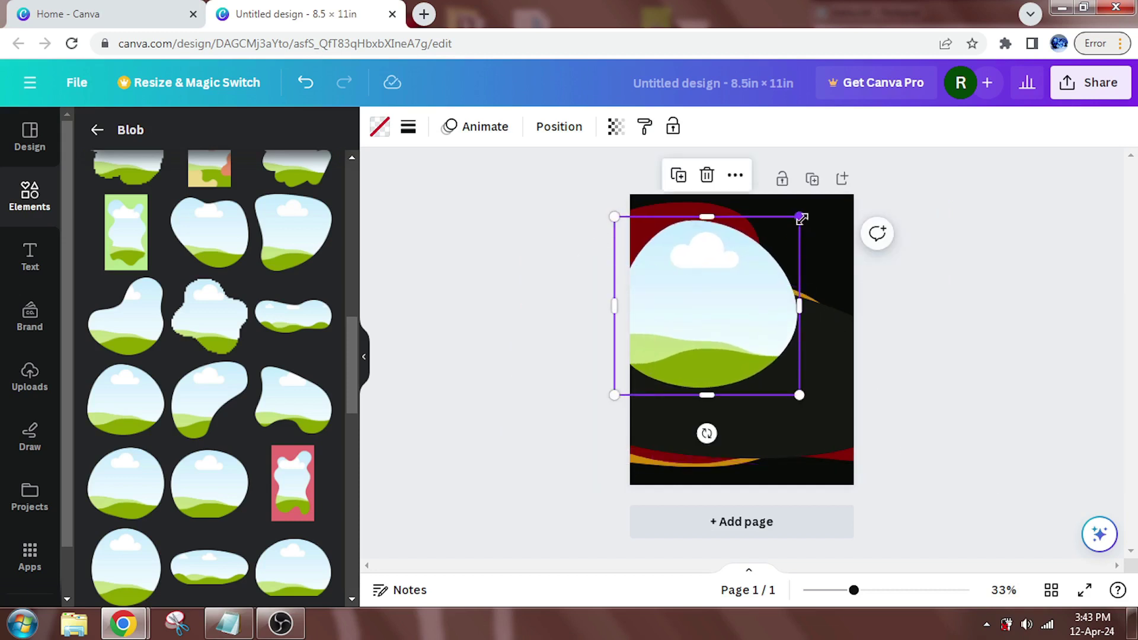
{"action": "left_click_drag", "start_coordinate": [801, 218], "coordinate": [916, 154]}
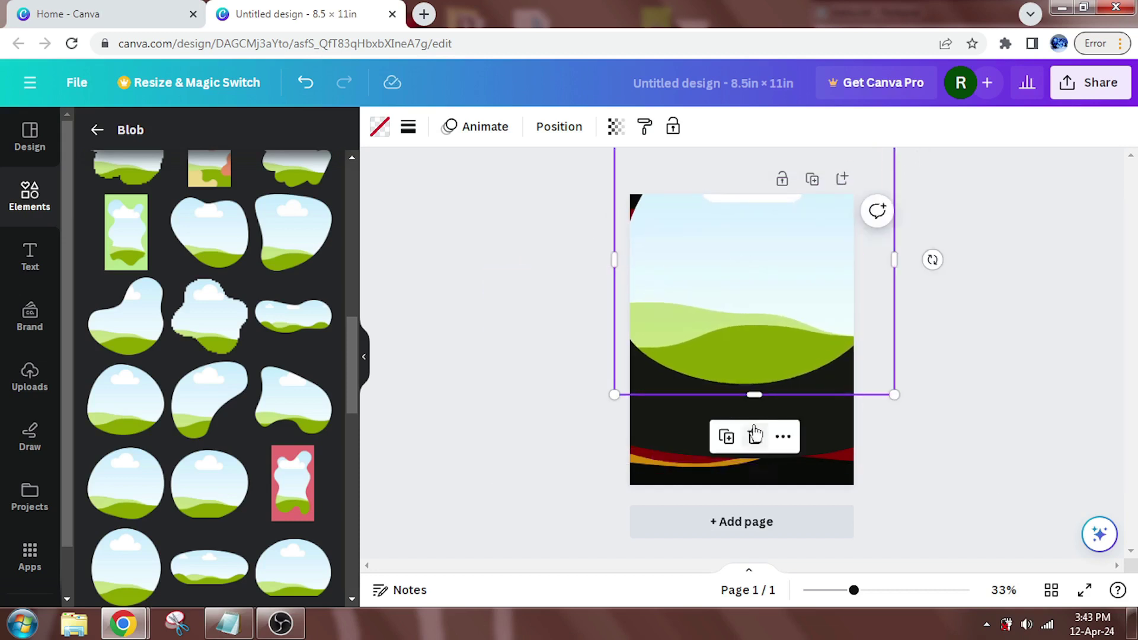
{"action": "left_click_drag", "start_coordinate": [754, 395], "coordinate": [740, 332]}
Fill the rounded blob frame over the upper half with the document's yellow, #cf8809
{"action": "left_click", "coordinate": [382, 129]}
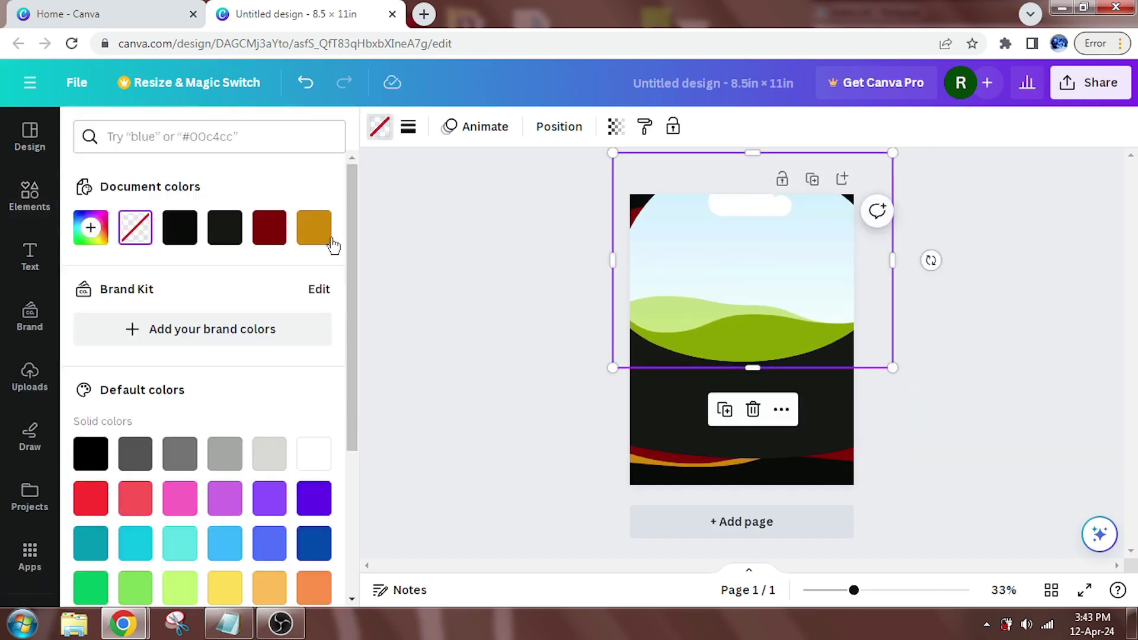
{"action": "left_click", "coordinate": [316, 238]}
{"action": "left_click", "coordinate": [509, 440]}
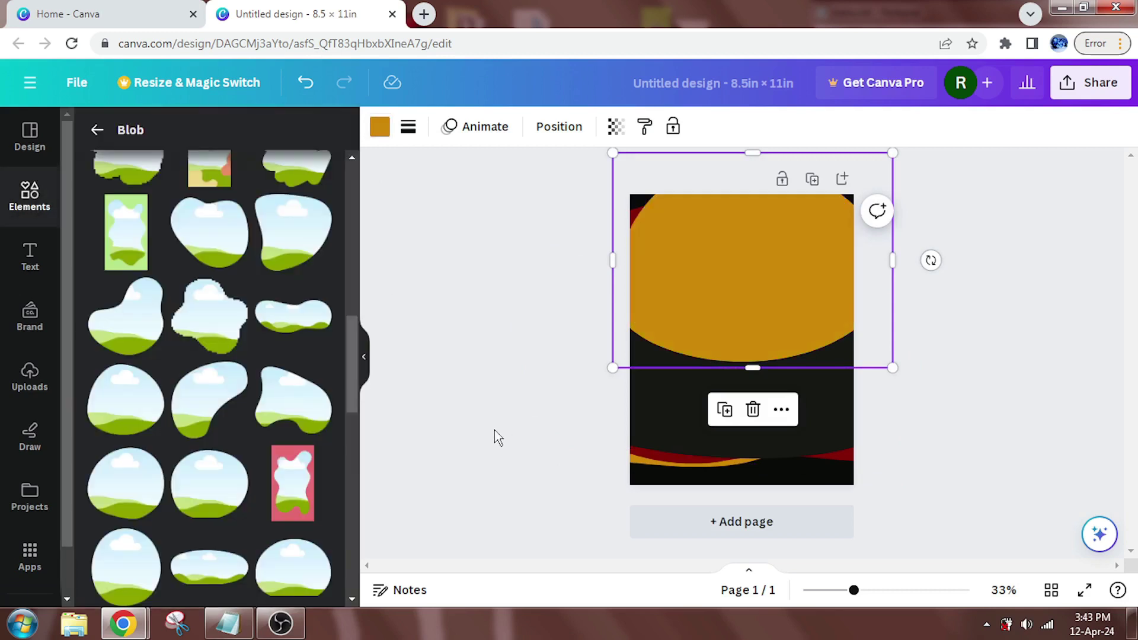
Add the blob frame with a raised upper-right lobe and fill it with the document maroon #820307
{"action": "left_click", "coordinate": [134, 330]}
{"action": "left_click", "coordinate": [373, 128]}
{"action": "left_click", "coordinate": [269, 227]}
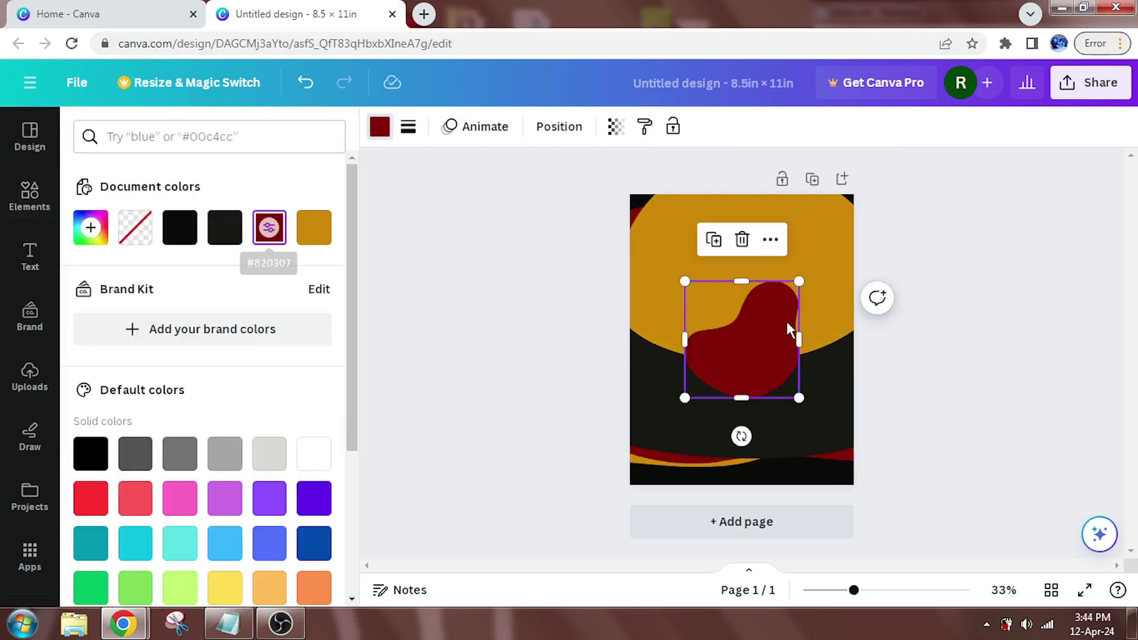
Enlarge the new maroon blob across the page's upper half and tilt it slightly counterclockwise over the yellow shape
{"action": "left_click_drag", "start_coordinate": [691, 281], "coordinate": [599, 200]}
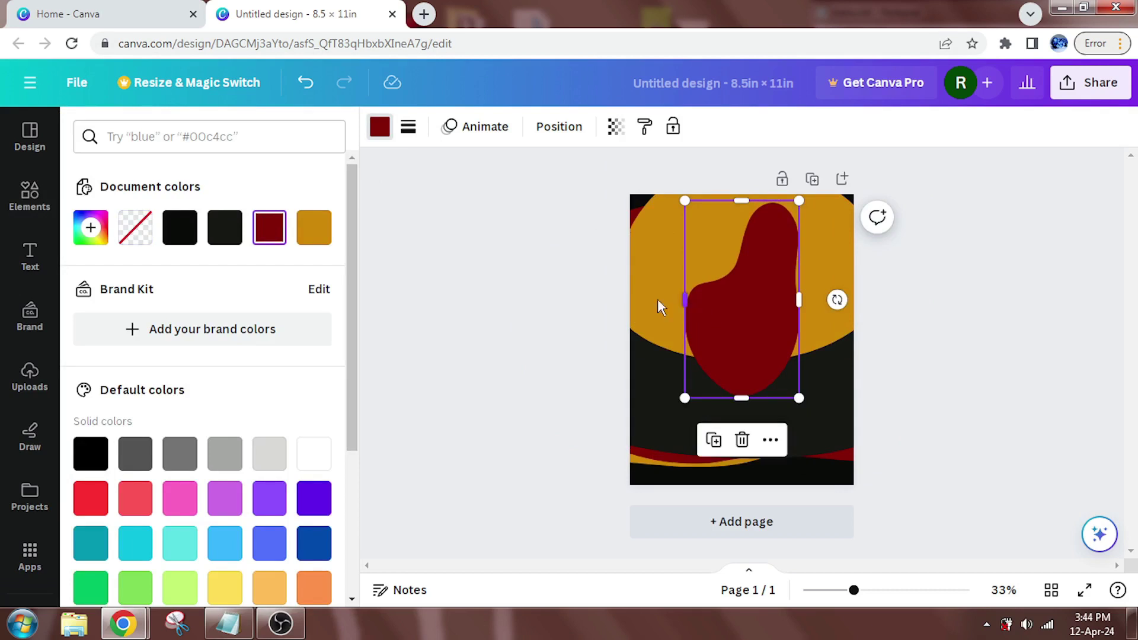
{"action": "left_click_drag", "start_coordinate": [685, 299], "coordinate": [564, 302]}
{"action": "left_click_drag", "start_coordinate": [688, 338], "coordinate": [746, 308]}
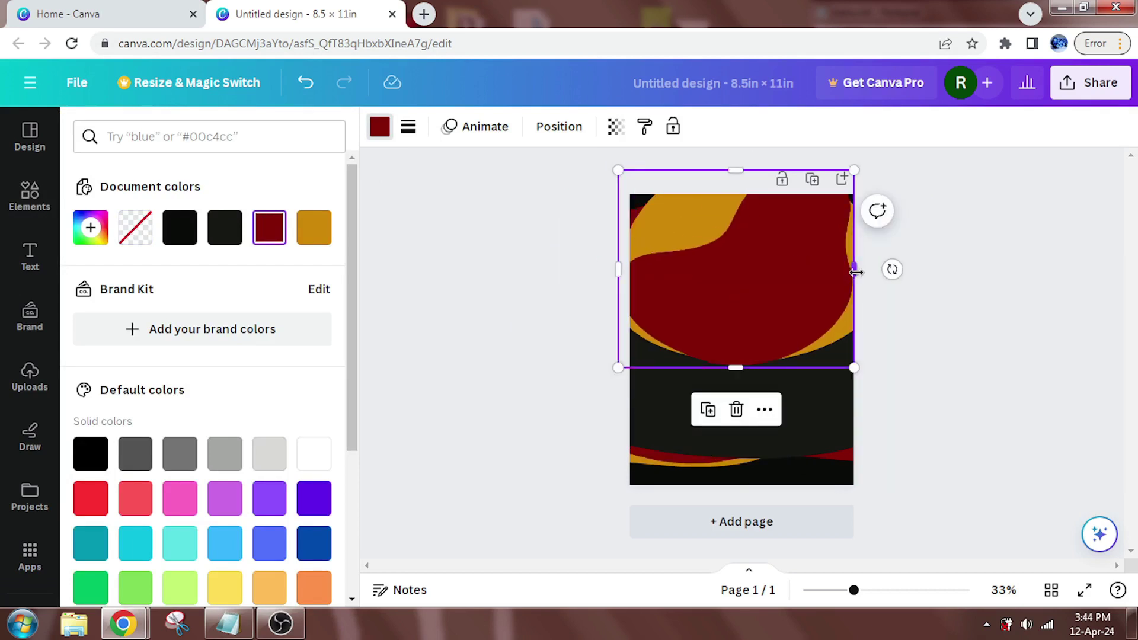
{"action": "left_click_drag", "start_coordinate": [853, 270], "coordinate": [910, 274]}
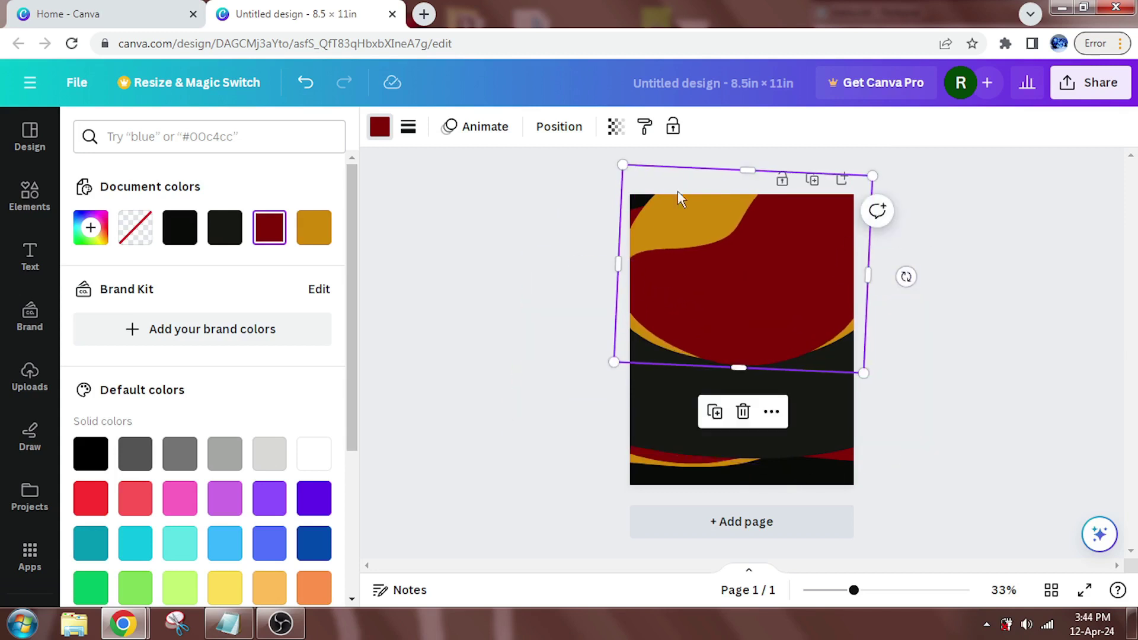
{"action": "mouse_move", "coordinate": [619, 260]}
{"action": "left_mouse_down"}
{"action": "mouse_move", "coordinate": [587, 249]}
{"action": "mouse_move", "coordinate": [605, 253]}
{"action": "left_mouse_up"}
{"action": "left_click", "coordinate": [380, 127]}
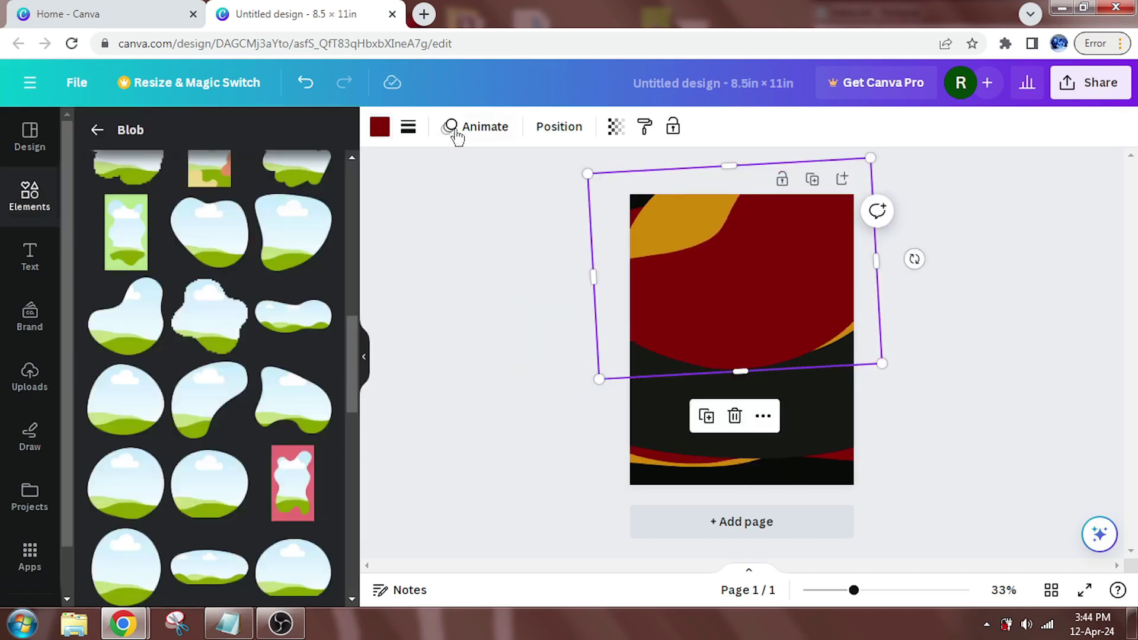
{"action": "left_click", "coordinate": [401, 332]}
Pick the upper yellow blob from the layer list, widen it past the page's left edge and shift it slightly down
{"action": "left_click", "coordinate": [396, 127]}
{"action": "left_click", "coordinate": [224, 296]}
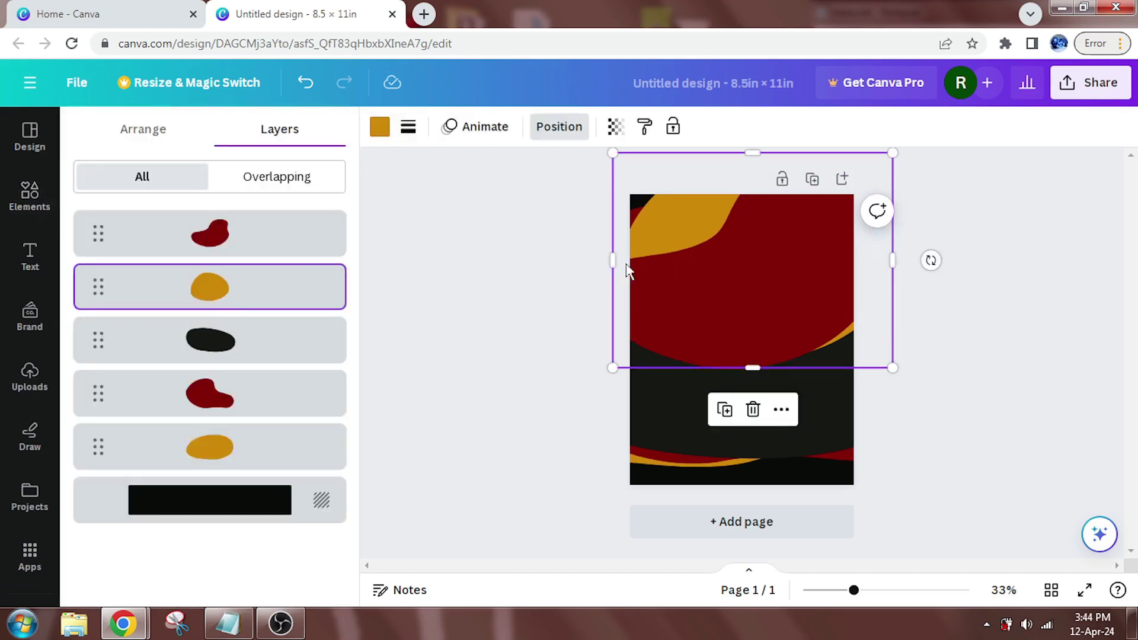
{"action": "left_click_drag", "start_coordinate": [605, 261], "coordinate": [569, 257]}
{"action": "left_click_drag", "start_coordinate": [786, 294], "coordinate": [787, 293]}
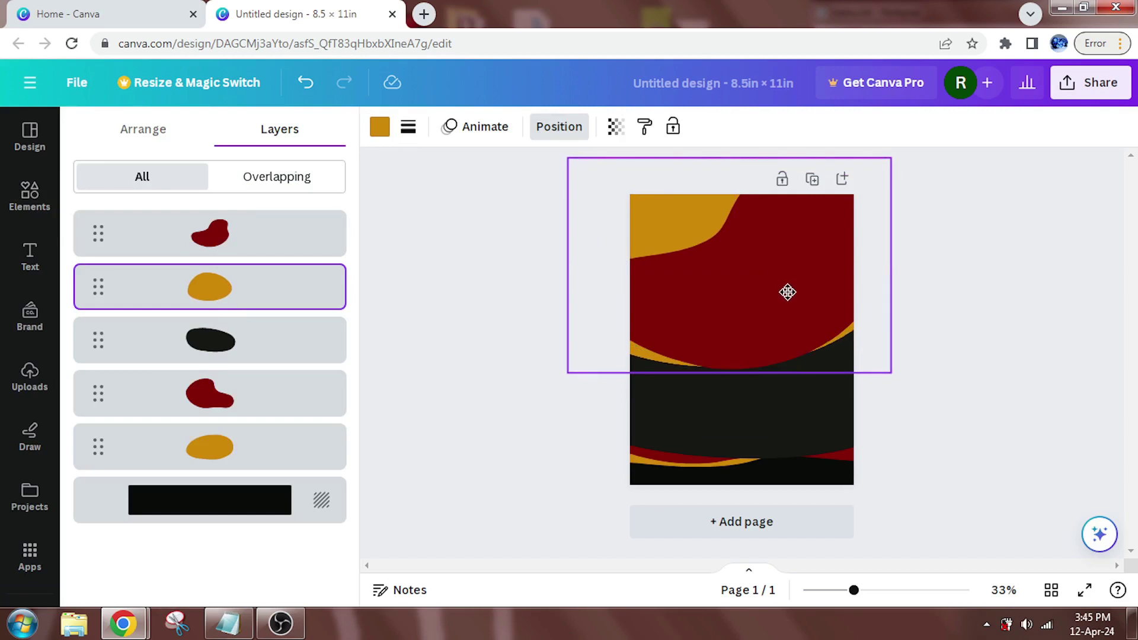
{"action": "left_click", "coordinate": [1041, 386]}
Add another rounded blob frame and enlarge it over the page top, leaving thin maroon and yellow bands along its lower curve
{"action": "left_click", "coordinate": [121, 422]}
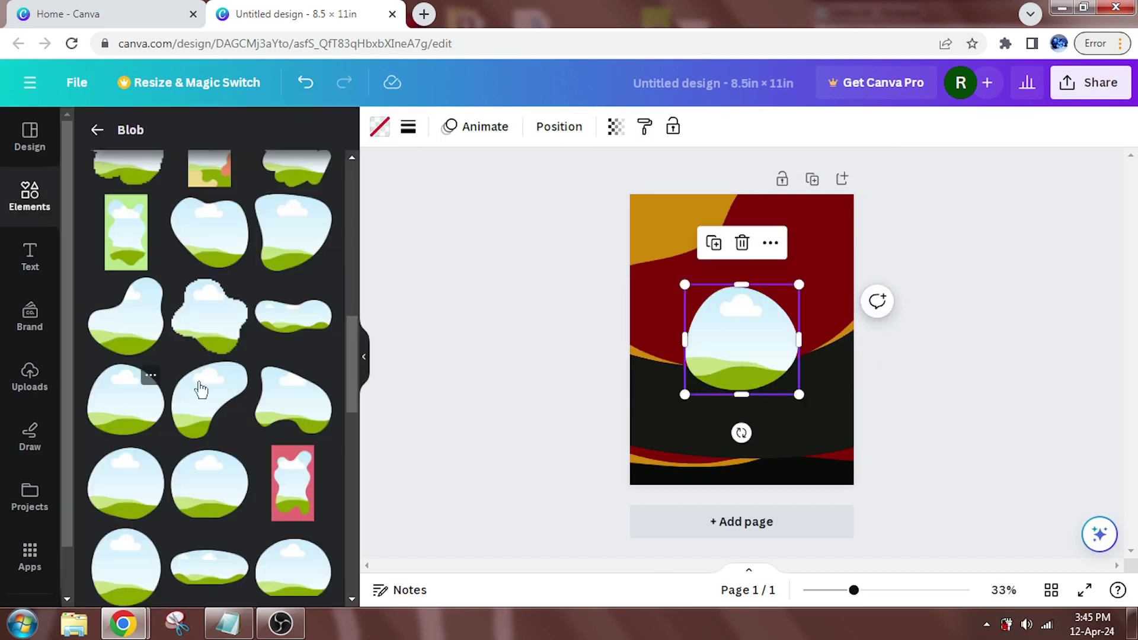
{"action": "left_click_drag", "start_coordinate": [686, 286], "coordinate": [613, 217]}
{"action": "left_click_drag", "start_coordinate": [688, 345], "coordinate": [676, 313]}
{"action": "left_click_drag", "start_coordinate": [787, 359], "coordinate": [850, 411]}
{"action": "left_click_drag", "start_coordinate": [681, 318], "coordinate": [689, 271]}
{"action": "left_click_drag", "start_coordinate": [849, 250], "coordinate": [867, 253]}
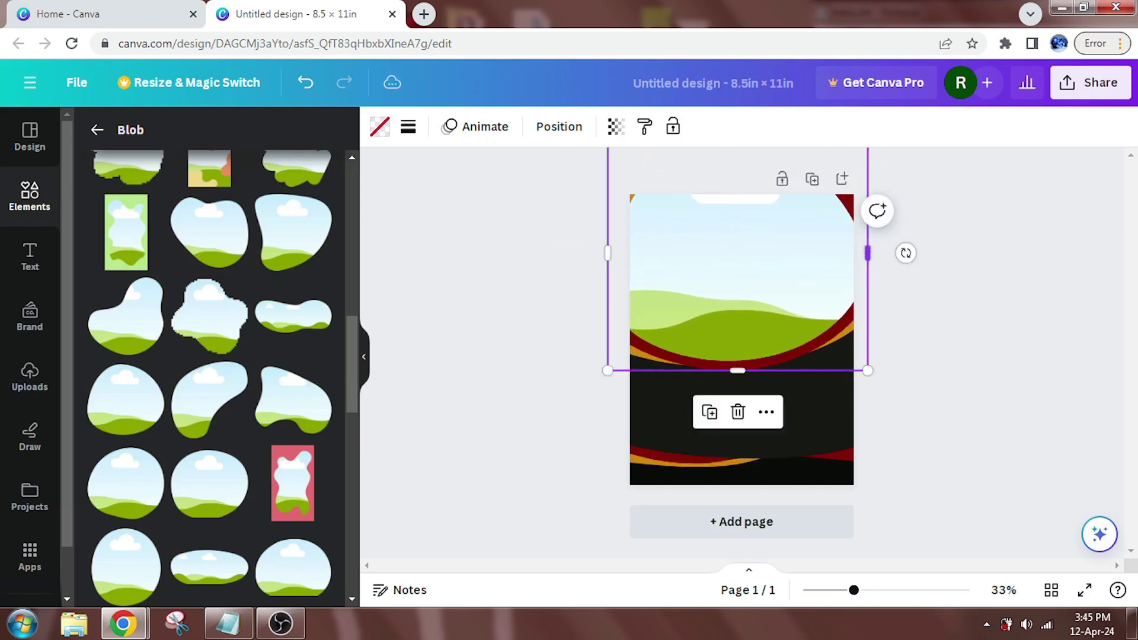
{"action": "left_click_drag", "start_coordinate": [867, 371], "coordinate": [884, 386]}
{"action": "left_click_drag", "start_coordinate": [744, 344], "coordinate": [745, 336]}
{"action": "left_click", "coordinate": [913, 516]}
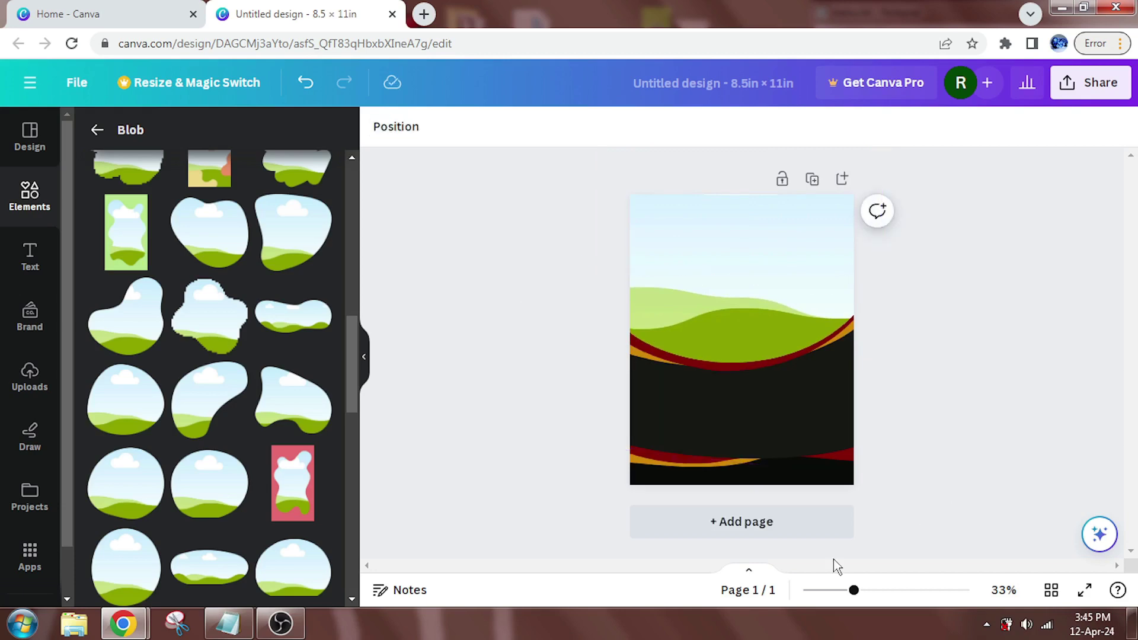
Place the uploaded pizza photo in the top frame, then resize and reposition the frame above the curved bands
{"action": "left_click", "coordinate": [30, 379]}
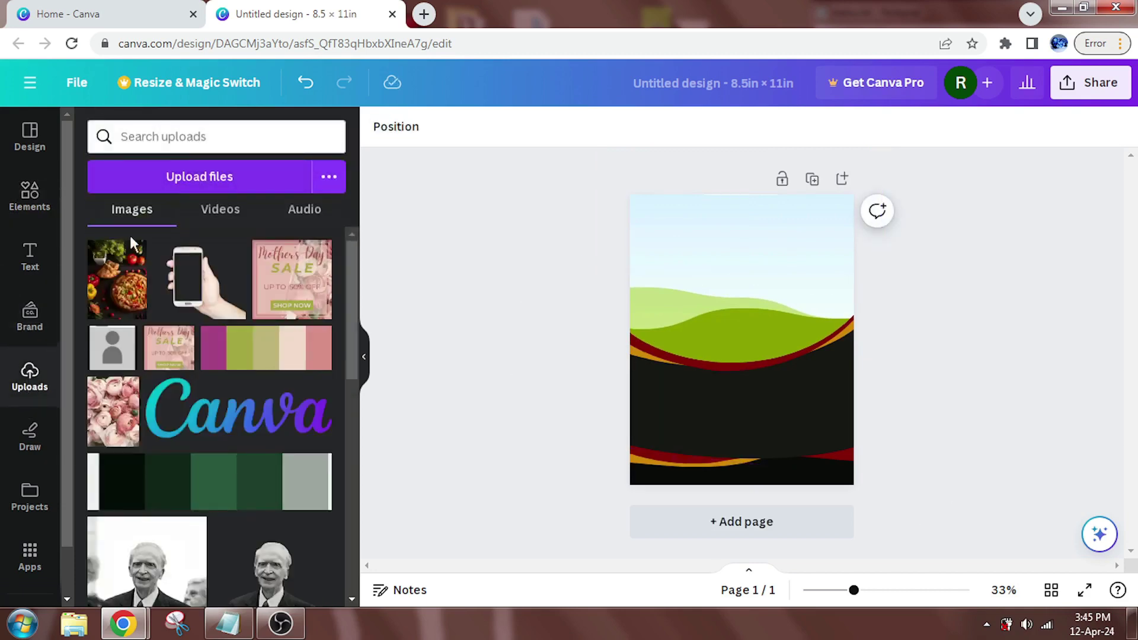
{"action": "left_click_drag", "start_coordinate": [112, 291], "coordinate": [674, 211]}
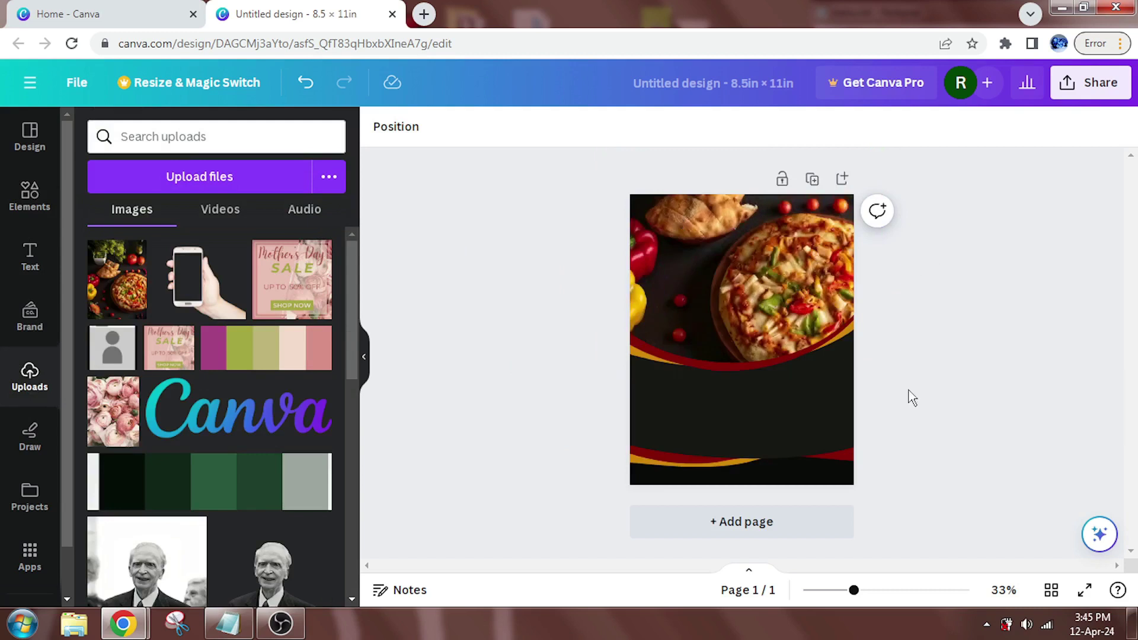
{"action": "left_click", "coordinate": [806, 232]}
{"action": "left_click_drag", "start_coordinate": [881, 364], "coordinate": [909, 398]}
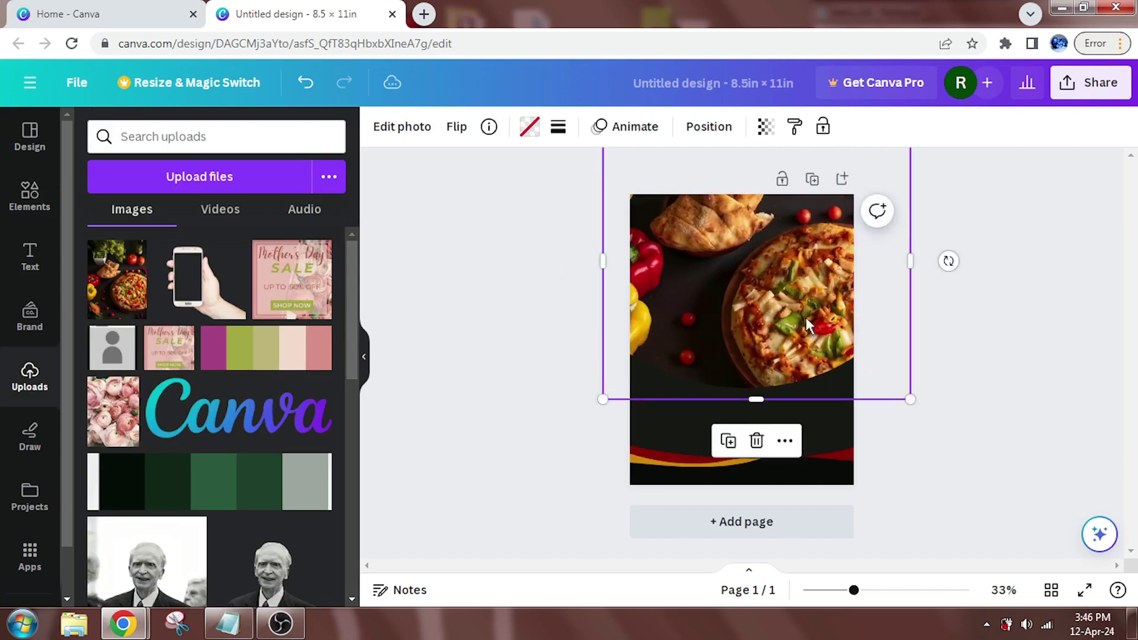
{"action": "left_click_drag", "start_coordinate": [809, 323], "coordinate": [785, 296]}
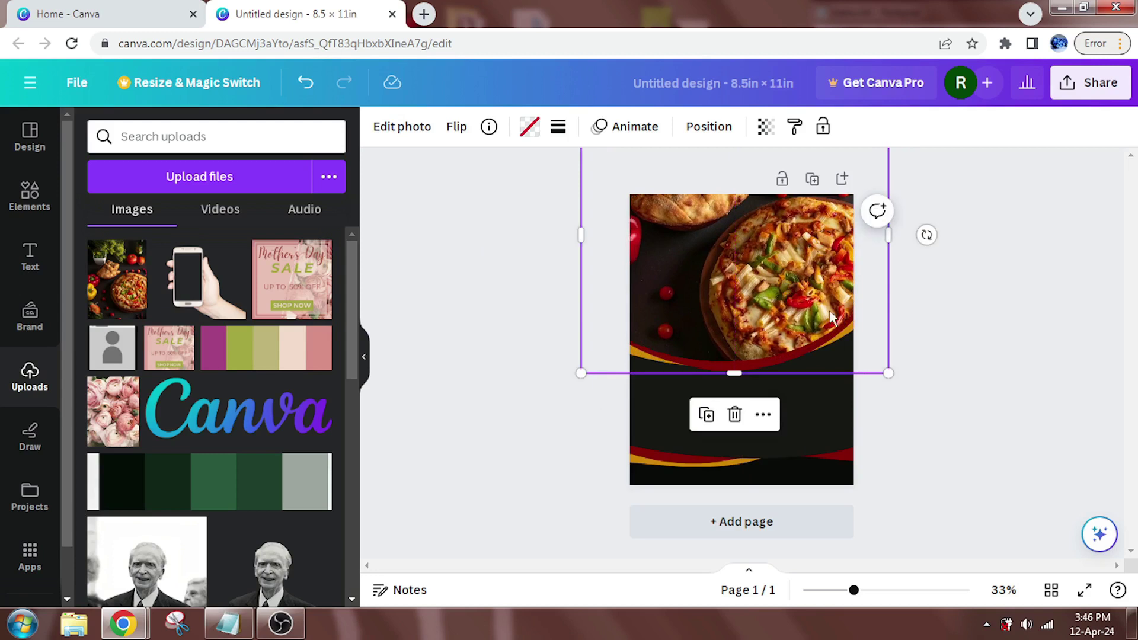
{"action": "left_click_drag", "start_coordinate": [889, 373], "coordinate": [877, 358]}
{"action": "left_click_drag", "start_coordinate": [770, 278], "coordinate": [774, 296]}
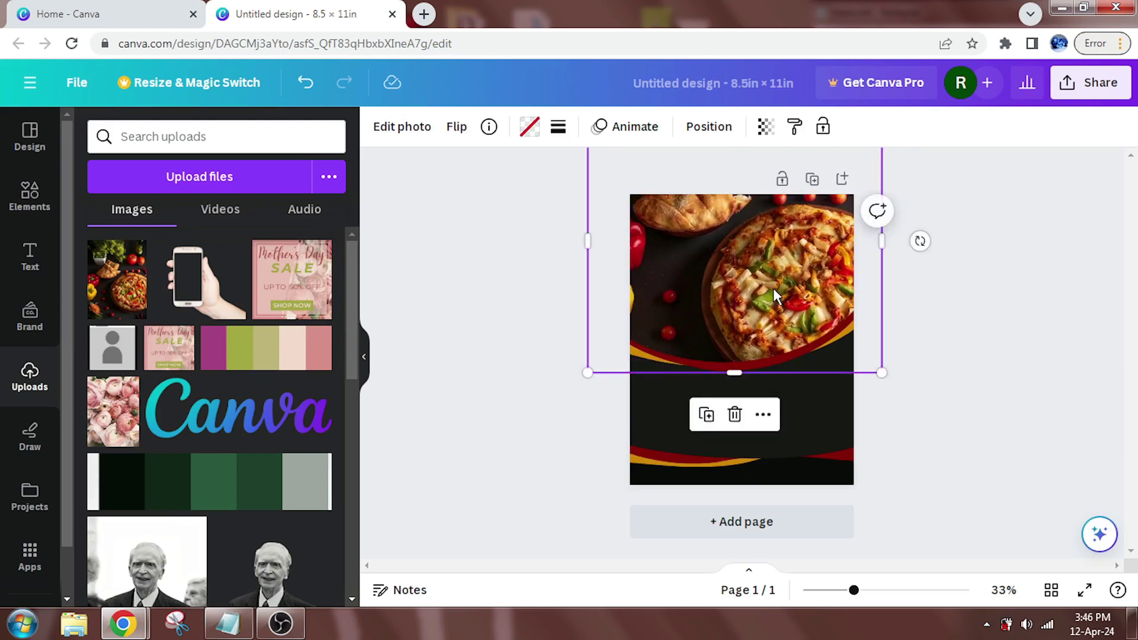
{"action": "left_click", "coordinate": [579, 442]}
Adjust the upper yellow and maroon blobs from the layer list, extending their lower curves slightly beneath the pizza photo
{"action": "left_click", "coordinate": [394, 132]}
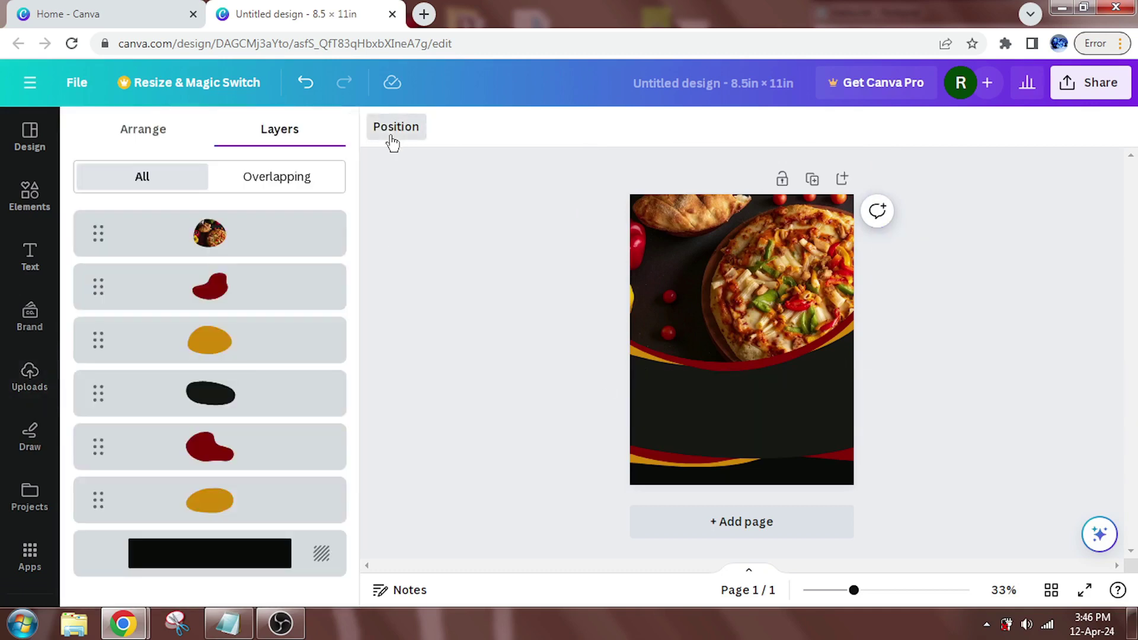
{"action": "left_click", "coordinate": [241, 355]}
{"action": "left_click_drag", "start_coordinate": [571, 381], "coordinate": [564, 385]}
{"action": "left_click", "coordinate": [297, 304]}
{"action": "left_click_drag", "start_coordinate": [745, 374], "coordinate": [747, 381]}
{"action": "left_click", "coordinate": [932, 419]}
{"action": "key", "text": "Escape"}
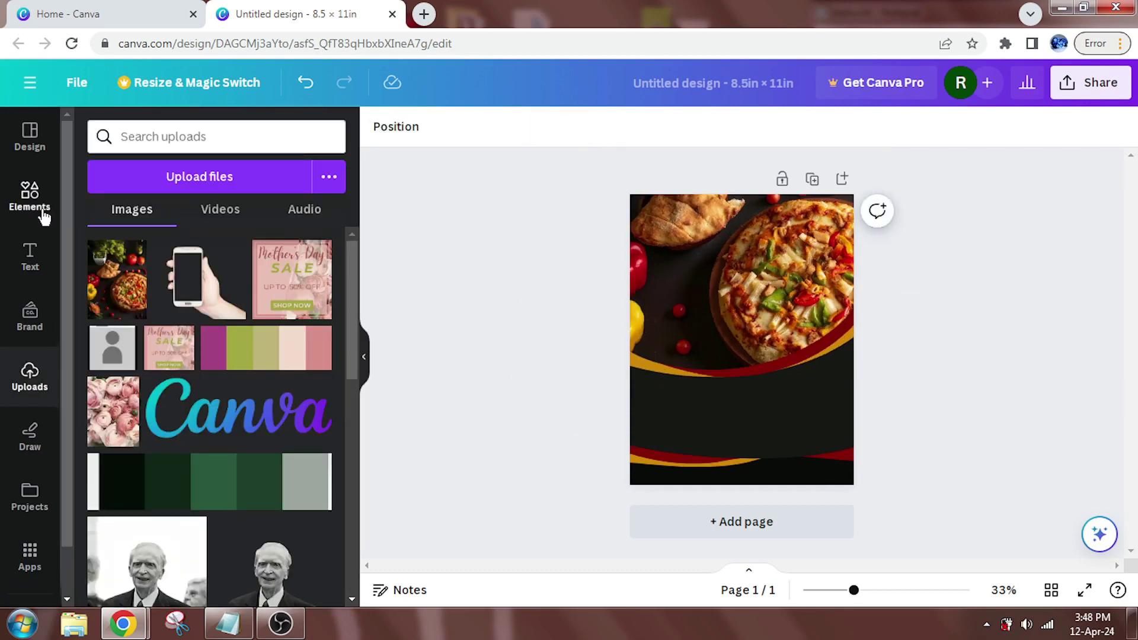
Add the tall wavy blob from the first row of blob frames, turn it on its side and place it over the page's top edge
{"action": "left_click", "coordinate": [43, 214]}
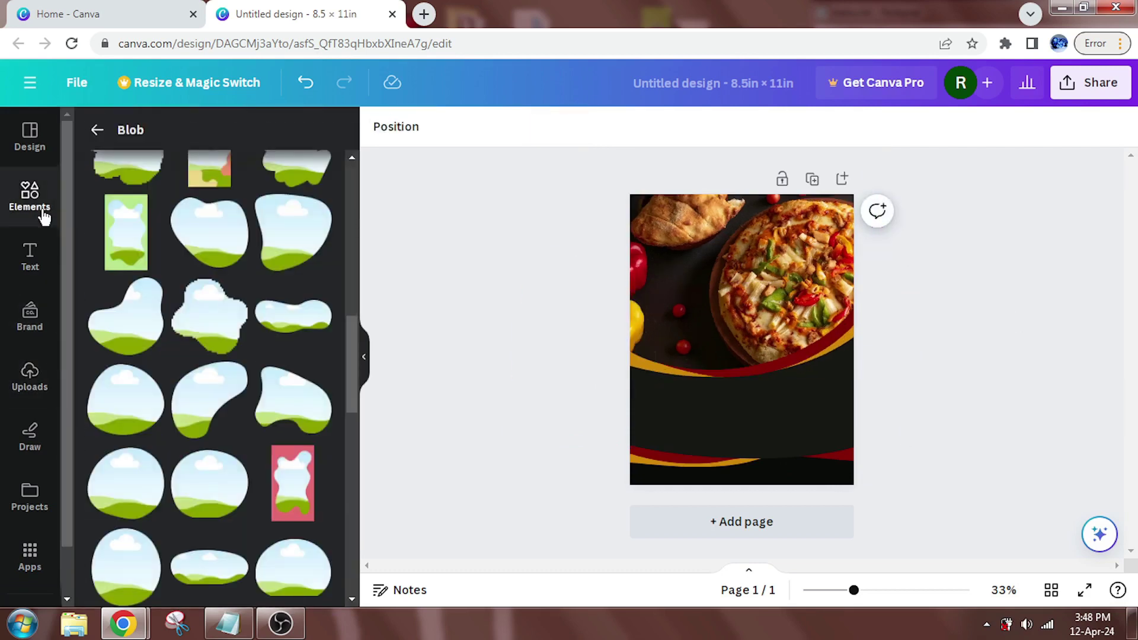
{"action": "left_click_drag", "start_coordinate": [352, 350], "coordinate": [354, 213]}
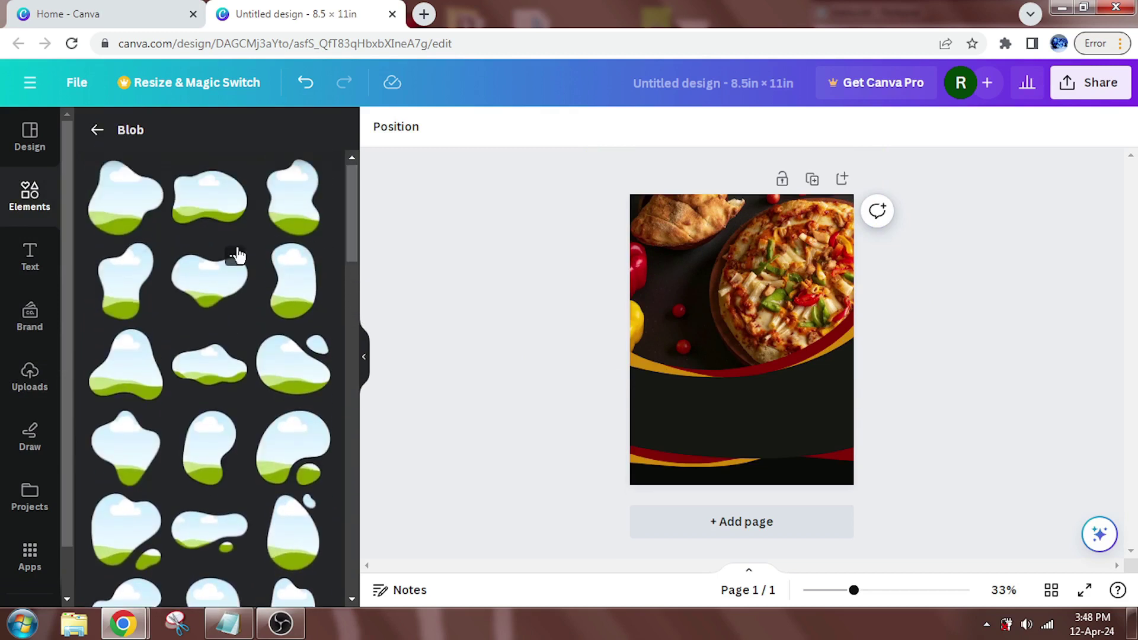
{"action": "left_click", "coordinate": [285, 187]}
{"action": "left_click_drag", "start_coordinate": [742, 452], "coordinate": [844, 388]}
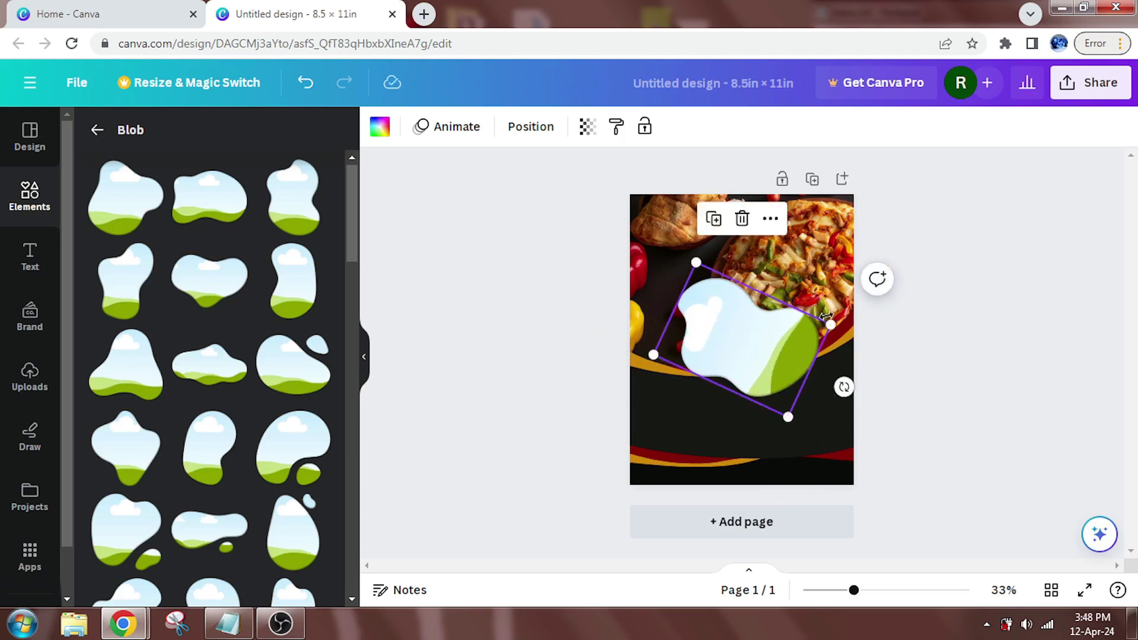
{"action": "left_click_drag", "start_coordinate": [827, 316], "coordinate": [890, 315]}
{"action": "left_click_drag", "start_coordinate": [834, 438], "coordinate": [791, 373]}
{"action": "left_click_drag", "start_coordinate": [762, 274], "coordinate": [750, 201]}
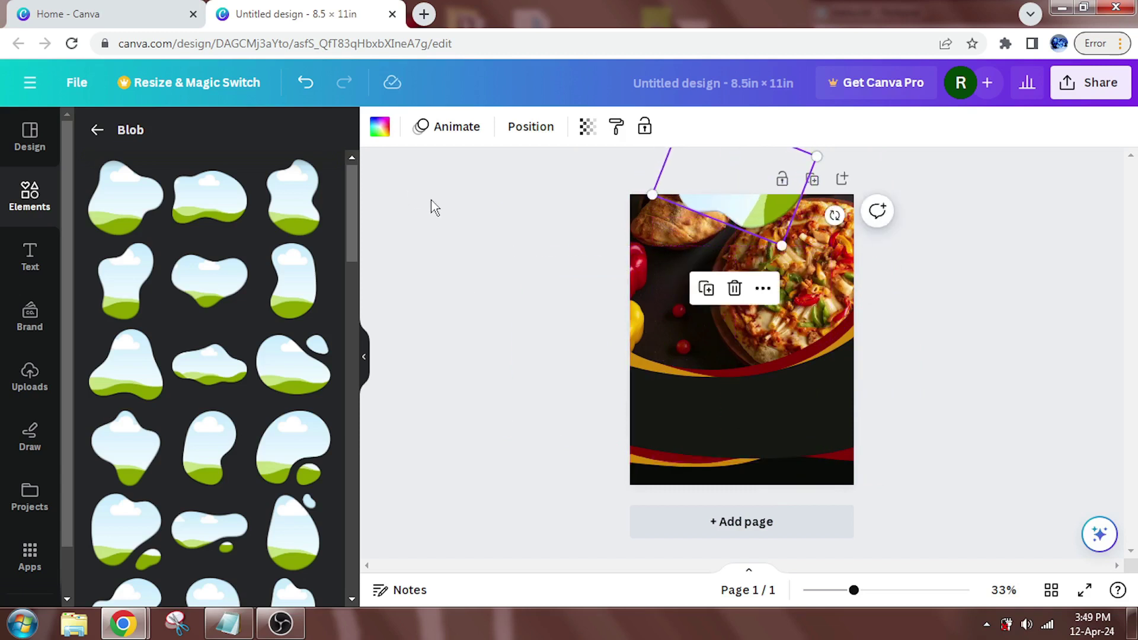
Fill the wavy top-edge blob with the document maroon, duplicate it and color the copy in the document black
{"action": "left_click", "coordinate": [378, 127]}
{"action": "left_click", "coordinate": [224, 227]}
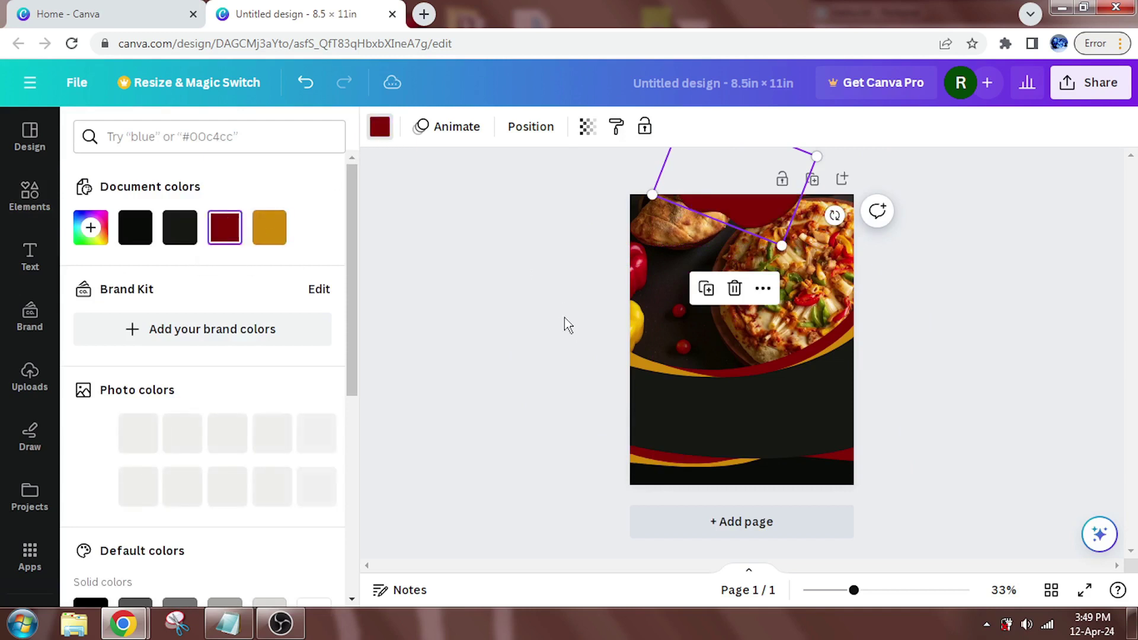
{"action": "left_click", "coordinate": [706, 289]}
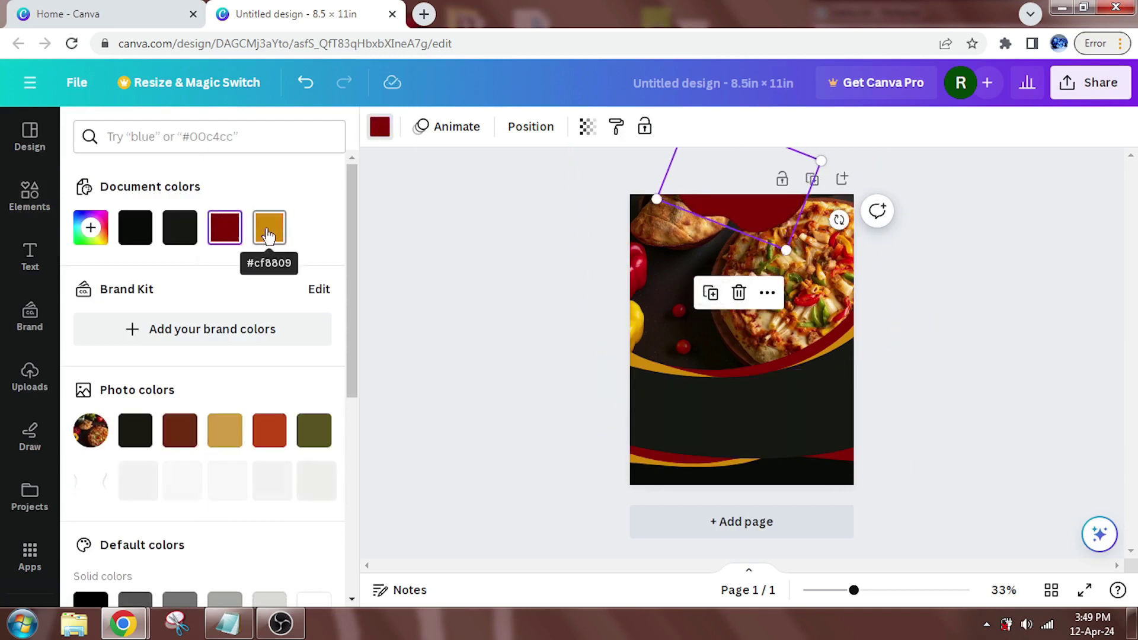
{"action": "left_click", "coordinate": [135, 227]}
Position the black wavy blob over the maroon one so only a thin maroon rim shows along its lower edge
{"action": "left_click_drag", "start_coordinate": [750, 207], "coordinate": [746, 201]}
{"action": "left_click_drag", "start_coordinate": [870, 600], "coordinate": [889, 592]}
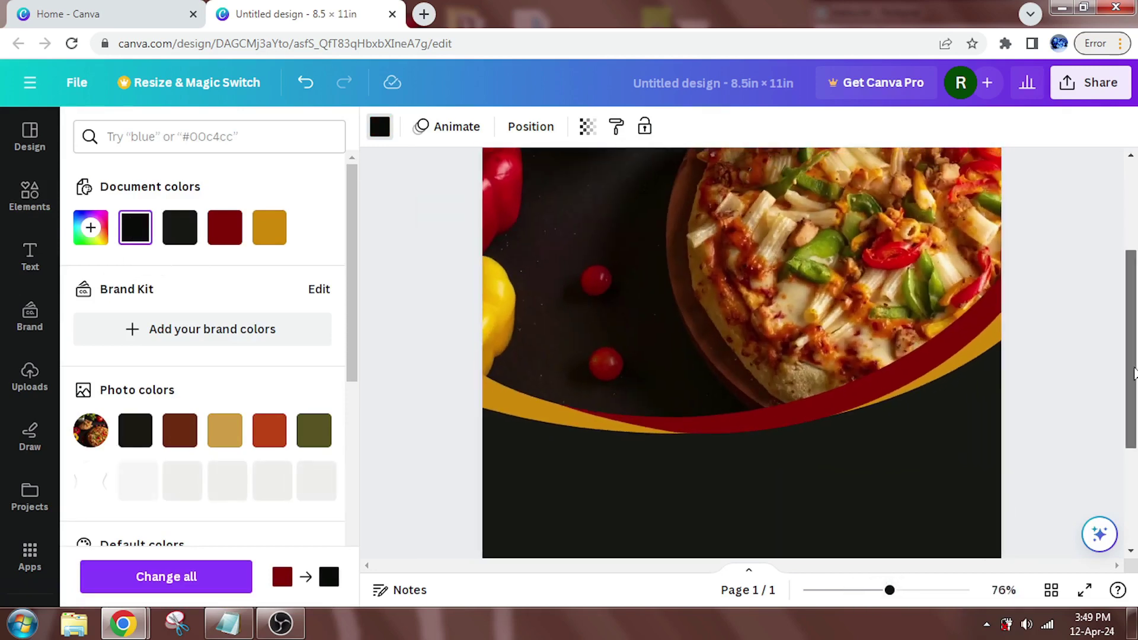
{"action": "scroll", "coordinate": [1122, 293], "scroll_direction": "up", "scroll_amount": 2}
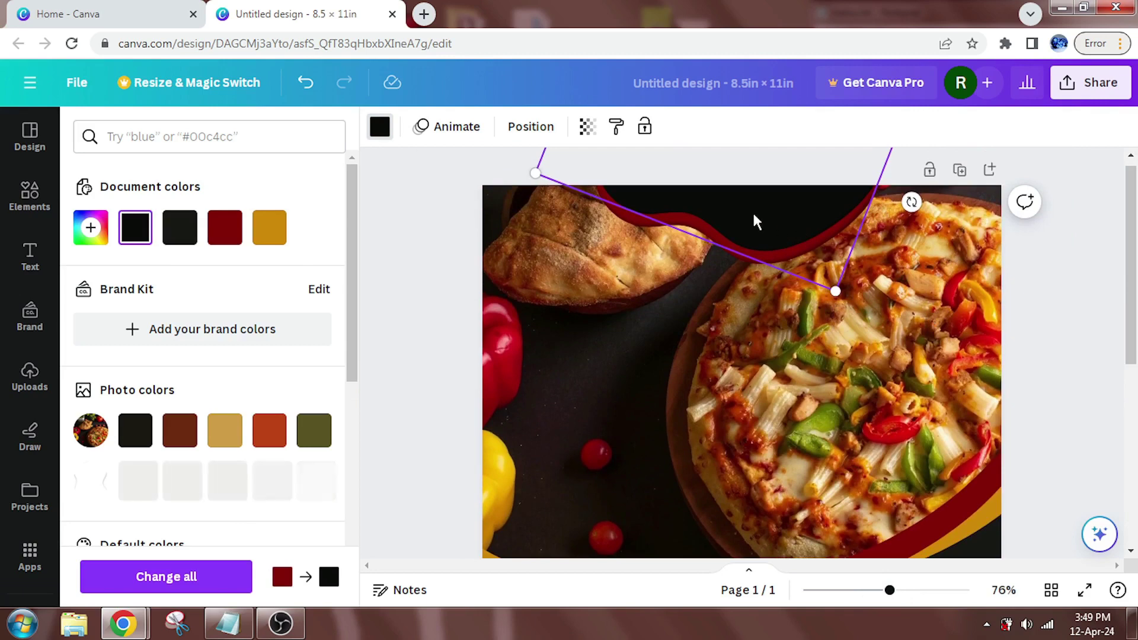
{"action": "left_click_drag", "start_coordinate": [754, 215], "coordinate": [752, 221]}
{"action": "left_click", "coordinate": [1092, 238]}
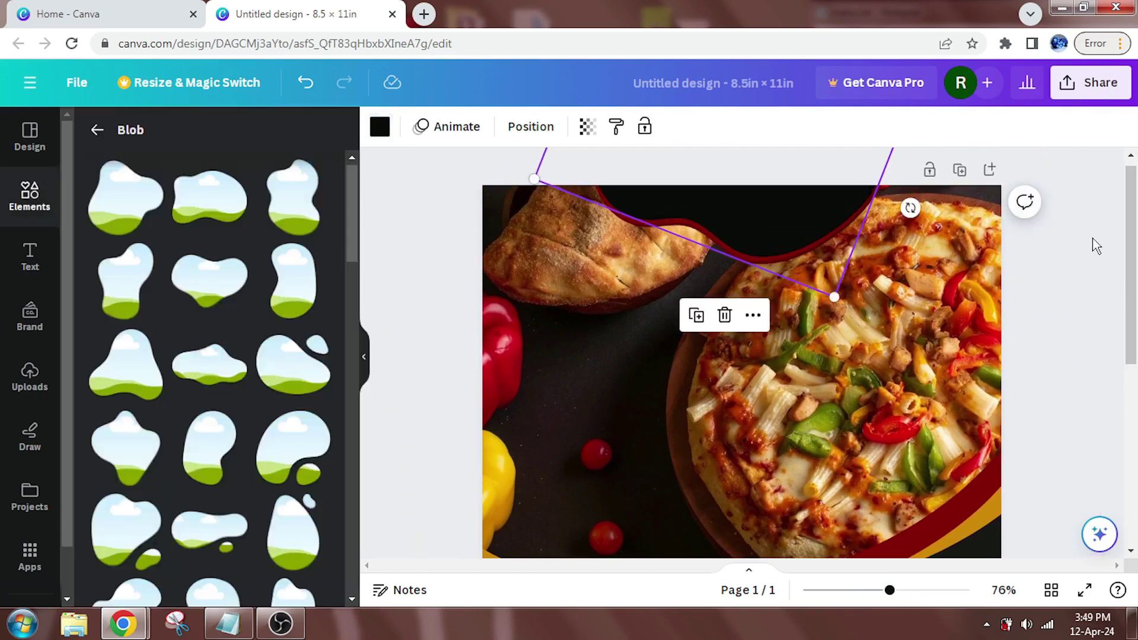
Add the pizza server sketch from the recently used graphics and place it on the large dark area below the photo
{"action": "left_click", "coordinate": [1094, 245]}
{"action": "scroll", "coordinate": [1092, 249], "scroll_direction": "down", "scroll_amount": 1}
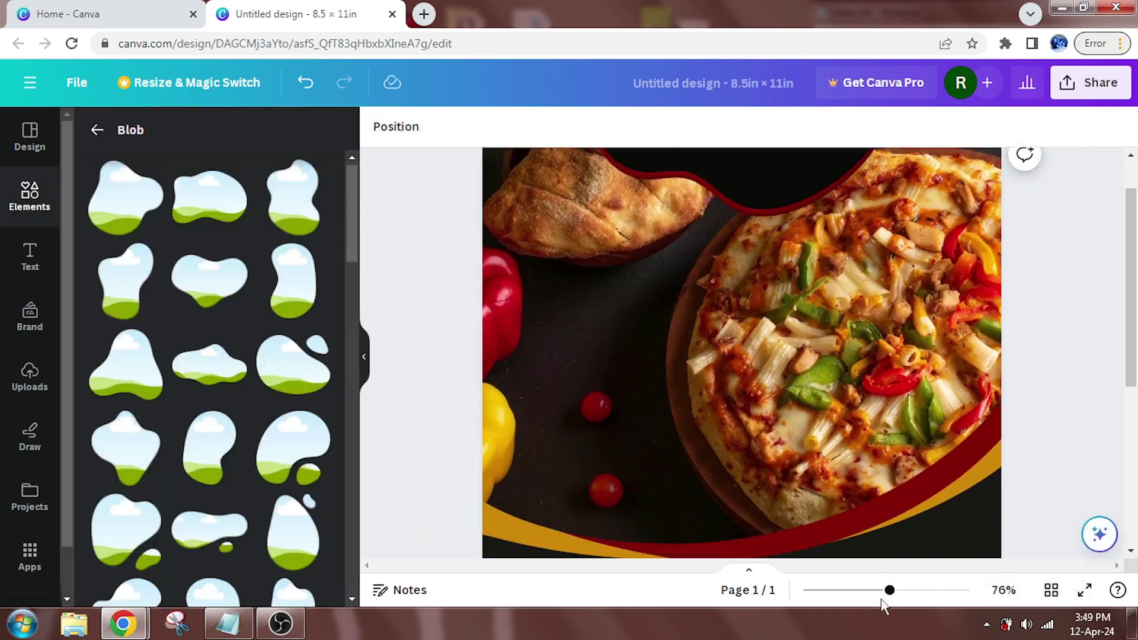
{"action": "left_click_drag", "start_coordinate": [883, 603], "coordinate": [865, 603]}
{"action": "scroll", "coordinate": [1135, 343], "scroll_direction": "down", "scroll_amount": 3}
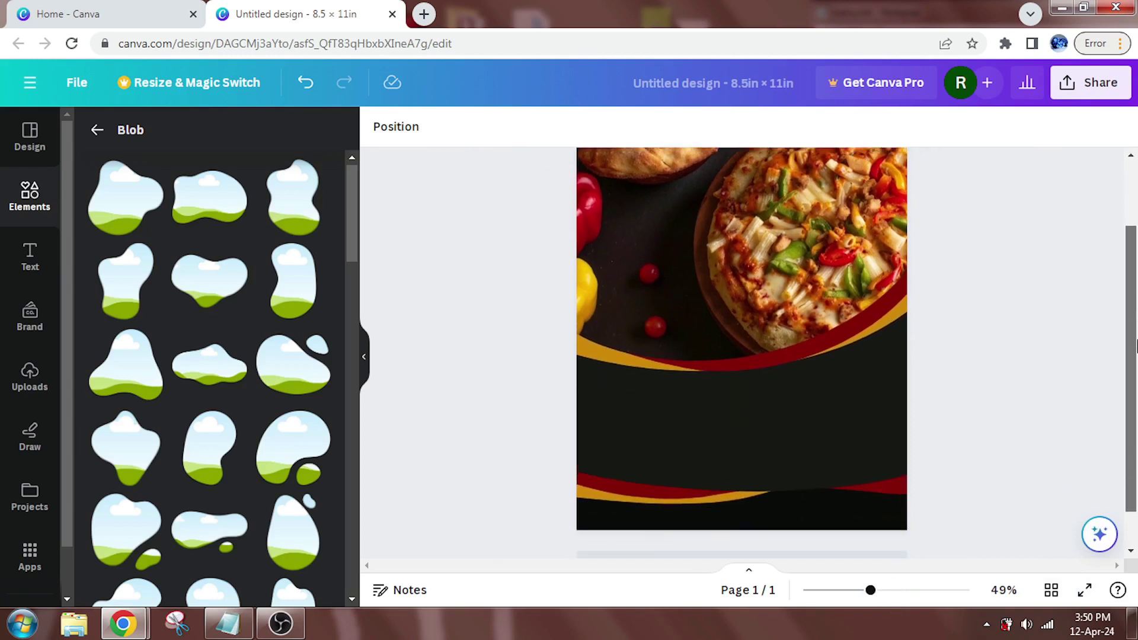
{"action": "mouse_move", "coordinate": [1137, 341]}
{"action": "left_mouse_down"}
{"action": "mouse_move", "coordinate": [1132, 278]}
{"action": "mouse_move", "coordinate": [1136, 363]}
{"action": "left_mouse_up"}
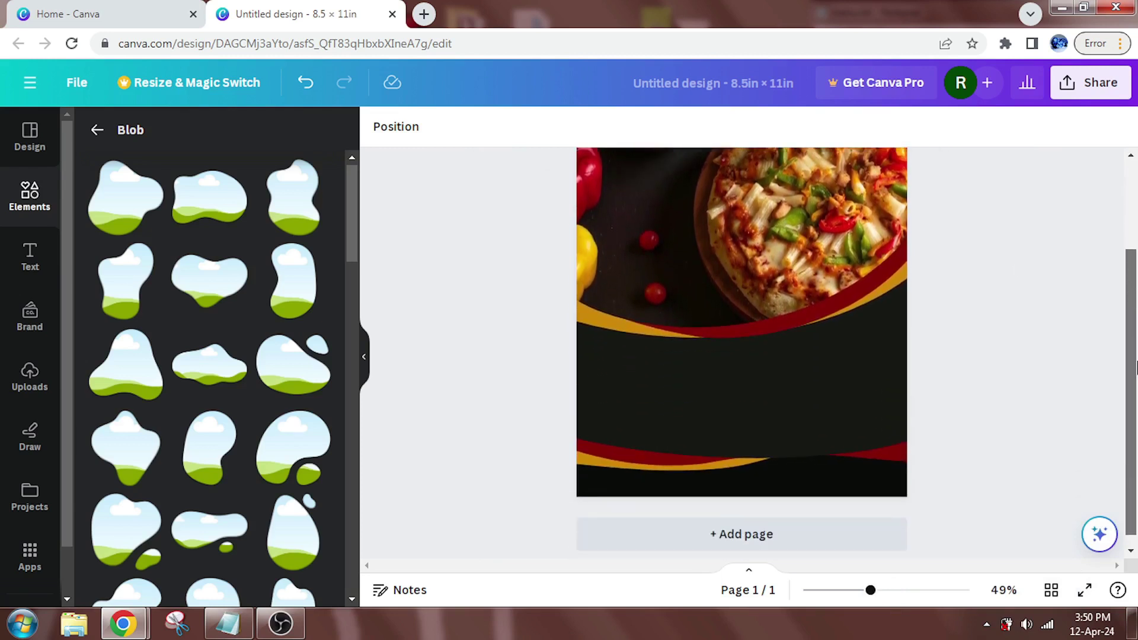
{"action": "left_click", "coordinate": [28, 188]}
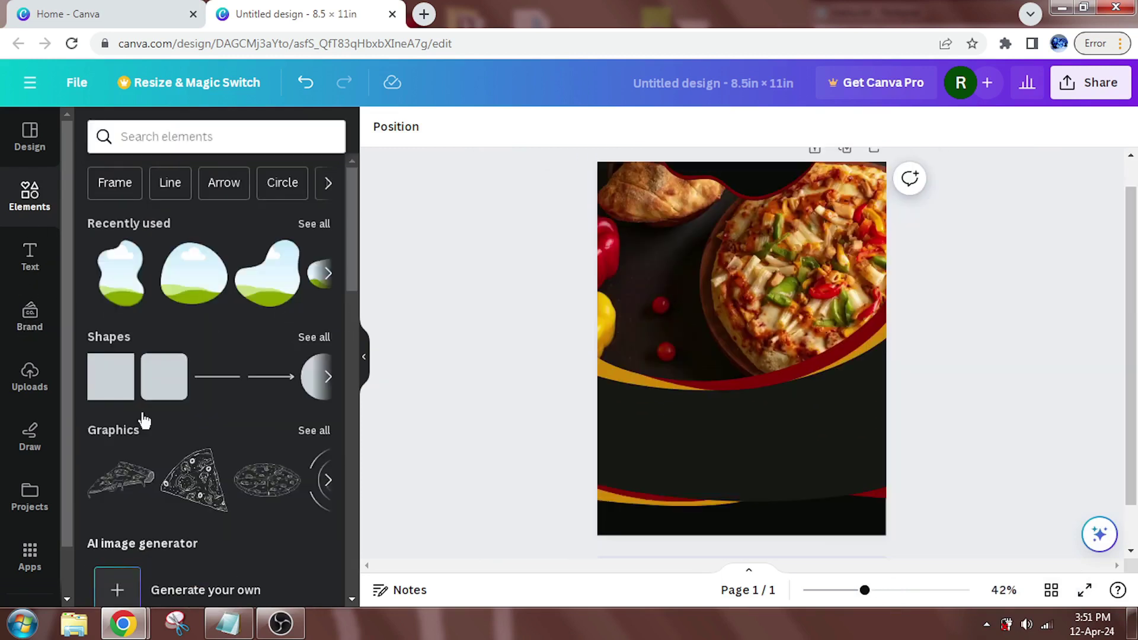
{"action": "left_click", "coordinate": [314, 432]}
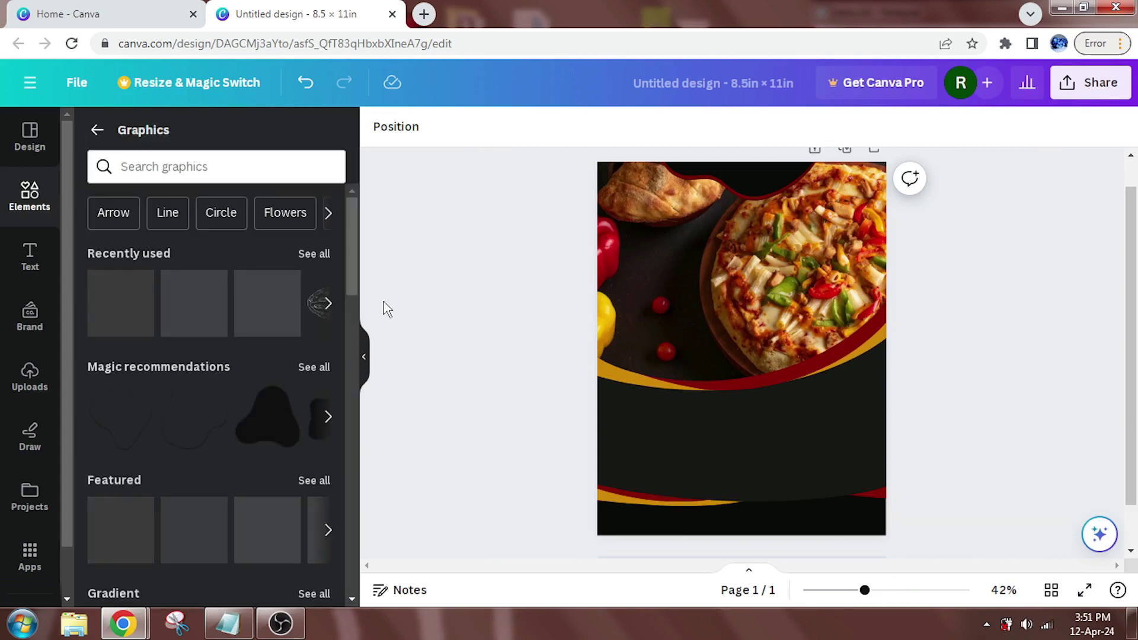
{"action": "left_click", "coordinate": [145, 302]}
{"action": "left_click_drag", "start_coordinate": [738, 306], "coordinate": [691, 395]}
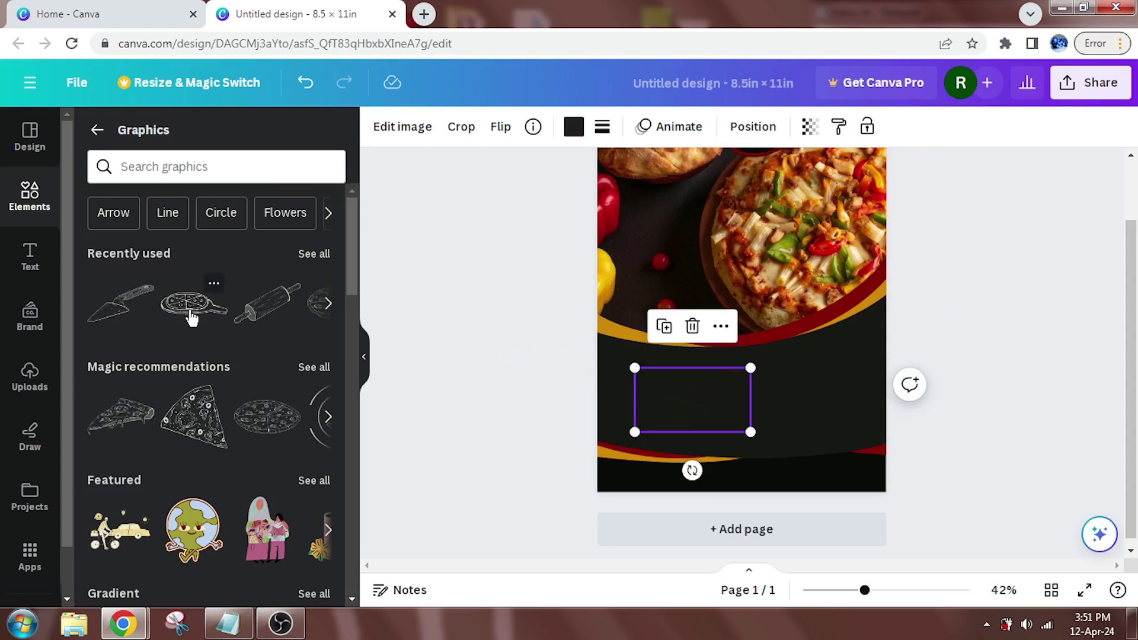
Add the pizza board and rolling pin sketches, placing the rolling pin on the right part of the dark area
{"action": "key", "text": "ctrl+z"}
{"action": "left_click", "coordinate": [314, 254]}
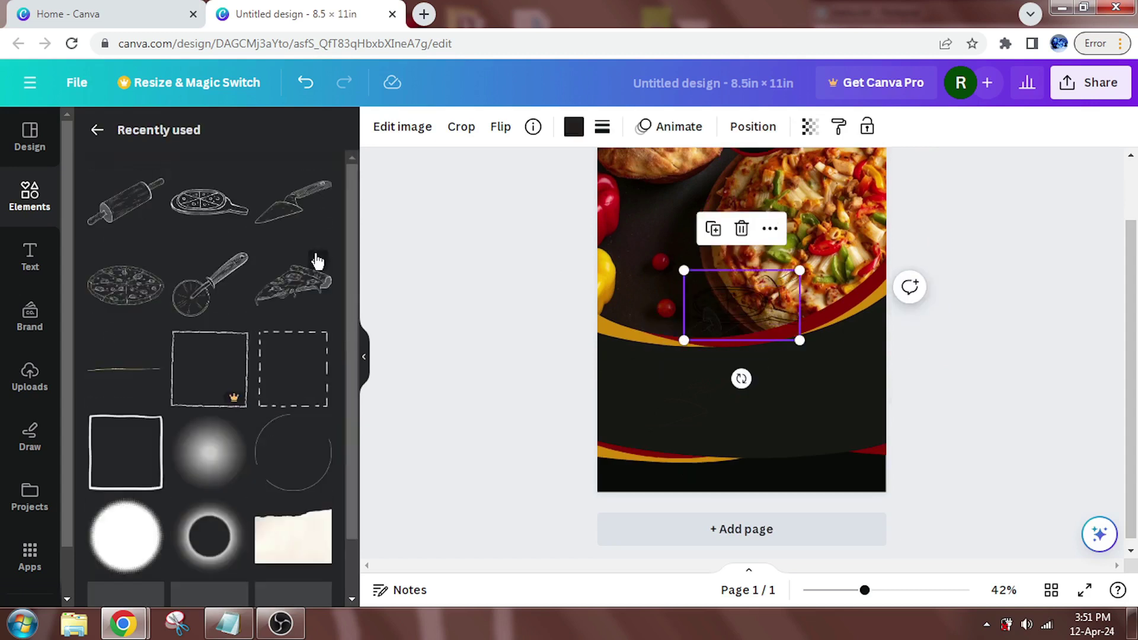
{"action": "left_click", "coordinate": [294, 290]}
{"action": "left_click_drag", "start_coordinate": [742, 303], "coordinate": [802, 406]}
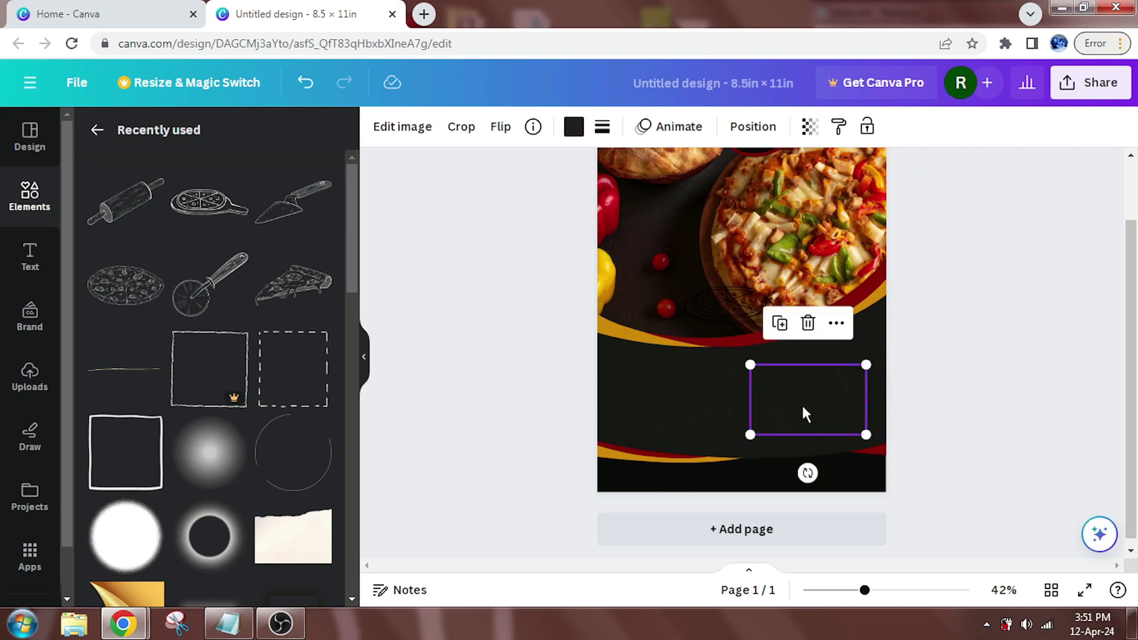
Recolor the rolling pin sketch white and reduce its transparency value to about 68
{"action": "left_click", "coordinate": [574, 126]}
{"action": "left_click", "coordinate": [91, 227]}
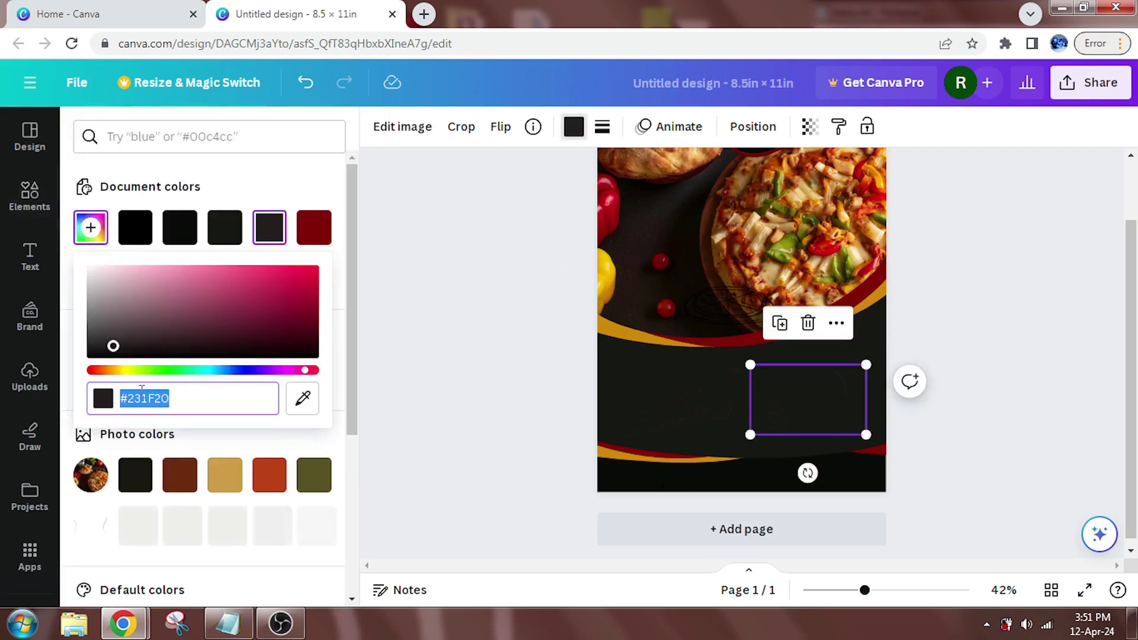
{"action": "left_click_drag", "start_coordinate": [115, 347], "coordinate": [72, 244]}
{"action": "left_click", "coordinate": [313, 437]}
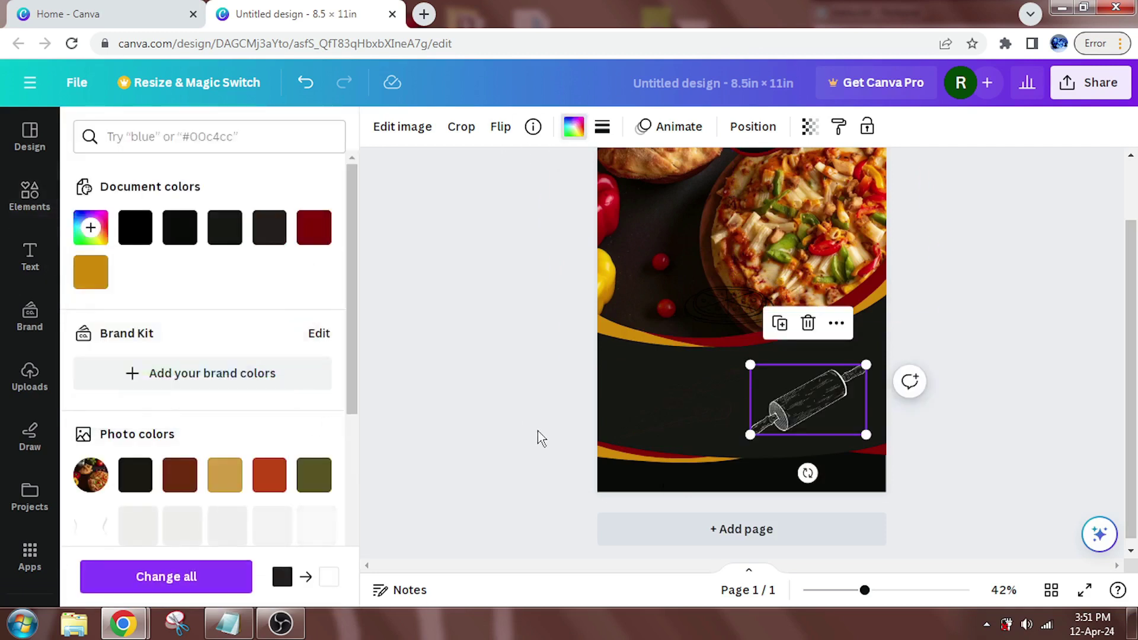
{"action": "left_click", "coordinate": [811, 122]}
{"action": "left_click_drag", "start_coordinate": [808, 194], "coordinate": [761, 196]}
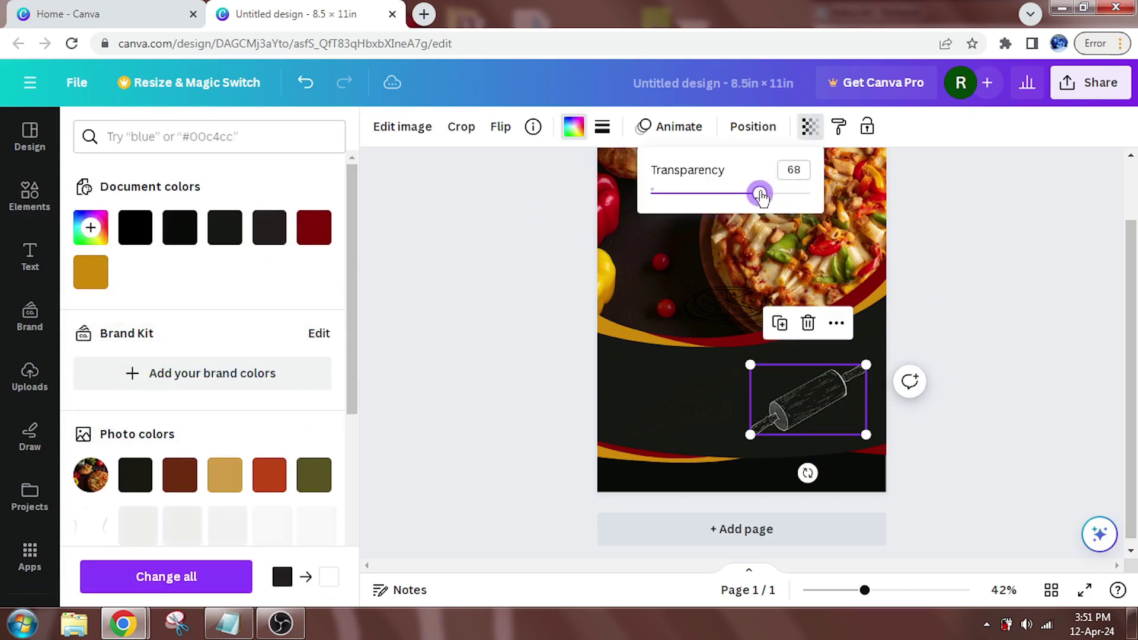
Copy the rolling pin's style onto the pizza server sketch and position the server and pizza board on the dark area
{"action": "left_click", "coordinate": [842, 134]}
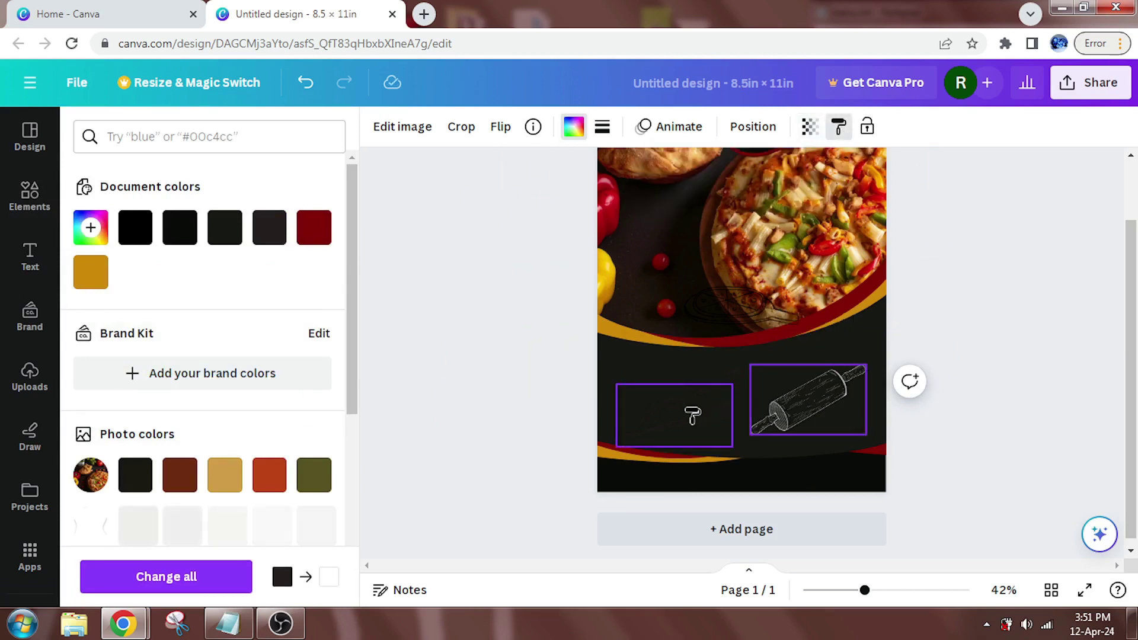
{"action": "left_click", "coordinate": [694, 412]}
{"action": "mouse_move", "coordinate": [742, 315]}
{"action": "left_mouse_down"}
{"action": "mouse_move", "coordinate": [791, 381]}
{"action": "mouse_move", "coordinate": [812, 382]}
{"action": "left_mouse_up"}
{"action": "mouse_move", "coordinate": [685, 415]}
{"action": "left_mouse_down"}
{"action": "mouse_move", "coordinate": [644, 382]}
{"action": "mouse_move", "coordinate": [693, 401]}
{"action": "left_mouse_up"}
Apply the same style to the pizza slice sketch, shrink it and tilt it on the left part of the dark area
{"action": "left_click", "coordinate": [838, 130]}
{"action": "left_click", "coordinate": [736, 385]}
{"action": "left_click", "coordinate": [590, 371]}
{"action": "left_click_drag", "start_coordinate": [576, 350], "coordinate": [623, 374]}
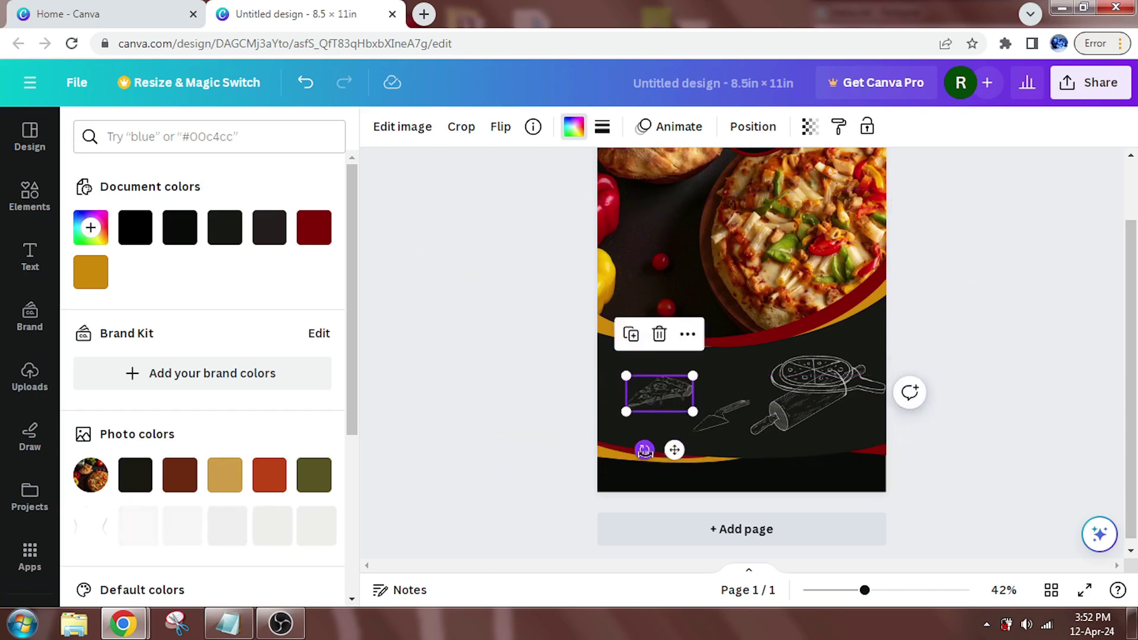
{"action": "left_click_drag", "start_coordinate": [646, 448], "coordinate": [625, 441]}
{"action": "left_click_drag", "start_coordinate": [634, 364], "coordinate": [645, 375]}
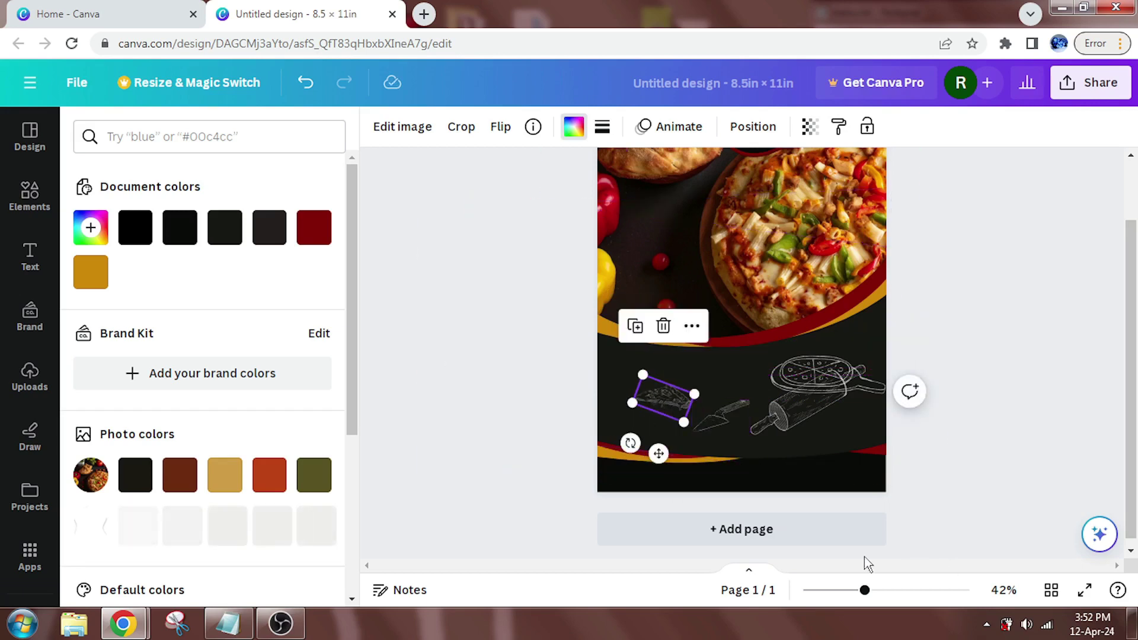
Move the pizza slice sketch to the page's lower-right corner and level its rotation
{"action": "left_click_drag", "start_coordinate": [864, 591], "coordinate": [895, 593]}
{"action": "left_click_drag", "start_coordinate": [1134, 312], "coordinate": [1136, 398]}
{"action": "mouse_move", "coordinate": [495, 261]}
{"action": "left_mouse_down"}
{"action": "mouse_move", "coordinate": [503, 279]}
{"action": "mouse_move", "coordinate": [652, 323]}
{"action": "mouse_move", "coordinate": [538, 320]}
{"action": "mouse_move", "coordinate": [1004, 469]}
{"action": "mouse_move", "coordinate": [986, 495]}
{"action": "mouse_move", "coordinate": [962, 493]}
{"action": "left_mouse_up"}
{"action": "left_click_drag", "start_coordinate": [1025, 478], "coordinate": [1008, 454]}
Shrink the rolling pin and pizza server sketches and place them in the black strip along the page's lower edge
{"action": "left_click_drag", "start_coordinate": [935, 240], "coordinate": [657, 418]}
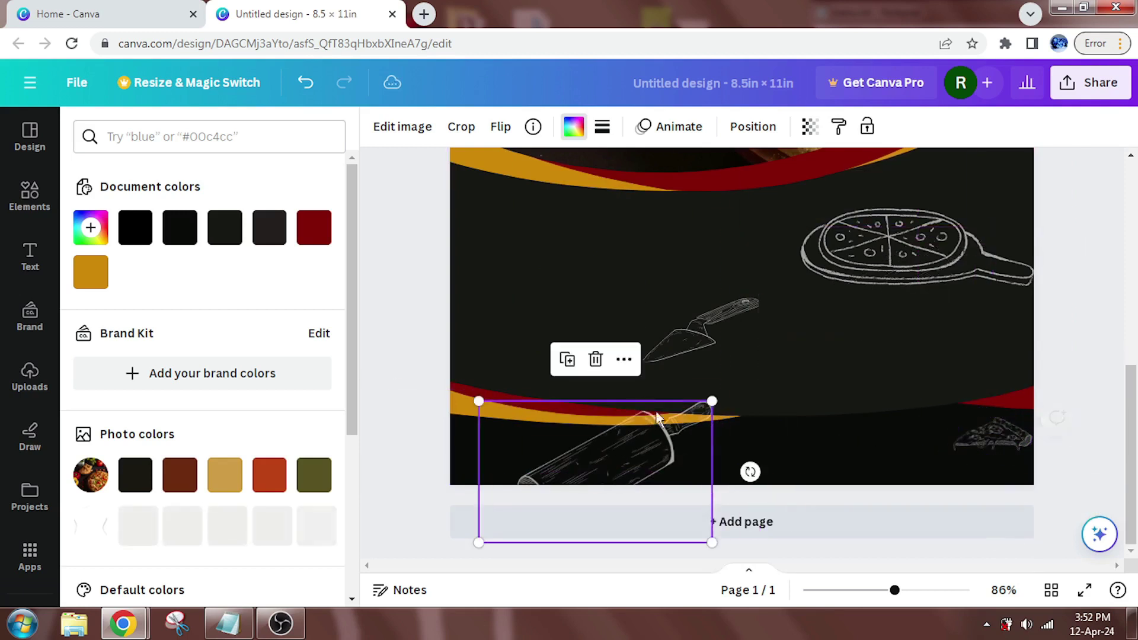
{"action": "left_click_drag", "start_coordinate": [712, 543], "coordinate": [592, 467]}
{"action": "left_click_drag", "start_coordinate": [534, 437], "coordinate": [579, 463]}
{"action": "mouse_move", "coordinate": [697, 334]}
{"action": "left_mouse_down"}
{"action": "mouse_move", "coordinate": [751, 358]}
{"action": "mouse_move", "coordinate": [828, 427]}
{"action": "left_mouse_up"}
{"action": "mouse_move", "coordinate": [832, 492]}
{"action": "left_mouse_down"}
{"action": "mouse_move", "coordinate": [815, 490]}
{"action": "mouse_move", "coordinate": [826, 496]}
{"action": "left_mouse_up"}
{"action": "mouse_move", "coordinate": [874, 459]}
{"action": "left_mouse_down"}
{"action": "mouse_move", "coordinate": [835, 428]}
{"action": "mouse_move", "coordinate": [849, 435]}
{"action": "left_mouse_up"}
Shrink the pizza board sketch into the middle of the black bottom strip and rotate the rolling pin to slope downward
{"action": "left_click", "coordinate": [943, 258]}
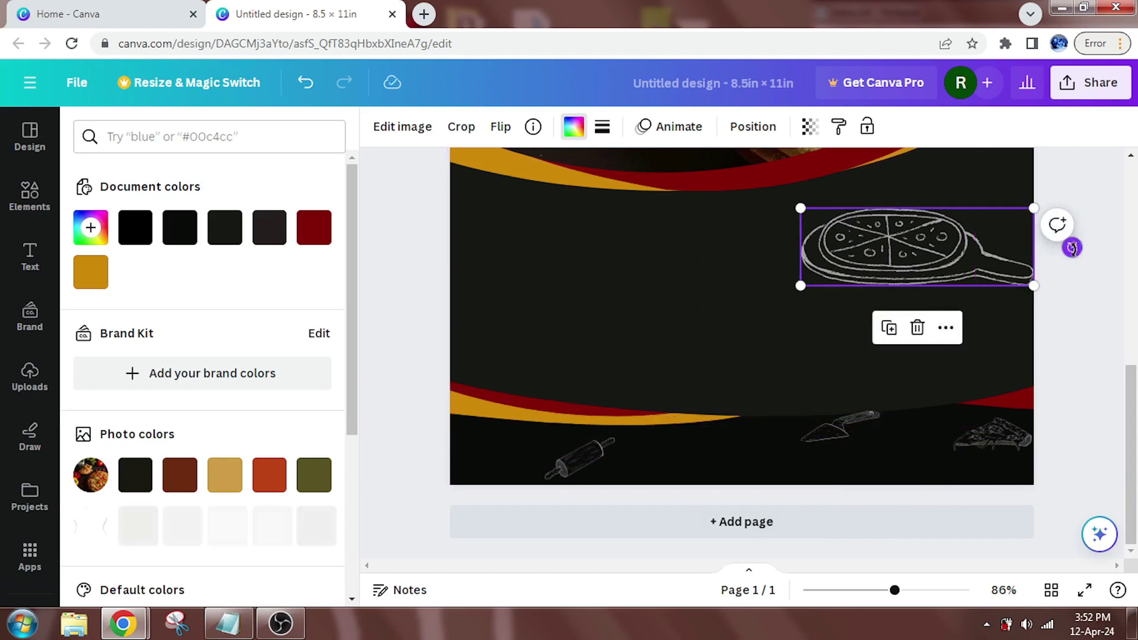
{"action": "mouse_move", "coordinate": [1072, 248]}
{"action": "left_mouse_down"}
{"action": "mouse_move", "coordinate": [1057, 221]}
{"action": "mouse_move", "coordinate": [1044, 255]}
{"action": "mouse_move", "coordinate": [877, 240]}
{"action": "mouse_move", "coordinate": [737, 502]}
{"action": "mouse_move", "coordinate": [721, 464]}
{"action": "left_mouse_up"}
{"action": "left_click", "coordinate": [579, 457]}
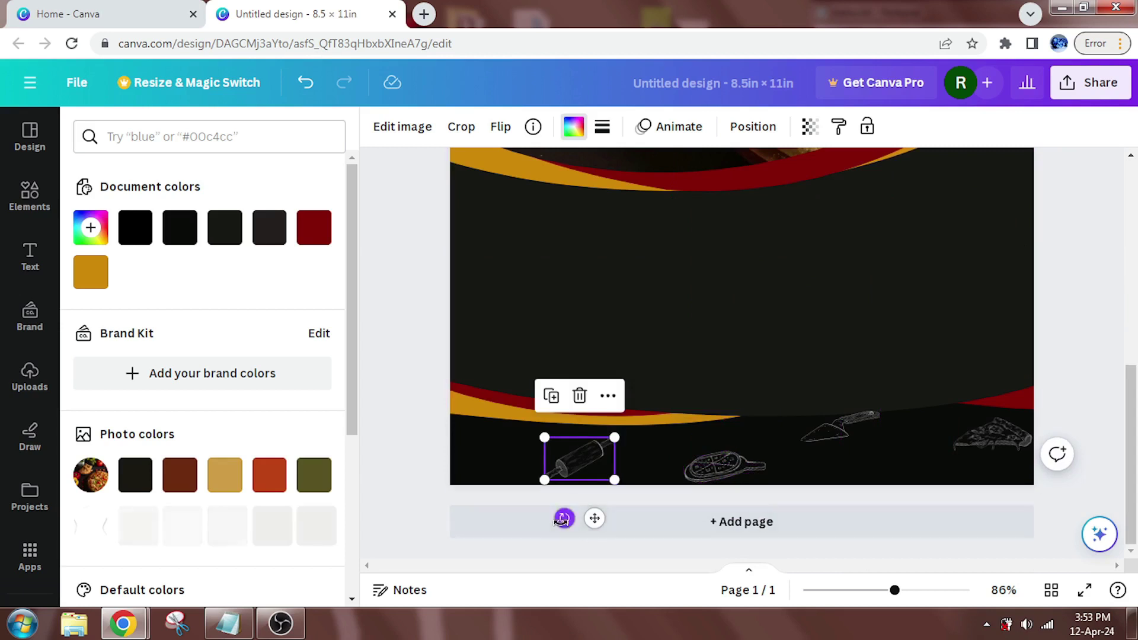
{"action": "left_click_drag", "start_coordinate": [562, 520], "coordinate": [527, 492]}
Add the round pizza sketch from the recently used elements and give it the pizza board's style
{"action": "left_click", "coordinate": [33, 197]}
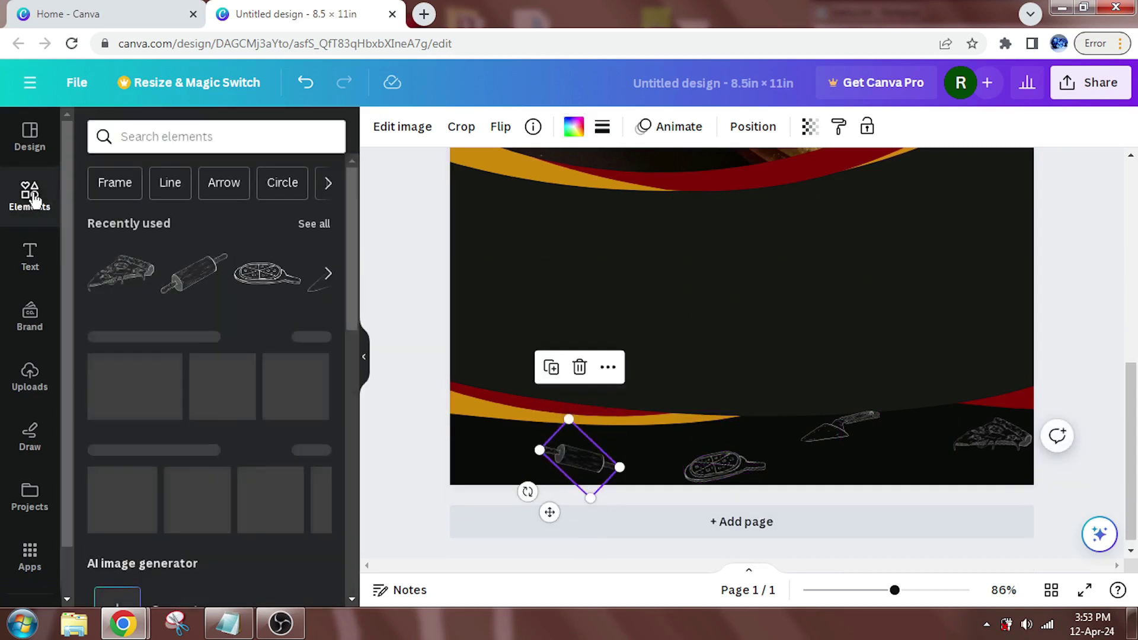
{"action": "left_click", "coordinate": [314, 224]}
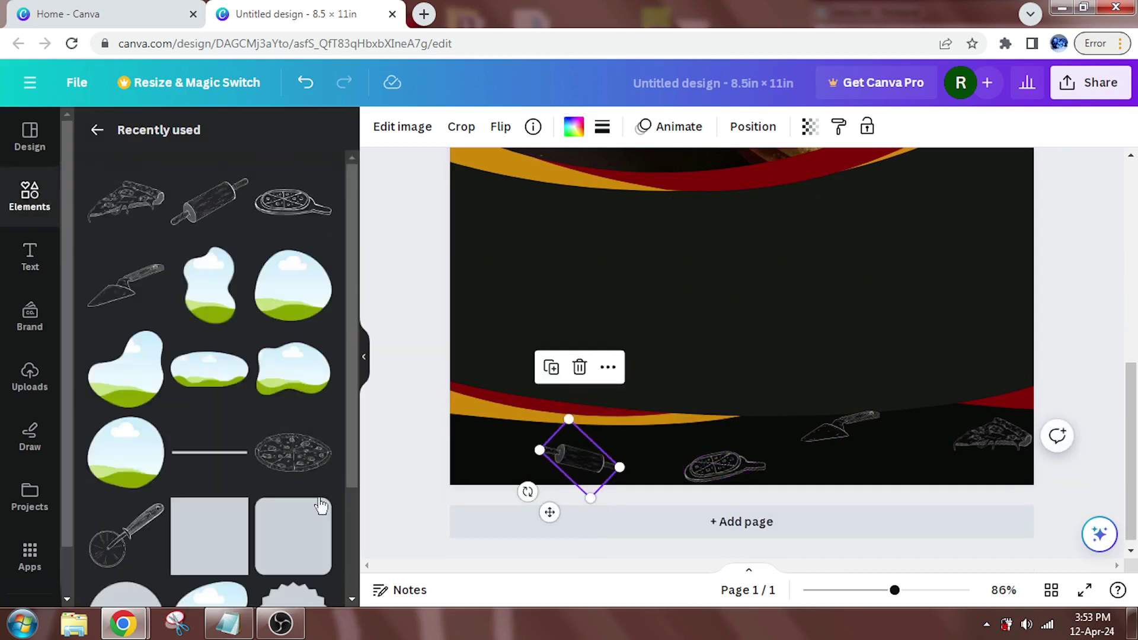
{"action": "left_click", "coordinate": [292, 452]}
{"action": "left_click_drag", "start_coordinate": [833, 170], "coordinate": [656, 450]}
{"action": "left_click", "coordinate": [725, 466]}
{"action": "left_click", "coordinate": [838, 127]}
{"action": "left_click", "coordinate": [593, 403]}
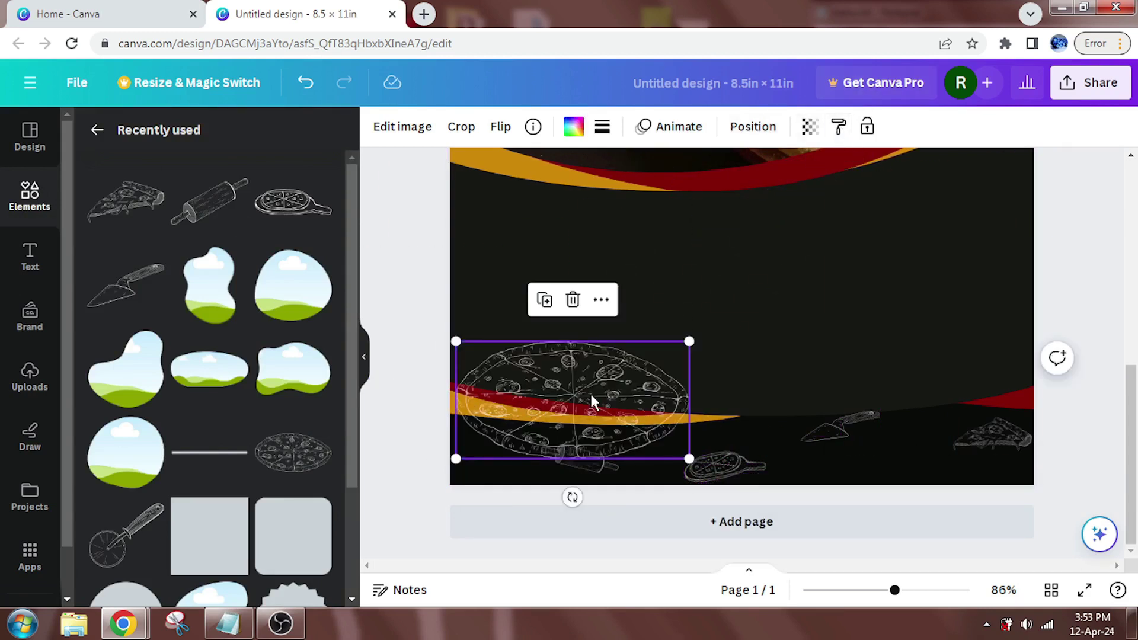
Duplicate the round pizza sketch, then shrink and tilt one copy so it sits partly off the page's lower-left corner
{"action": "left_click", "coordinate": [545, 307]}
{"action": "left_click_drag", "start_coordinate": [700, 472], "coordinate": [545, 394]}
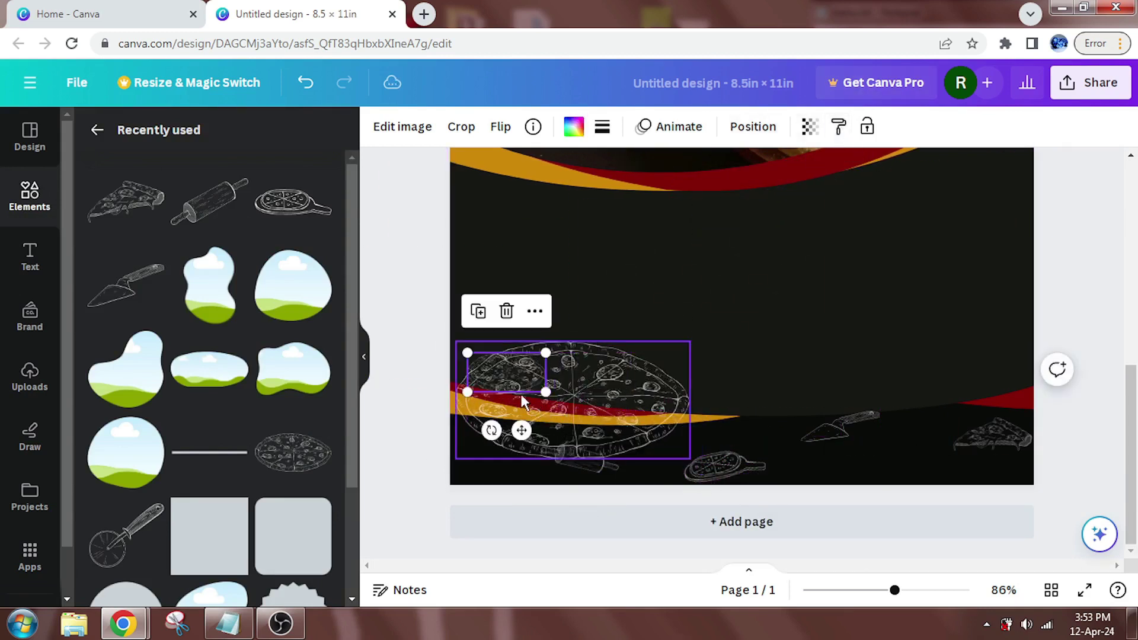
{"action": "left_click_drag", "start_coordinate": [661, 404], "coordinate": [837, 383]}
{"action": "left_click_drag", "start_coordinate": [522, 374], "coordinate": [486, 447]}
{"action": "left_click_drag", "start_coordinate": [455, 501], "coordinate": [435, 498]}
Space the sketches along the bottom strip, shrinking and tilting the larger round pizza so it overlaps the page's lower edge
{"action": "left_click_drag", "start_coordinate": [582, 466], "coordinate": [599, 483]}
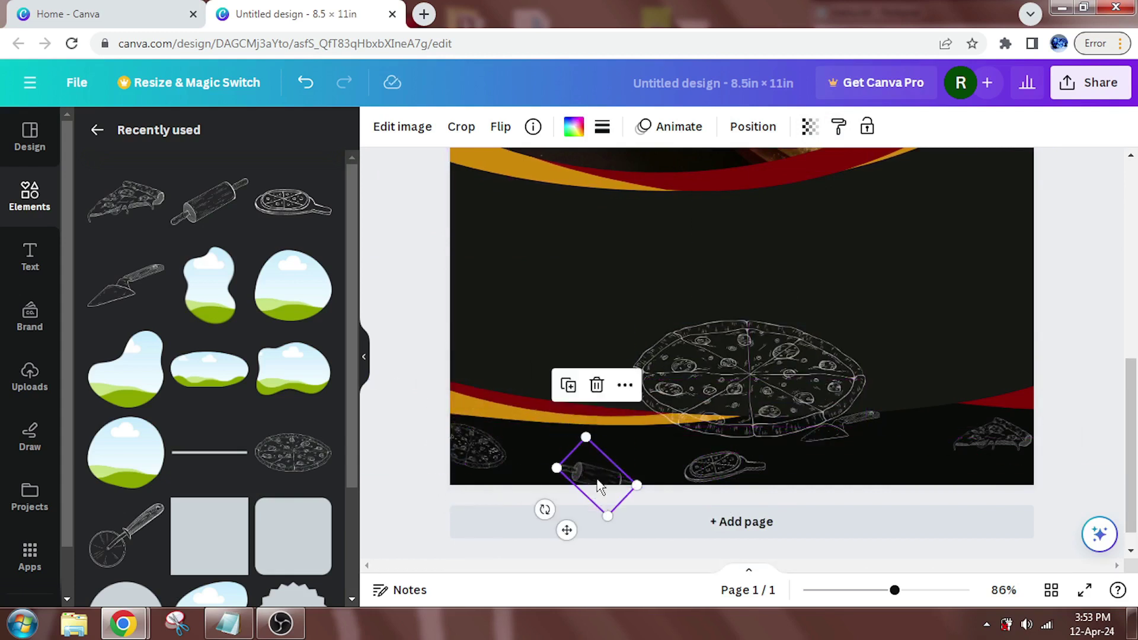
{"action": "mouse_move", "coordinate": [728, 457]}
{"action": "left_mouse_down"}
{"action": "mouse_move", "coordinate": [690, 445]}
{"action": "mouse_move", "coordinate": [698, 424]}
{"action": "left_mouse_up"}
{"action": "left_click", "coordinate": [815, 363]}
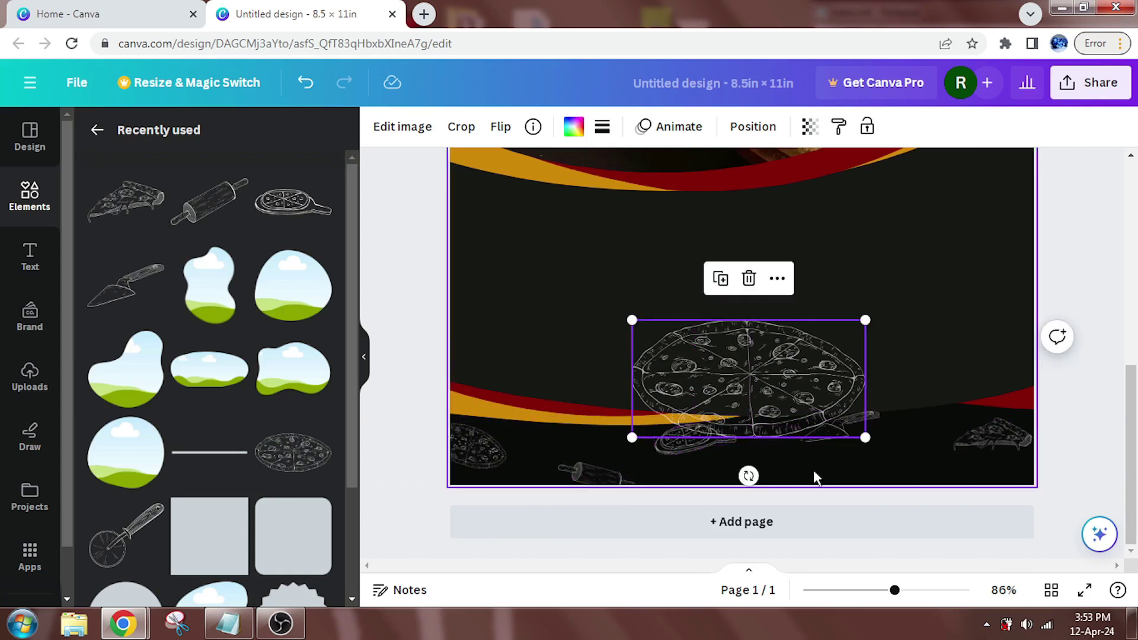
{"action": "left_click_drag", "start_coordinate": [747, 472], "coordinate": [768, 474]}
{"action": "left_click_drag", "start_coordinate": [630, 347], "coordinate": [722, 370]}
{"action": "left_click_drag", "start_coordinate": [789, 394], "coordinate": [887, 467]}
{"action": "mouse_move", "coordinate": [972, 484]}
{"action": "left_mouse_down"}
{"action": "mouse_move", "coordinate": [916, 468]}
{"action": "mouse_move", "coordinate": [906, 490]}
{"action": "mouse_move", "coordinate": [904, 477]}
{"action": "left_mouse_up"}
{"action": "mouse_move", "coordinate": [815, 438]}
{"action": "left_mouse_down"}
{"action": "mouse_move", "coordinate": [778, 473]}
{"action": "mouse_move", "coordinate": [803, 436]}
{"action": "left_mouse_up"}
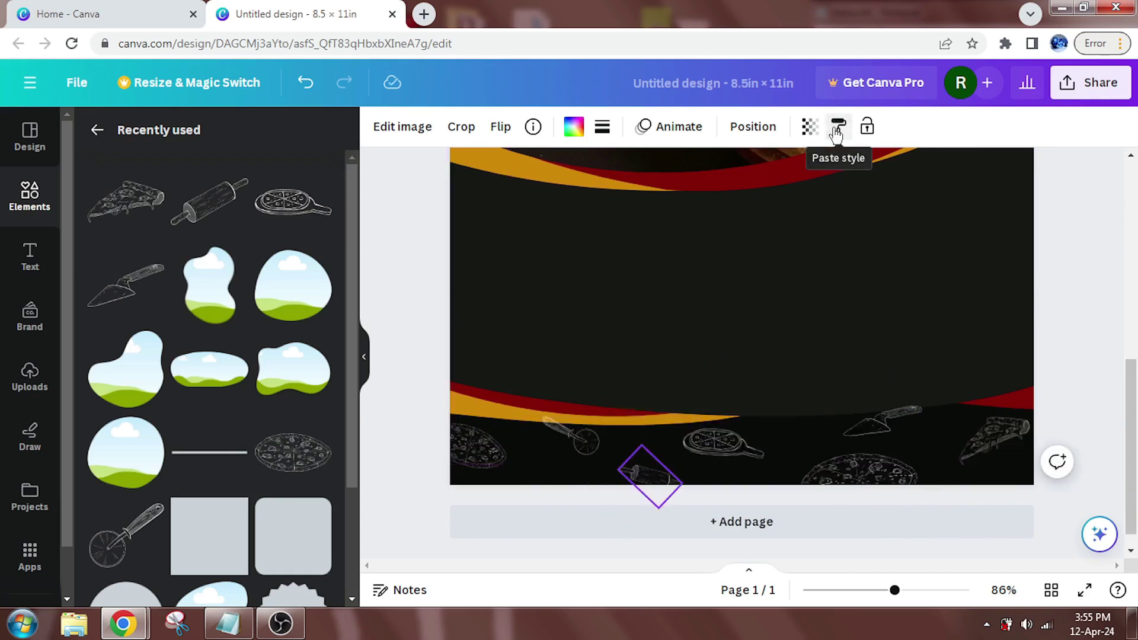
Set the rolling pin sketch's transparency to 50 and copy its style onto the round pizza, slice and other sketches
{"action": "left_click", "coordinate": [810, 127]}
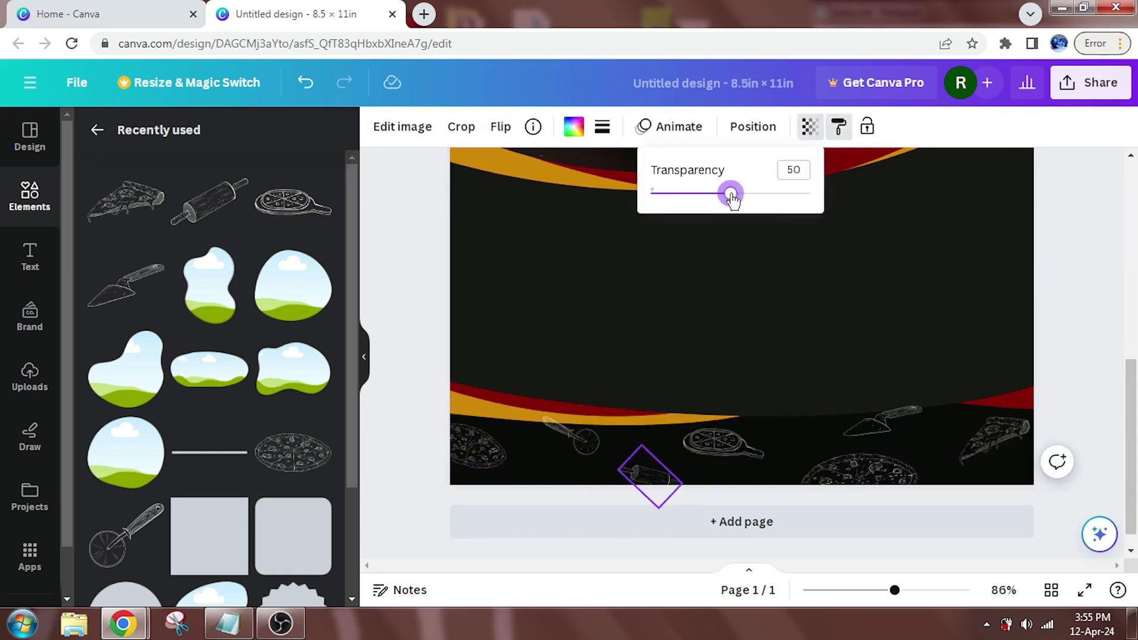
{"action": "left_click", "coordinate": [838, 126]}
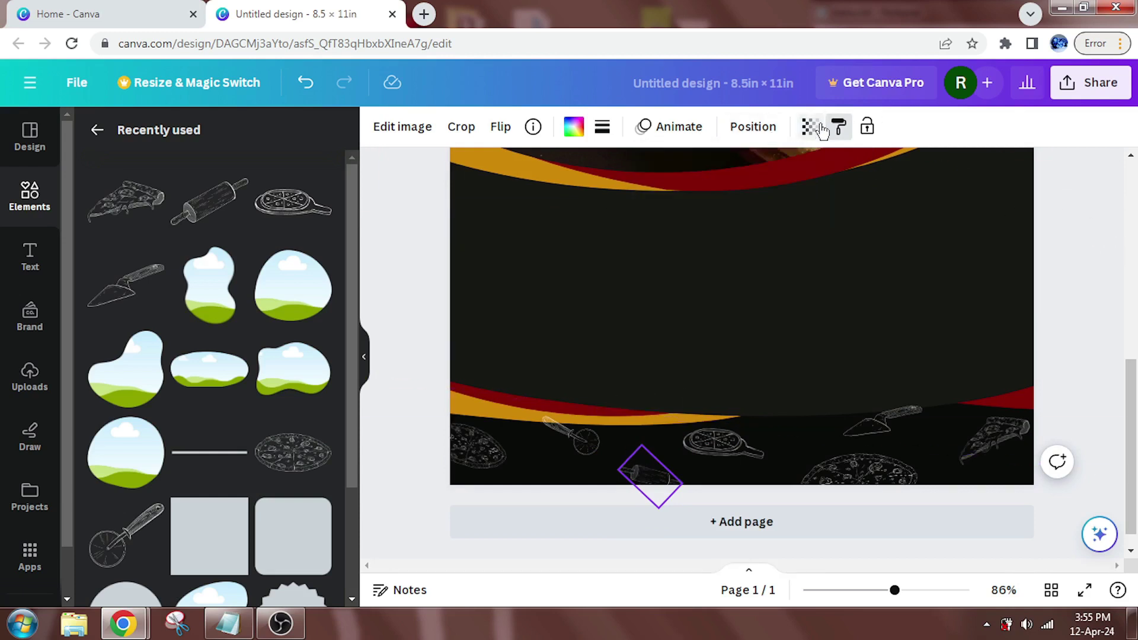
{"action": "left_click", "coordinate": [475, 439]}
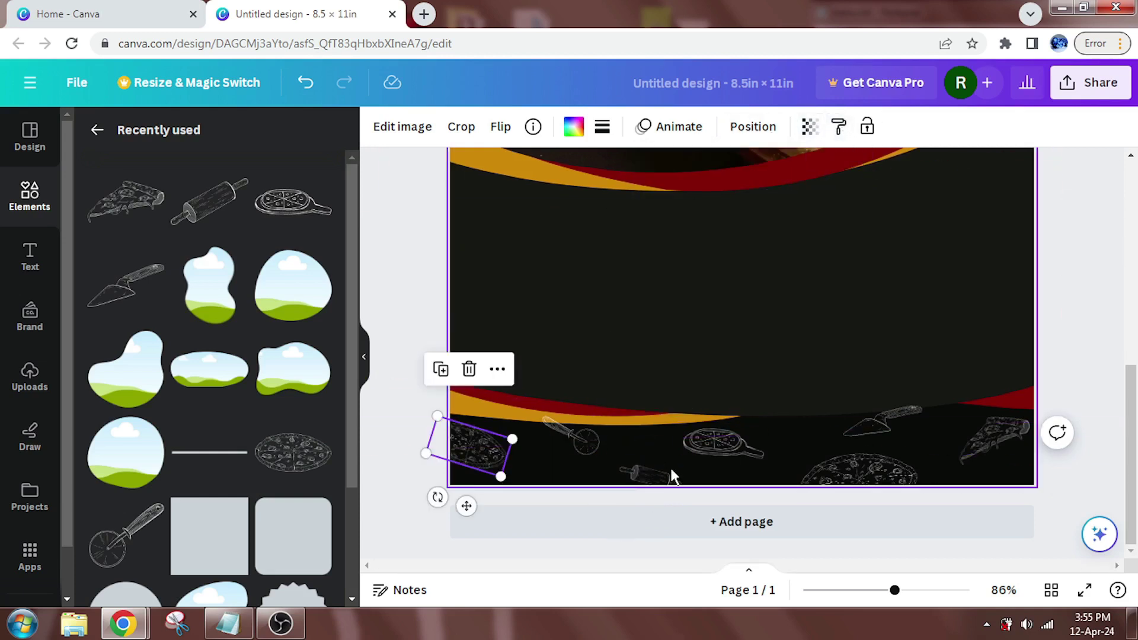
{"action": "left_click", "coordinate": [670, 472]}
{"action": "left_click", "coordinate": [838, 126]}
{"action": "left_click", "coordinate": [477, 457]}
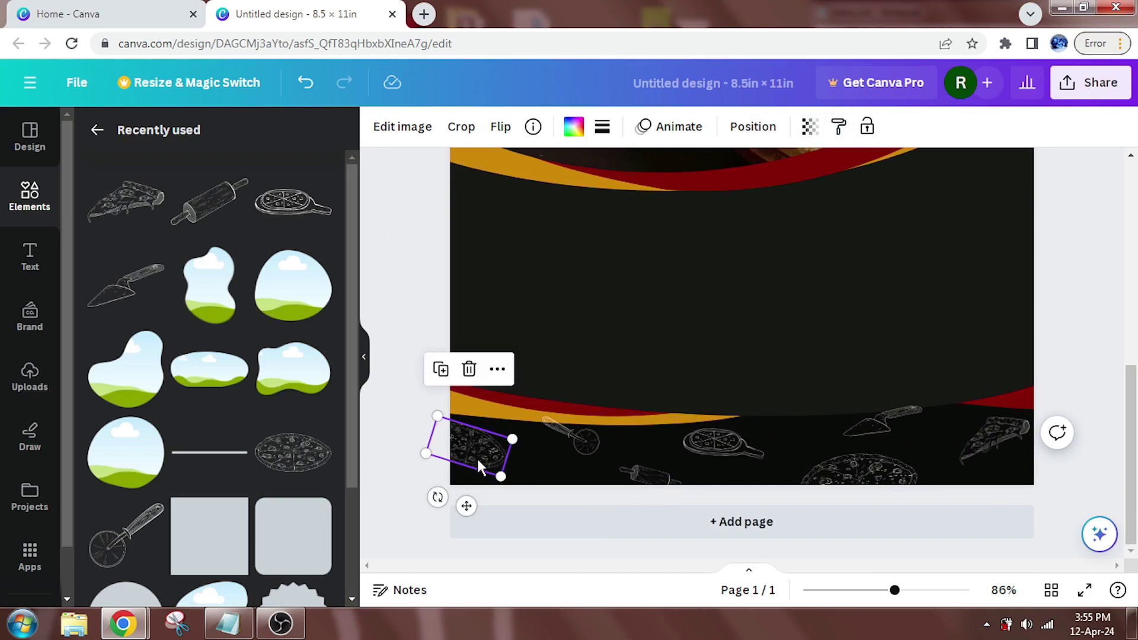
{"action": "left_click", "coordinate": [838, 126]}
{"action": "left_click", "coordinate": [993, 434]}
{"action": "left_click", "coordinate": [935, 485]}
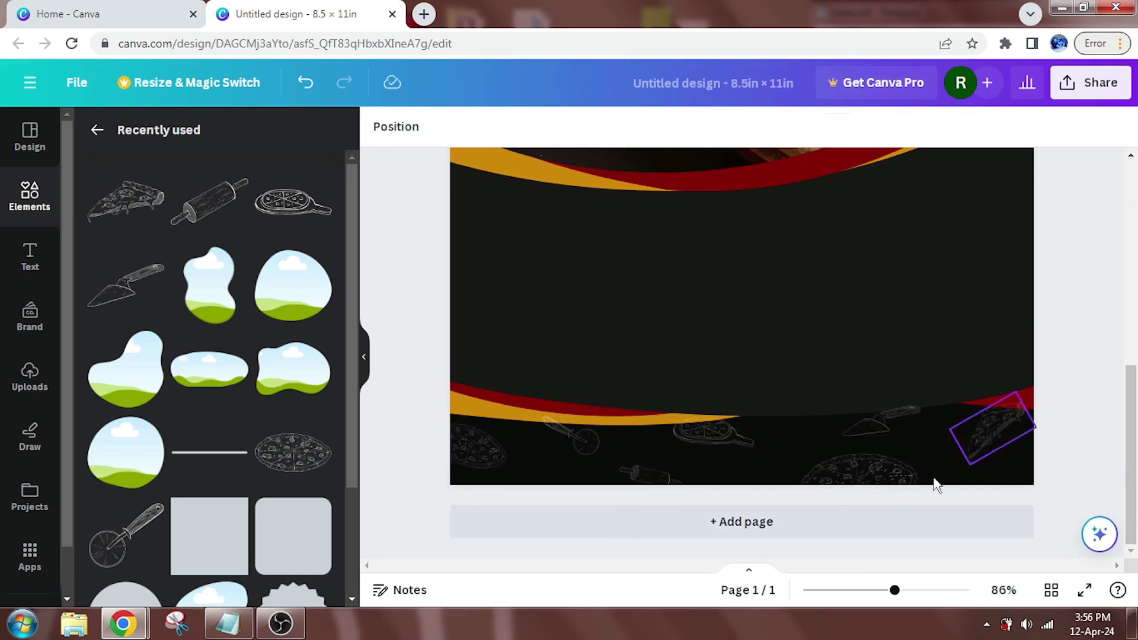
Select all seven sketch layers together and move them beneath the lowest yellow blob in the layer order
{"action": "left_click", "coordinate": [381, 130]}
{"action": "left_click", "coordinate": [264, 245]}
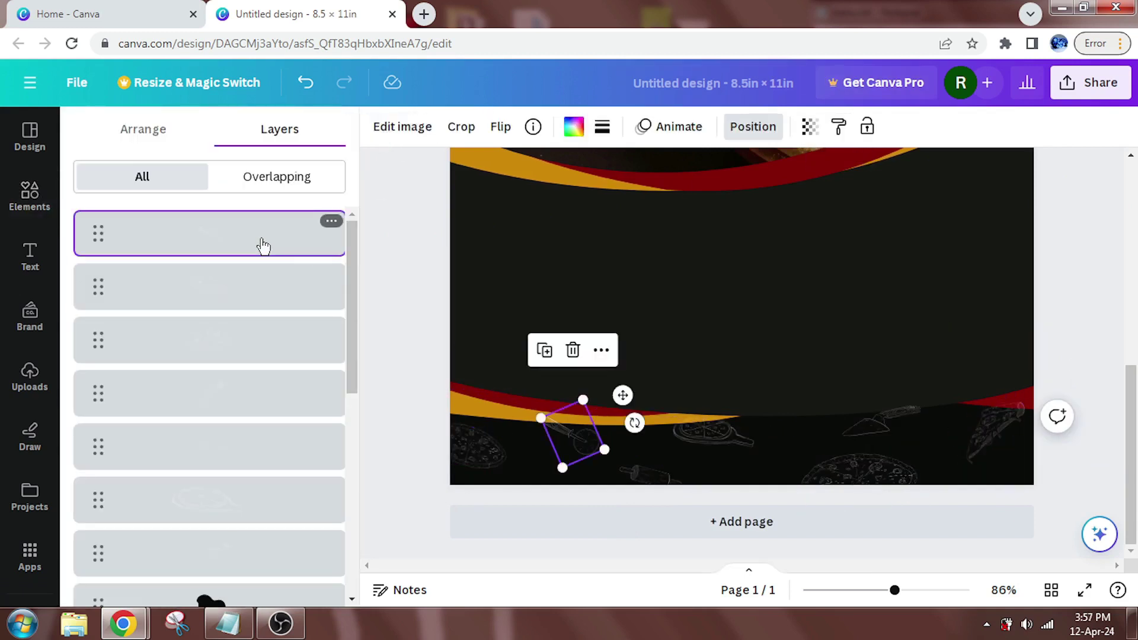
{"action": "left_click", "coordinate": [265, 292], "text": "shift"}
{"action": "left_click", "coordinate": [255, 344], "text": "shift"}
{"action": "left_click", "coordinate": [250, 396], "text": "shift"}
{"action": "left_click", "coordinate": [251, 447], "text": "shift"}
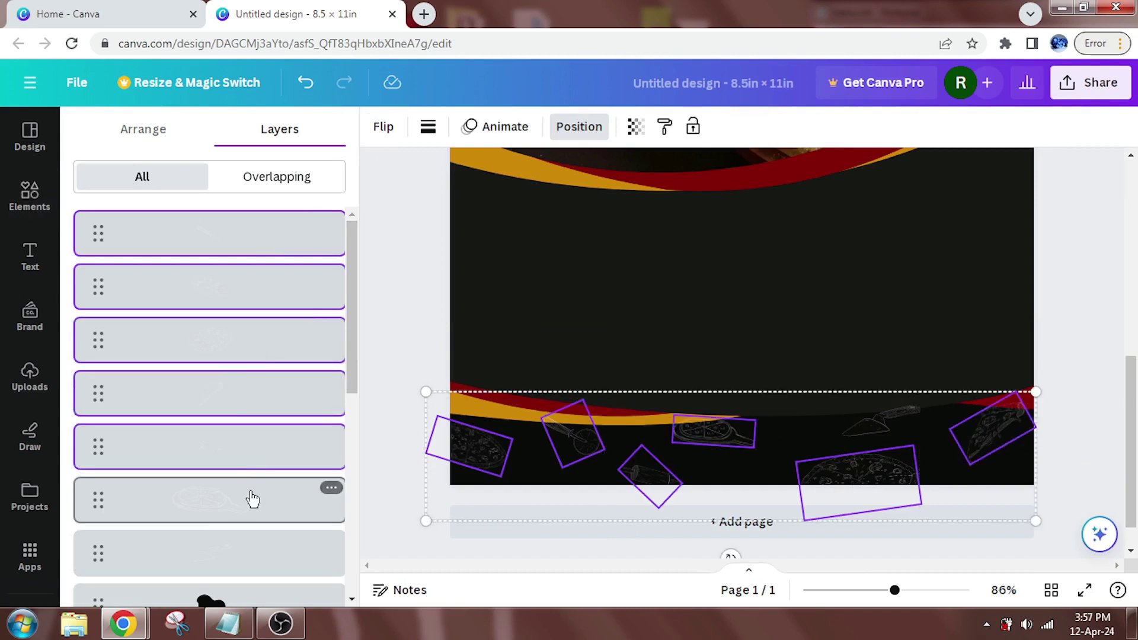
{"action": "left_click", "coordinate": [240, 554], "text": "shift"}
{"action": "left_click_drag", "start_coordinate": [358, 313], "coordinate": [371, 452]}
{"action": "left_click_drag", "start_coordinate": [277, 242], "coordinate": [272, 564]}
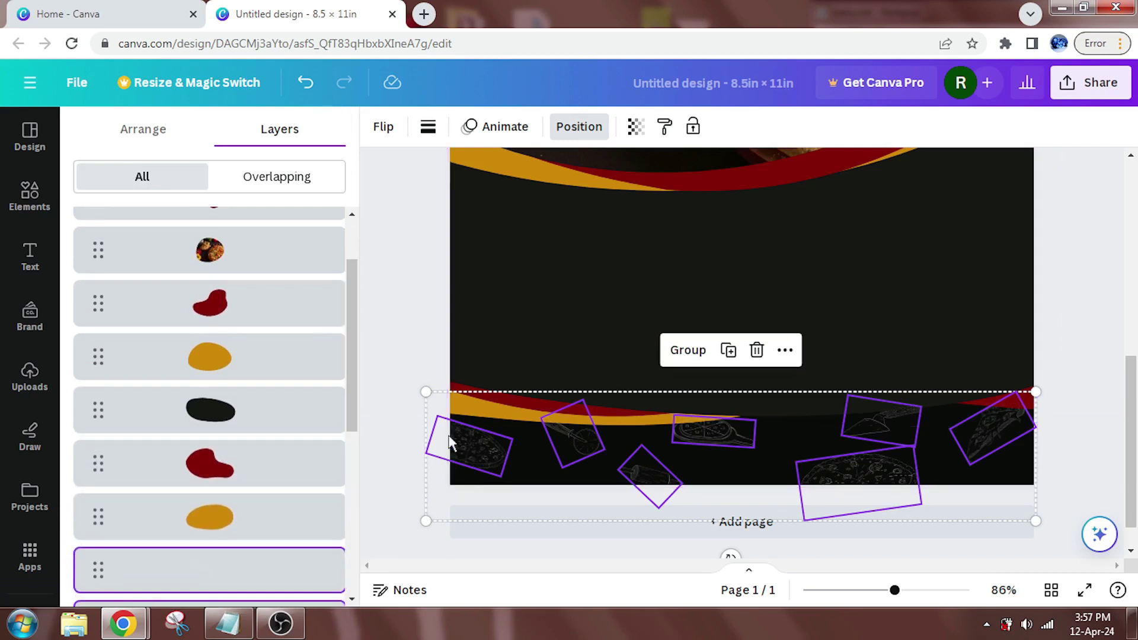
{"action": "left_click", "coordinate": [406, 358]}
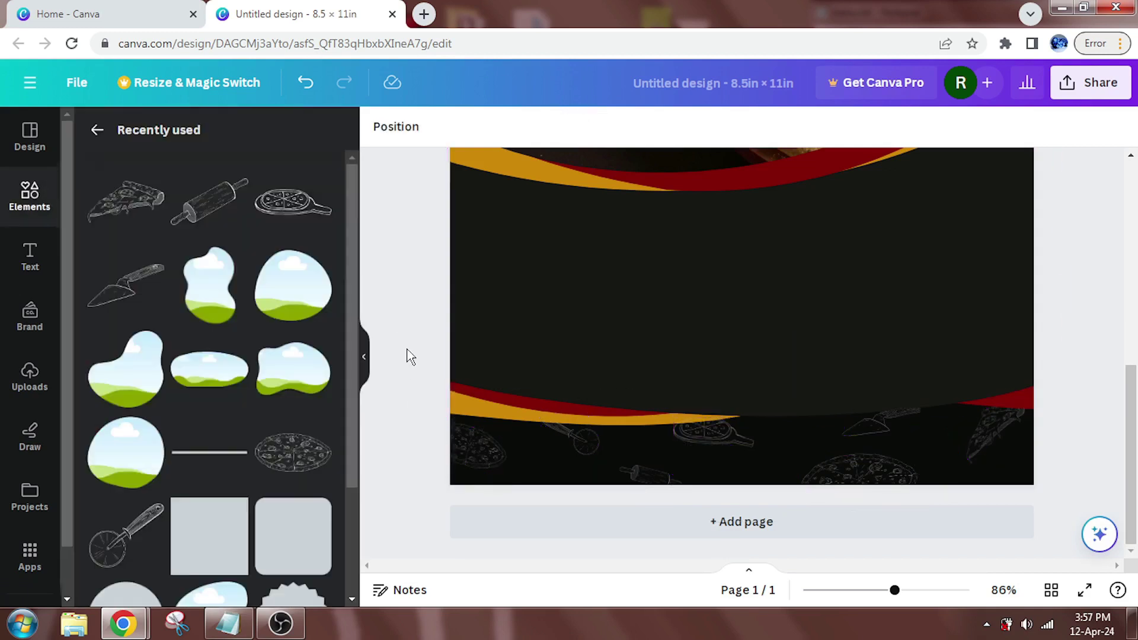
Add a heading reading "Crusty Pizzas" to the page and switch it to uppercase
{"action": "left_click_drag", "start_coordinate": [896, 591], "coordinate": [863, 593]}
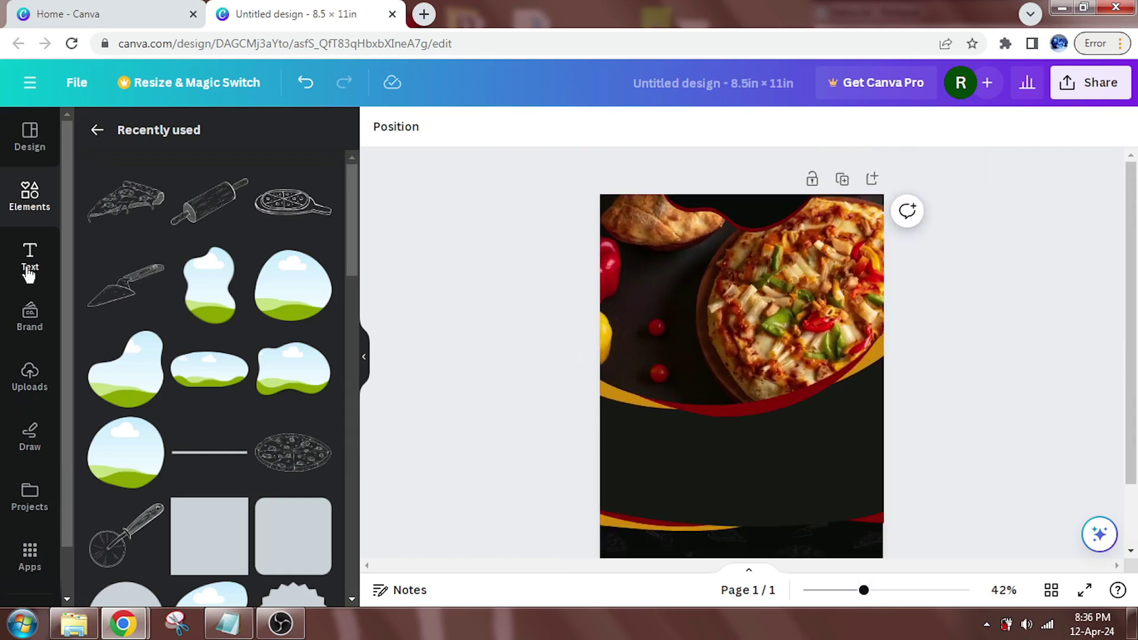
{"action": "left_click", "coordinate": [28, 269]}
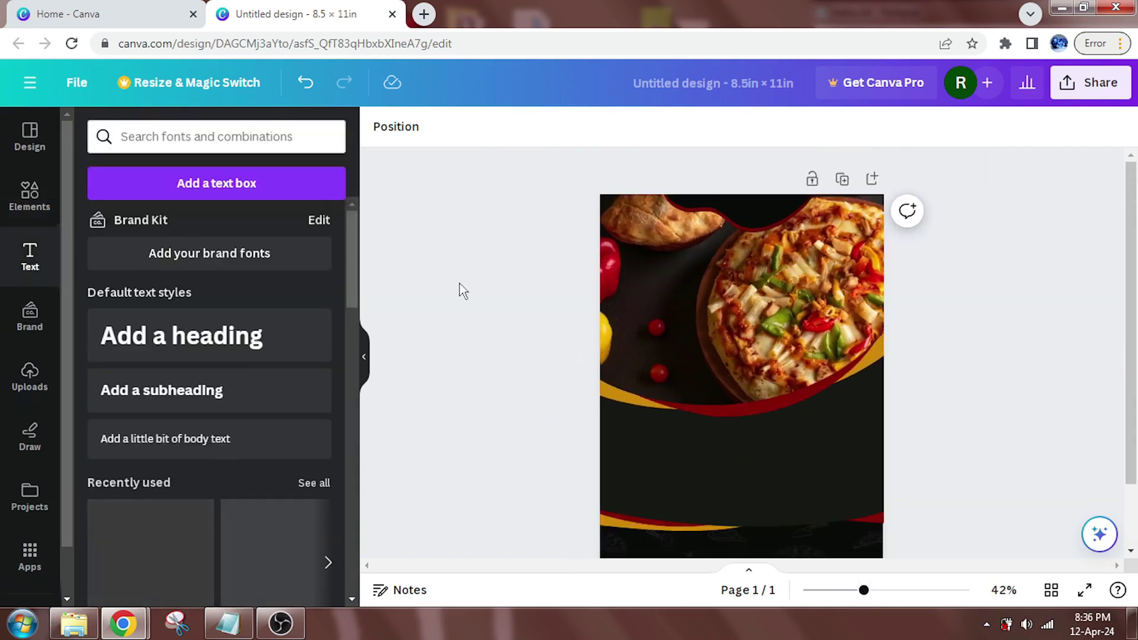
{"action": "left_click", "coordinate": [224, 344]}
{"action": "type", "text": "Crusty Pizzas"}
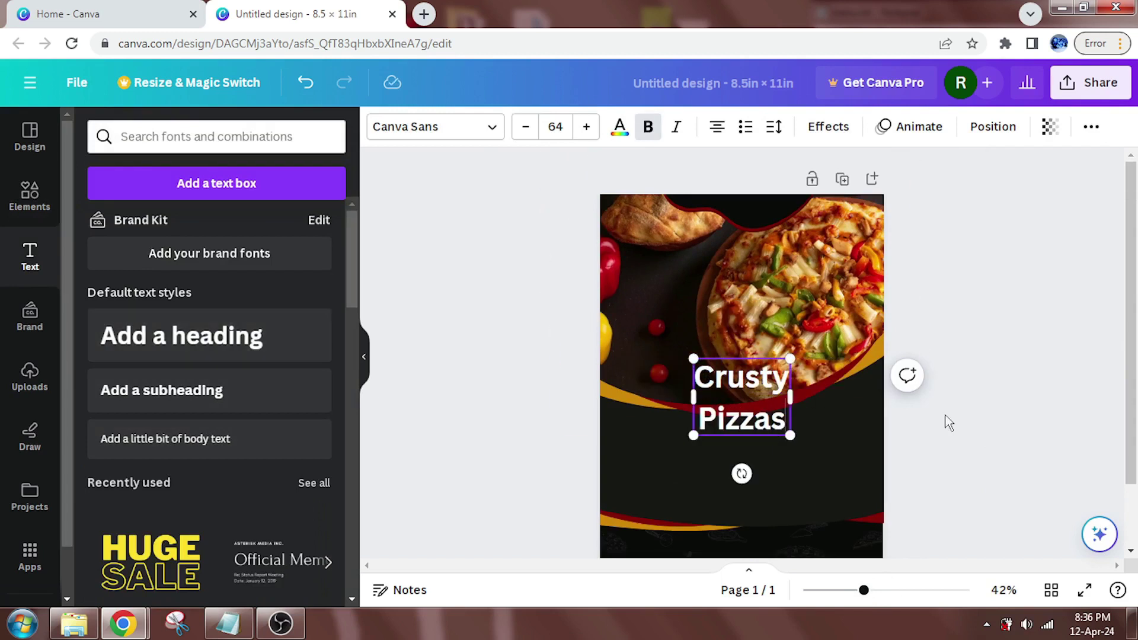
{"action": "left_click", "coordinate": [1068, 407]}
{"action": "left_click", "coordinate": [744, 390]}
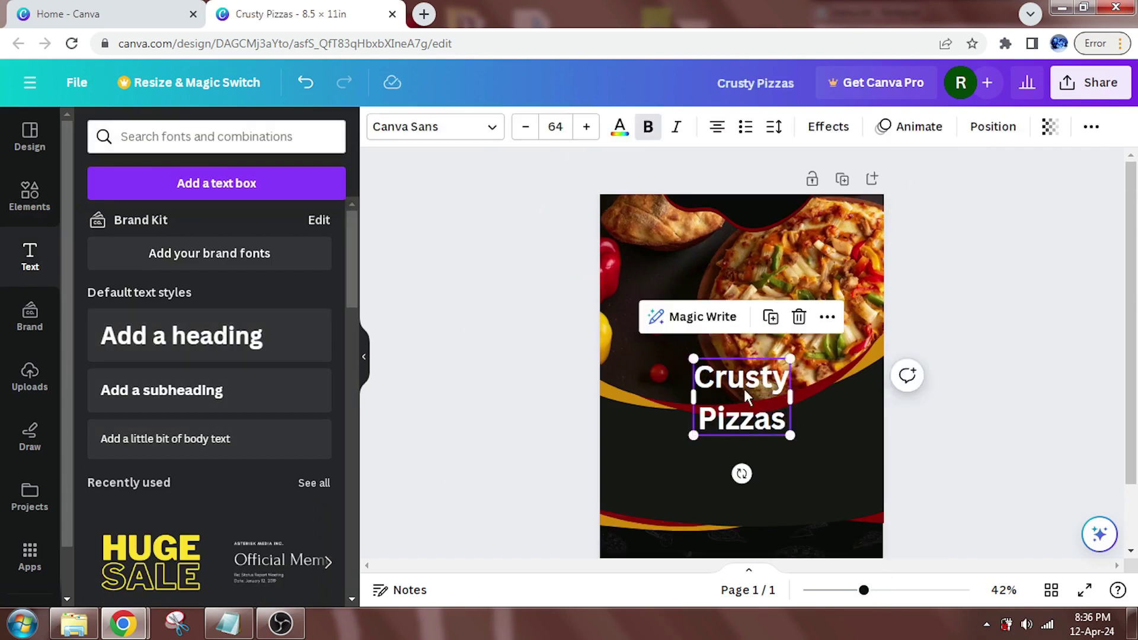
{"action": "left_click", "coordinate": [1091, 127]}
{"action": "left_click", "coordinate": [1012, 167]}
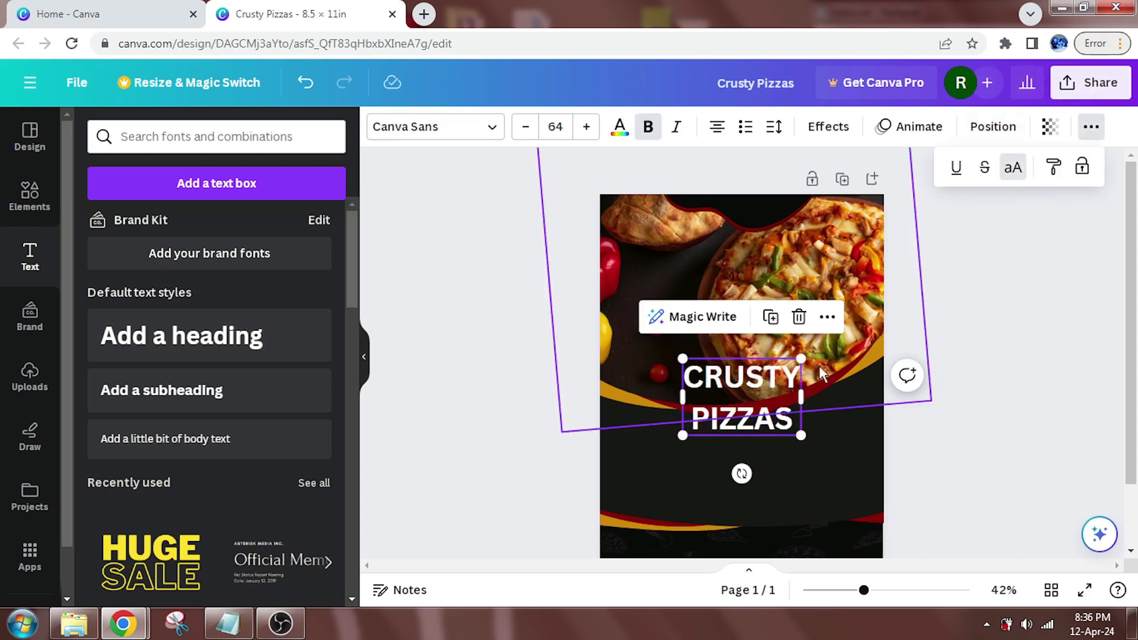
Find the Finger Paint font and apply it to the "CRUSTY PIZZAS" heading
{"action": "left_click", "coordinate": [774, 417]}
{"action": "left_click", "coordinate": [455, 127]}
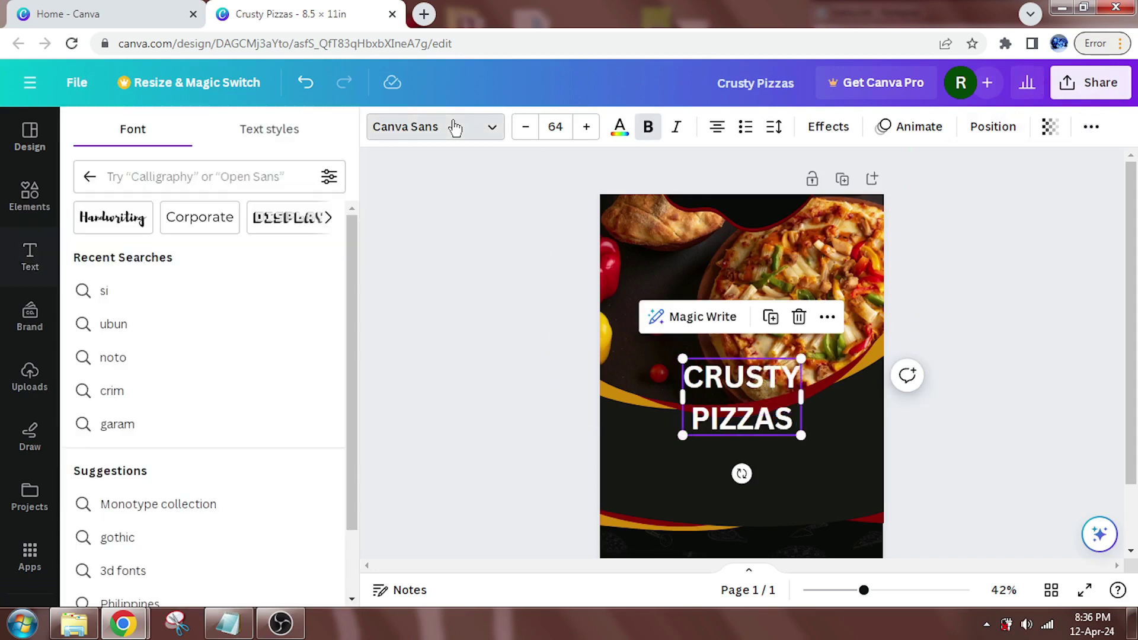
{"action": "left_click_drag", "start_coordinate": [352, 337], "coordinate": [357, 437]}
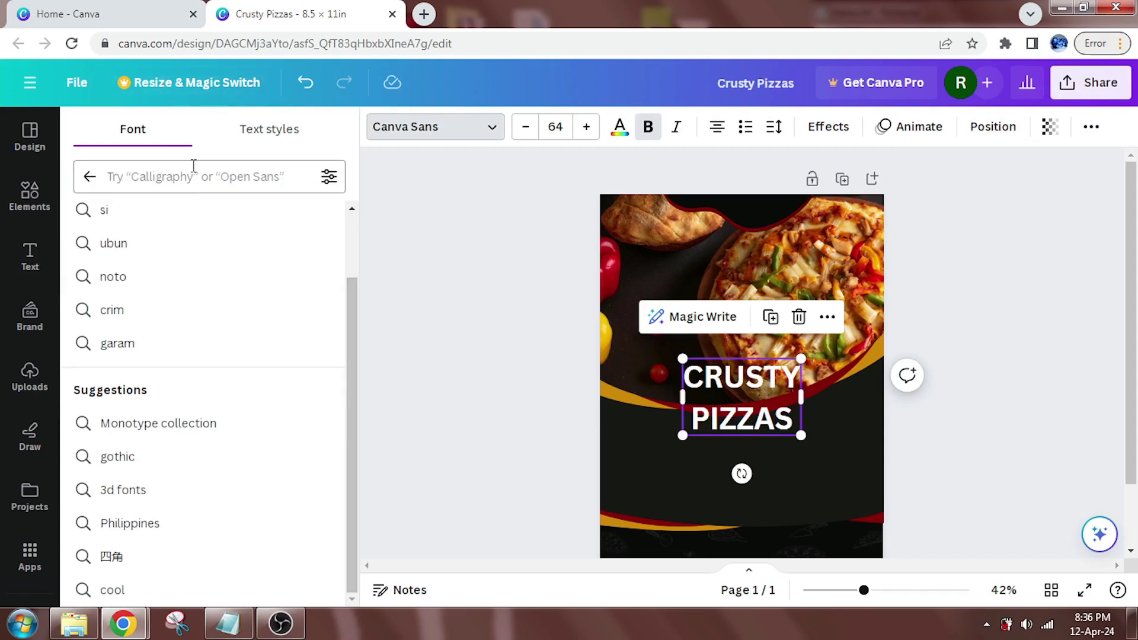
{"action": "type", "text": "fin"}
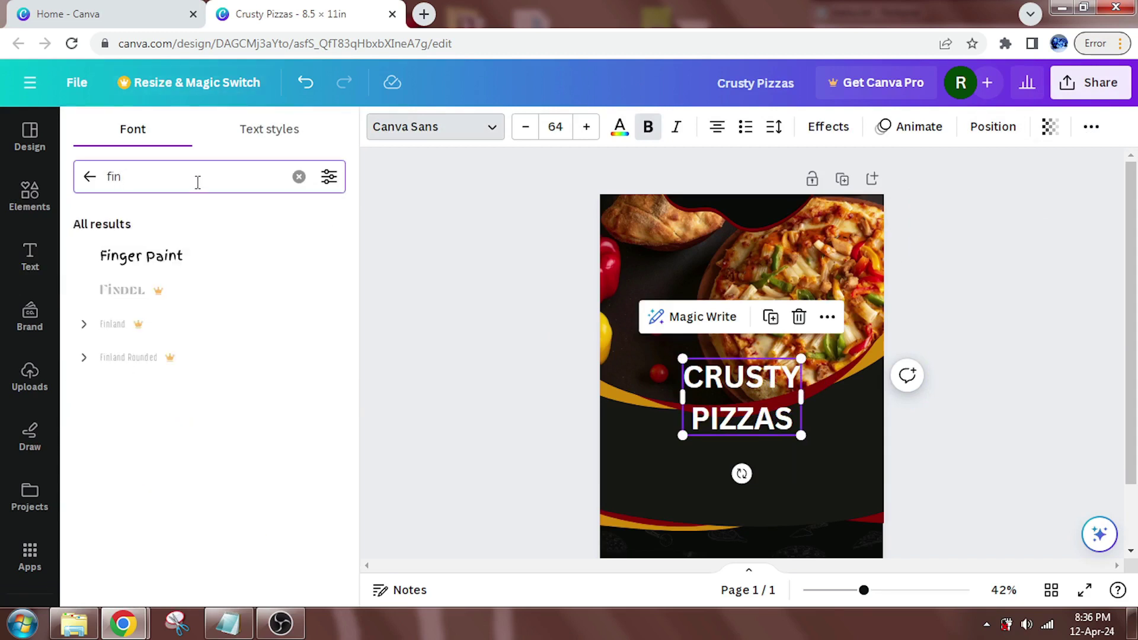
{"action": "left_click", "coordinate": [141, 259]}
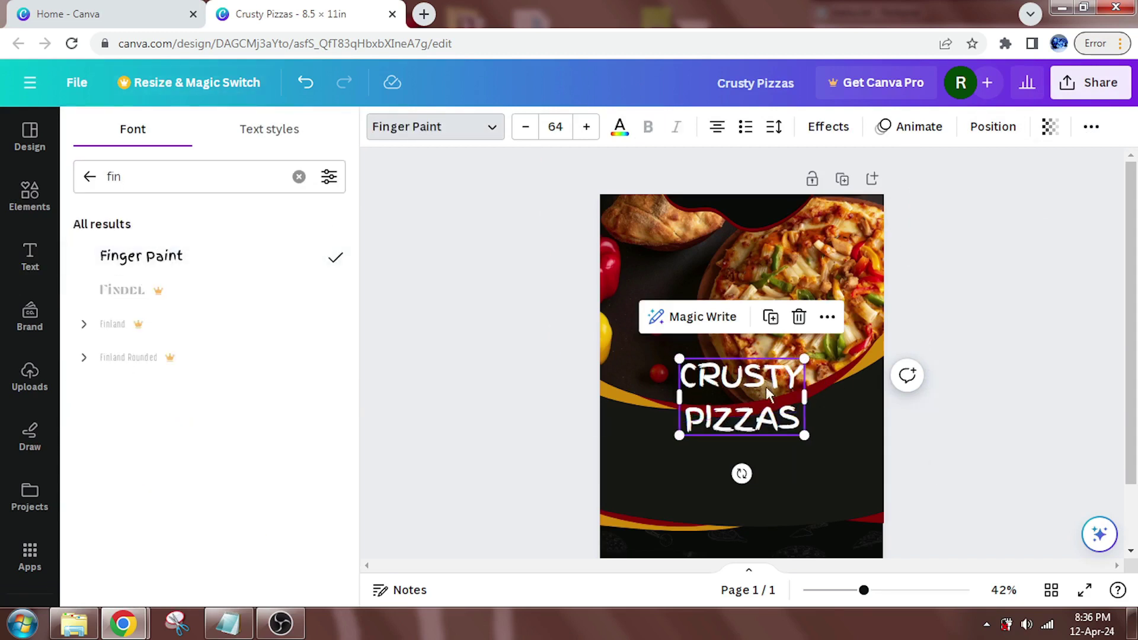
Color the word "PIZZAS" in the heading with the document's yellow, #cf8809
{"action": "left_click", "coordinate": [705, 418]}
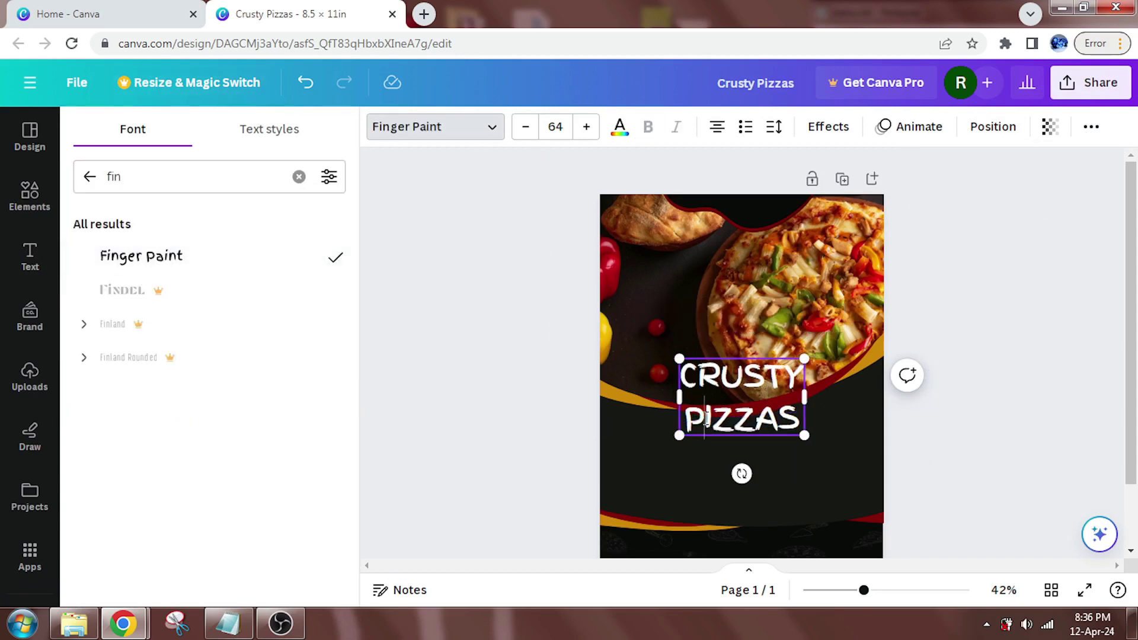
{"action": "left_click", "coordinate": [619, 125]}
{"action": "left_click", "coordinate": [270, 228]}
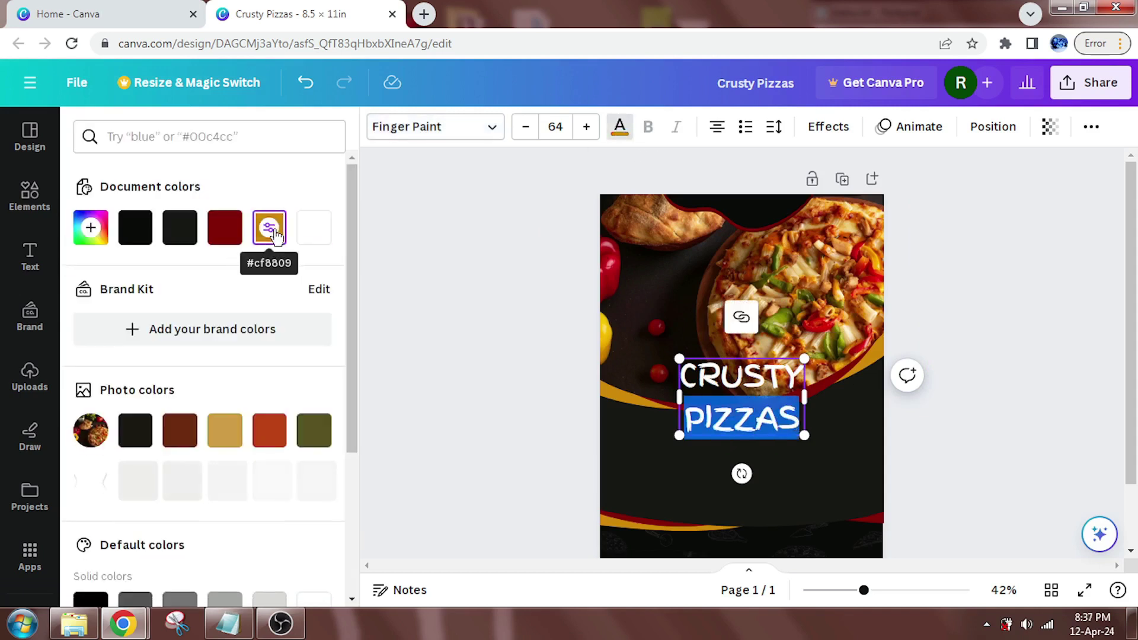
{"action": "left_click", "coordinate": [925, 474]}
{"action": "left_click", "coordinate": [924, 476]}
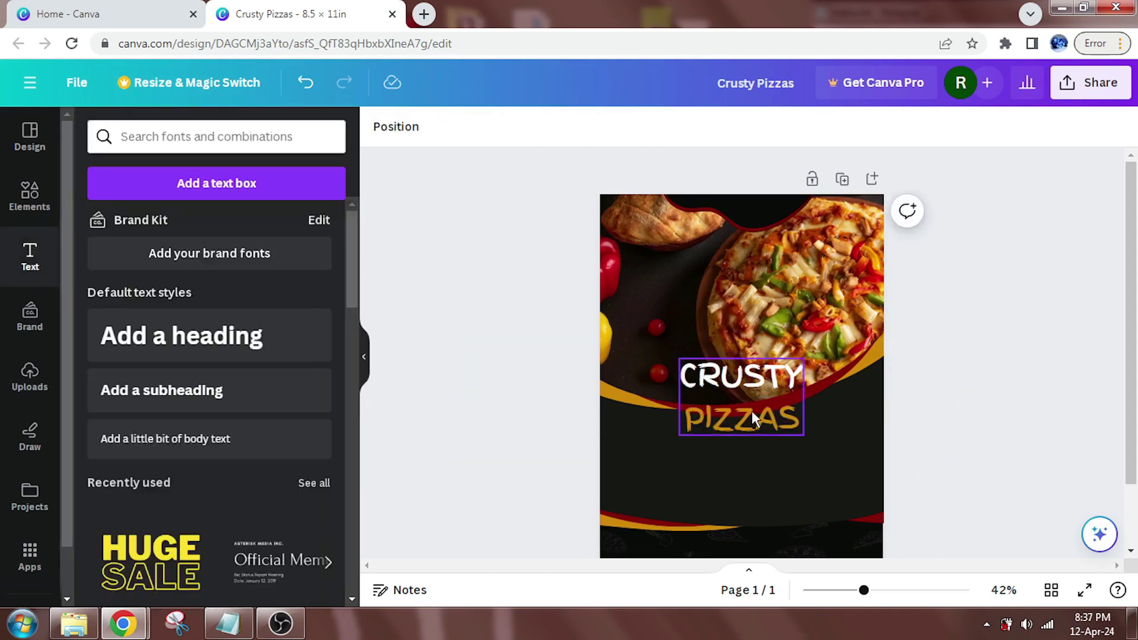
Shrink the heading to about size 31.8, move it onto the black blob at the page's top, and tighten its line spacing to 0.94
{"action": "left_click", "coordinate": [752, 411]}
{"action": "left_click_drag", "start_coordinate": [805, 438], "coordinate": [756, 217]}
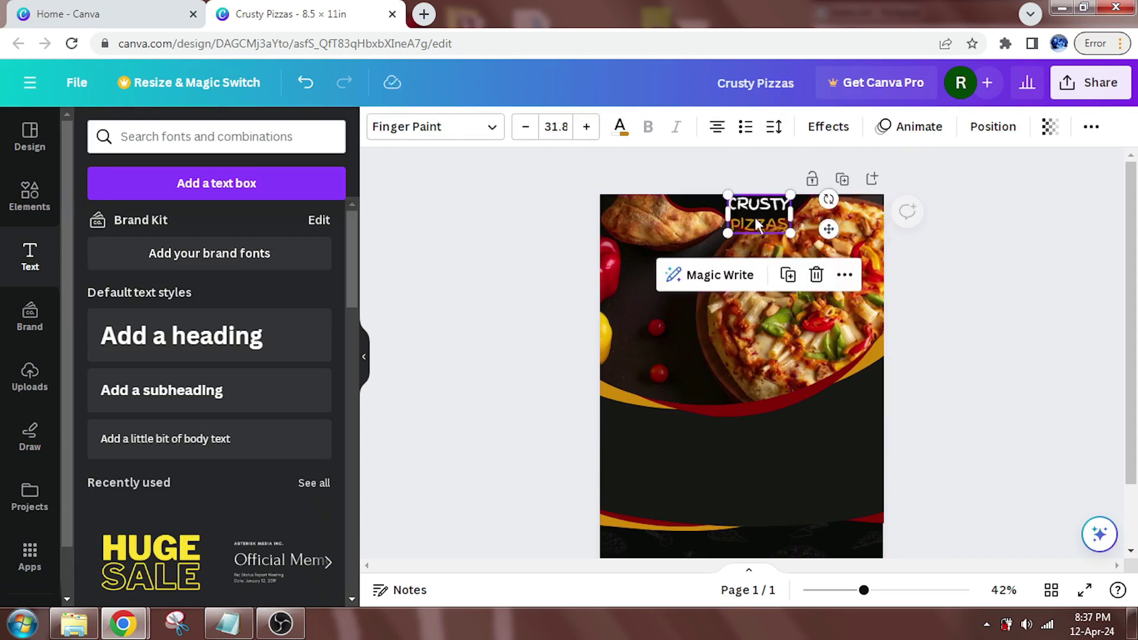
{"action": "left_click", "coordinate": [774, 127]}
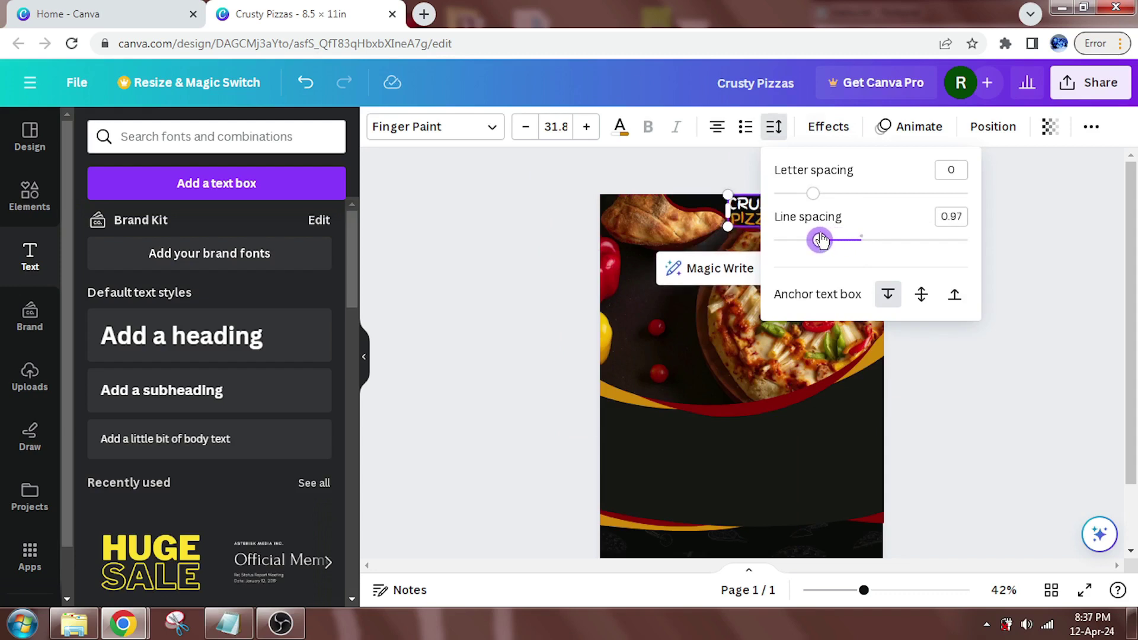
{"action": "left_click", "coordinate": [1012, 438]}
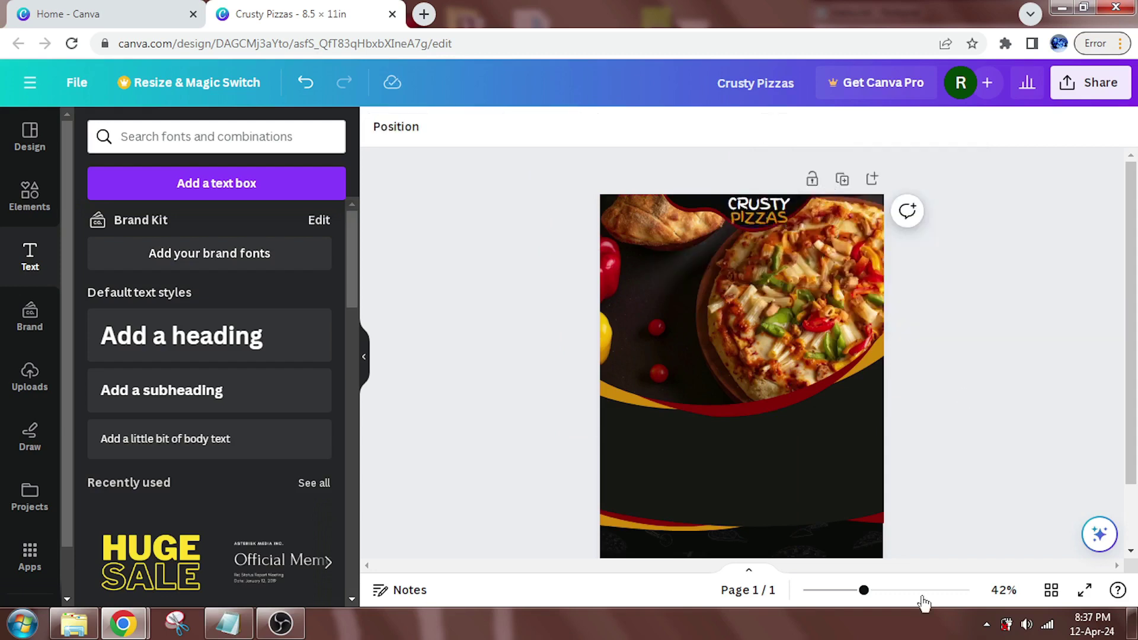
Select the black and maroon blobs behind the heading together and rotate them slightly clockwise
{"action": "left_click_drag", "start_coordinate": [863, 591], "coordinate": [900, 593]}
{"action": "scroll", "coordinate": [1136, 296], "scroll_direction": "up", "scroll_amount": 4}
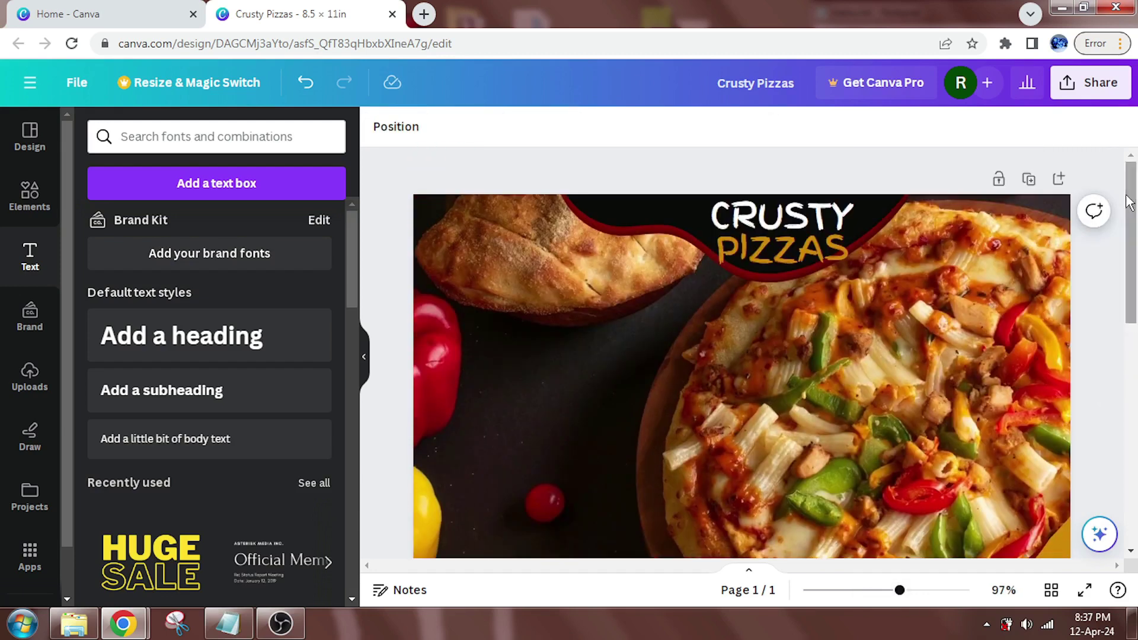
{"action": "left_click", "coordinate": [890, 215]}
{"action": "left_click", "coordinate": [384, 126]}
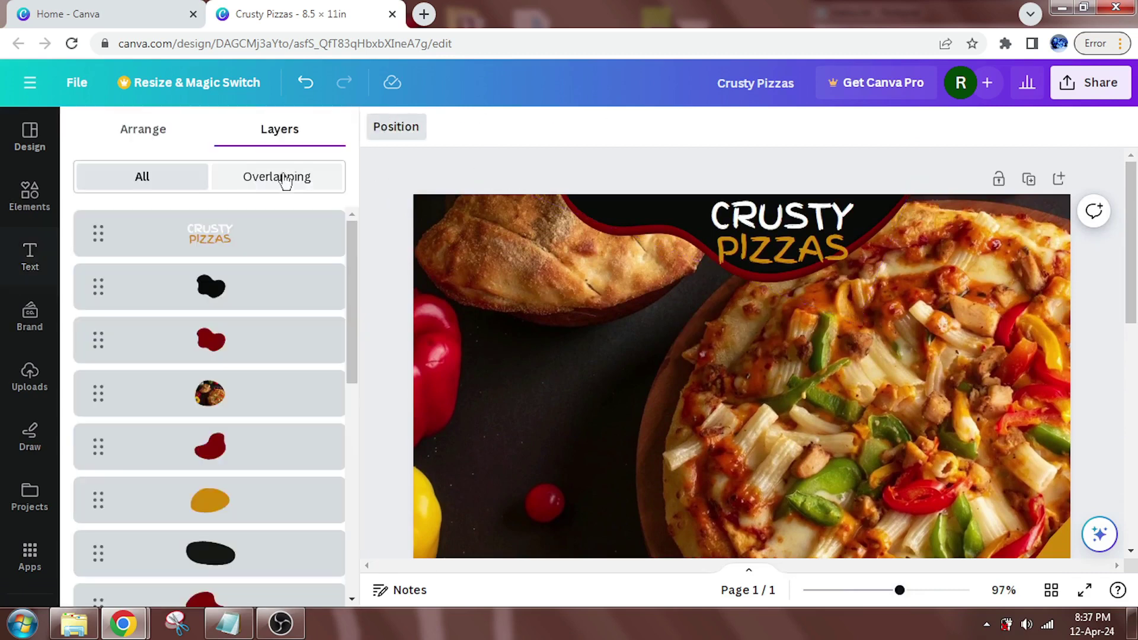
{"action": "left_click", "coordinate": [247, 331], "text": "shift"}
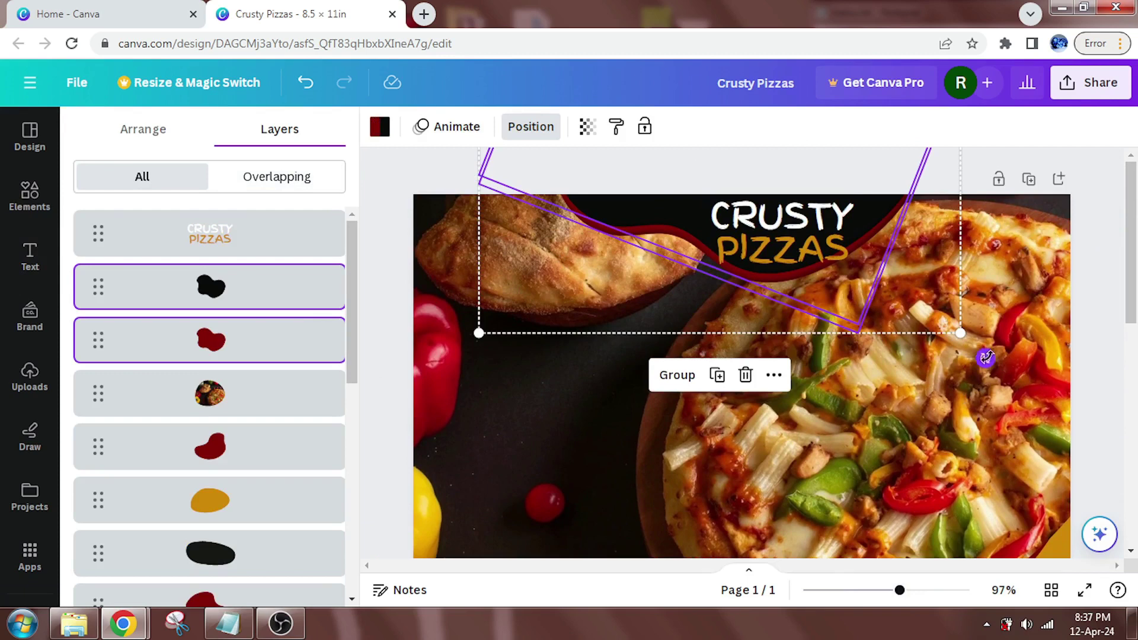
{"action": "left_click_drag", "start_coordinate": [985, 358], "coordinate": [969, 414]}
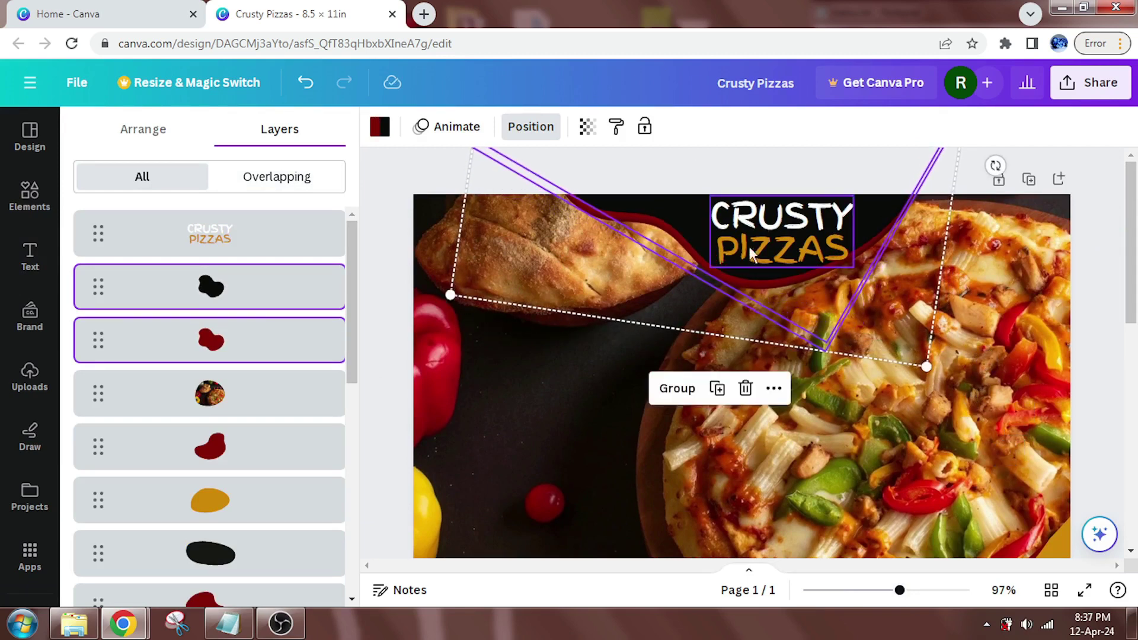
Center the "CRUSTY PIZZAS" heading horizontally on the page
{"action": "left_click", "coordinate": [273, 232]}
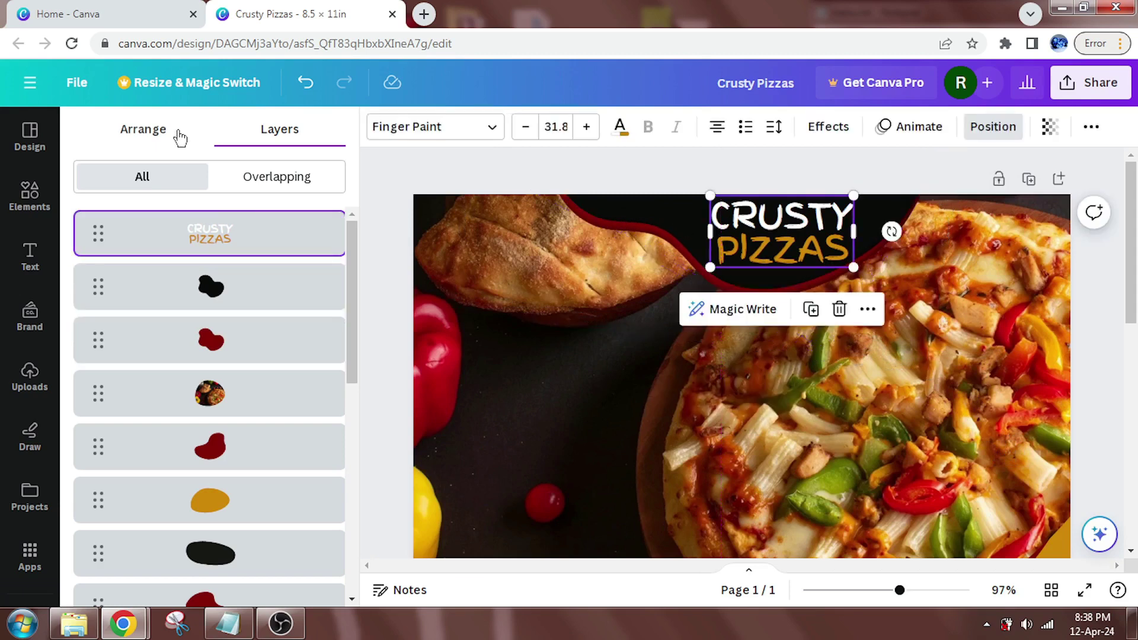
{"action": "left_click", "coordinate": [178, 133]}
{"action": "left_click", "coordinate": [259, 314]}
Select the black and maroon top blobs together and shift them slightly left and up so they sit centered behind the heading
{"action": "left_click", "coordinate": [549, 179]}
{"action": "left_click", "coordinate": [252, 131]}
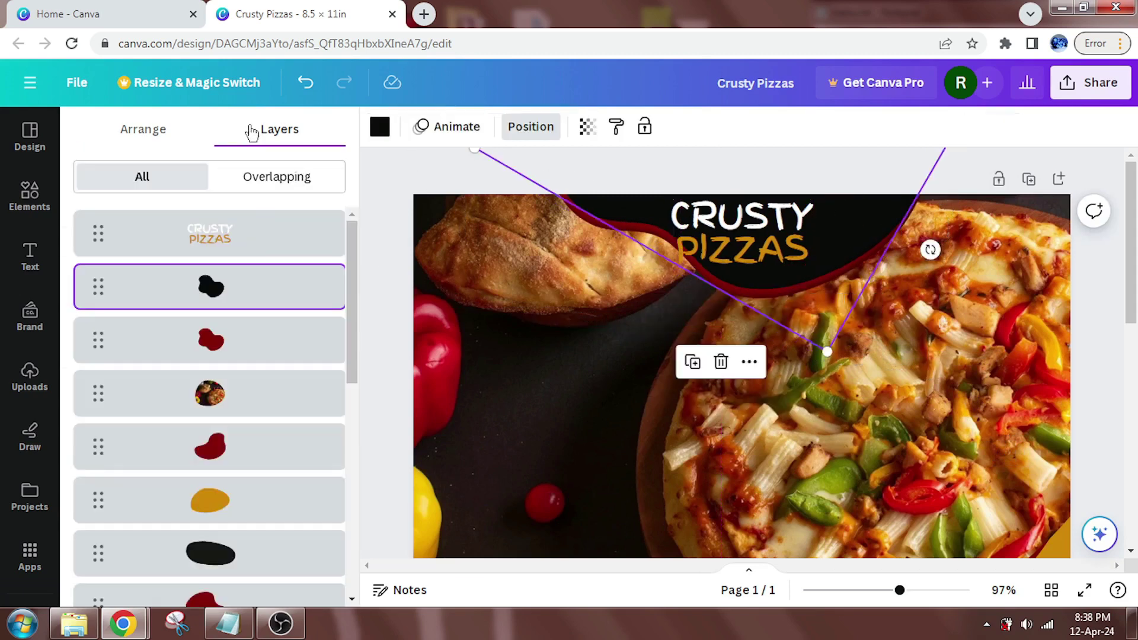
{"action": "left_click", "coordinate": [303, 351], "text": "shift"}
{"action": "left_click_drag", "start_coordinate": [868, 215], "coordinate": [844, 204]}
Enlarge the "CRUSTY PIZZAS" heading to font size 36.8
{"action": "left_click", "coordinate": [741, 234]}
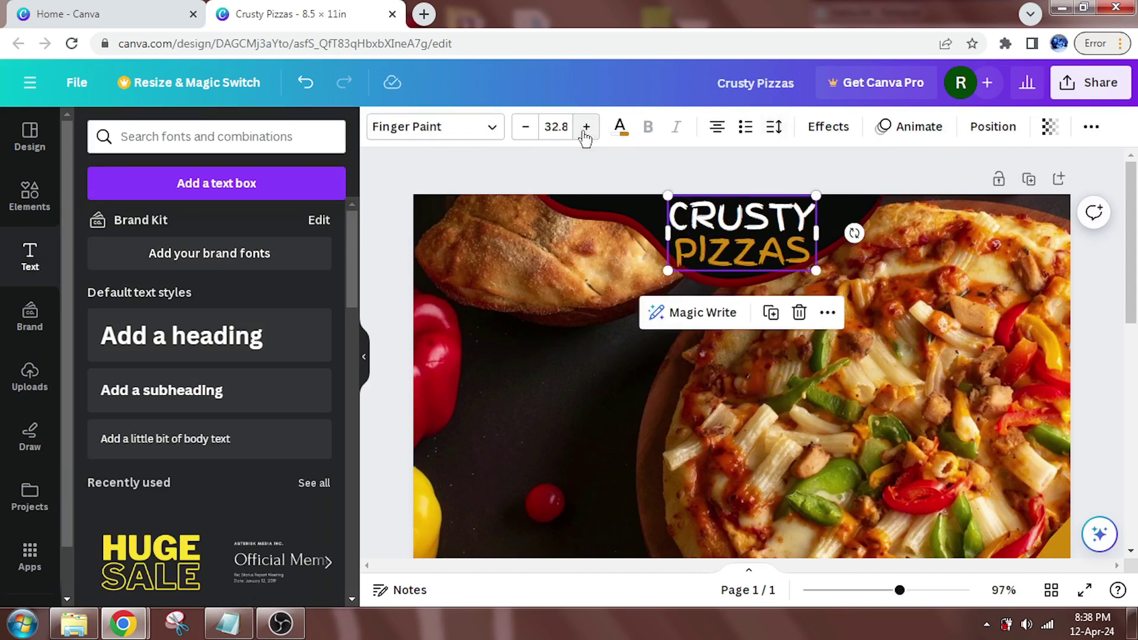
{"action": "left_click", "coordinate": [585, 128]}
{"action": "left_click", "coordinate": [585, 128]}
{"action": "left_click", "coordinate": [585, 128]}
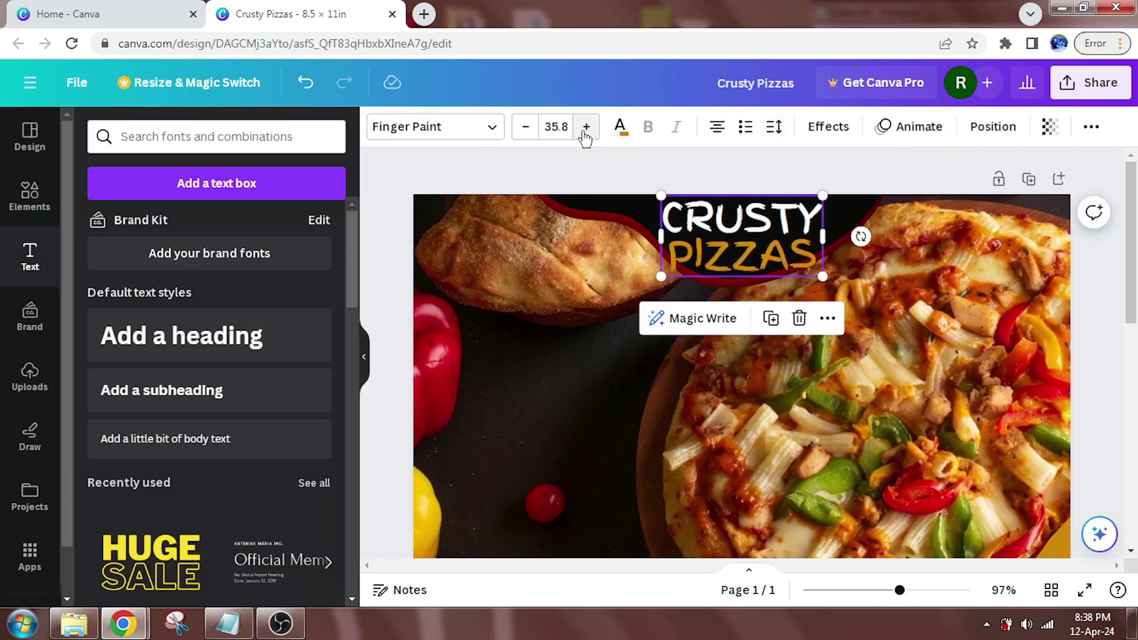
{"action": "left_click", "coordinate": [525, 130]}
{"action": "left_click", "coordinate": [525, 130]}
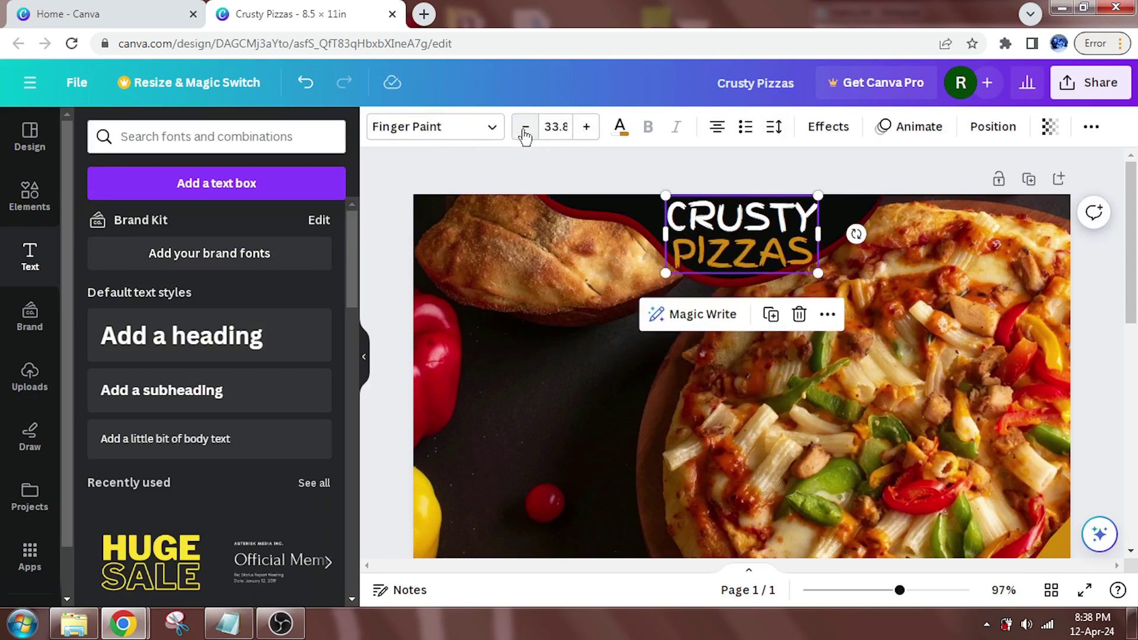
{"action": "left_click", "coordinate": [586, 128]}
{"action": "left_click", "coordinate": [587, 128]}
{"action": "left_click", "coordinate": [586, 128]}
Tighten the heading's line spacing further and nudge the heading slightly down within the black blob
{"action": "left_click", "coordinate": [773, 126]}
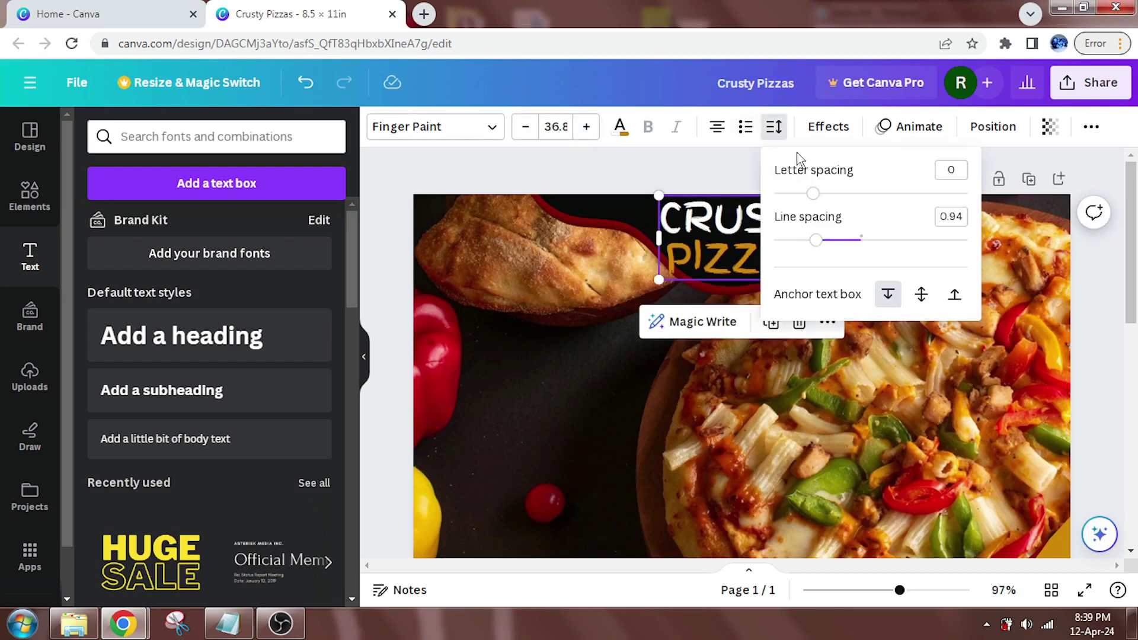
{"action": "left_click_drag", "start_coordinate": [820, 244], "coordinate": [753, 235]}
{"action": "left_click", "coordinate": [713, 166]}
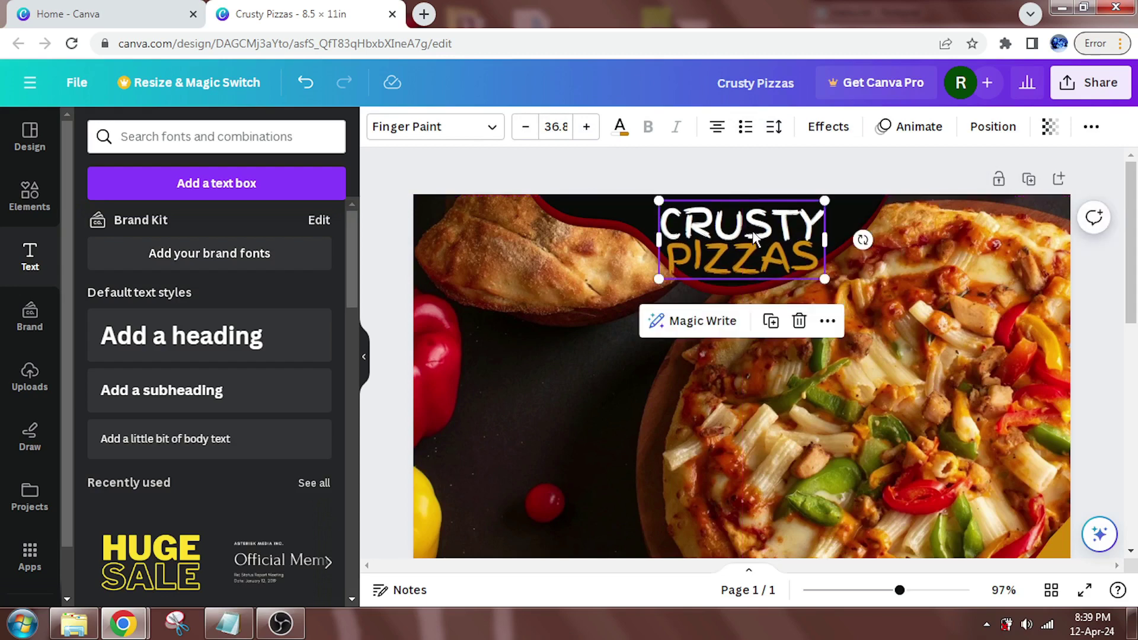
{"action": "left_click", "coordinate": [718, 184]}
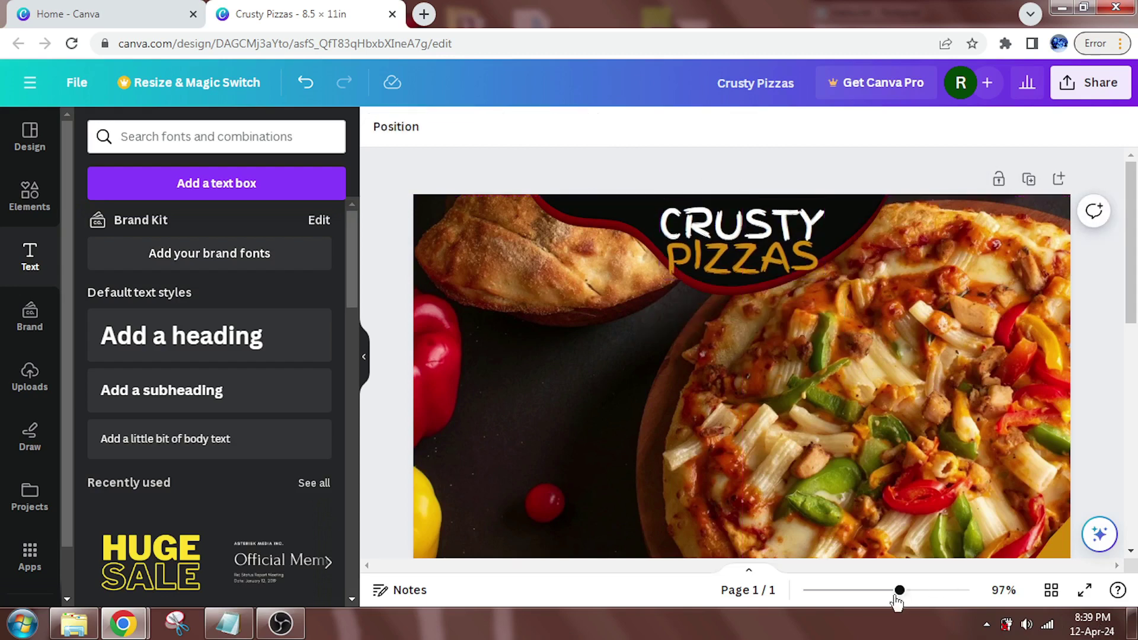
Set the "CRUSTY PIZZAS" heading's font size to 32.8
{"action": "left_click_drag", "start_coordinate": [896, 597], "coordinate": [872, 593]}
{"action": "left_click", "coordinate": [518, 128]}
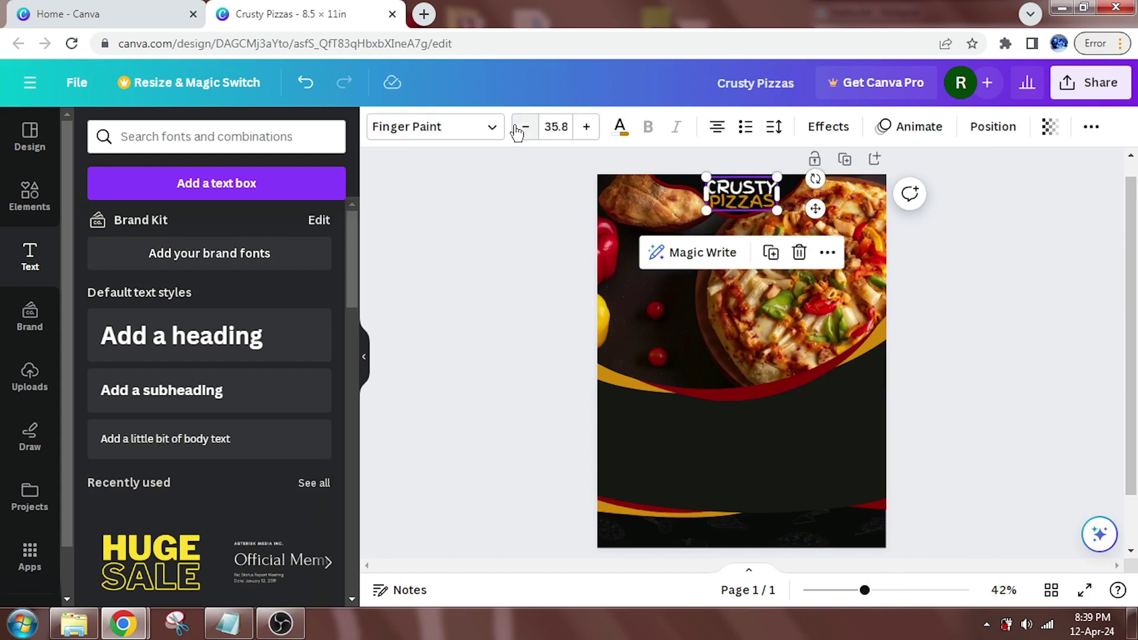
{"action": "left_click", "coordinate": [518, 128]}
{"action": "left_click", "coordinate": [518, 129]}
{"action": "left_click", "coordinate": [518, 128]}
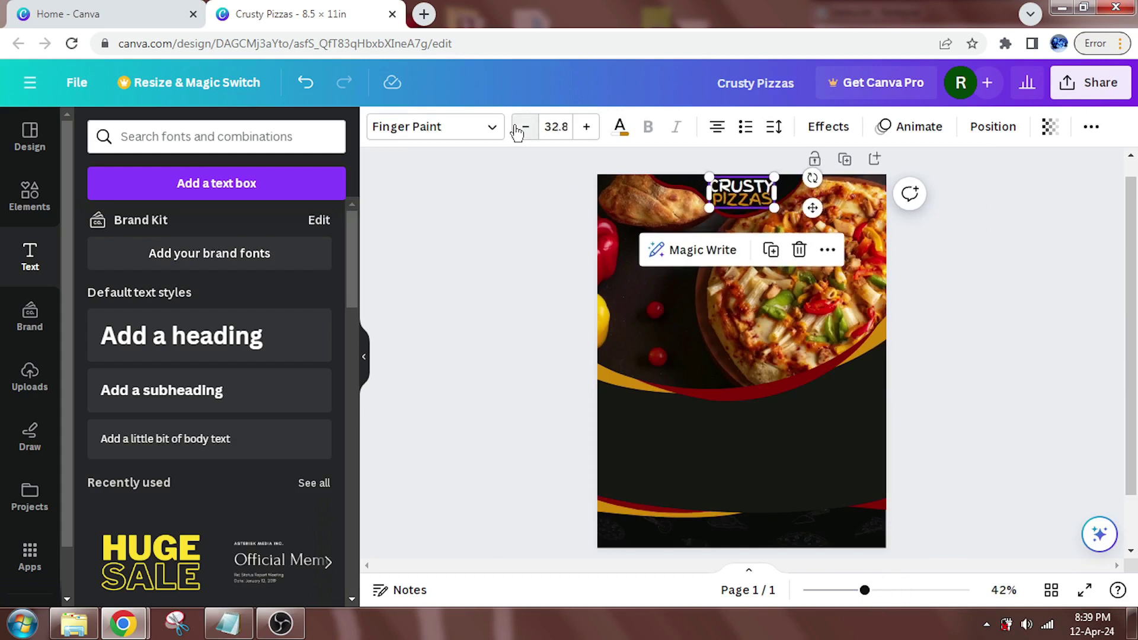
{"action": "left_click", "coordinate": [492, 348]}
Add a subheading reading "SPECIALS" and place it near the page's left edge, over the curved lower edge of the pizza photo
{"action": "left_click", "coordinate": [203, 388]}
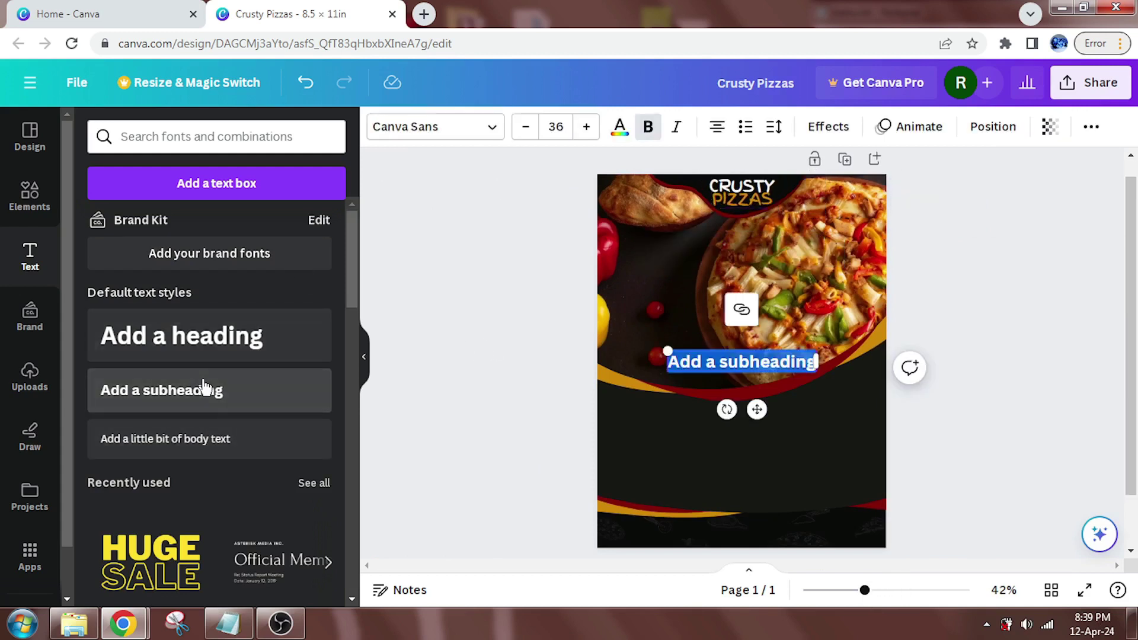
{"action": "key", "text": "BackSpace"}
{"action": "type", "text": "SPE"}
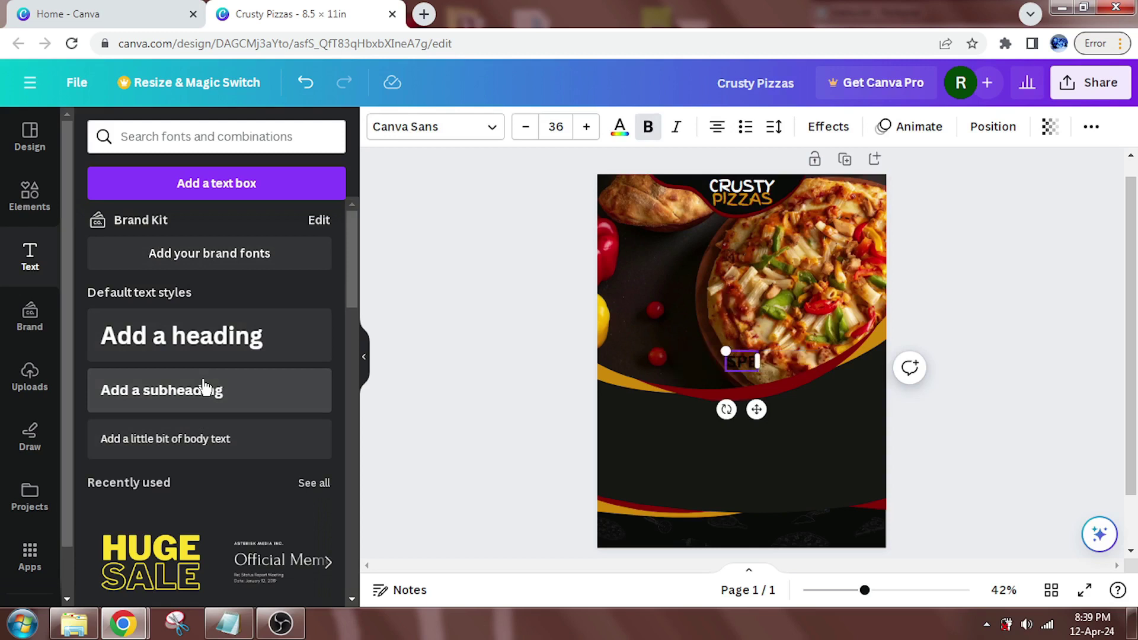
{"action": "type", "text": "CIALS"}
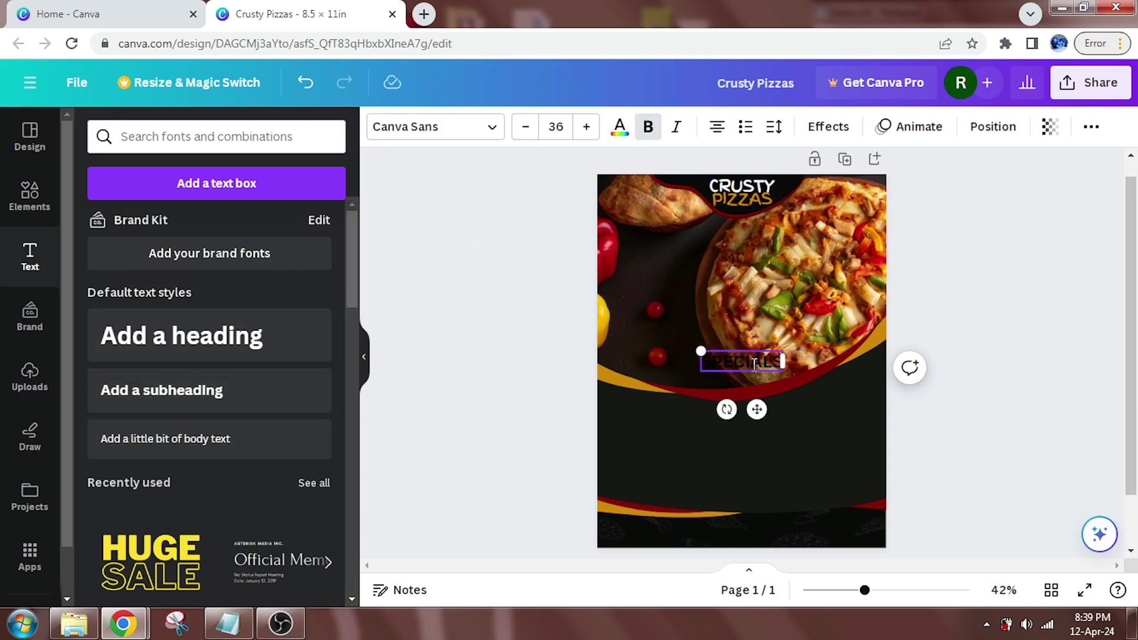
{"action": "left_click_drag", "start_coordinate": [750, 363], "coordinate": [648, 380]}
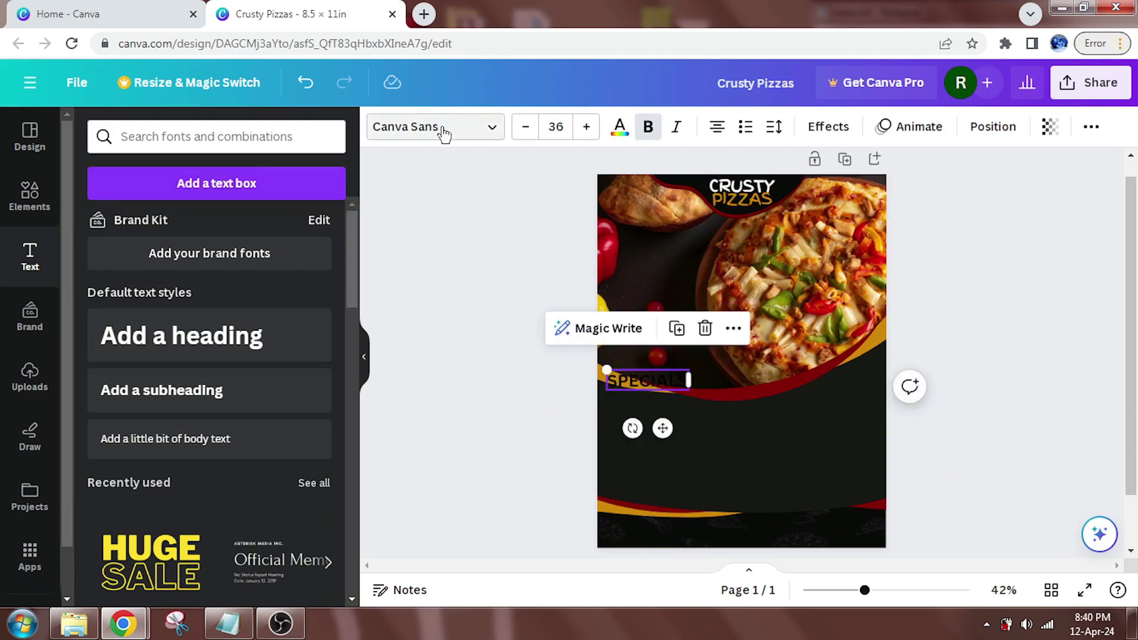
Duplicate the "SPECIALS" text, place the copy just below it, and change the copy's wording to "menu"
{"action": "left_click", "coordinate": [677, 329]}
{"action": "left_click_drag", "start_coordinate": [649, 386], "coordinate": [665, 407]}
{"action": "double_click", "coordinate": [665, 408]}
{"action": "type", "text": "nu"}
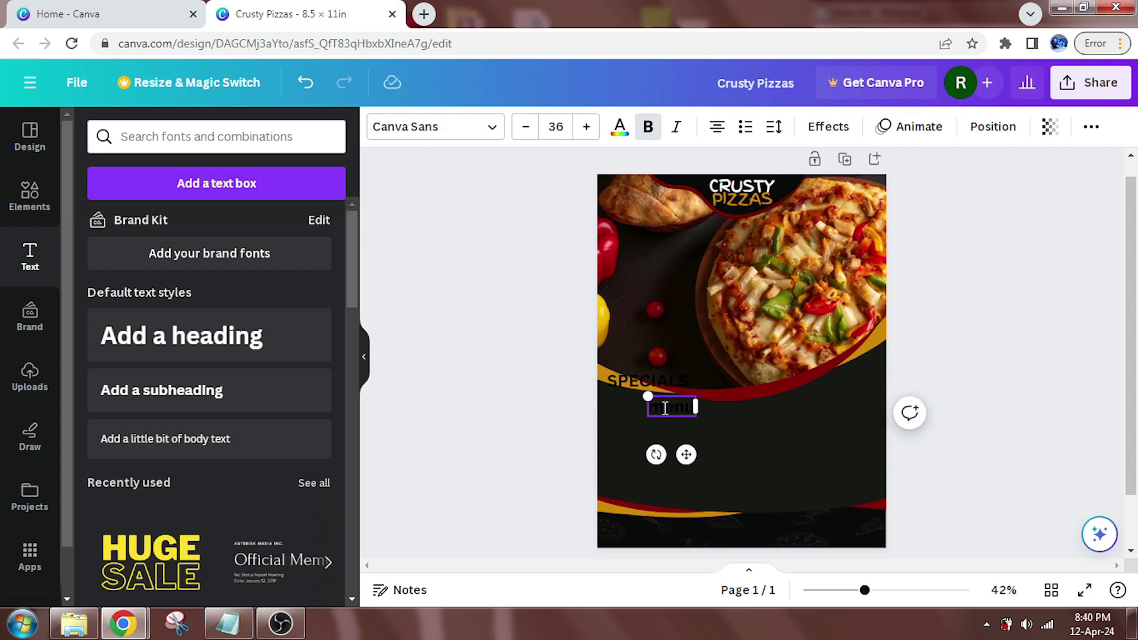
{"action": "left_click", "coordinate": [663, 428]}
{"action": "left_click", "coordinate": [649, 384]}
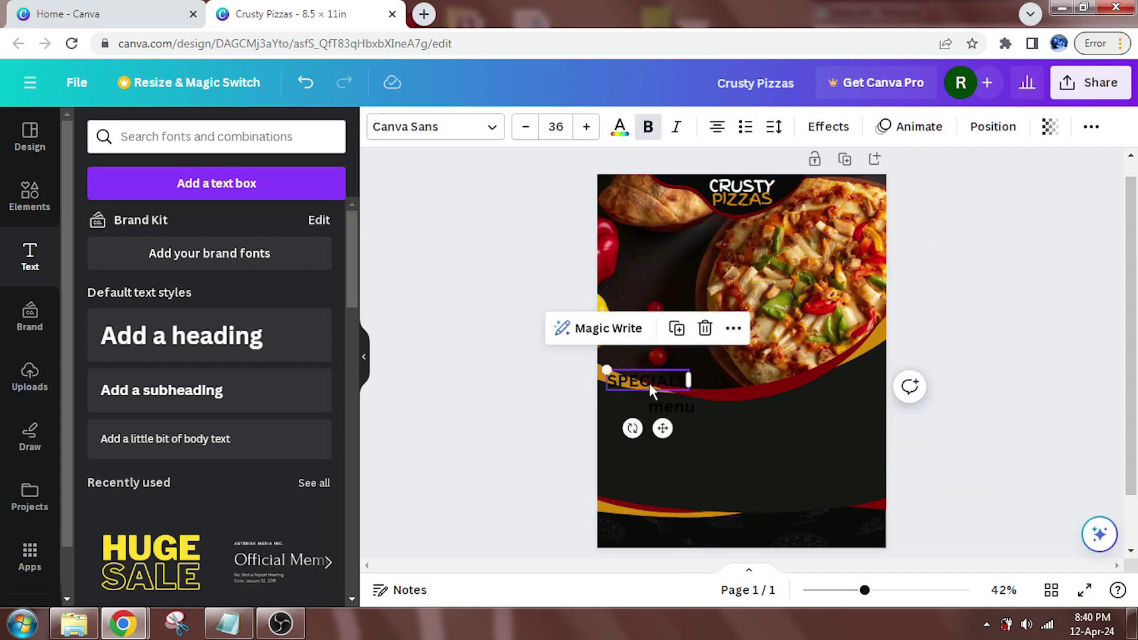
Change the text color of both "SPECIALS" and "menu" to white
{"action": "left_click", "coordinate": [620, 127]}
{"action": "left_click", "coordinate": [88, 277]}
{"action": "left_click", "coordinate": [667, 410]}
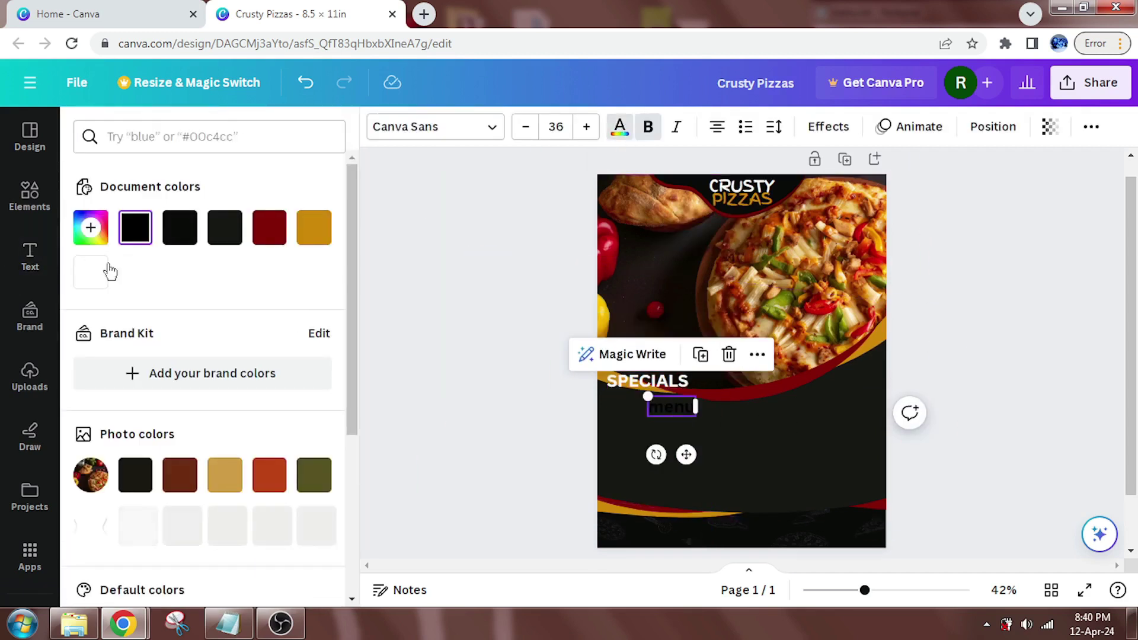
{"action": "left_click", "coordinate": [110, 272]}
Change the font of the "SPECIALS" text to Sifonn
{"action": "left_click", "coordinate": [646, 382]}
{"action": "left_click", "coordinate": [467, 136]}
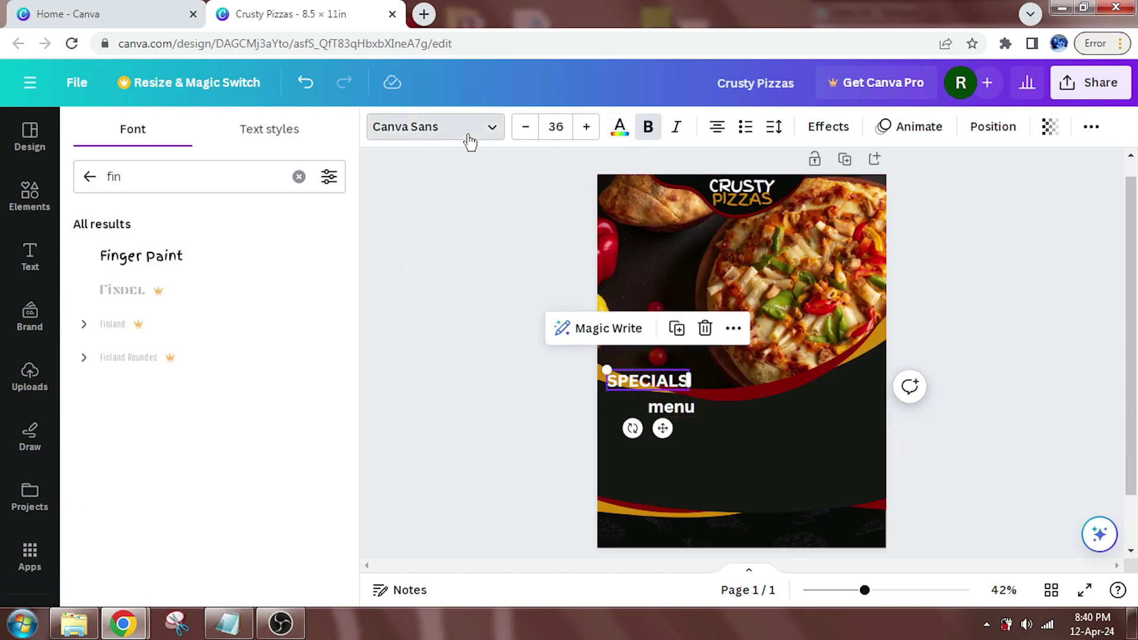
{"action": "left_click", "coordinate": [298, 177]}
{"action": "left_click", "coordinate": [80, 332]}
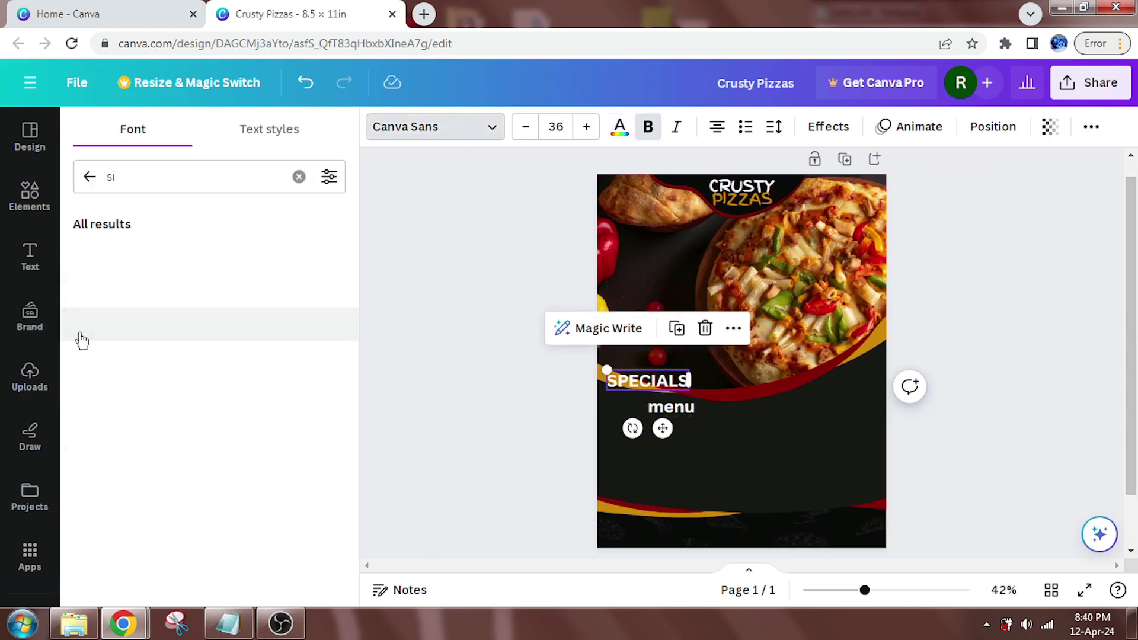
{"action": "left_click", "coordinate": [234, 271]}
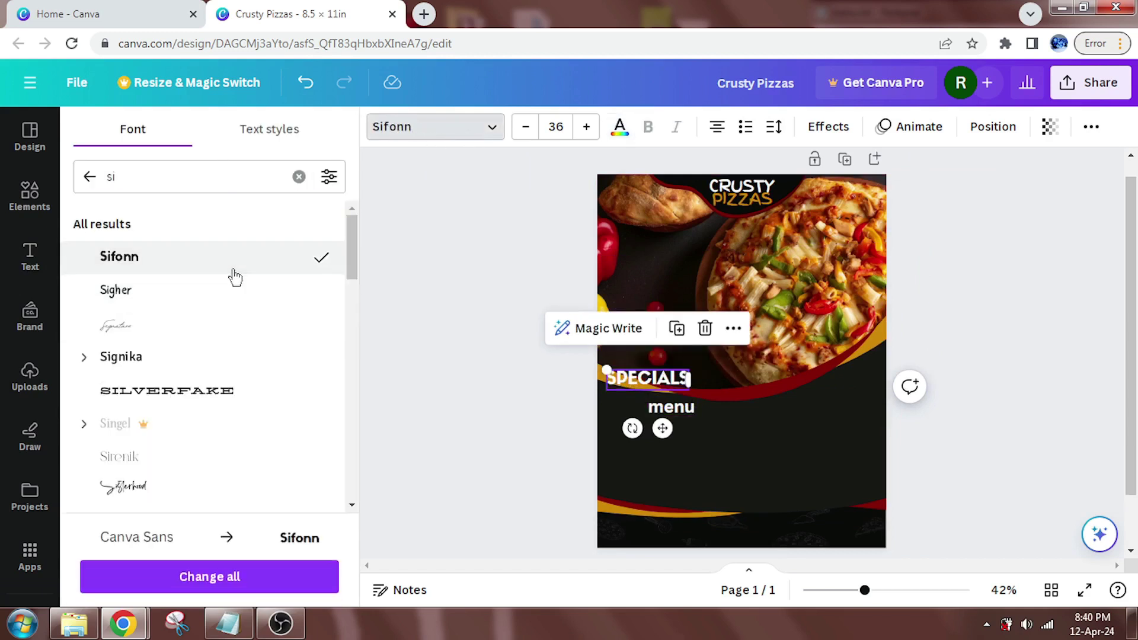
Change the font of the "menu" text to Ubuntu
{"action": "left_click", "coordinate": [671, 407]}
{"action": "left_click", "coordinate": [157, 178]}
{"action": "key", "text": "ctrl+a"}
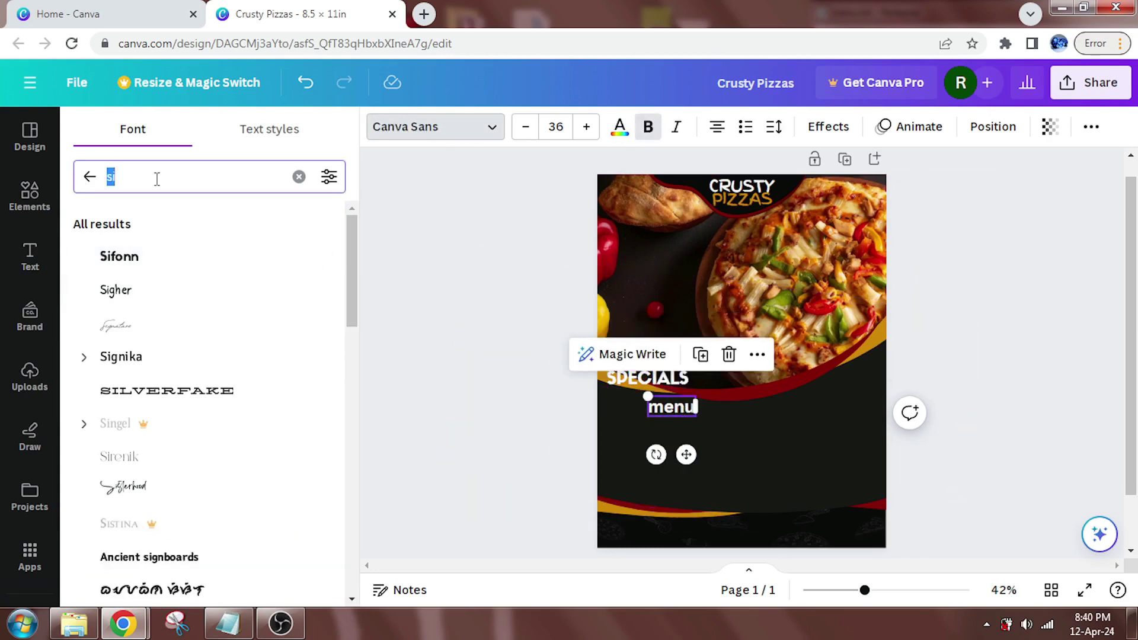
{"action": "type", "text": "ub"}
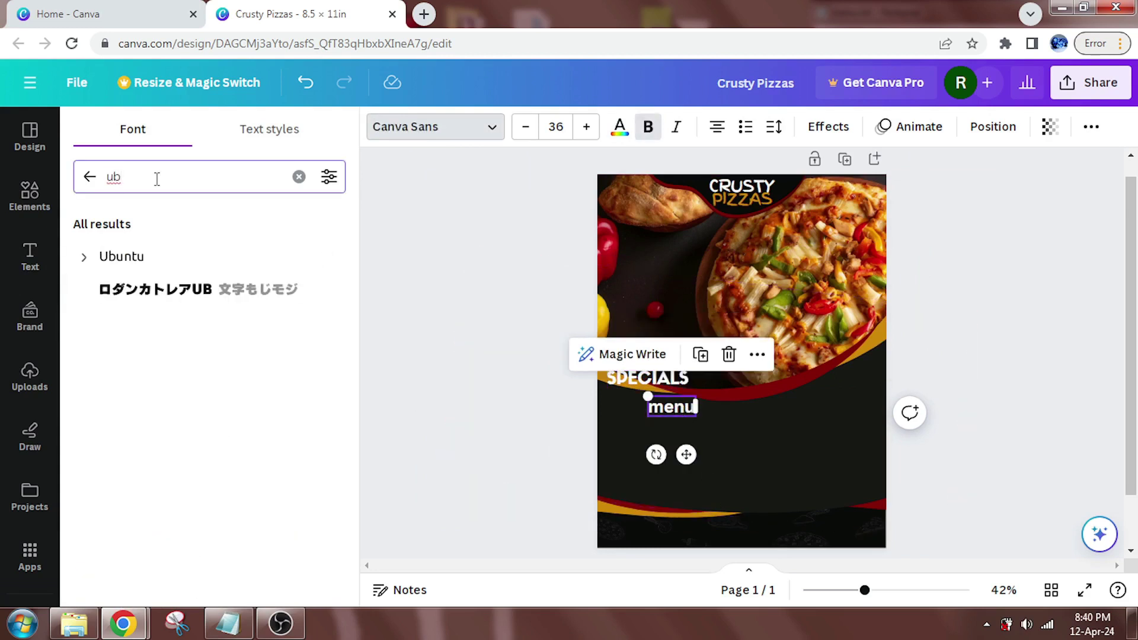
{"action": "left_click", "coordinate": [134, 257]}
{"action": "left_click", "coordinate": [455, 409]}
Enlarge "SPECIALS" to font size 40 with a slight counterclockwise tilt, and move "menu" up close beneath it
{"action": "left_click", "coordinate": [687, 381]}
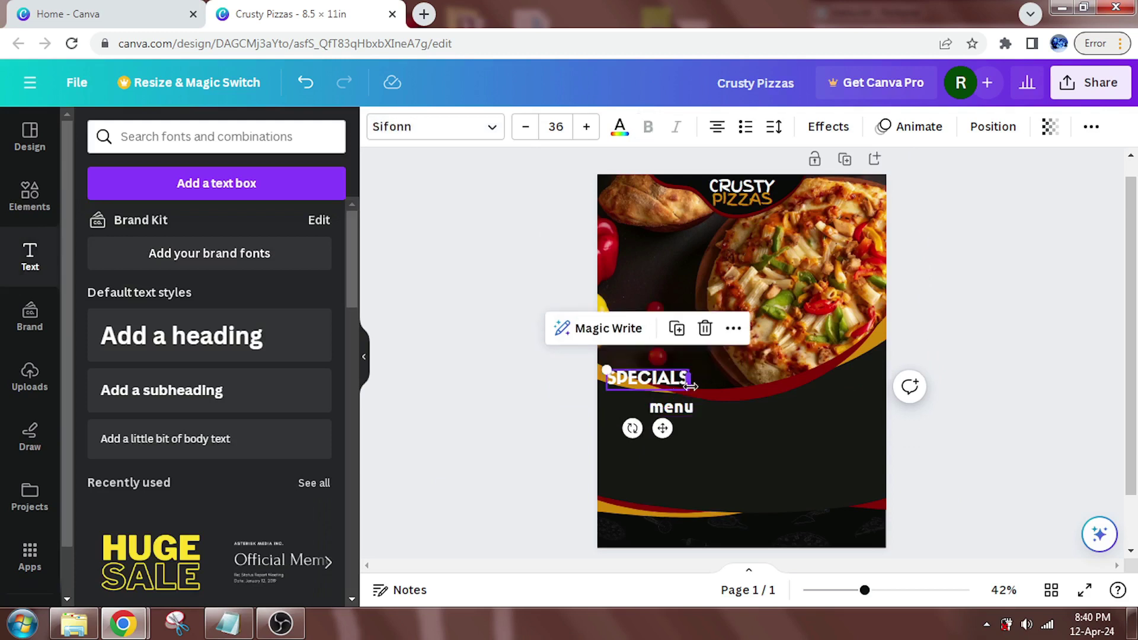
{"action": "left_click_drag", "start_coordinate": [606, 373], "coordinate": [604, 370]}
{"action": "key", "text": "Return"}
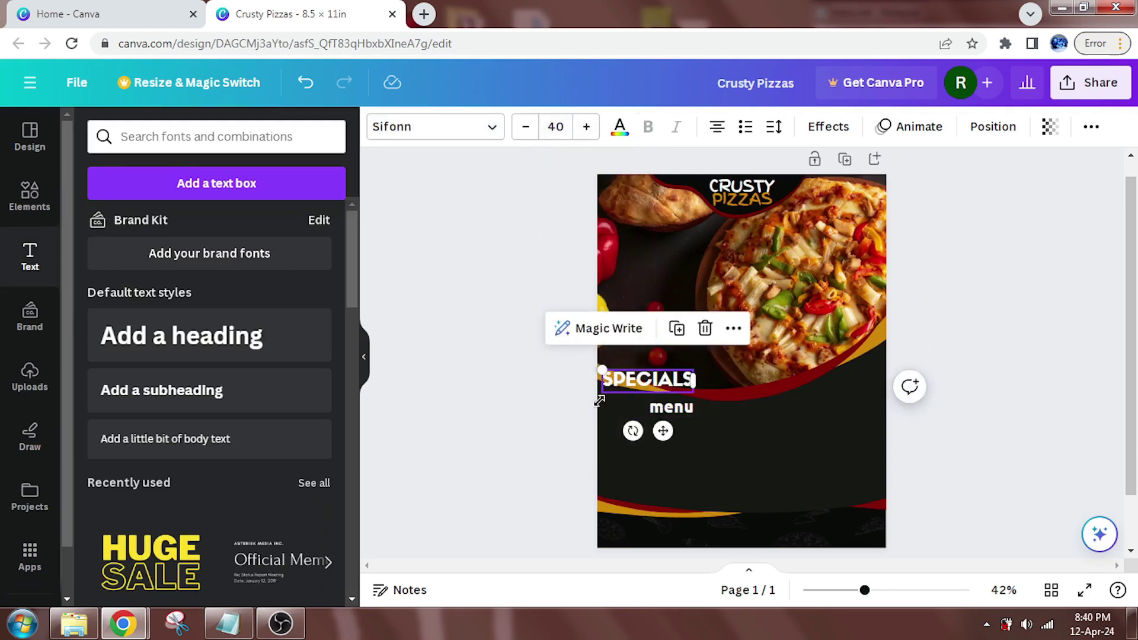
{"action": "left_click_drag", "start_coordinate": [633, 431], "coordinate": [676, 399]}
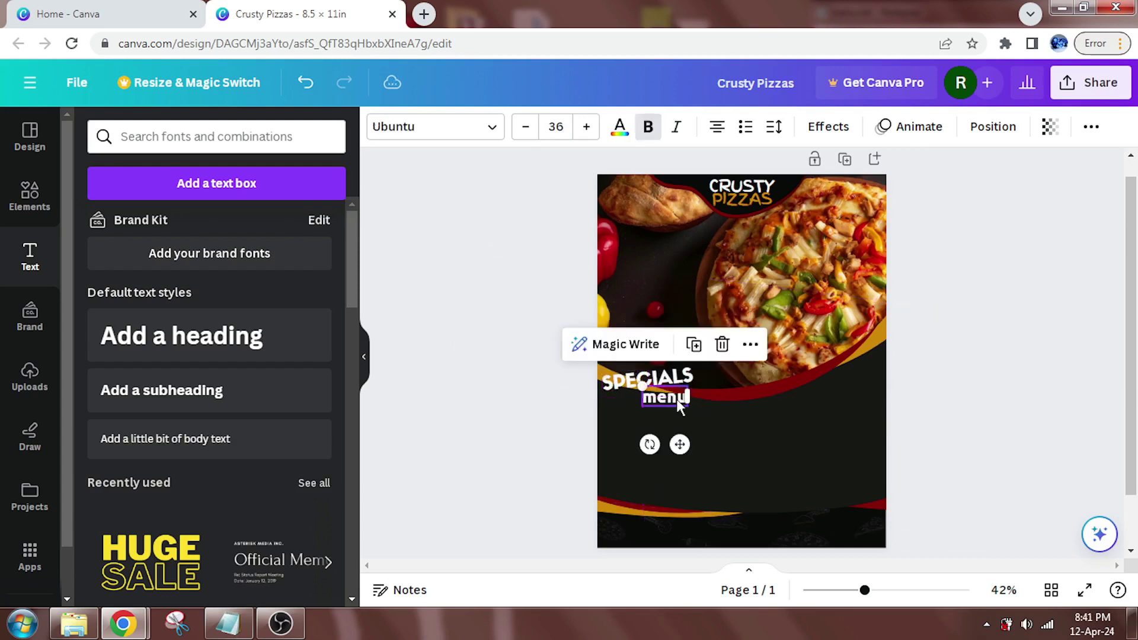
Format the "menu" text at size 38, without bold, with a letter spacing of 247
{"action": "left_click", "coordinate": [587, 129]}
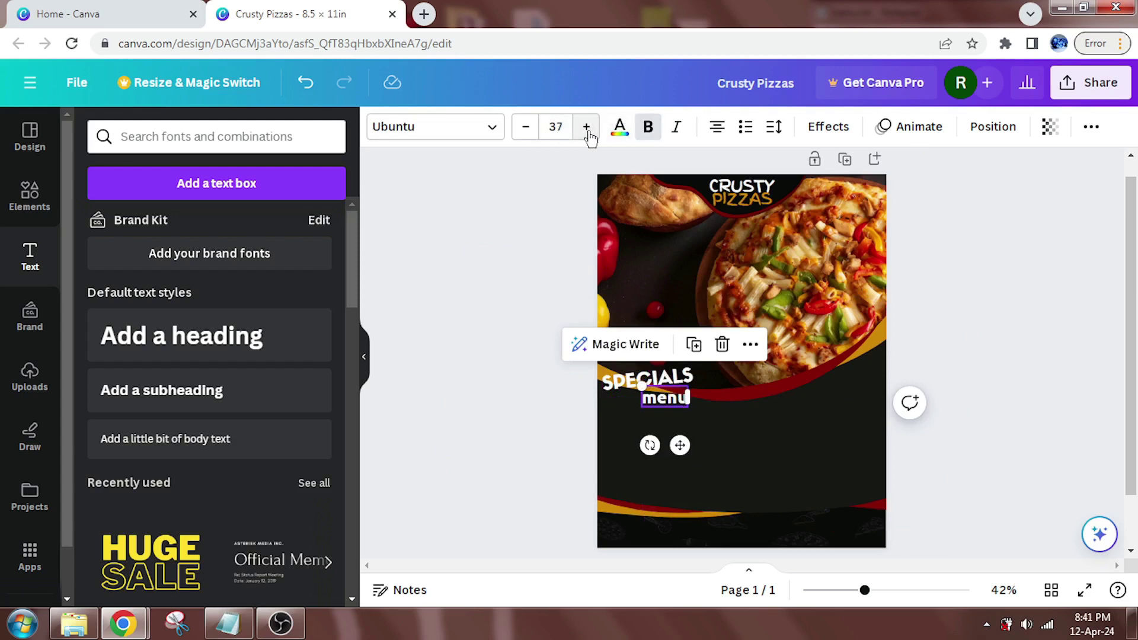
{"action": "left_click", "coordinate": [774, 126]}
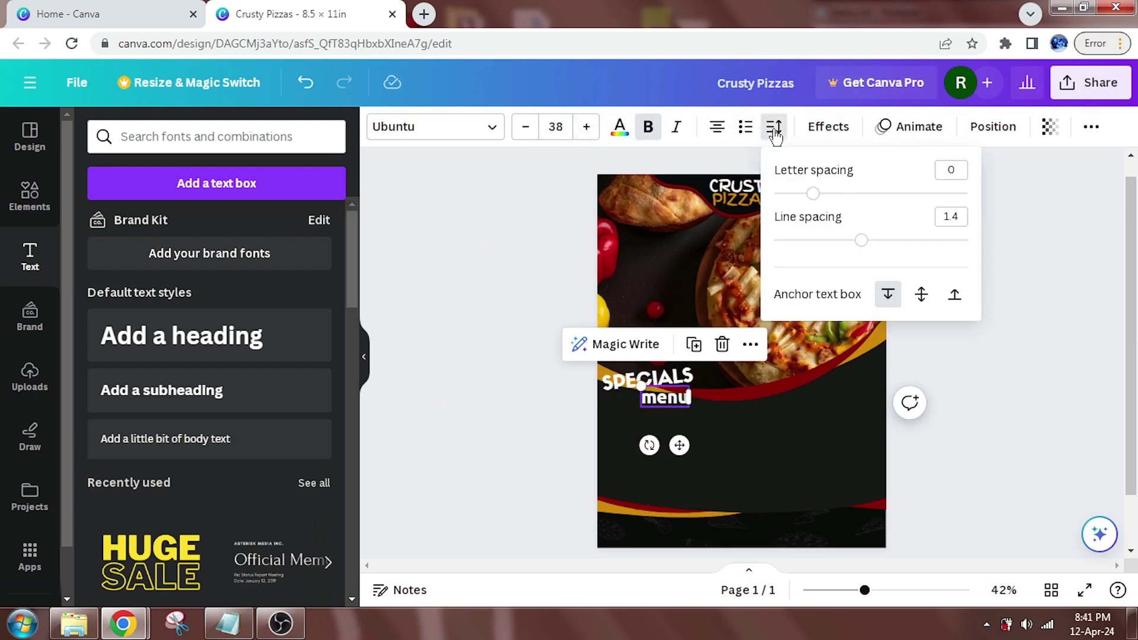
{"action": "left_click_drag", "start_coordinate": [812, 193], "coordinate": [862, 212]}
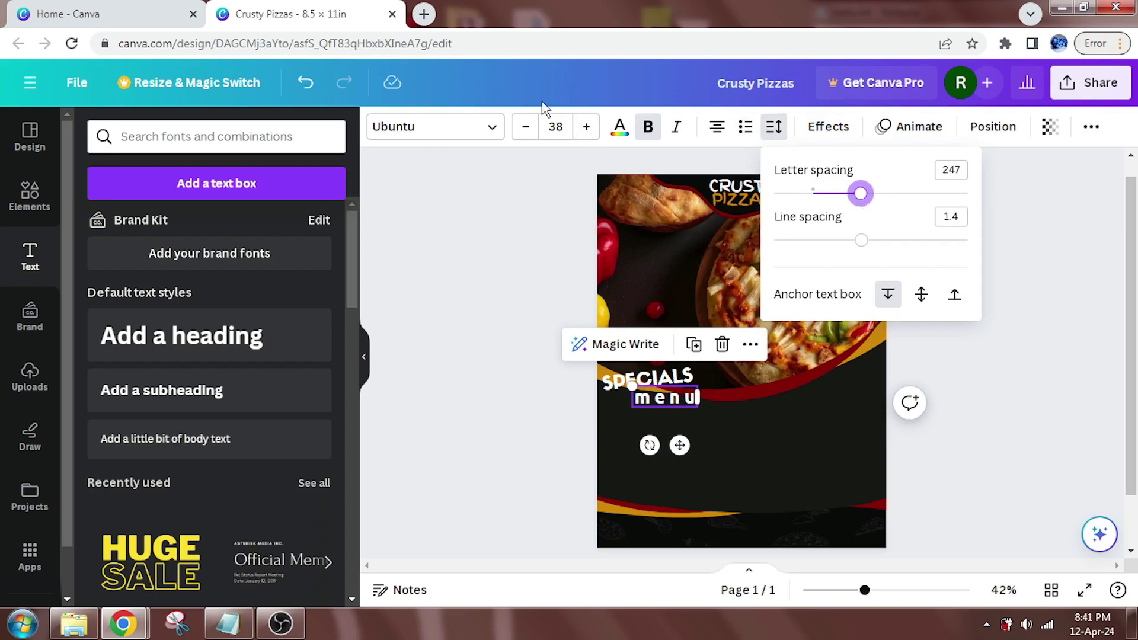
{"action": "left_click", "coordinate": [654, 127]}
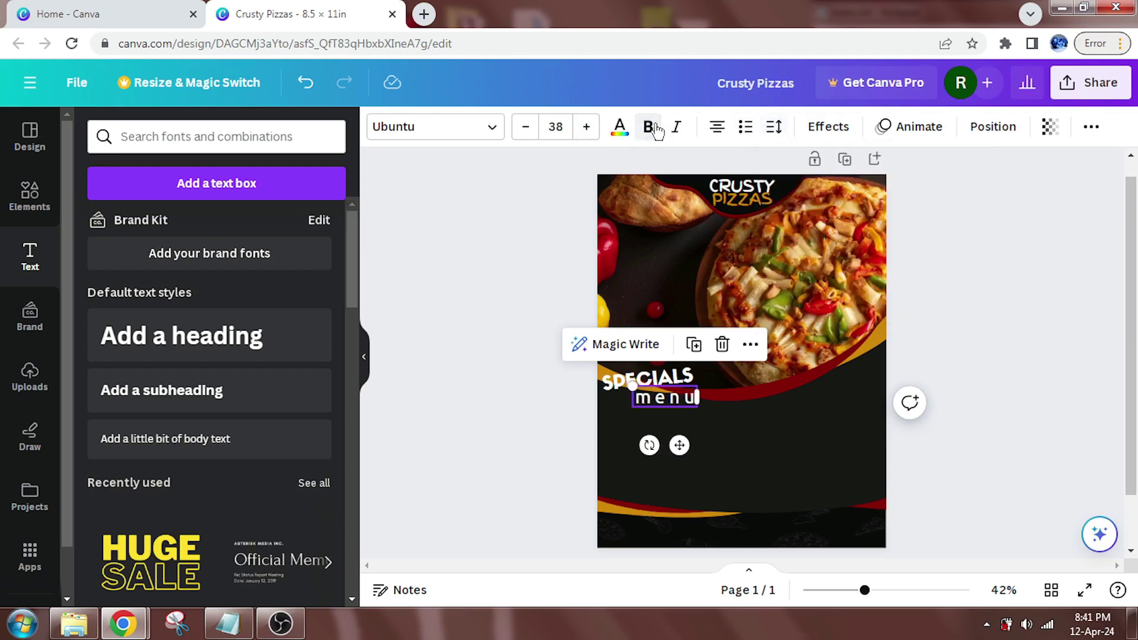
{"action": "left_click", "coordinate": [543, 437]}
Apply the Lift effect to the "SPECIALS" and "menu" texts
{"action": "left_click", "coordinate": [672, 391]}
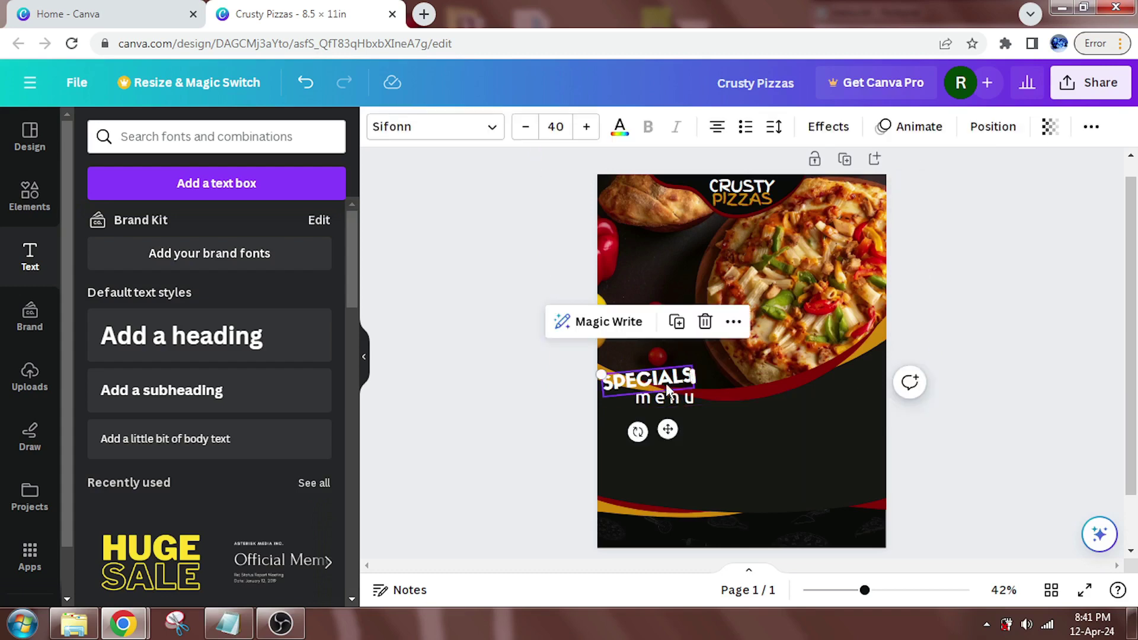
{"action": "left_click", "coordinate": [830, 126]}
{"action": "key", "text": "Tab"}
{"action": "left_click", "coordinate": [313, 253]}
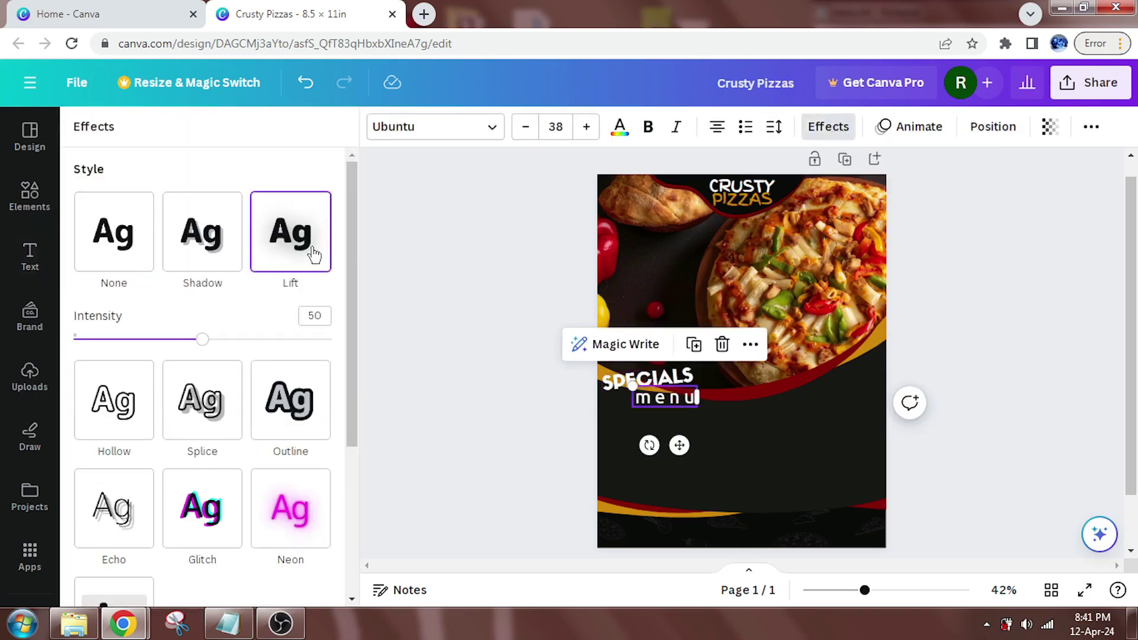
{"action": "left_click", "coordinate": [442, 365]}
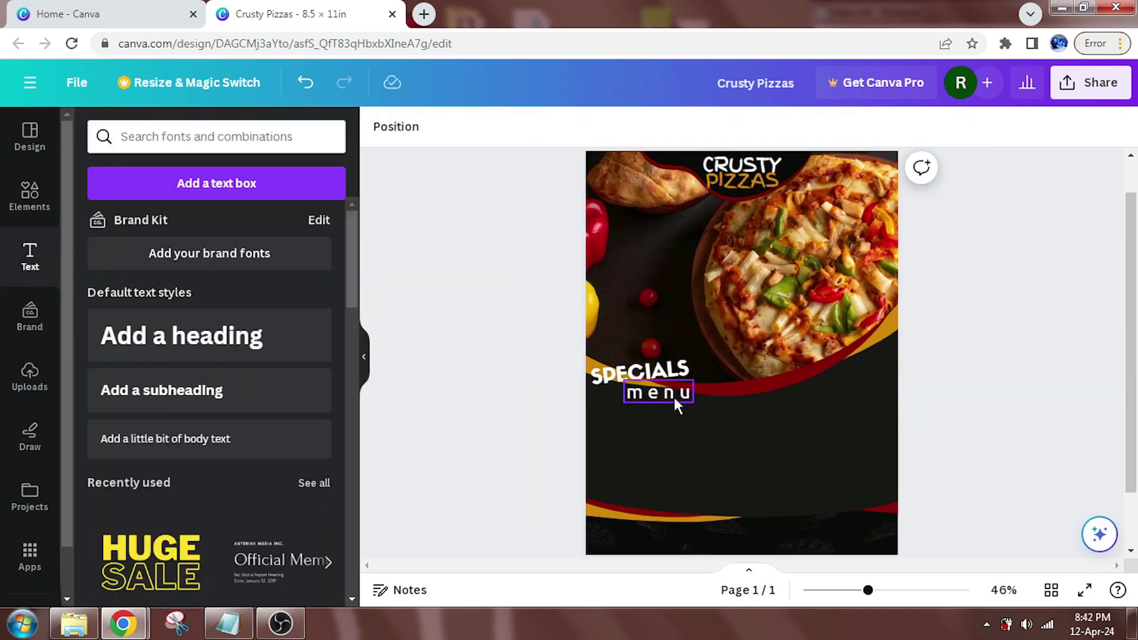
Nudge "menu" slightly up and shift "SPECIALS" slightly up and to the right above it
{"action": "left_click_drag", "start_coordinate": [674, 397], "coordinate": [676, 393]}
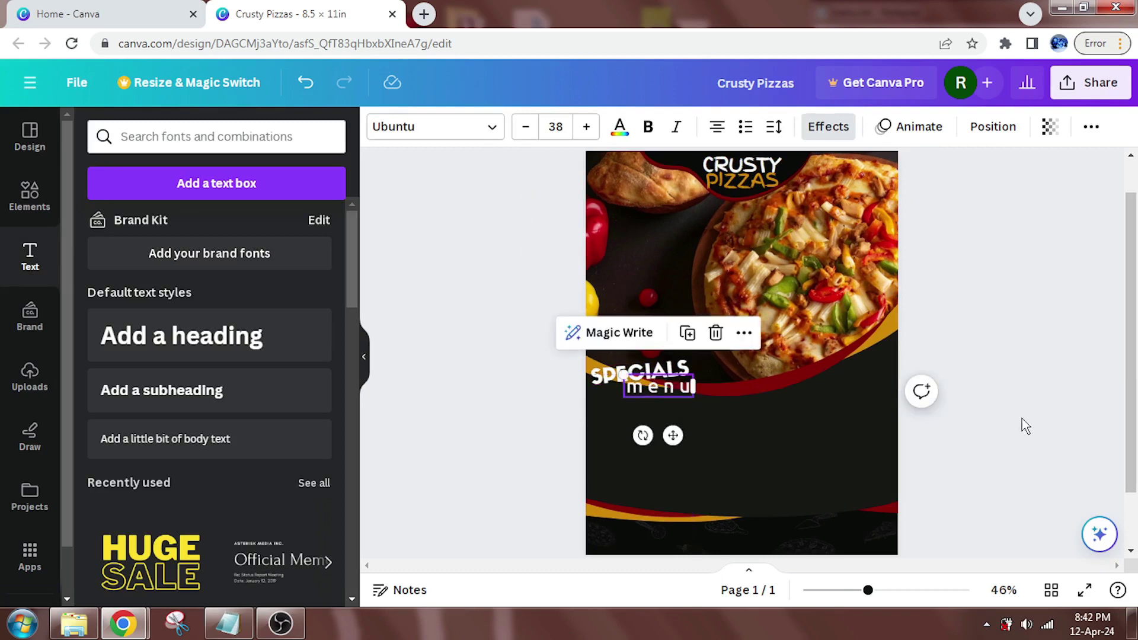
{"action": "left_click", "coordinate": [1023, 420]}
{"action": "left_click", "coordinate": [681, 368]}
{"action": "left_click_drag", "start_coordinate": [589, 363], "coordinate": [624, 368]}
{"action": "left_click", "coordinate": [1026, 448]}
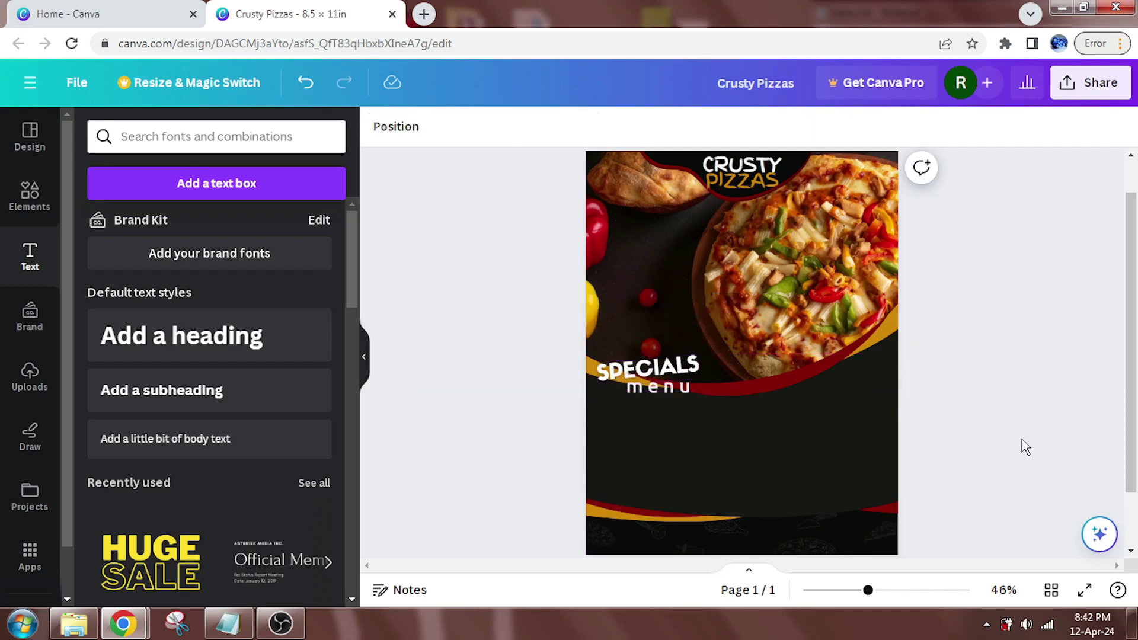
Add a maroon square to the dark area below the "SPECIALS menu" title
{"action": "left_click_drag", "start_coordinate": [1135, 352], "coordinate": [1137, 372]}
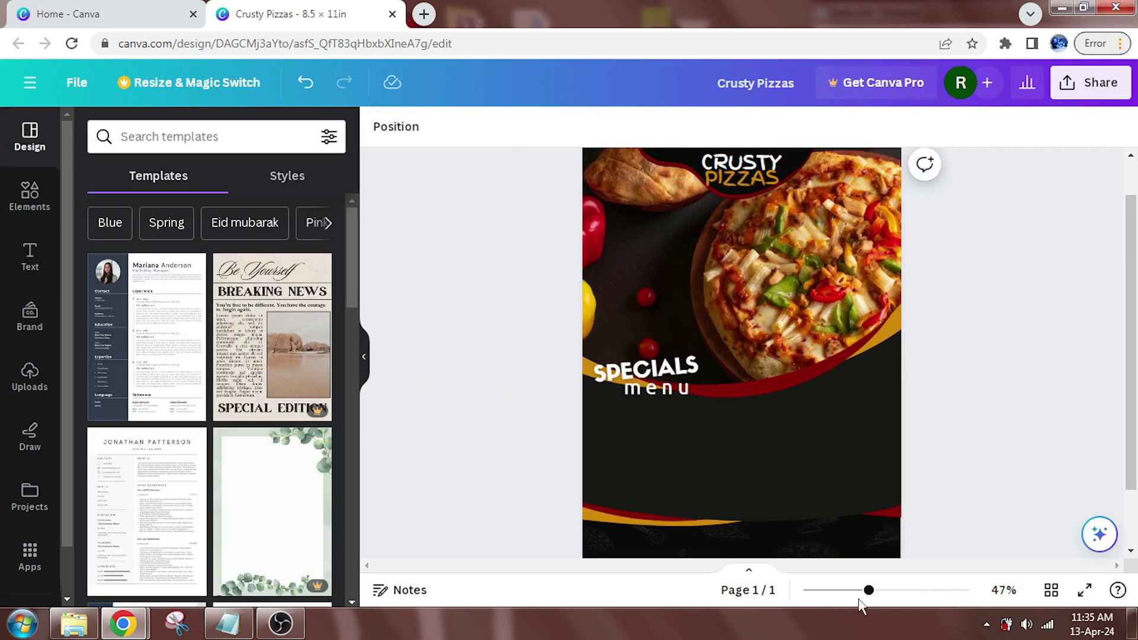
{"action": "left_click_drag", "start_coordinate": [869, 590], "coordinate": [889, 590]}
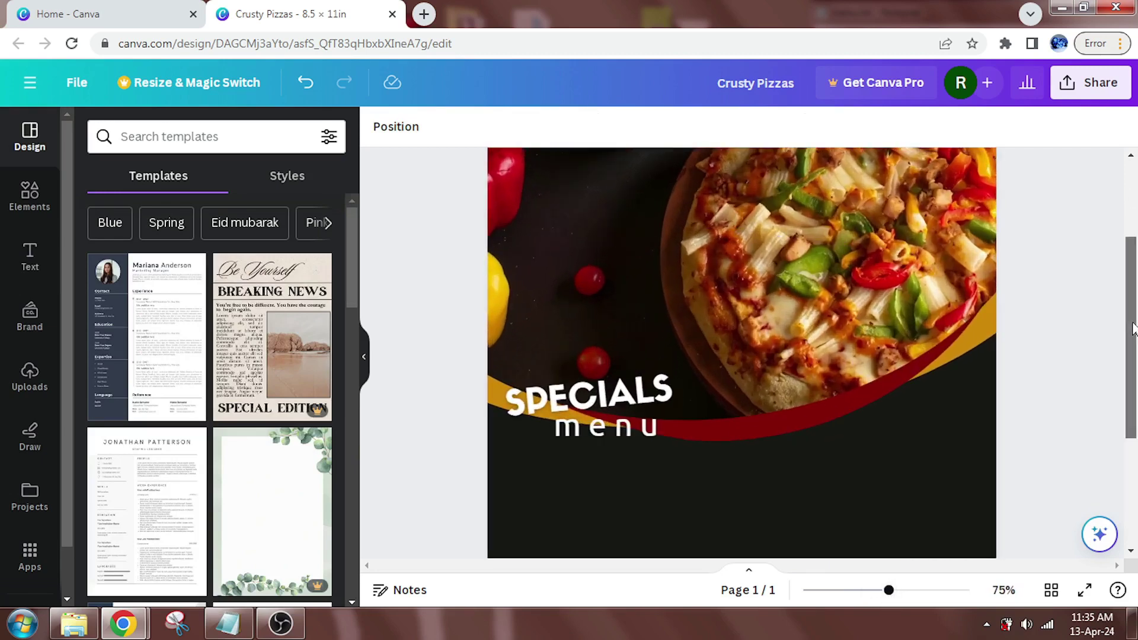
{"action": "left_click_drag", "start_coordinate": [1133, 329], "coordinate": [1135, 400]}
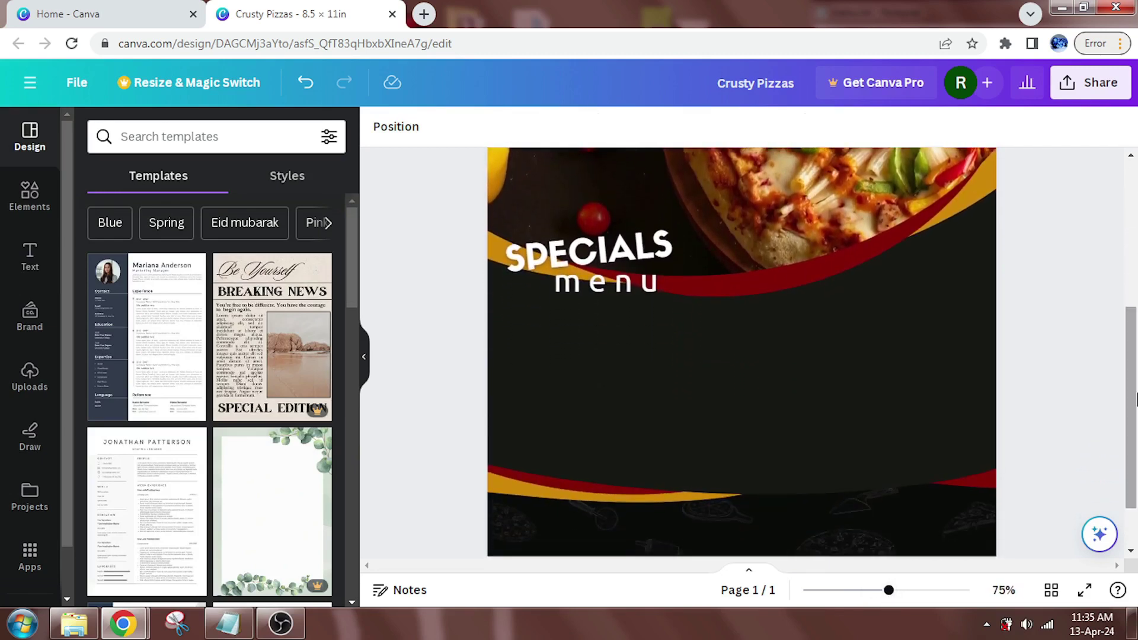
{"action": "left_click", "coordinate": [29, 201]}
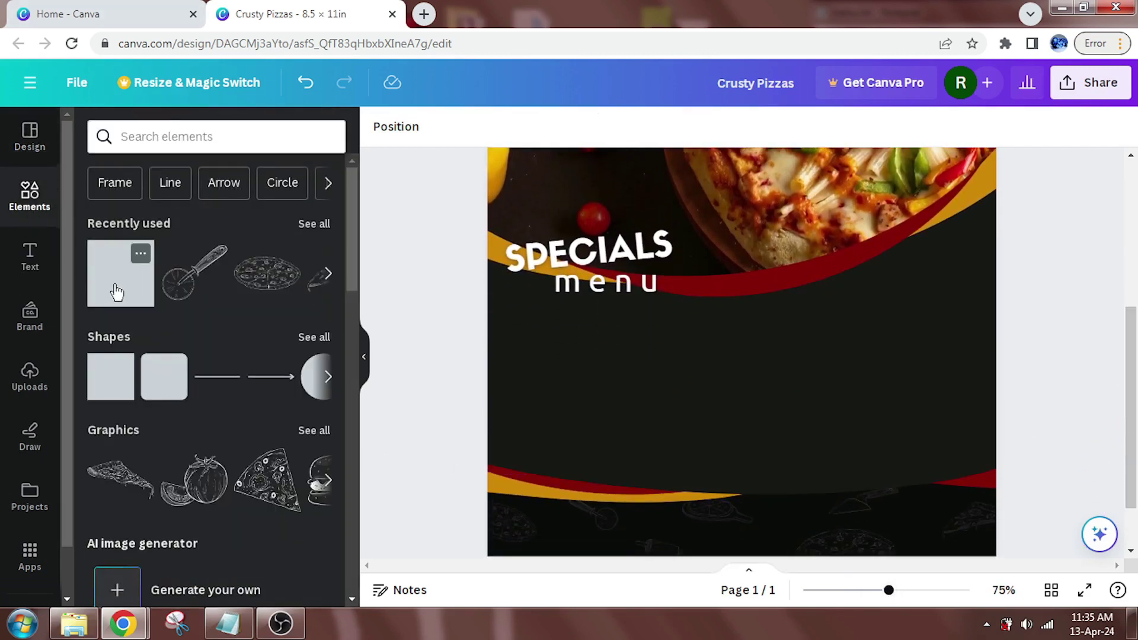
{"action": "left_click", "coordinate": [117, 291]}
{"action": "left_click_drag", "start_coordinate": [790, 286], "coordinate": [630, 415]}
Add a white line rotated to 90° as a vertical divider, centered horizontally on the page in the dark area below the photo
{"action": "left_click", "coordinate": [217, 377]}
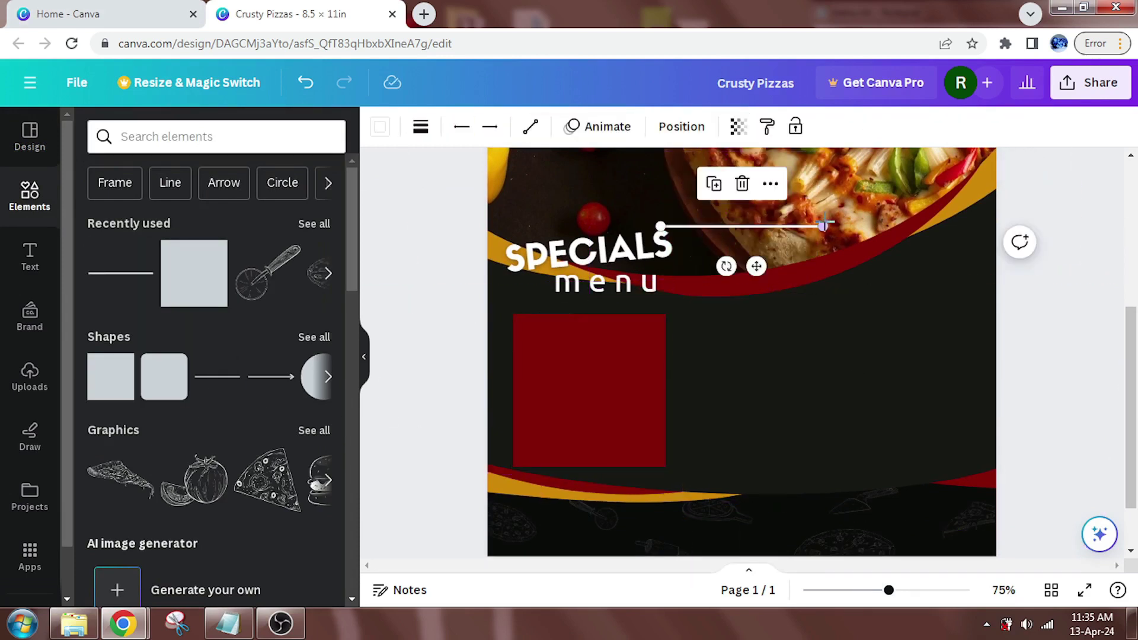
{"action": "left_click_drag", "start_coordinate": [828, 224], "coordinate": [662, 441]}
{"action": "left_click", "coordinate": [681, 127]}
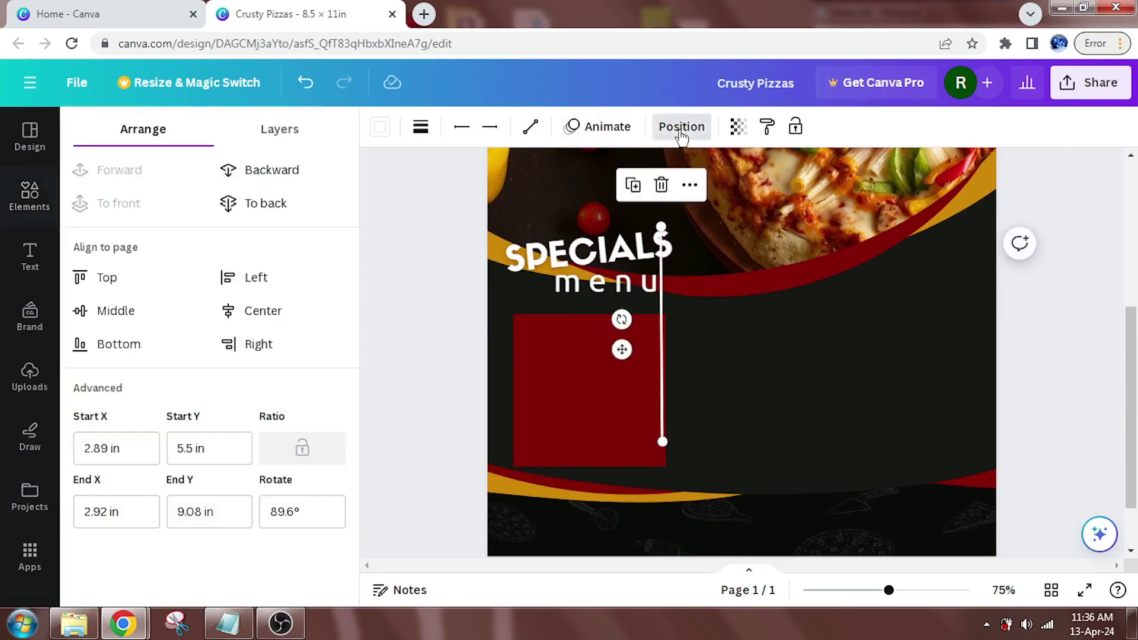
{"action": "left_click", "coordinate": [265, 520]}
{"action": "type", "text": "90"}
{"action": "key", "text": "Return"}
{"action": "left_click_drag", "start_coordinate": [655, 298], "coordinate": [734, 386]}
{"action": "left_click", "coordinate": [286, 316]}
Duplicate the maroon square so one sits on each side of the divider, and widen the one right of it to 3.15 in
{"action": "left_click_drag", "start_coordinate": [589, 382], "coordinate": [833, 362]}
{"action": "key", "text": "ctrl+d"}
{"action": "left_click_drag", "start_coordinate": [934, 389], "coordinate": [957, 390]}
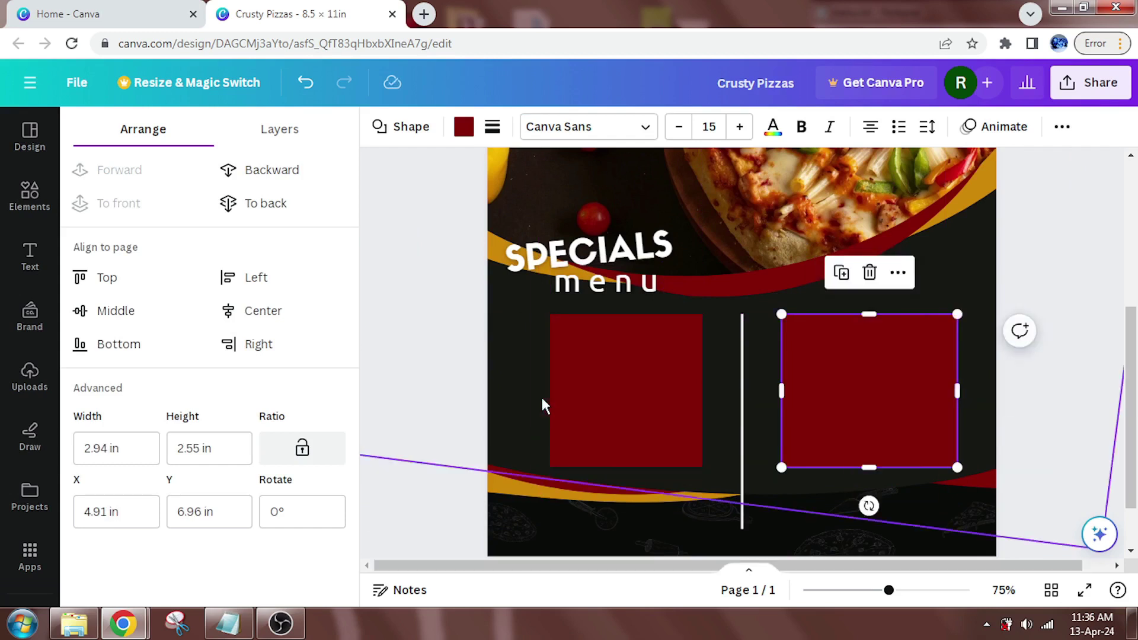
{"action": "left_click_drag", "start_coordinate": [778, 389], "coordinate": [719, 388]}
Widen the maroon rectangles on both sides of the divider to 3.3 in each
{"action": "left_click", "coordinate": [666, 386]}
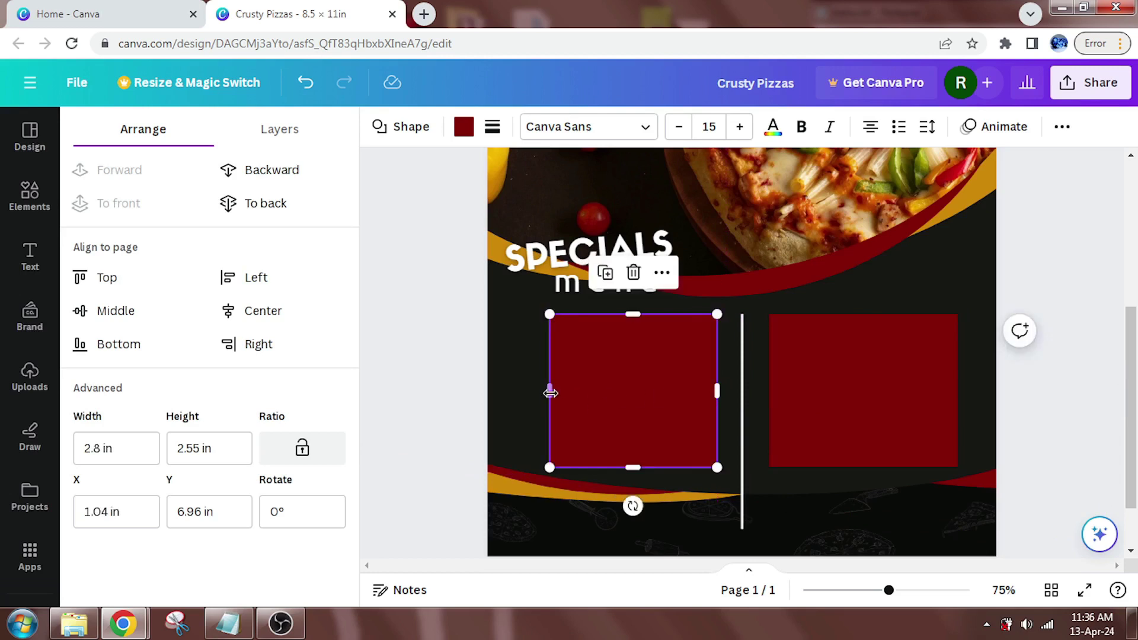
{"action": "left_click_drag", "start_coordinate": [550, 392], "coordinate": [525, 391]}
{"action": "left_click", "coordinate": [778, 389]}
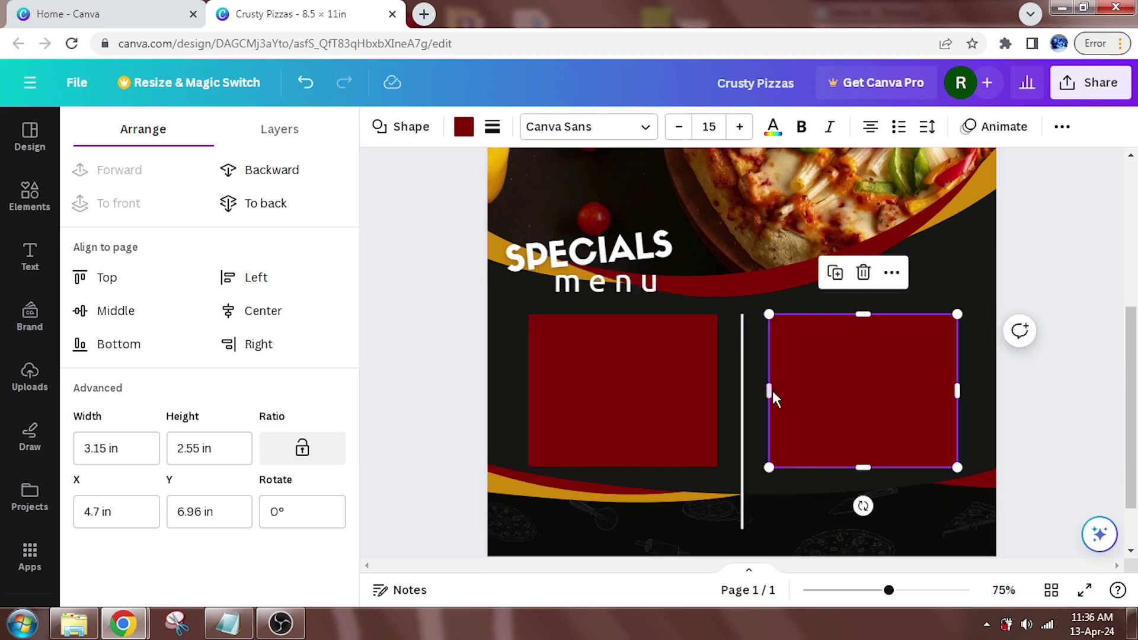
{"action": "left_click_drag", "start_coordinate": [771, 390], "coordinate": [725, 395]}
Reduce the height of both maroon rectangles to 0.88 in and move them together slightly up, just below the title
{"action": "left_click", "coordinate": [693, 399]}
{"action": "left_click", "coordinate": [858, 383], "text": "shift"}
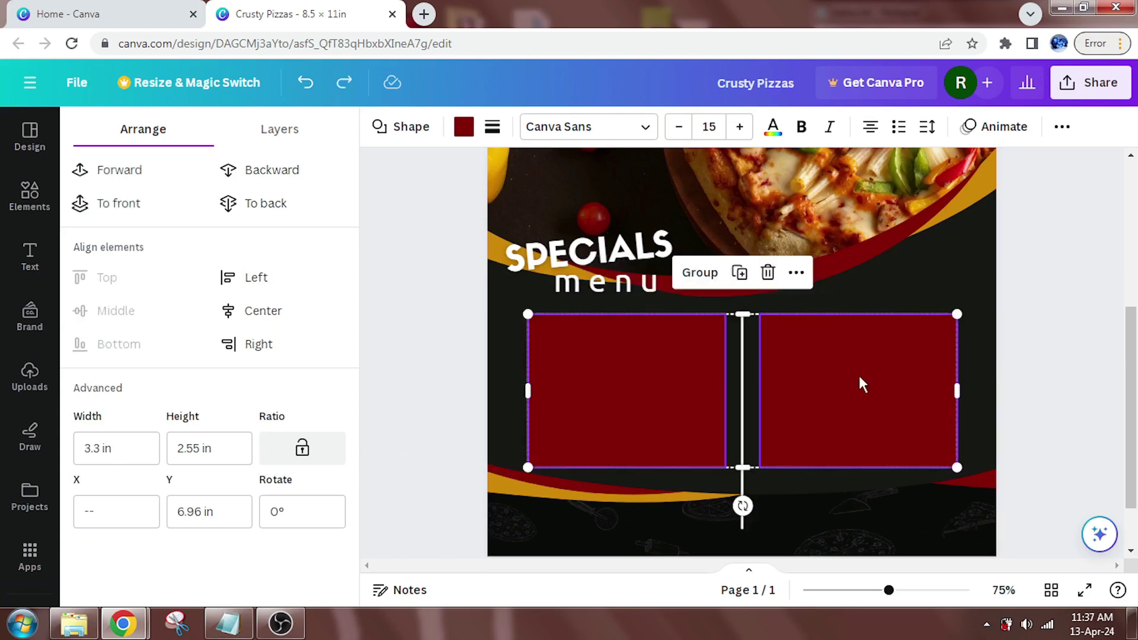
{"action": "mouse_move", "coordinate": [859, 383]}
{"action": "left_mouse_down"}
{"action": "mouse_move", "coordinate": [851, 376]}
{"action": "mouse_move", "coordinate": [862, 377]}
{"action": "left_mouse_up"}
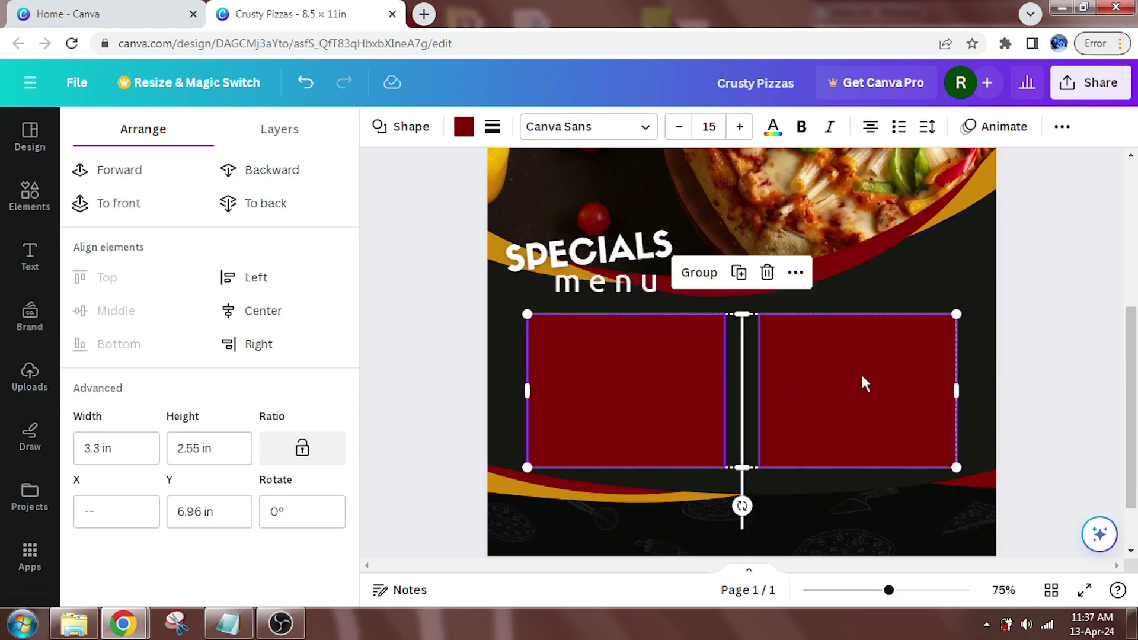
{"action": "left_click_drag", "start_coordinate": [742, 467], "coordinate": [736, 368]}
{"action": "left_click_drag", "start_coordinate": [822, 349], "coordinate": [823, 337]}
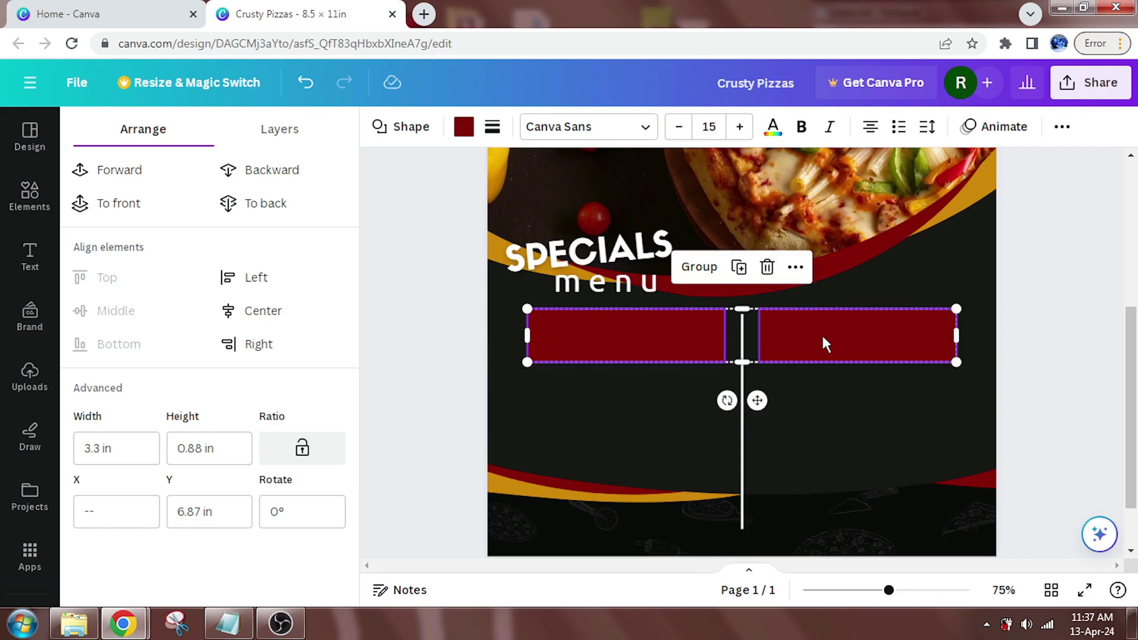
{"action": "left_click", "coordinate": [1032, 446]}
Copy "BLT PIZZA" from menu.txt in Notepad and paste it into the maroon rectangle left of the divider in Canva
{"action": "scroll", "coordinate": [1031, 447], "scroll_direction": "down", "scroll_amount": 1}
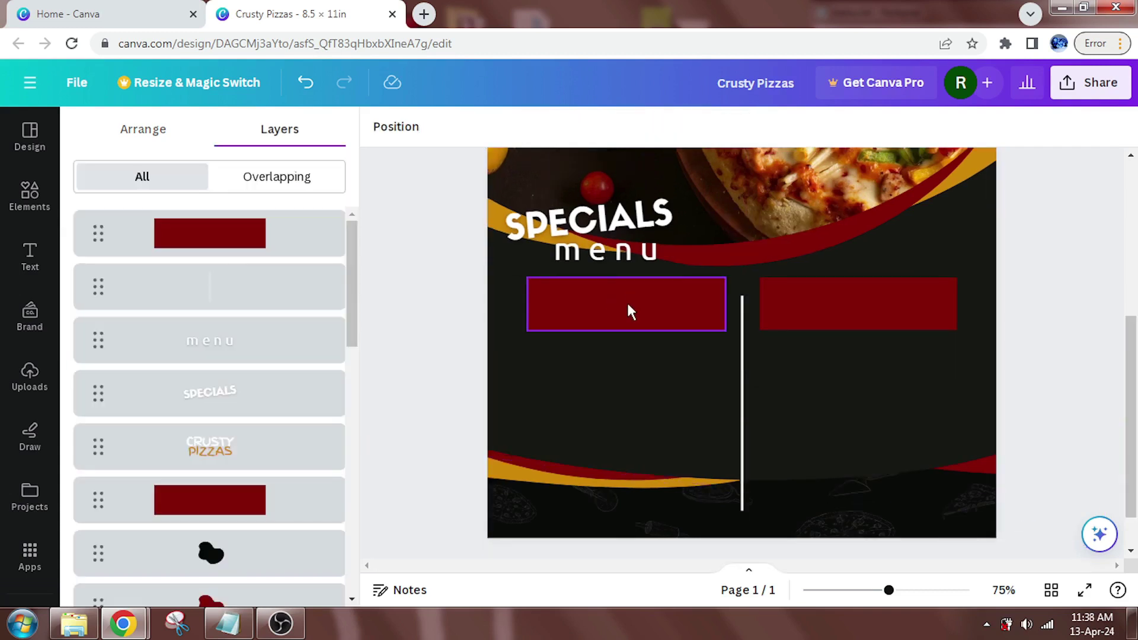
{"action": "key", "text": "alt+Tab"}
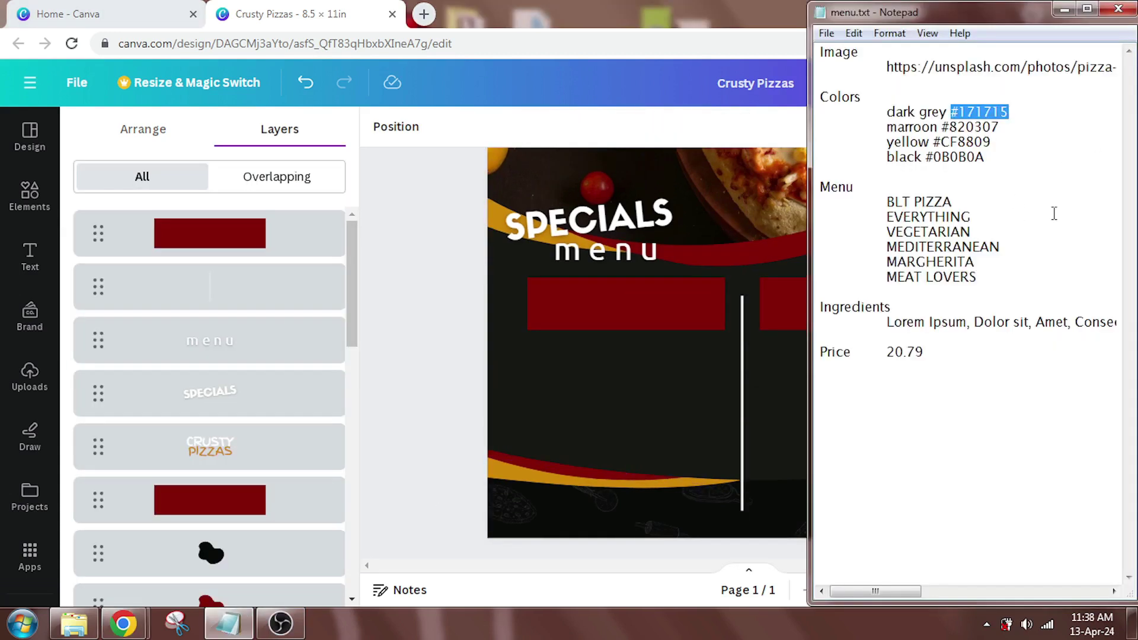
{"action": "left_click_drag", "start_coordinate": [887, 203], "coordinate": [988, 198]}
{"action": "key", "text": "ctrl+c"}
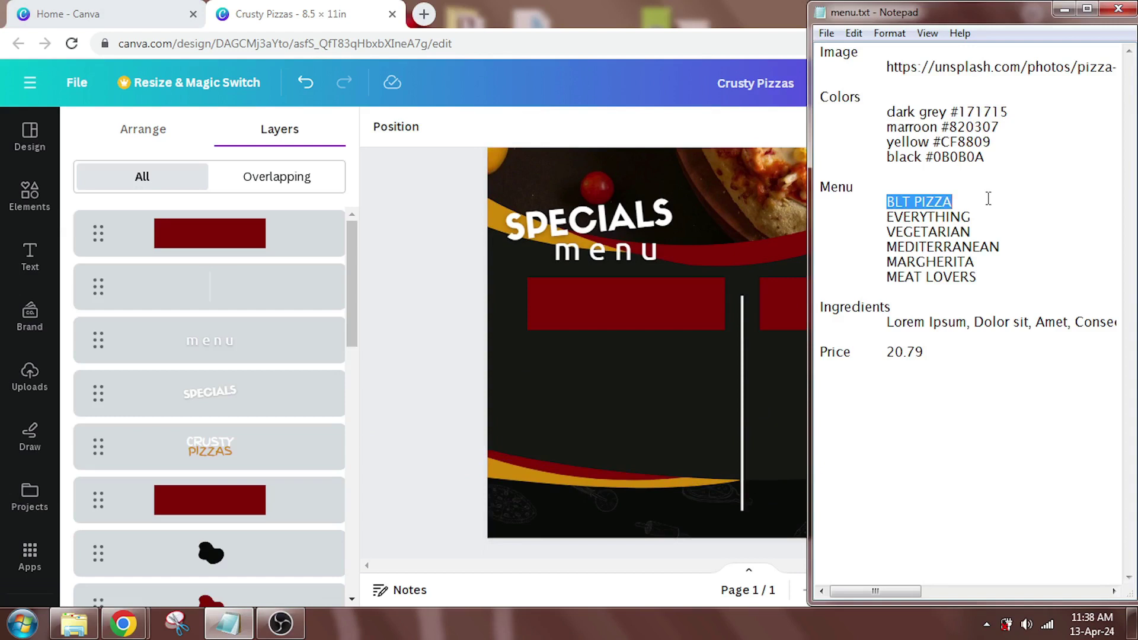
{"action": "left_click", "coordinate": [631, 307]}
{"action": "left_click", "coordinate": [620, 324]}
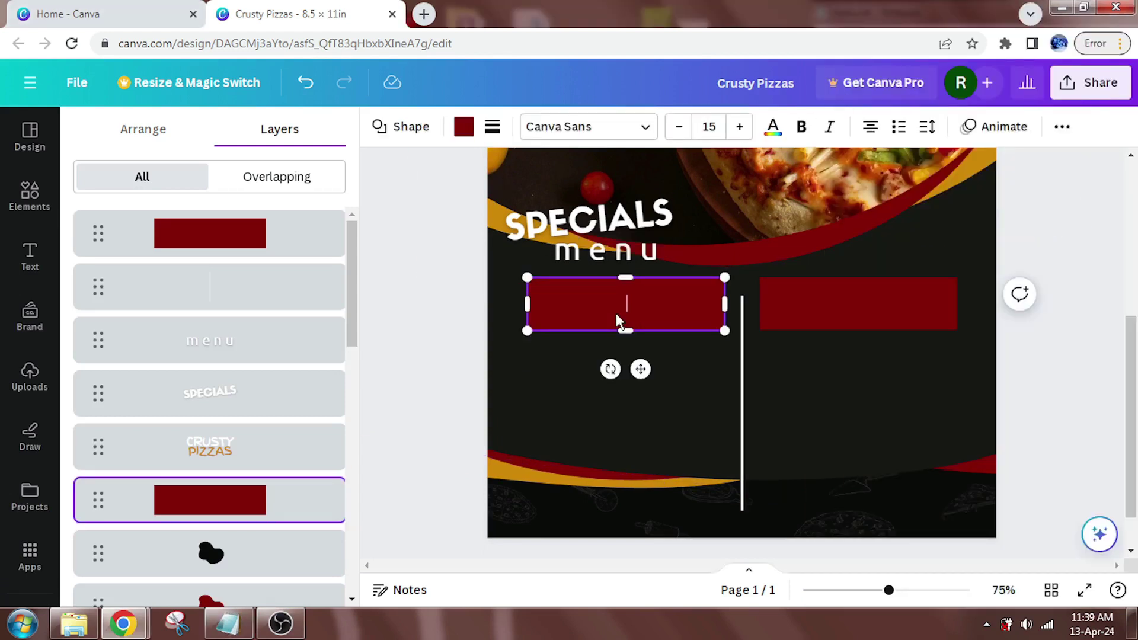
{"action": "key", "text": "ctrl+v"}
{"action": "left_click", "coordinate": [825, 313]}
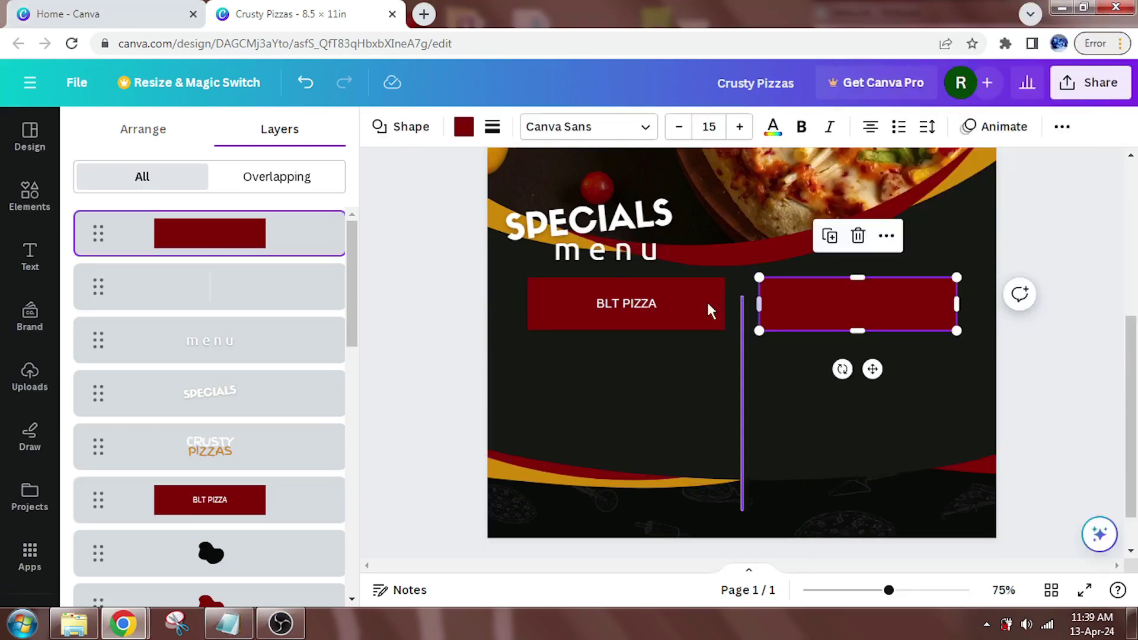
Align the "BLT PIZZA" text to the left and top of its maroon rectangle
{"action": "left_click", "coordinate": [707, 305]}
{"action": "left_click", "coordinate": [875, 131]}
{"action": "left_click", "coordinate": [928, 127]}
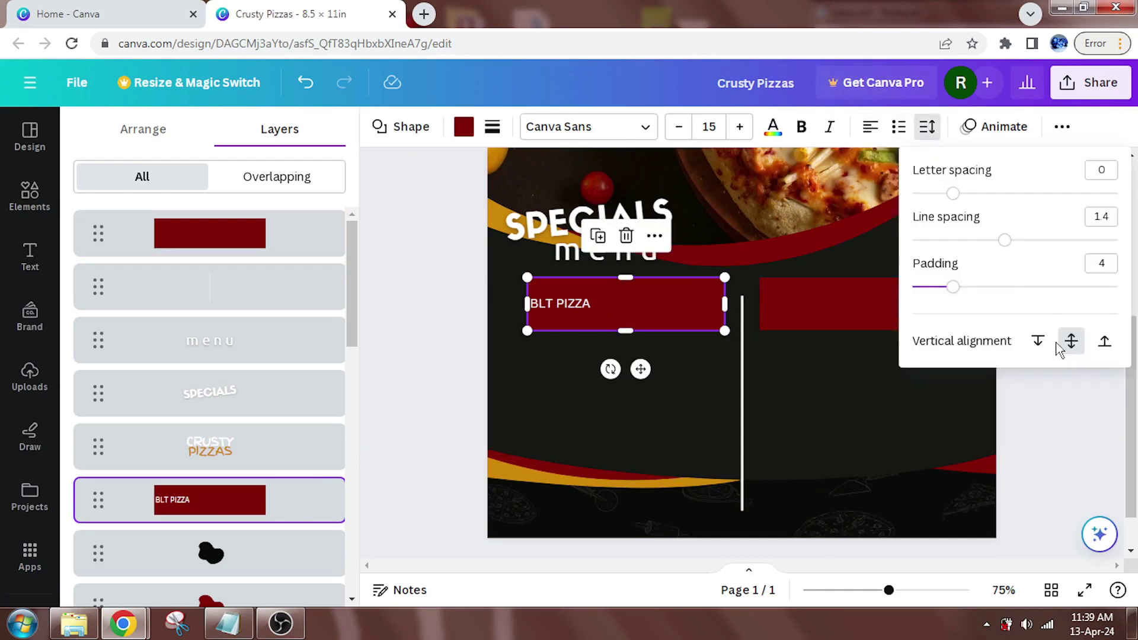
{"action": "left_click", "coordinate": [1039, 341]}
{"action": "left_click", "coordinate": [644, 329]}
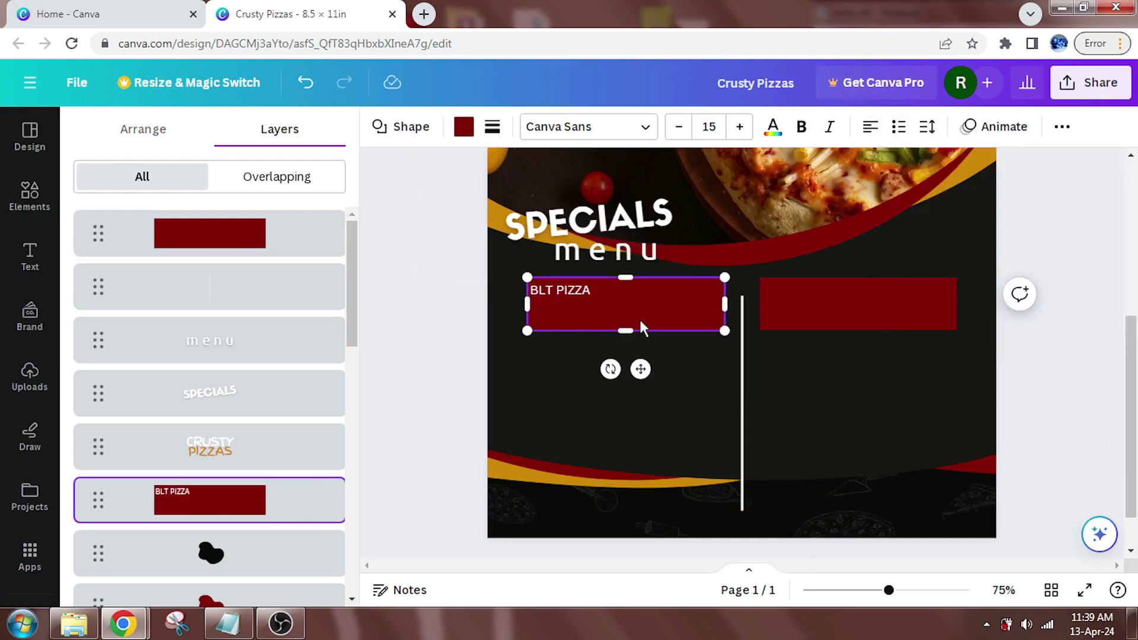
Copy "EVERYTHING" from menu.txt in Notepad into the maroon rectangle right of the divider in Canva, aligned to its left and top
{"action": "left_click", "coordinate": [857, 304]}
{"action": "left_click", "coordinate": [227, 623]}
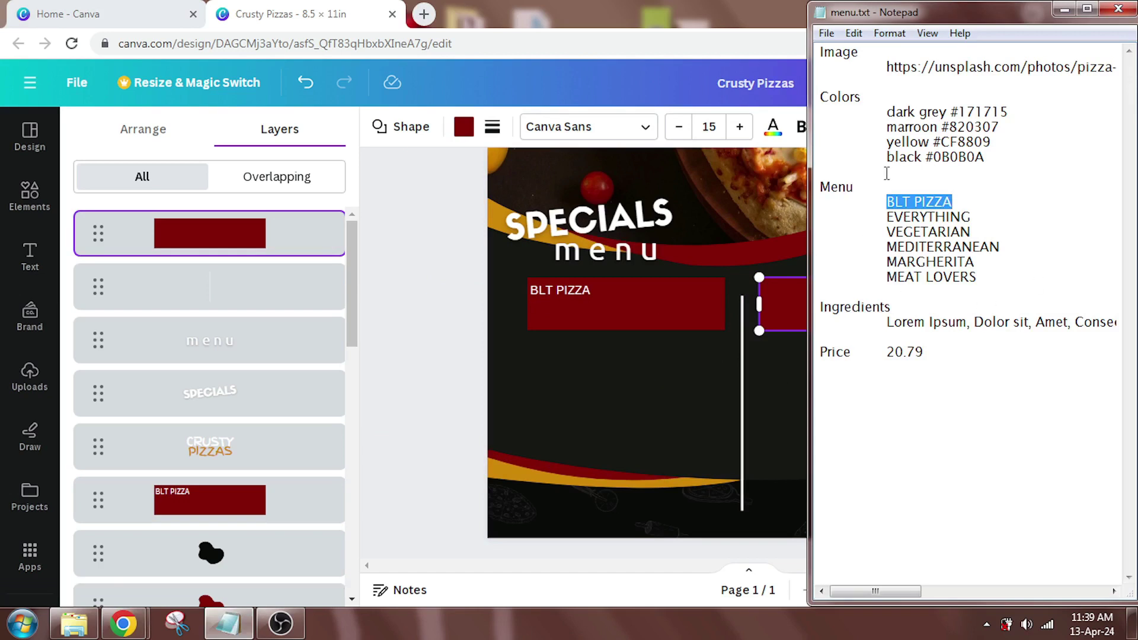
{"action": "left_click_drag", "start_coordinate": [887, 218], "coordinate": [941, 219]}
{"action": "left_click", "coordinate": [778, 307]}
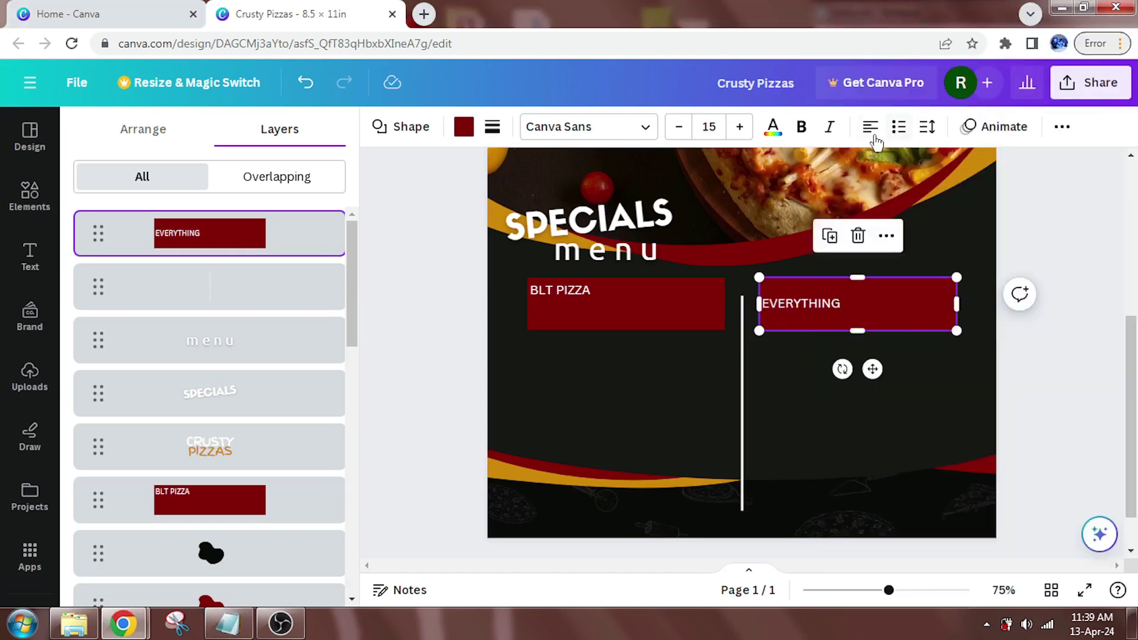
{"action": "left_click", "coordinate": [927, 126]}
{"action": "left_click", "coordinate": [1036, 340]}
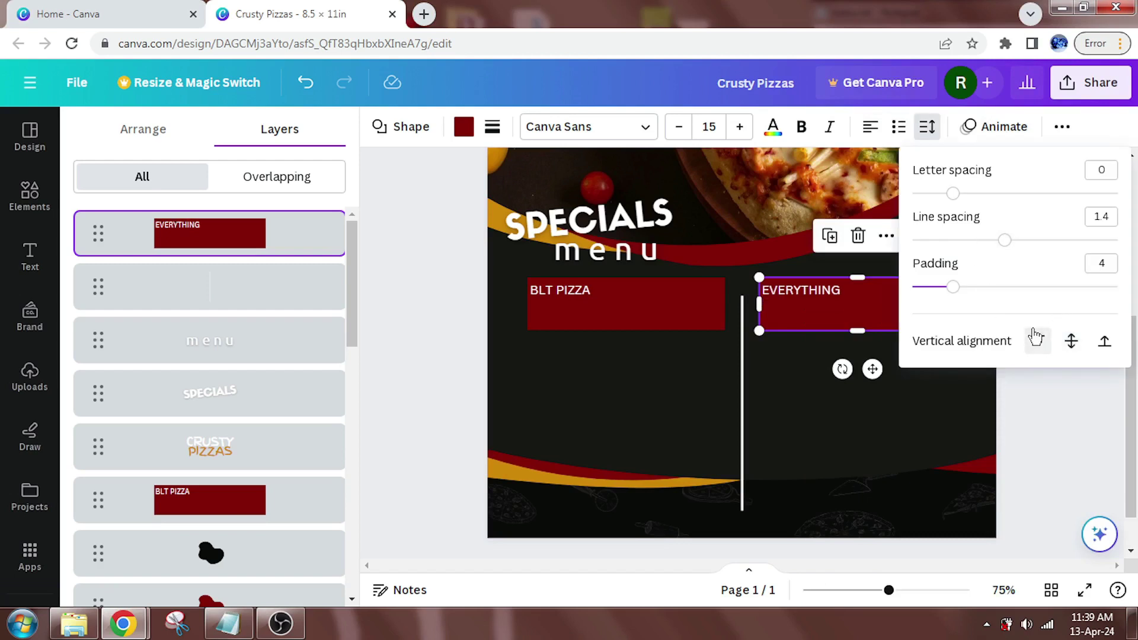
{"action": "left_click", "coordinate": [963, 383]}
Set the "BLT PIZZA" text to the Sifonn font at size 13
{"action": "left_click", "coordinate": [639, 290]}
{"action": "left_click_drag", "start_coordinate": [582, 293], "coordinate": [521, 288]}
{"action": "left_click", "coordinate": [651, 135]}
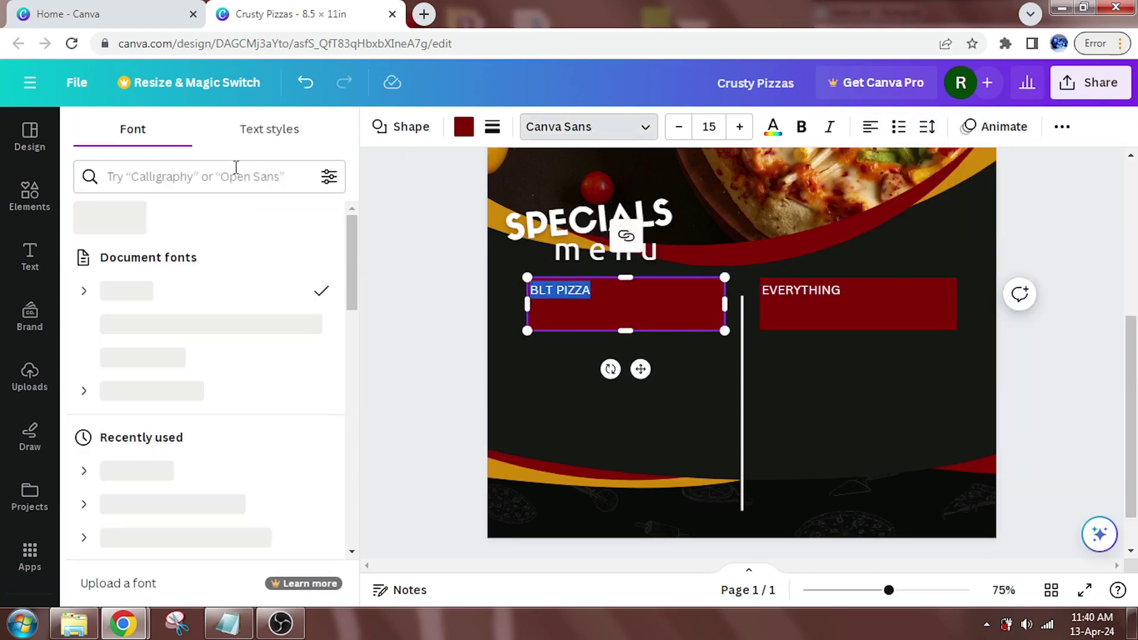
{"action": "left_click", "coordinate": [203, 172]}
{"action": "type", "text": "si"}
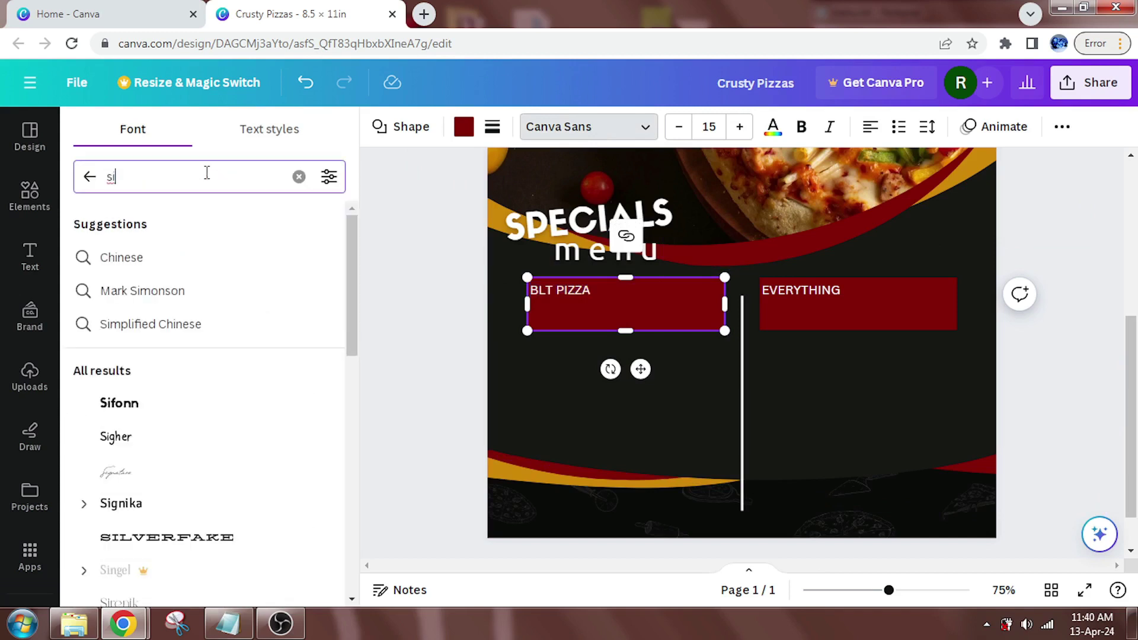
{"action": "left_click", "coordinate": [178, 404]}
{"action": "left_click", "coordinate": [679, 127]}
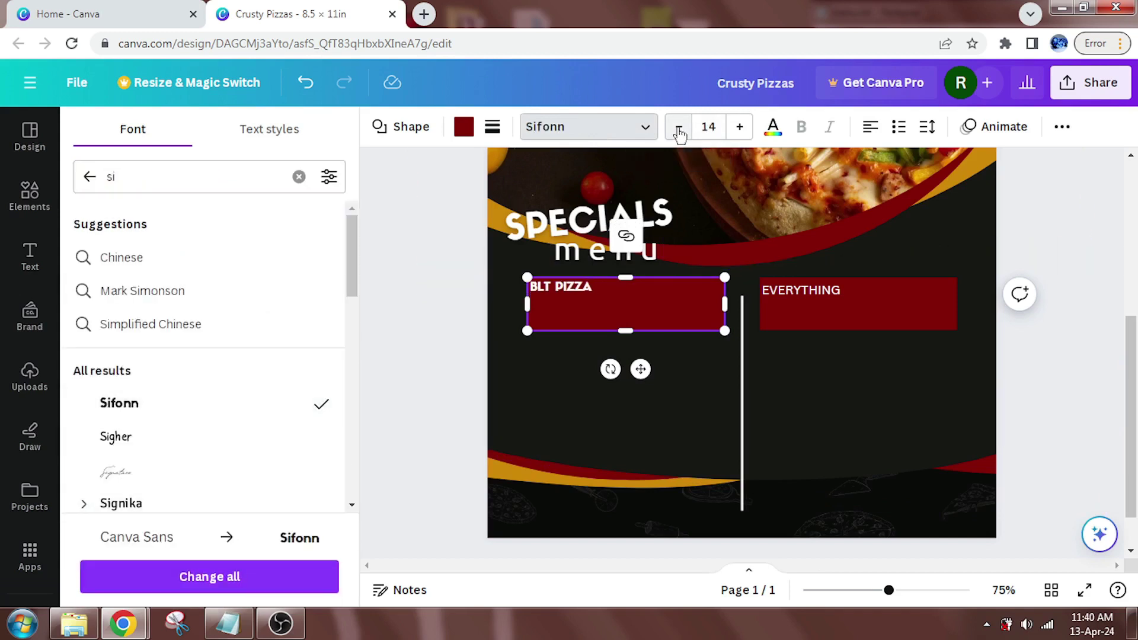
Set the "EVERYTHING" text to the Sifonn font at size 13
{"action": "left_click", "coordinate": [840, 286]}
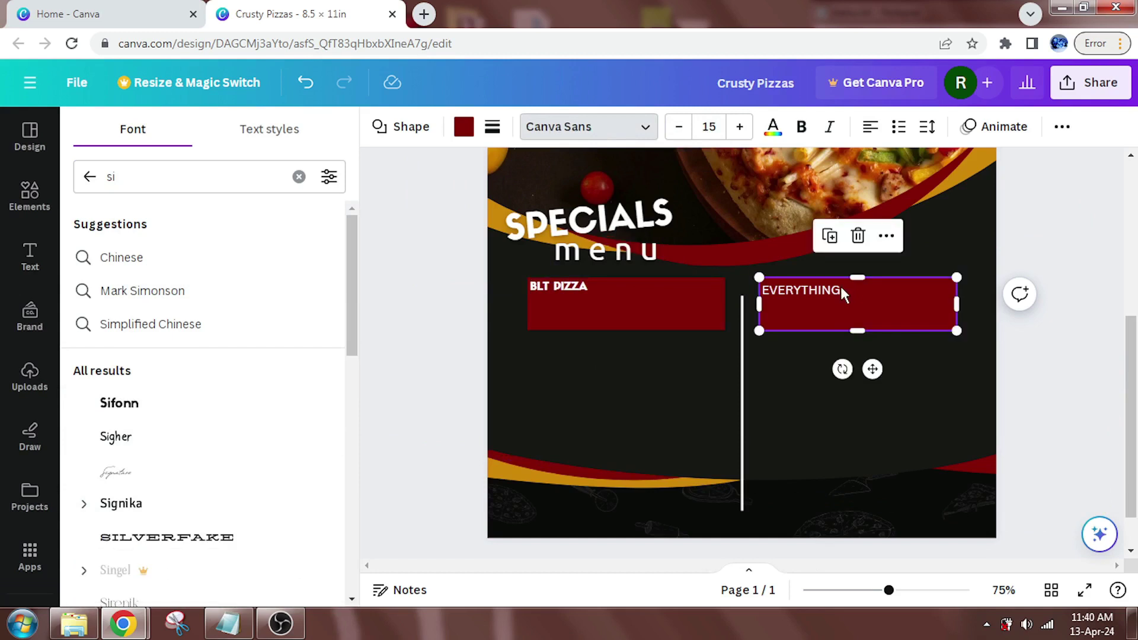
{"action": "left_click", "coordinate": [840, 286]}
{"action": "left_click", "coordinate": [178, 404]}
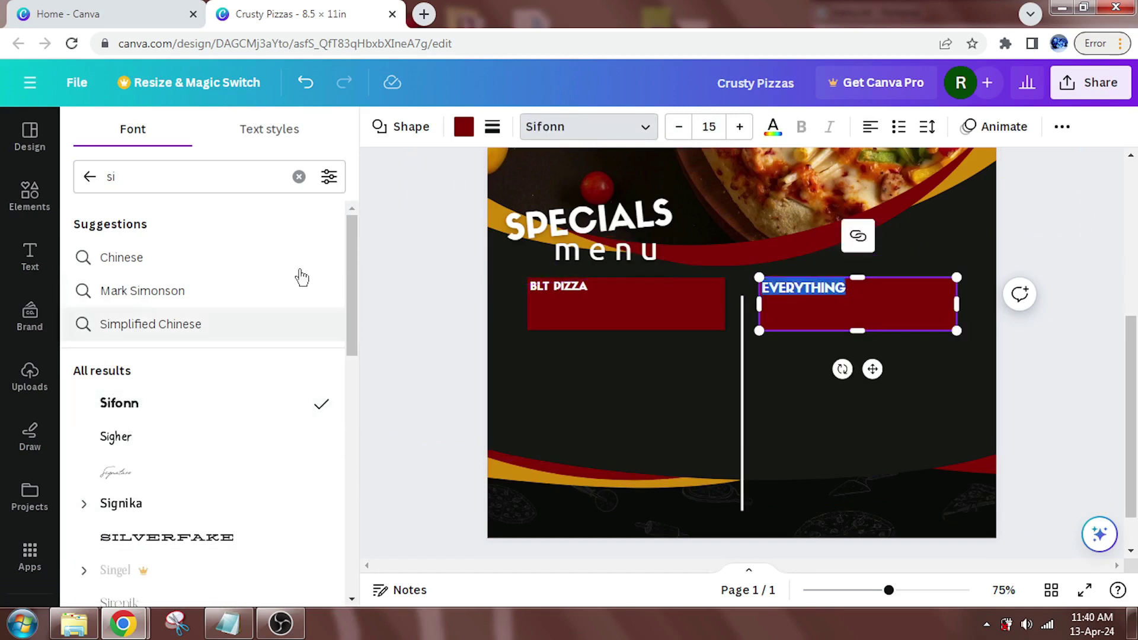
{"action": "left_click", "coordinate": [679, 127]}
{"action": "left_click", "coordinate": [679, 128]}
{"action": "left_click", "coordinate": [458, 312]}
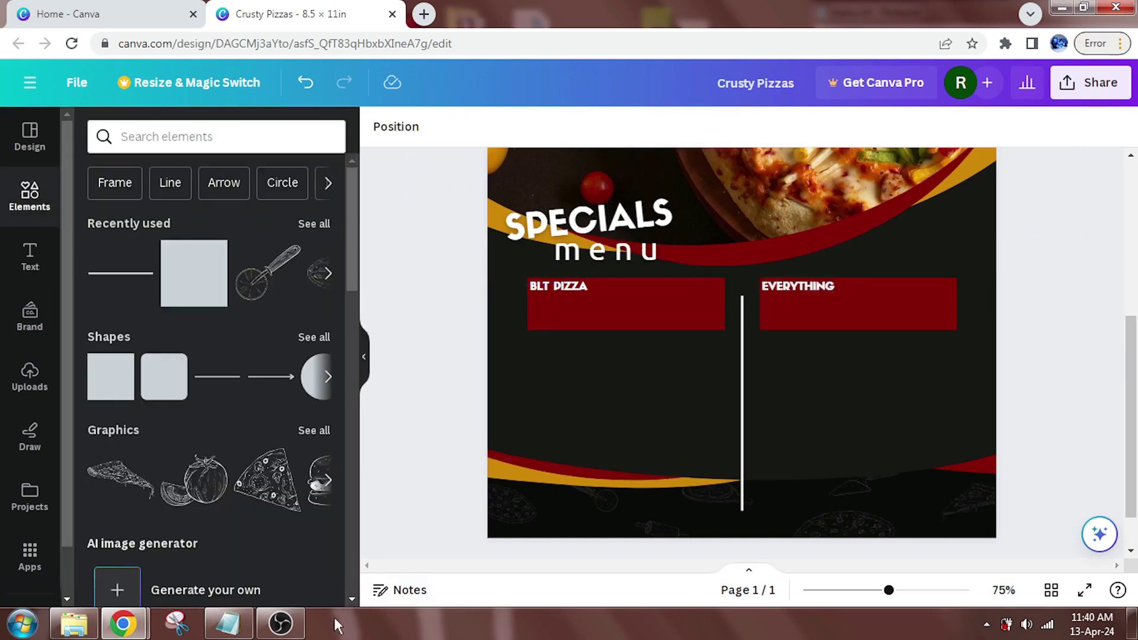
Paste the ingredients line from menu.txt in Notepad under "BLT PIZZA" in Canva, cut it after "Eiusmod Tempor" and shorten the rectangle to fit
{"action": "left_click", "coordinate": [228, 623]}
{"action": "left_click_drag", "start_coordinate": [888, 322], "coordinate": [889, 337]}
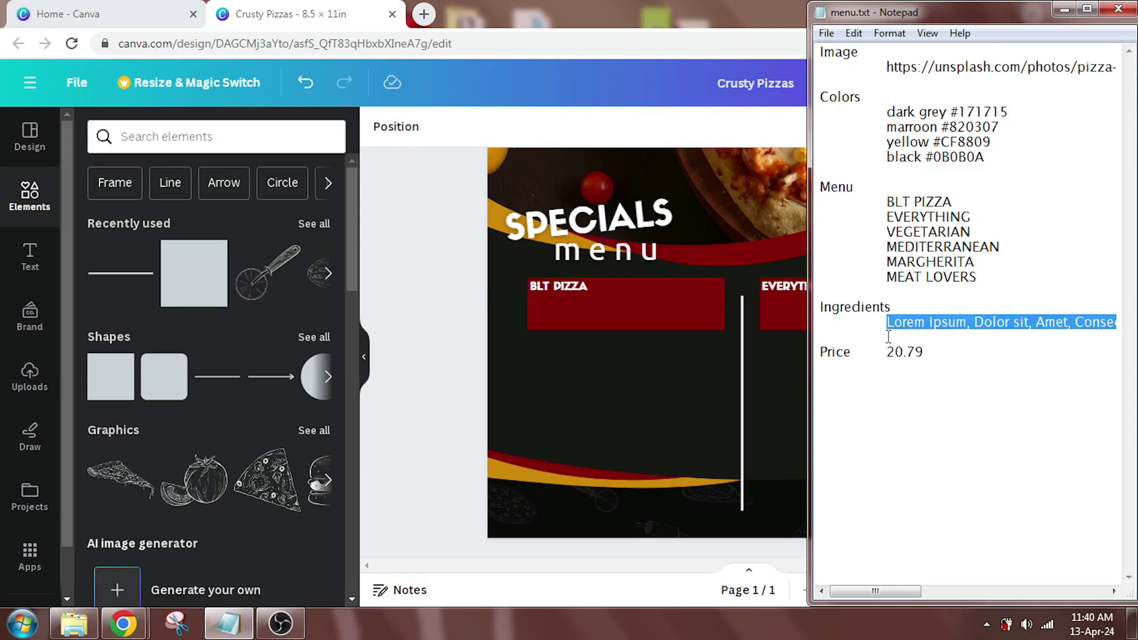
{"action": "left_click", "coordinate": [684, 318]}
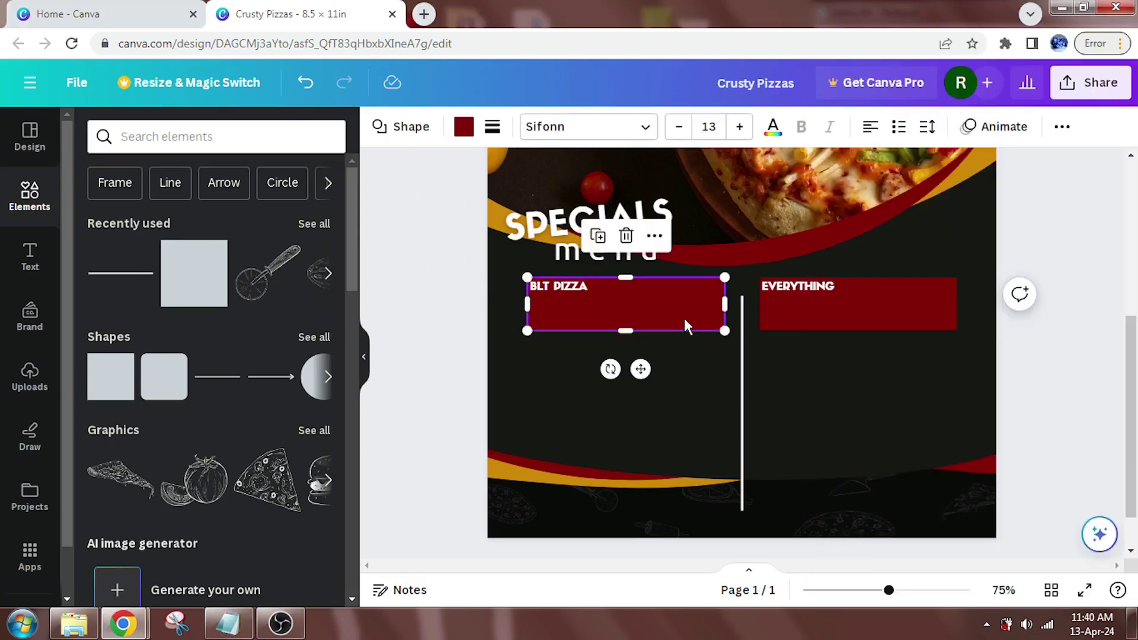
{"action": "left_click", "coordinate": [588, 284]}
{"action": "key", "text": "Return"}
{"action": "type", "text": "Lorem Ipsum, Dolor sit, Amet, Consectetur Adipiscing Elit, Sed Do, Eiusmod Tempor, Incididunt, Ut Labore, Et Dlore, Magna Aliqua"}
{"action": "left_click_drag", "start_coordinate": [697, 347], "coordinate": [690, 330]}
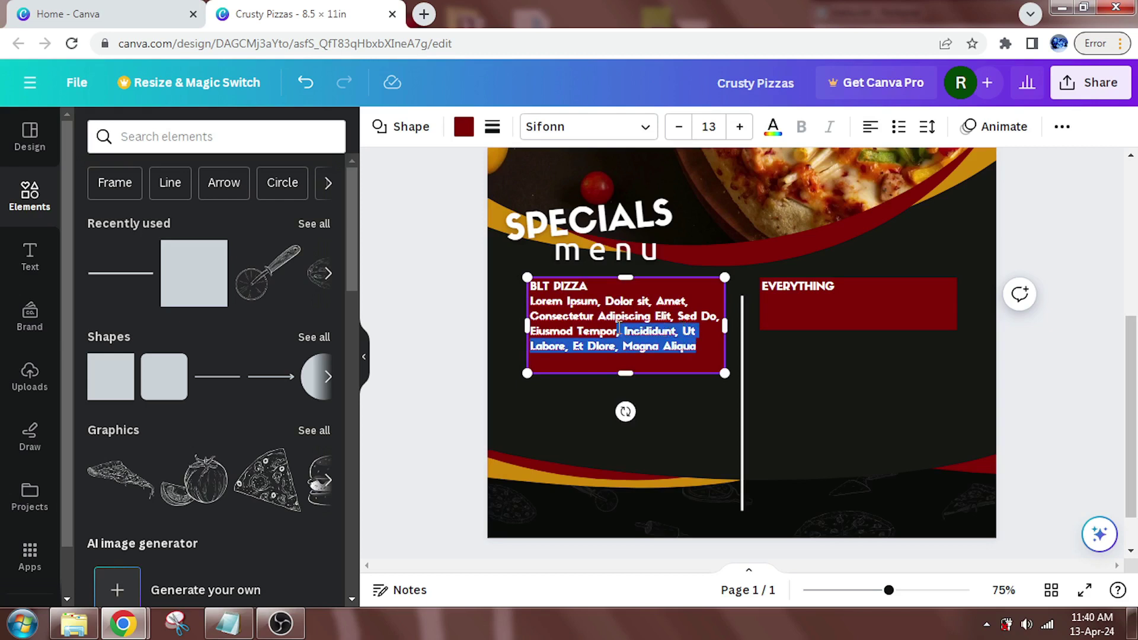
{"action": "key", "text": "BackSpace"}
{"action": "left_click_drag", "start_coordinate": [626, 374], "coordinate": [626, 343]}
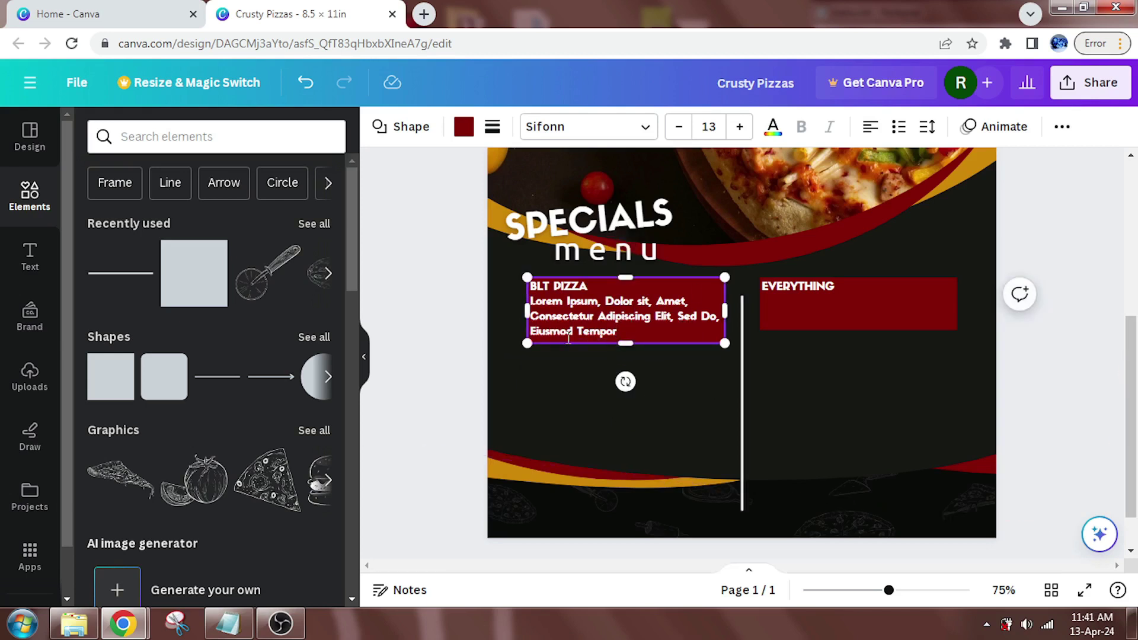
Widen both maroon rectangles slightly toward the divider and the page edges, keeping their widths matched
{"action": "left_click_drag", "start_coordinate": [527, 310], "coordinate": [517, 311]}
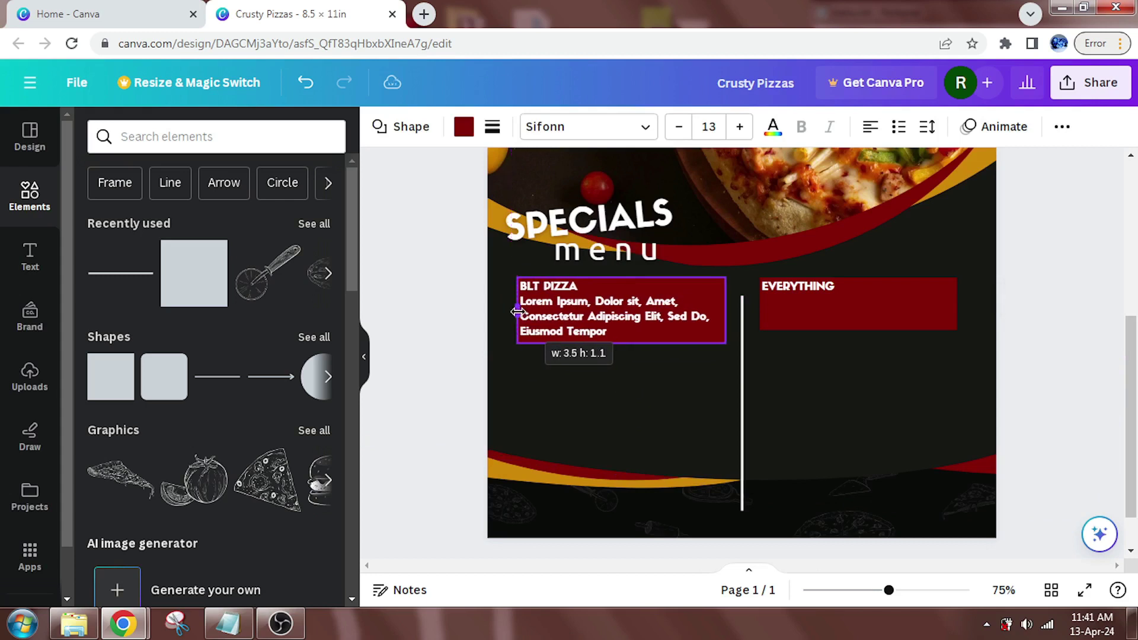
{"action": "left_click_drag", "start_coordinate": [726, 310], "coordinate": [752, 304]}
{"action": "left_click", "coordinate": [787, 313]}
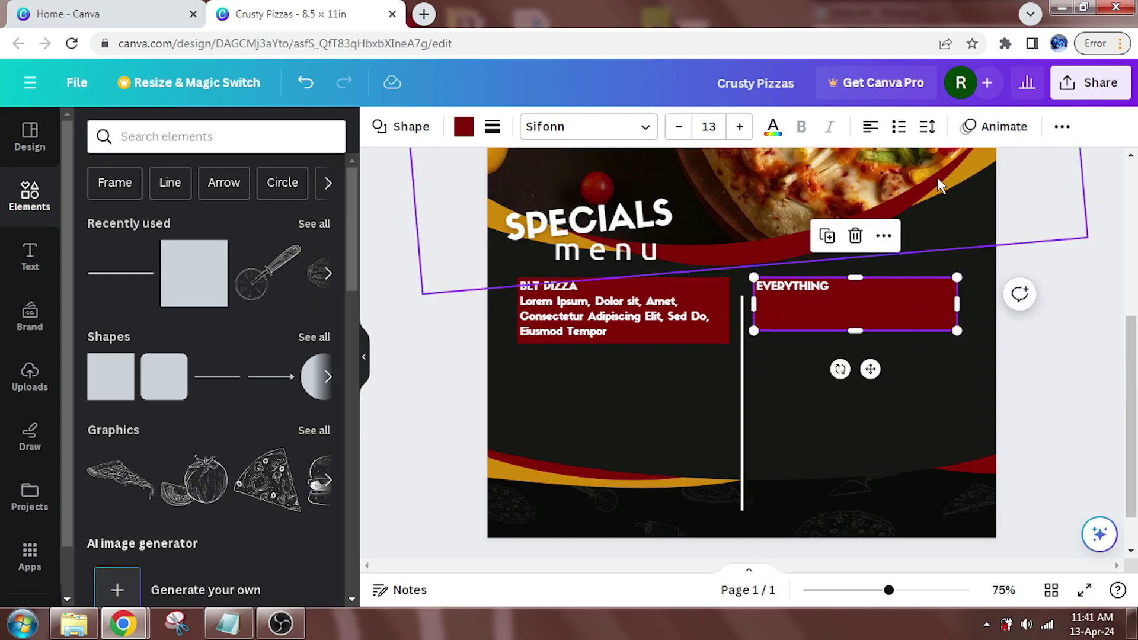
{"action": "left_click_drag", "start_coordinate": [958, 303], "coordinate": [966, 303]}
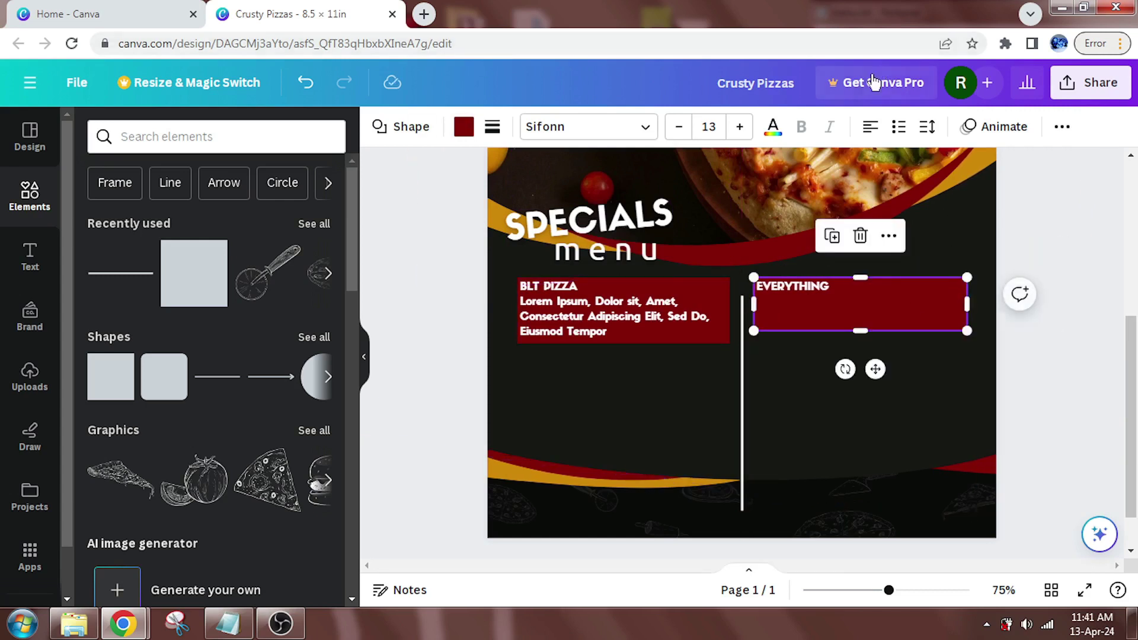
{"action": "left_click", "coordinate": [1062, 127]}
{"action": "left_click", "coordinate": [1008, 163]}
Change the font of the ingredients text under "BLT PIZZA" to Ubuntu
{"action": "left_click", "coordinate": [607, 332]}
{"action": "left_click_drag", "start_coordinate": [606, 332], "coordinate": [522, 299]}
{"action": "left_click", "coordinate": [574, 134]}
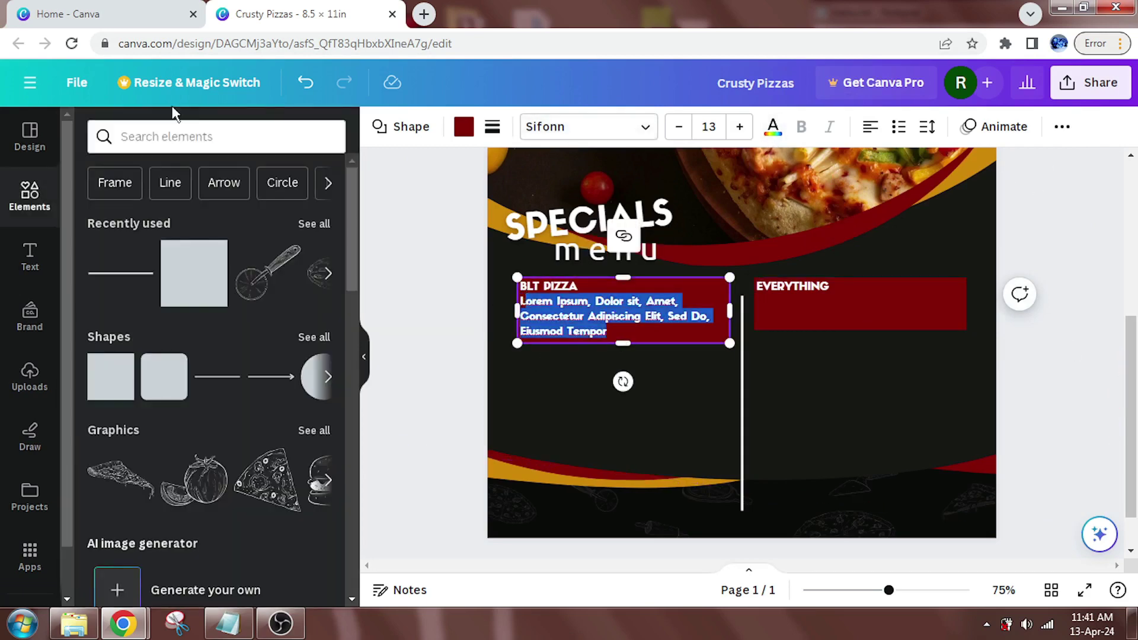
{"action": "left_click", "coordinate": [589, 131]}
{"action": "left_click", "coordinate": [299, 177]}
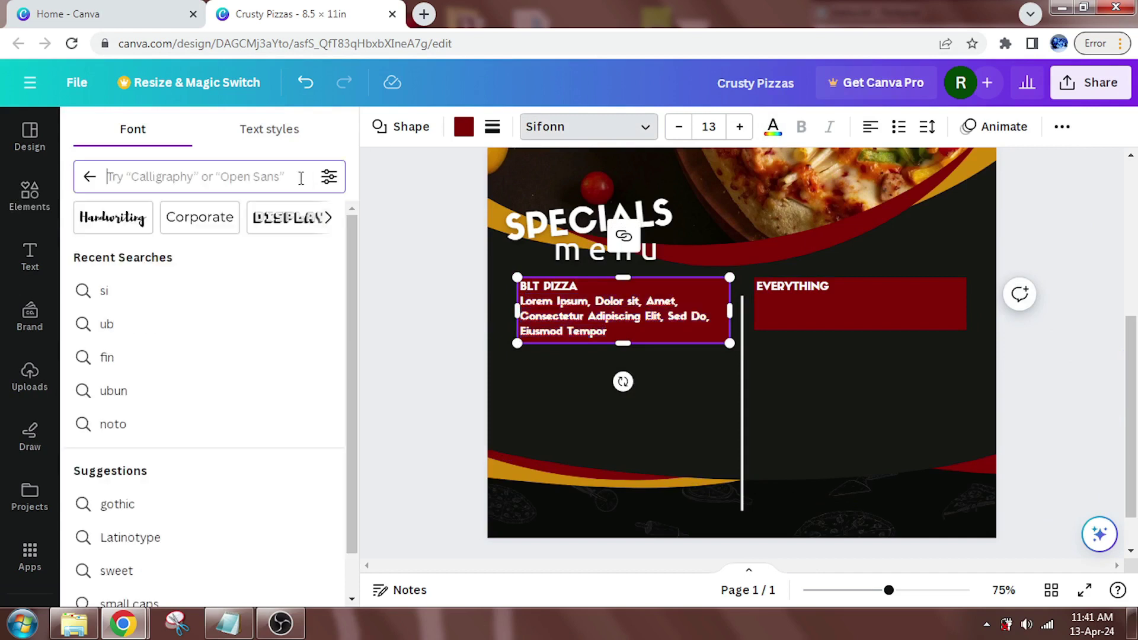
{"action": "type", "text": "ub"}
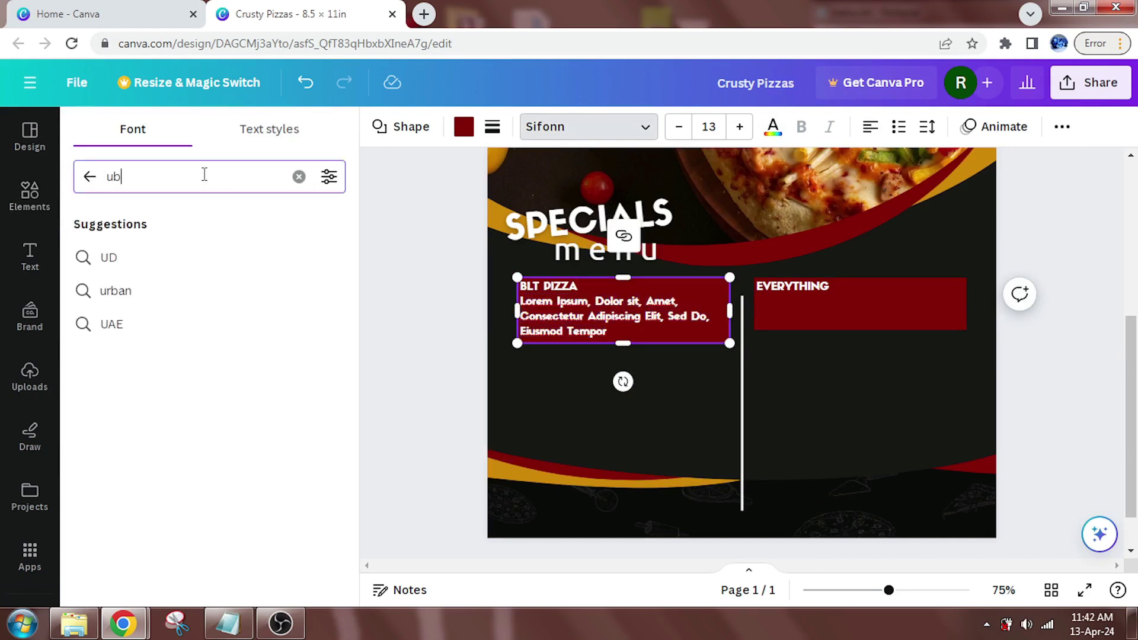
{"action": "key", "text": "Return"}
{"action": "left_click", "coordinate": [156, 271]}
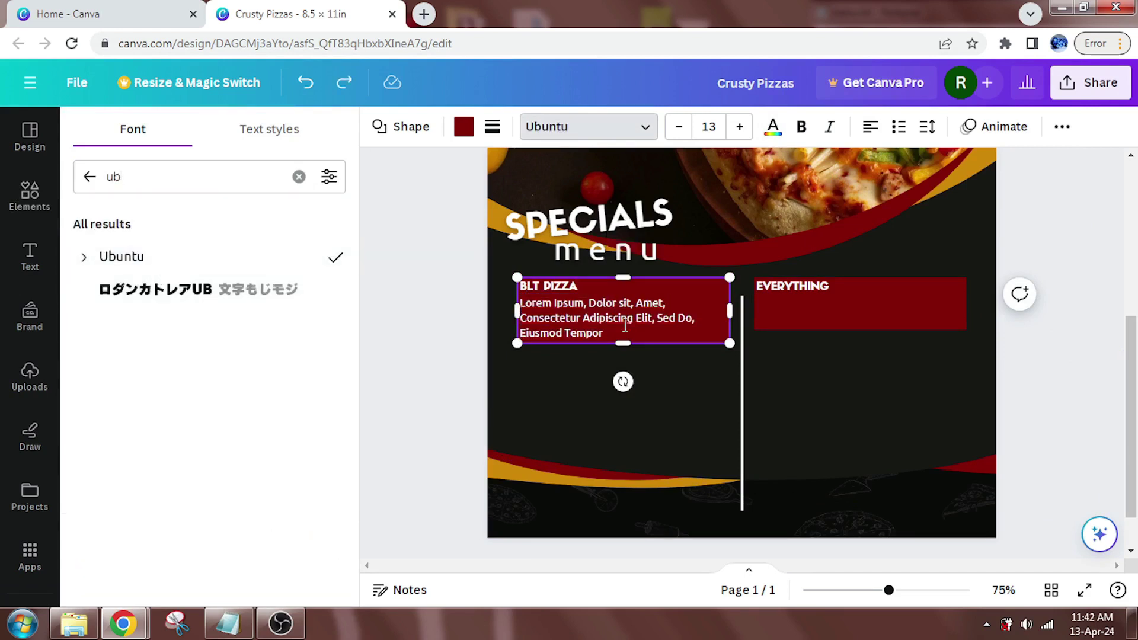
Reduce the BLT PIZZA ingredients text to size 10 and shorten its rectangle to fit the text
{"action": "left_click_drag", "start_coordinate": [611, 333], "coordinate": [530, 306]}
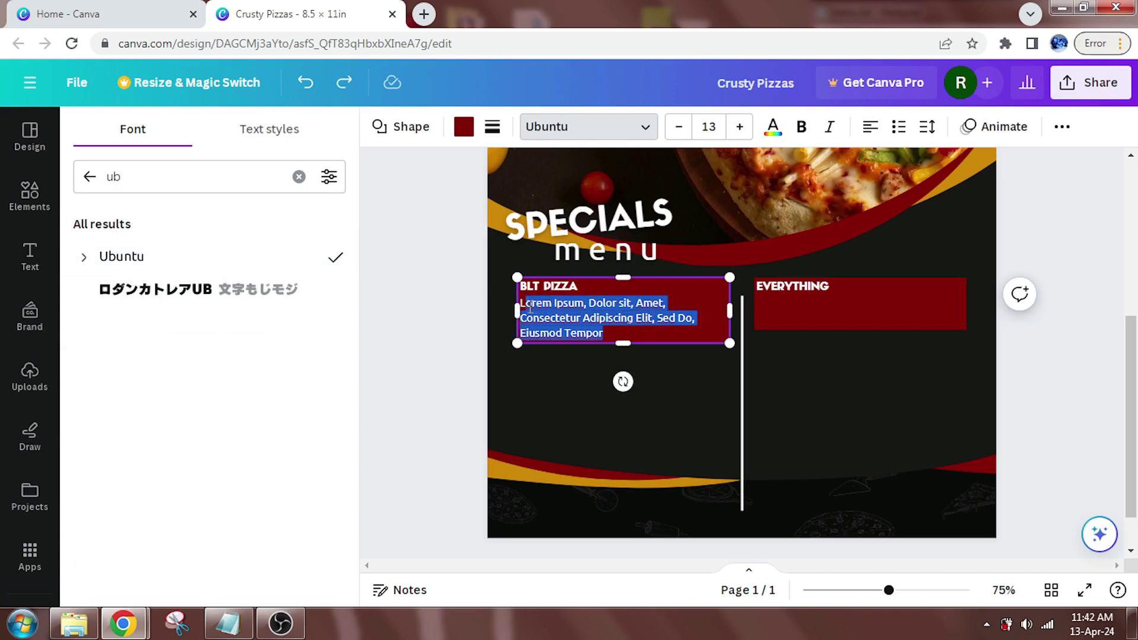
{"action": "left_click", "coordinate": [678, 127]}
{"action": "left_click", "coordinate": [679, 126]}
{"action": "left_click", "coordinate": [678, 127]}
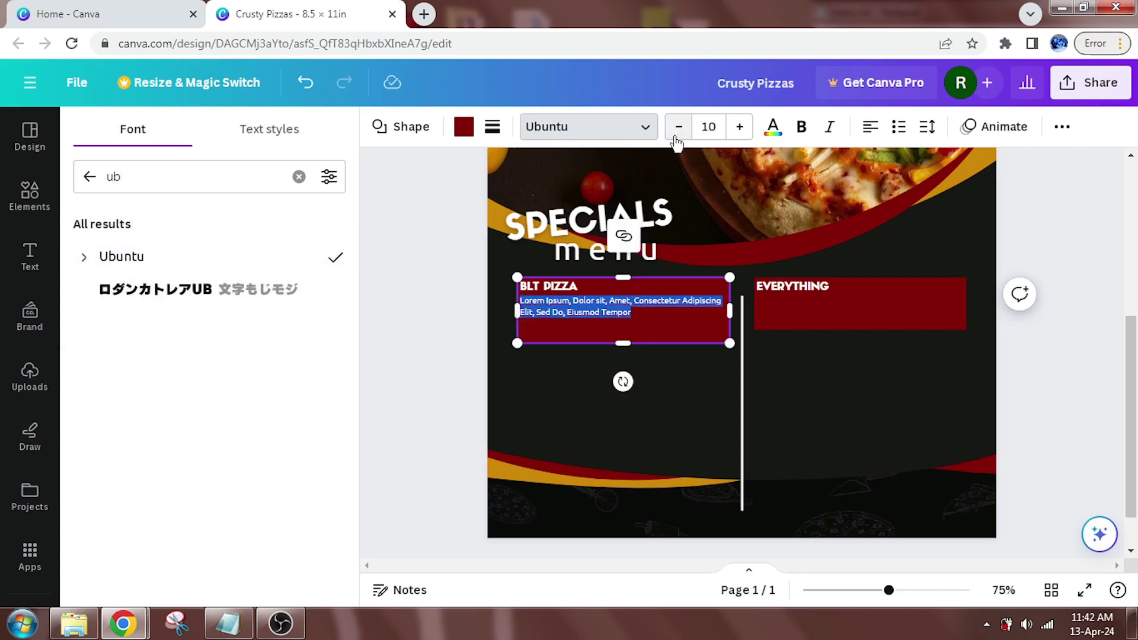
{"action": "left_click_drag", "start_coordinate": [634, 338], "coordinate": [623, 325]}
Match the EVERYTHING rectangle's height to the BLT PIZZA one and paste the ingredients under its title in Ubuntu at size 10
{"action": "left_click", "coordinate": [836, 317]}
{"action": "left_click_drag", "start_coordinate": [859, 328], "coordinate": [857, 324]}
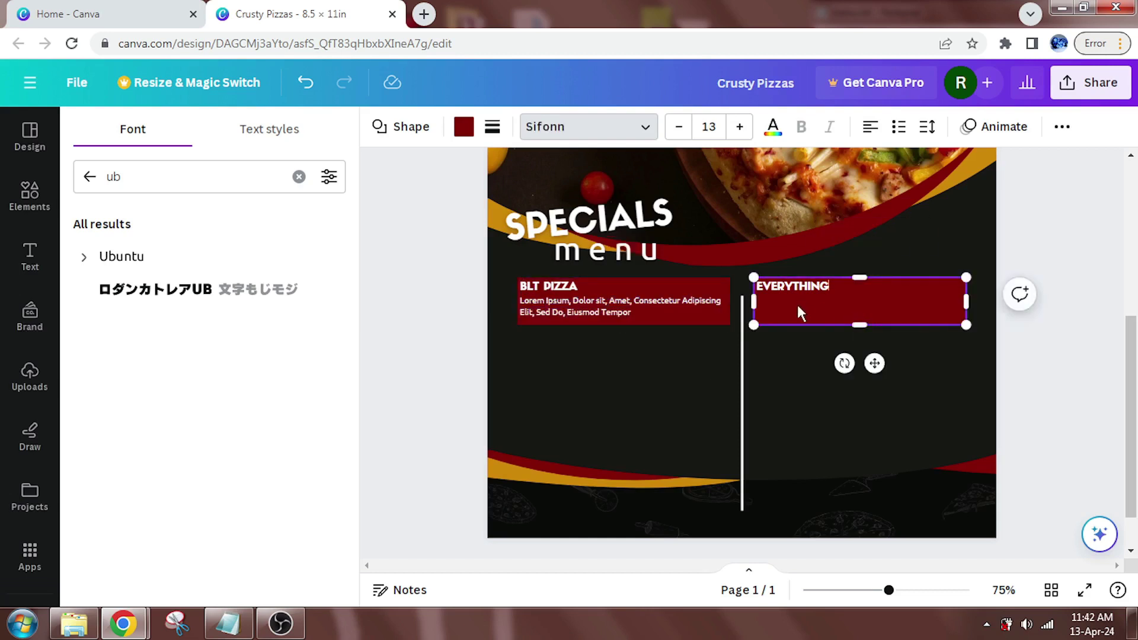
{"action": "left_click", "coordinate": [594, 135]}
{"action": "left_click", "coordinate": [609, 132]}
{"action": "left_click", "coordinate": [198, 257]}
{"action": "left_click", "coordinate": [678, 135]}
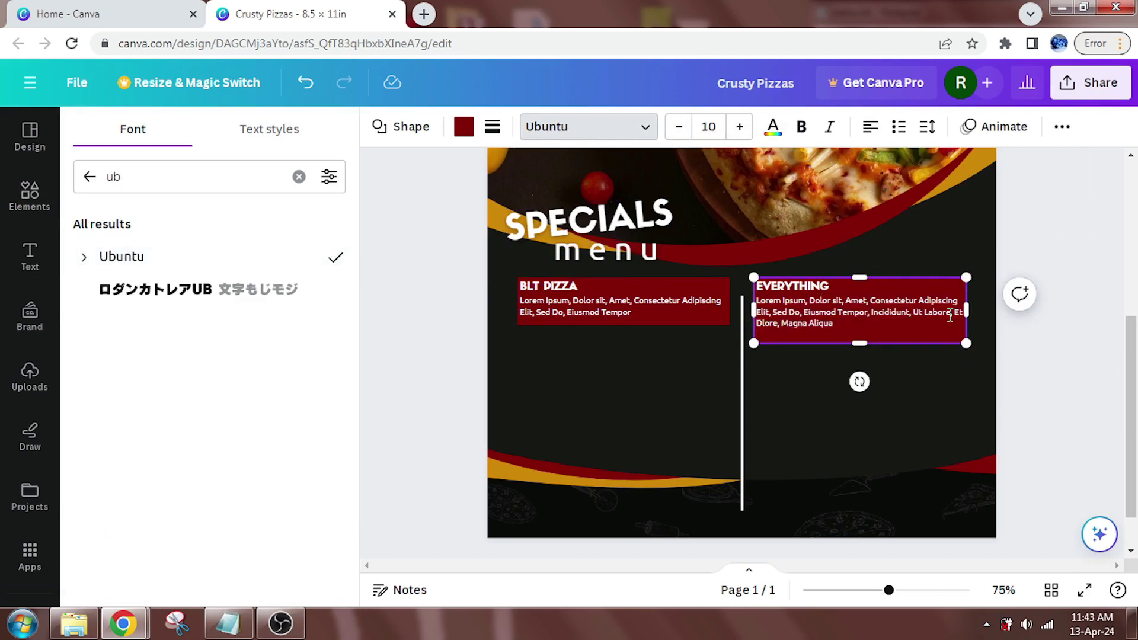
Delete the EVERYTHING ingredients after "Ut Labore" and shorten the rectangle to match the BLT PIZZA one
{"action": "left_click_drag", "start_coordinate": [955, 313], "coordinate": [961, 323]}
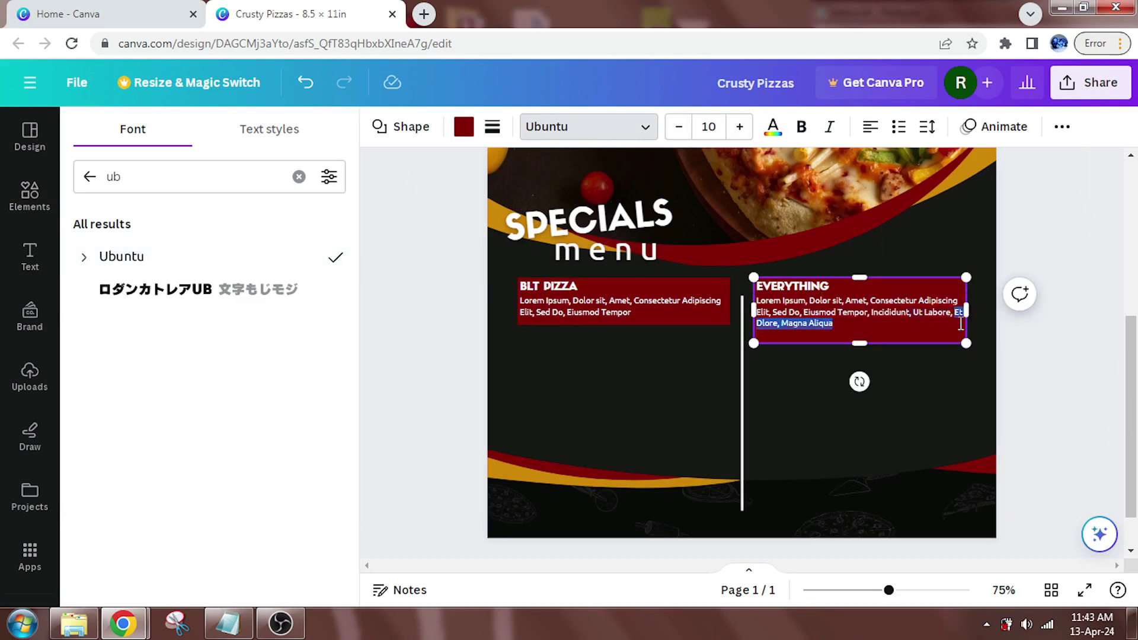
{"action": "key", "text": "BackSpace"}
{"action": "key", "text": "BackSpace"}
{"action": "key", "text": "BackSpace"}
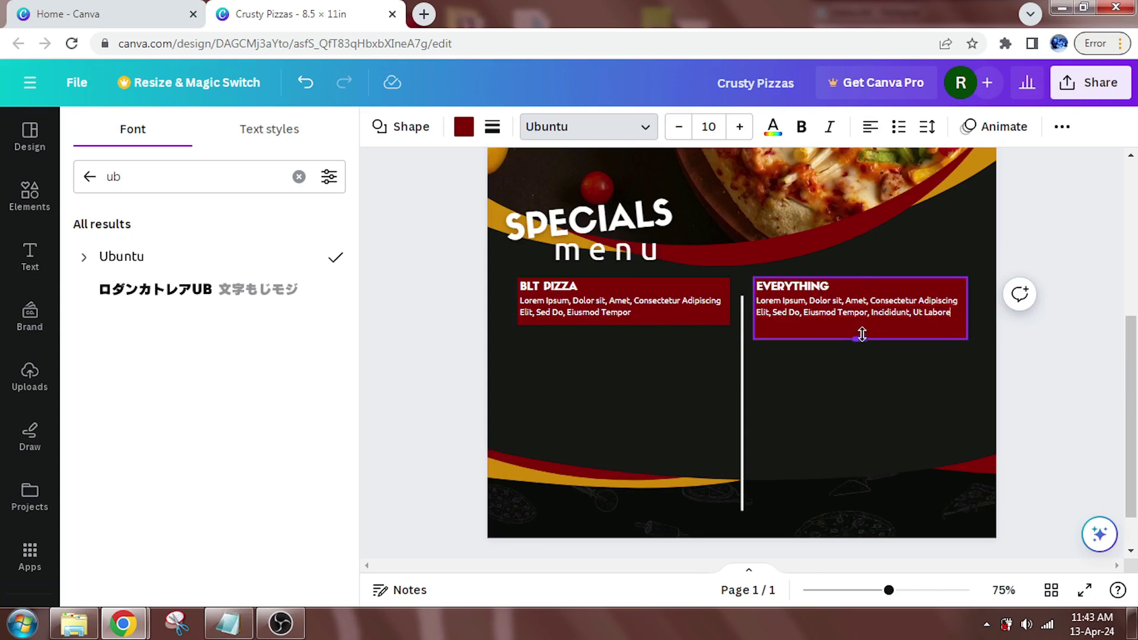
{"action": "key", "text": "Escape"}
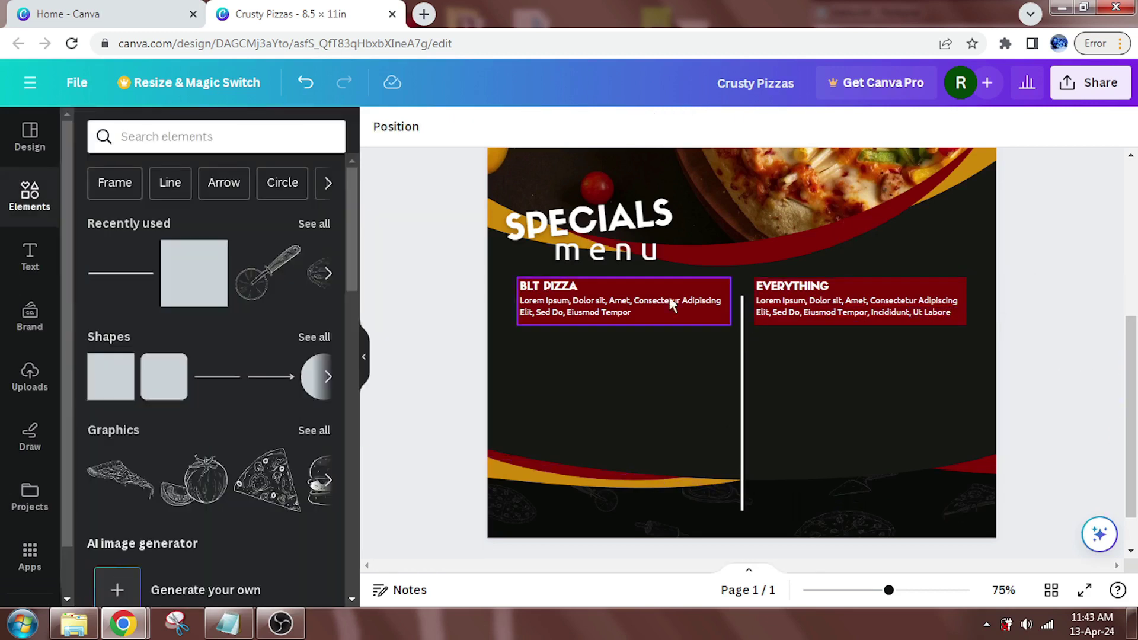
Duplicate the BLT PIZZA block twice, stacking the copies evenly below the original
{"action": "left_click", "coordinate": [696, 305]}
{"action": "left_click", "coordinate": [596, 237]}
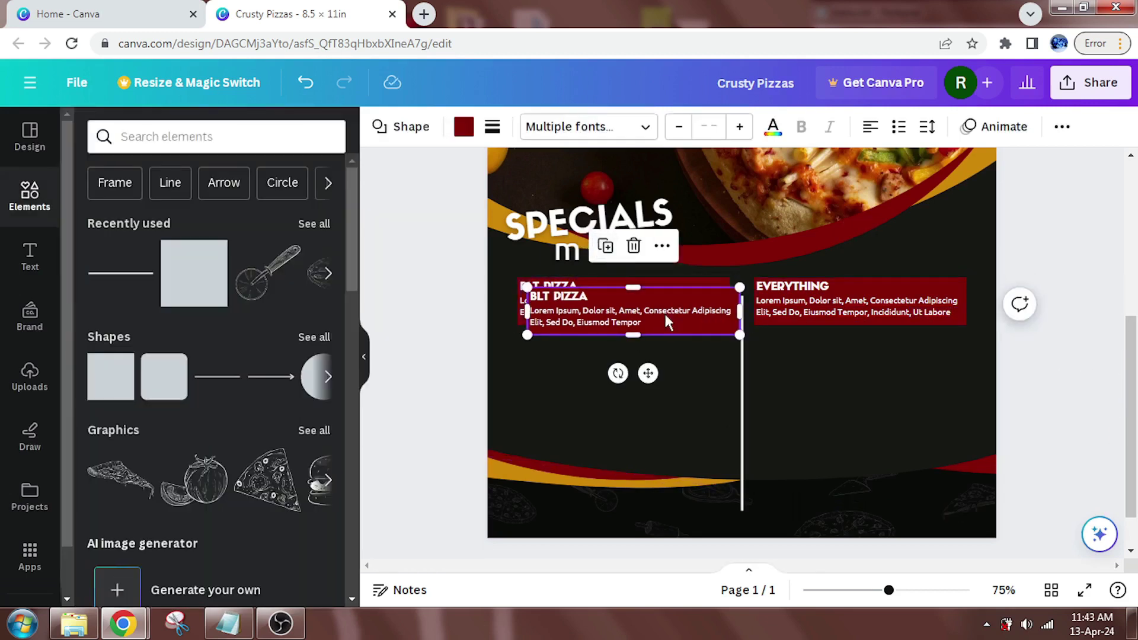
{"action": "left_click_drag", "start_coordinate": [653, 301], "coordinate": [654, 354]}
{"action": "key", "text": "ctrl+d"}
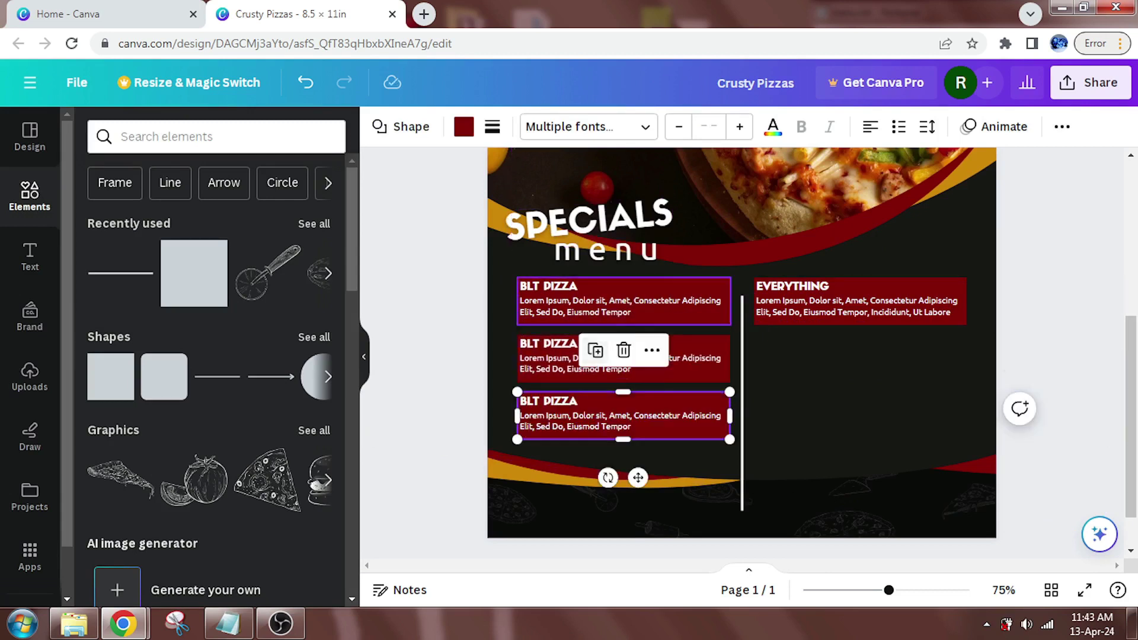
Duplicate the EVERYTHING block twice, stacking the copies below it in line with the rows across the divider
{"action": "left_click", "coordinate": [855, 303]}
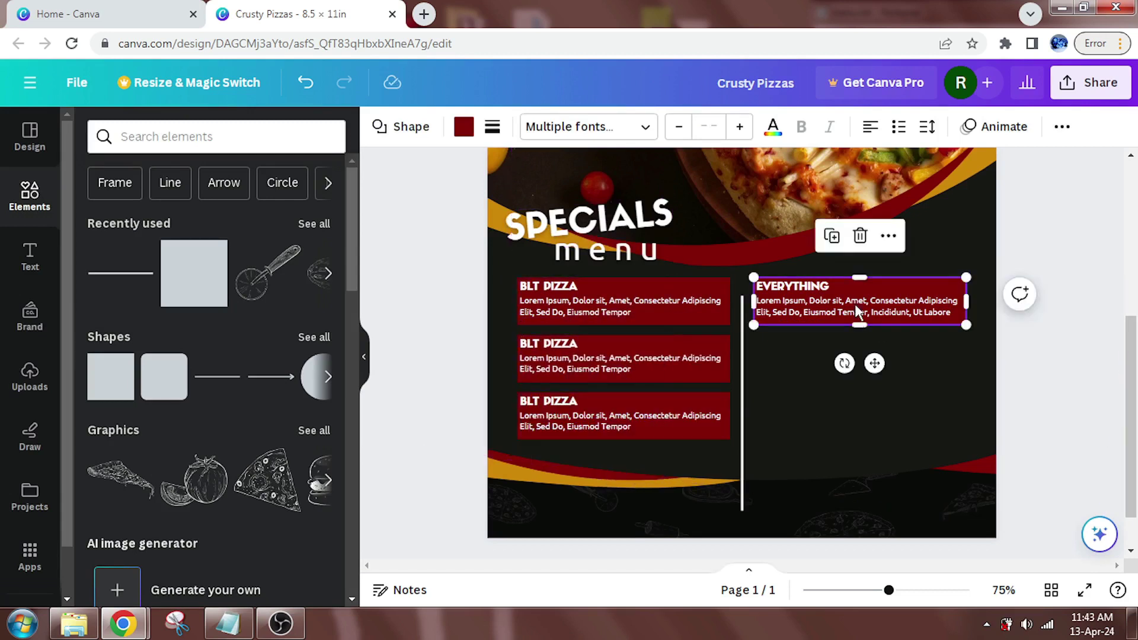
{"action": "left_click", "coordinate": [841, 246]}
{"action": "left_click_drag", "start_coordinate": [835, 328], "coordinate": [845, 348]}
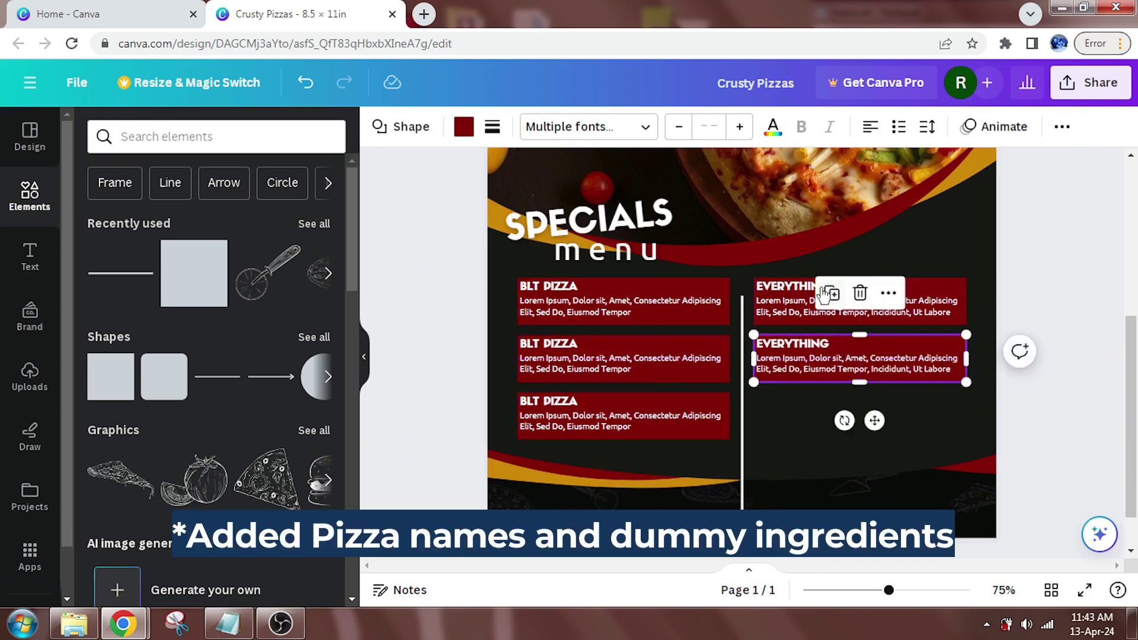
{"action": "key", "text": "ctrl+d"}
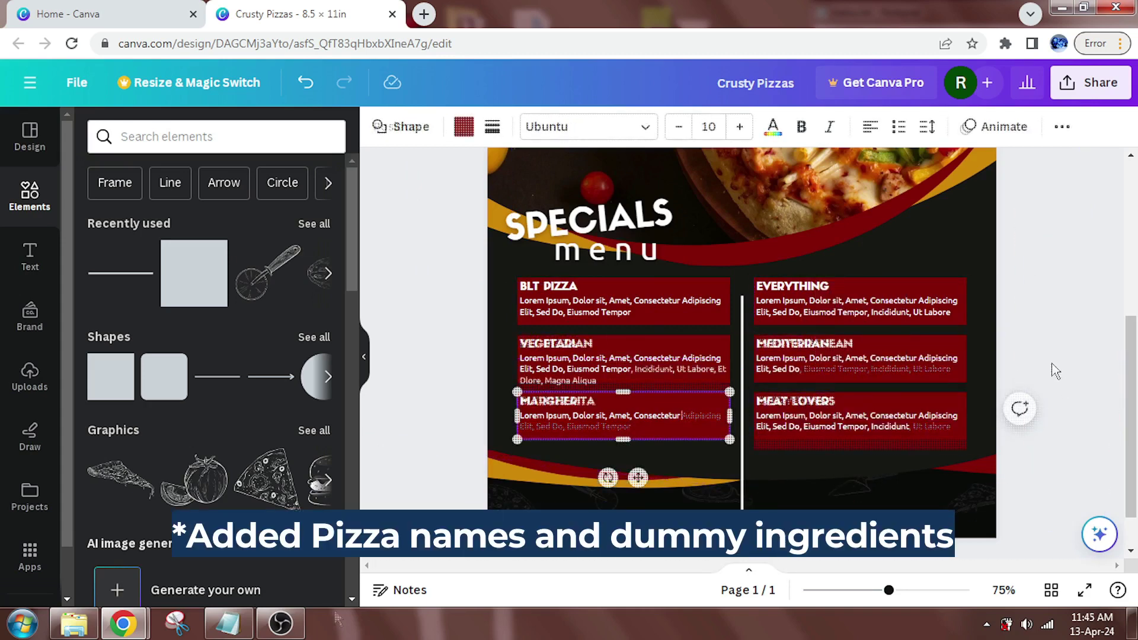
Move the MARGHERITA block slightly down to leave a gap below the VEGETARIAN block
{"action": "left_click", "coordinate": [1054, 371]}
{"action": "left_click_drag", "start_coordinate": [661, 422], "coordinate": [662, 434]}
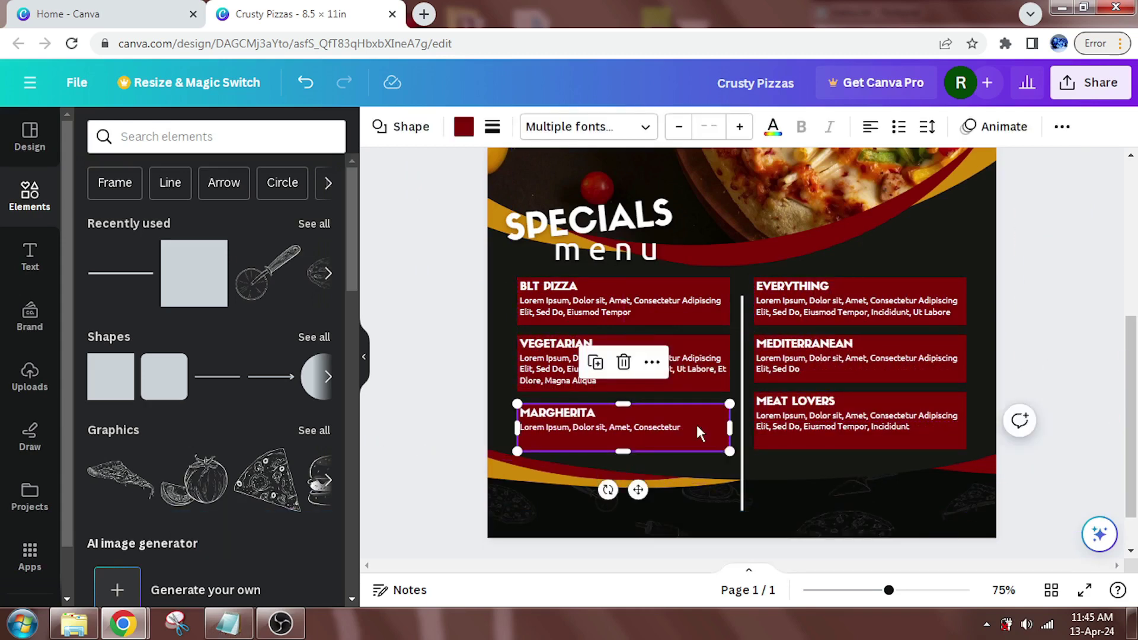
Set the heights of the BLT PIZZA and MARGHERITA blocks to 0.95 in
{"action": "left_click", "coordinate": [704, 372]}
{"action": "left_click", "coordinate": [1061, 126]}
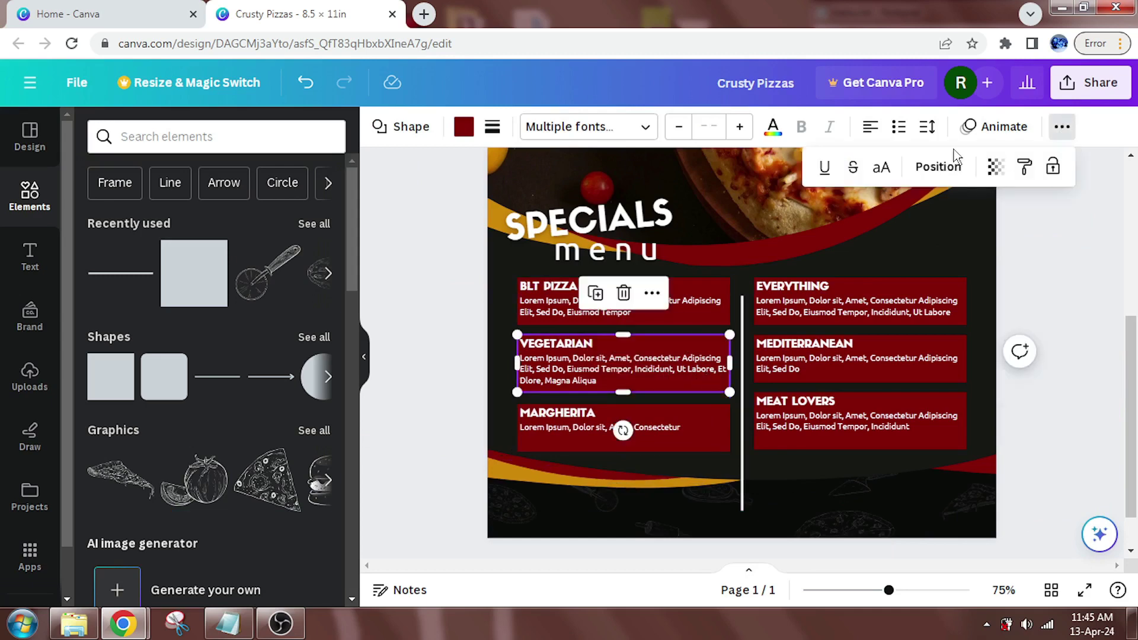
{"action": "left_click", "coordinate": [938, 165]}
{"action": "left_click", "coordinate": [715, 305]}
{"action": "left_click", "coordinate": [189, 451]}
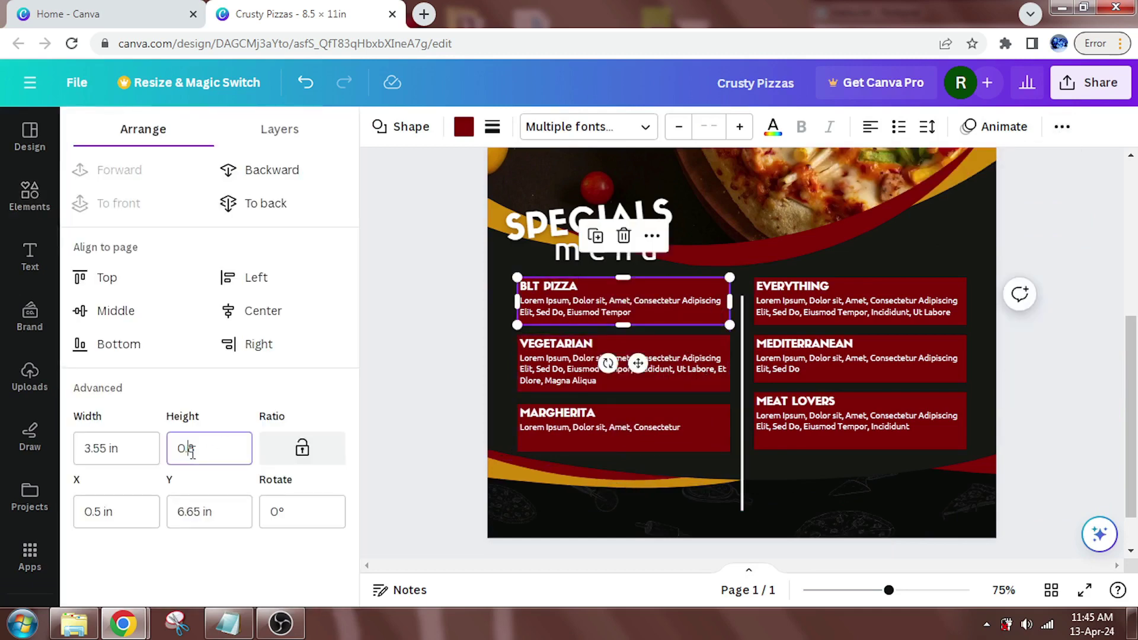
{"action": "left_click", "coordinate": [671, 427]}
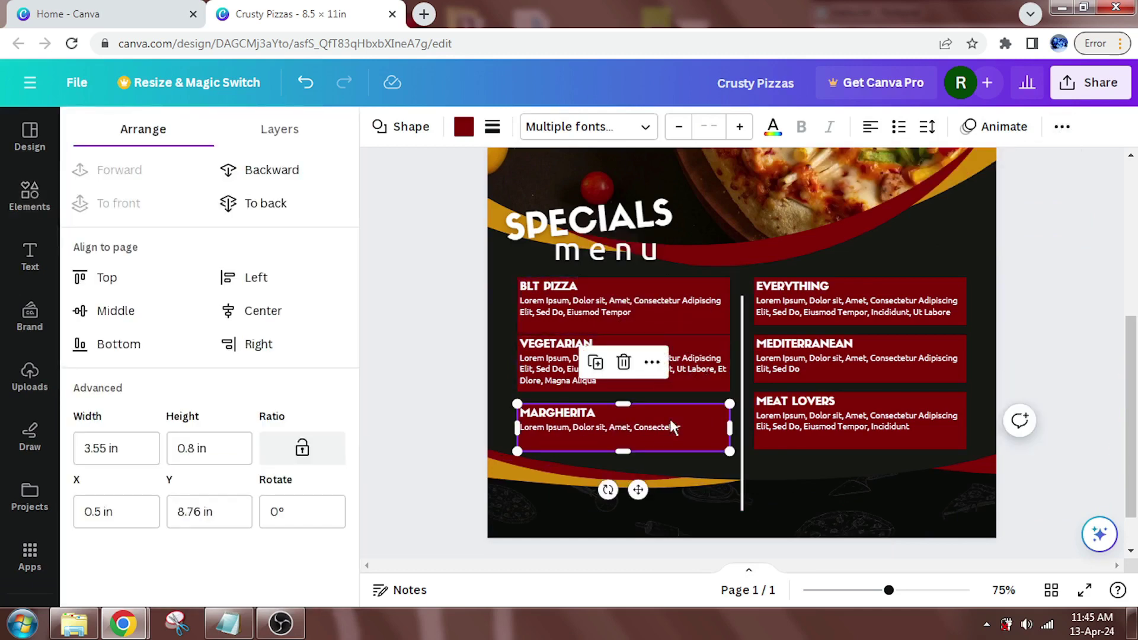
{"action": "left_click", "coordinate": [190, 457]}
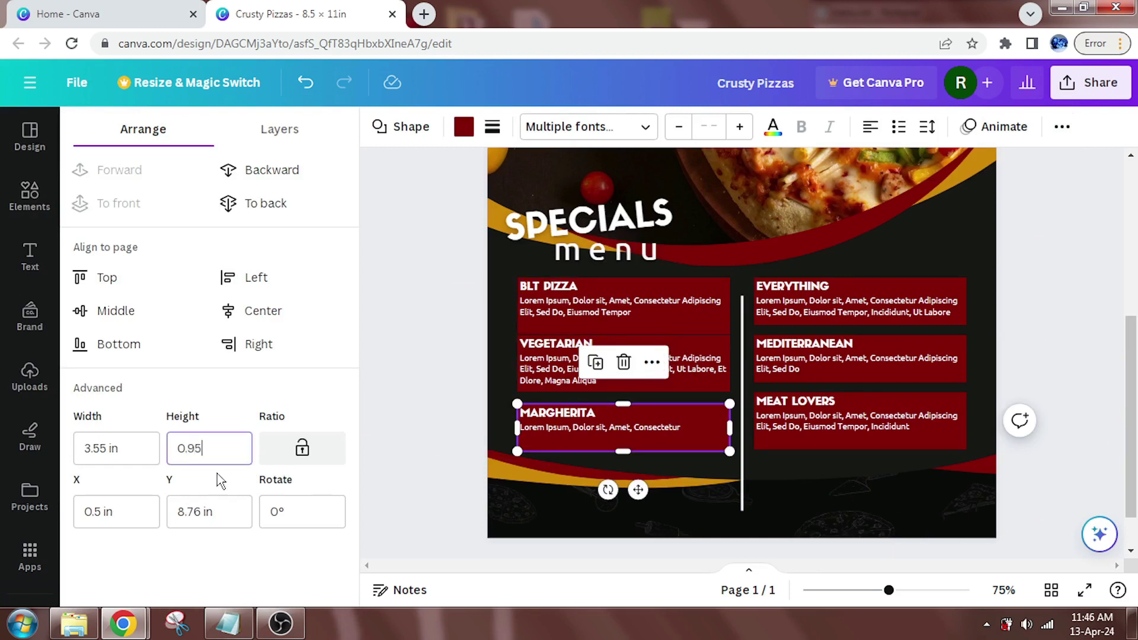
{"action": "type", "text": "95"}
Set the heights of the MEAT LOVERS, MEDITERRANEAN and EVERYTHING blocks to 0.95 in
{"action": "left_click", "coordinate": [848, 422]}
{"action": "left_click", "coordinate": [199, 459]}
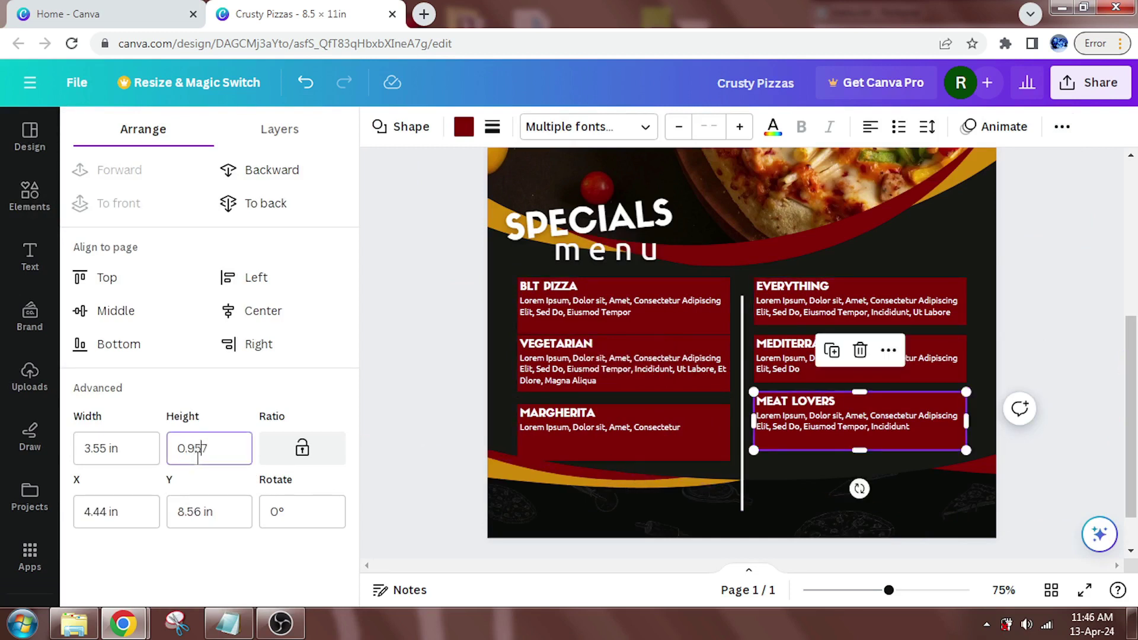
{"action": "type", "text": "5"}
{"action": "key", "text": "Delete"}
{"action": "key", "text": "Return"}
{"action": "left_click", "coordinate": [760, 348]}
{"action": "left_click", "coordinate": [191, 454]}
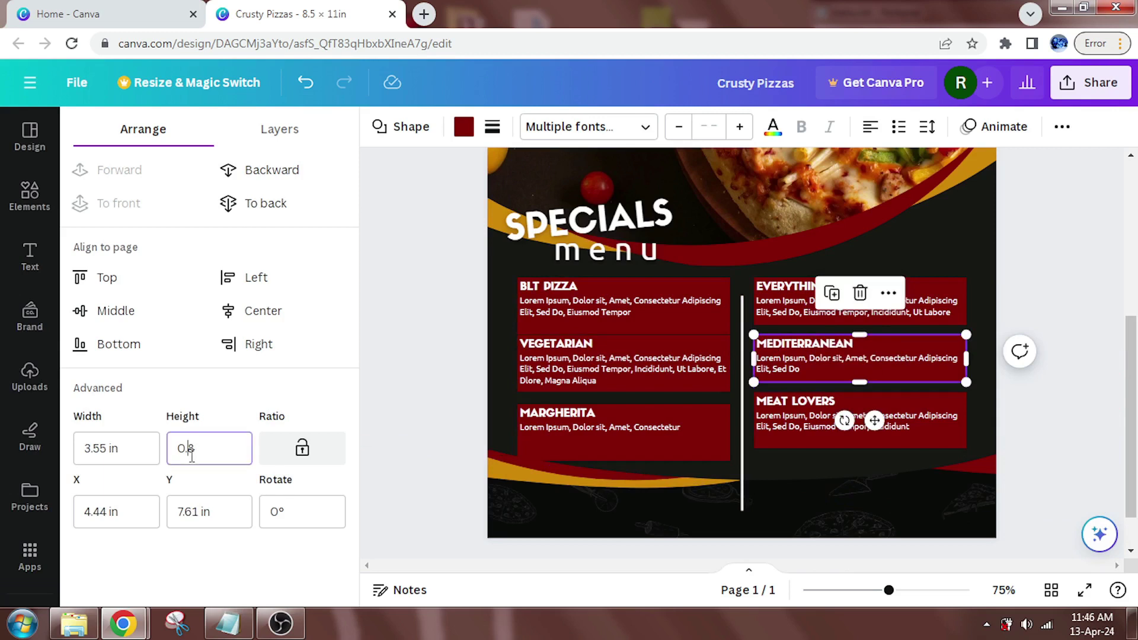
{"action": "left_click", "coordinate": [783, 302]}
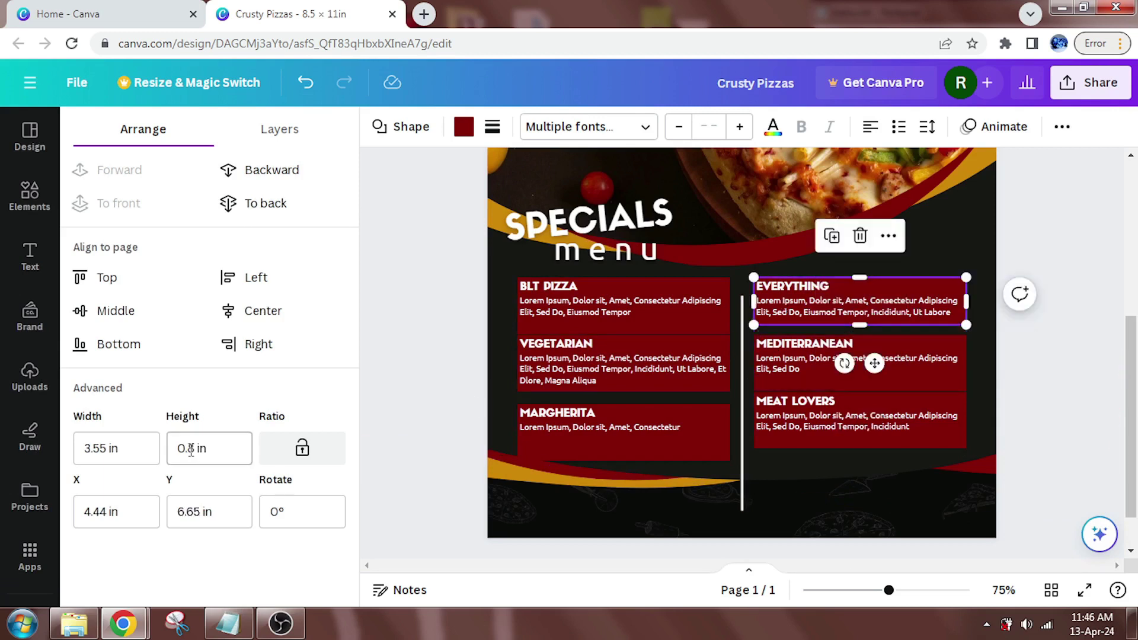
{"action": "left_click", "coordinate": [198, 455]}
{"action": "type", "text": "5"}
{"action": "key", "text": "Return"}
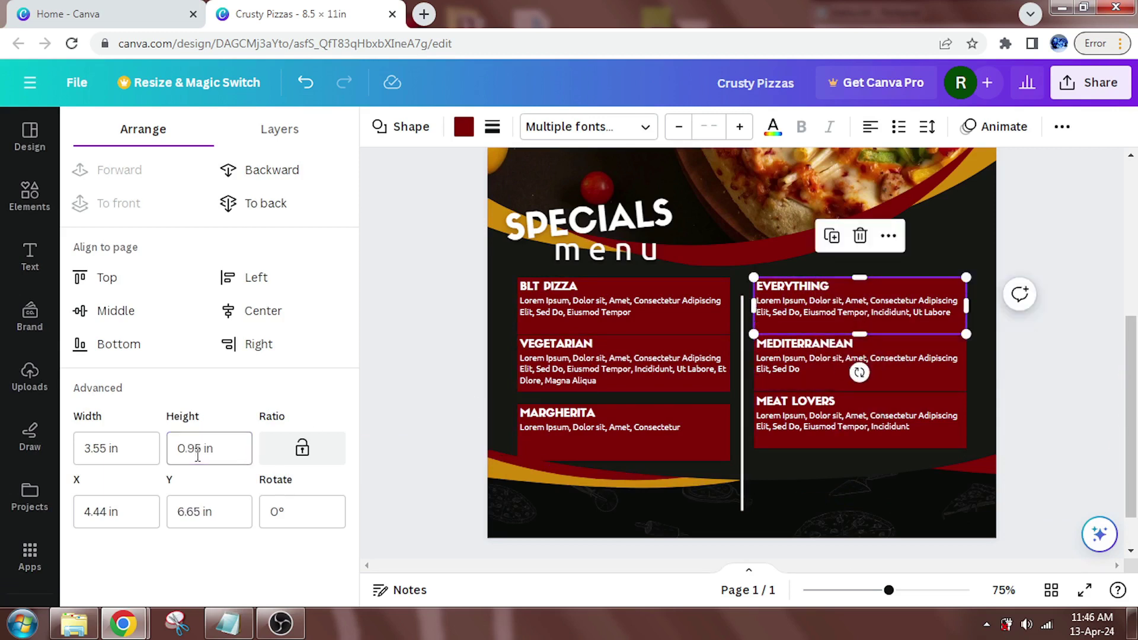
Reposition the second- and third-row pizza blocks so both columns have small, equal vertical gaps
{"action": "left_click_drag", "start_coordinate": [642, 374], "coordinate": [637, 369]}
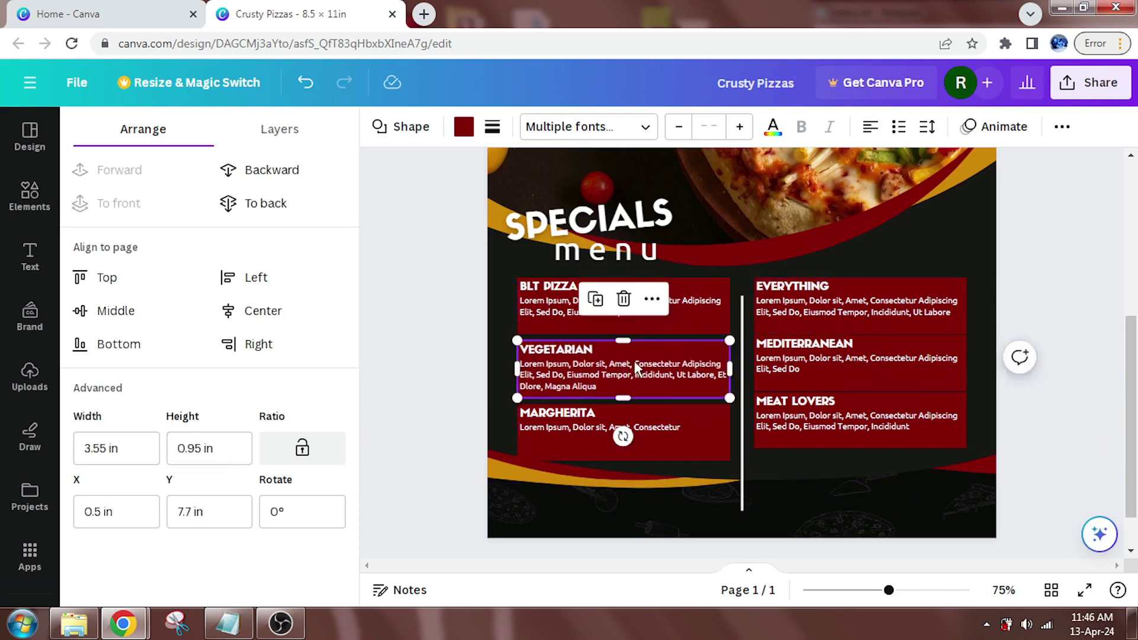
{"action": "left_click", "coordinate": [859, 362]}
{"action": "left_click", "coordinate": [879, 418]}
{"action": "left_click_drag", "start_coordinate": [878, 417], "coordinate": [878, 428]}
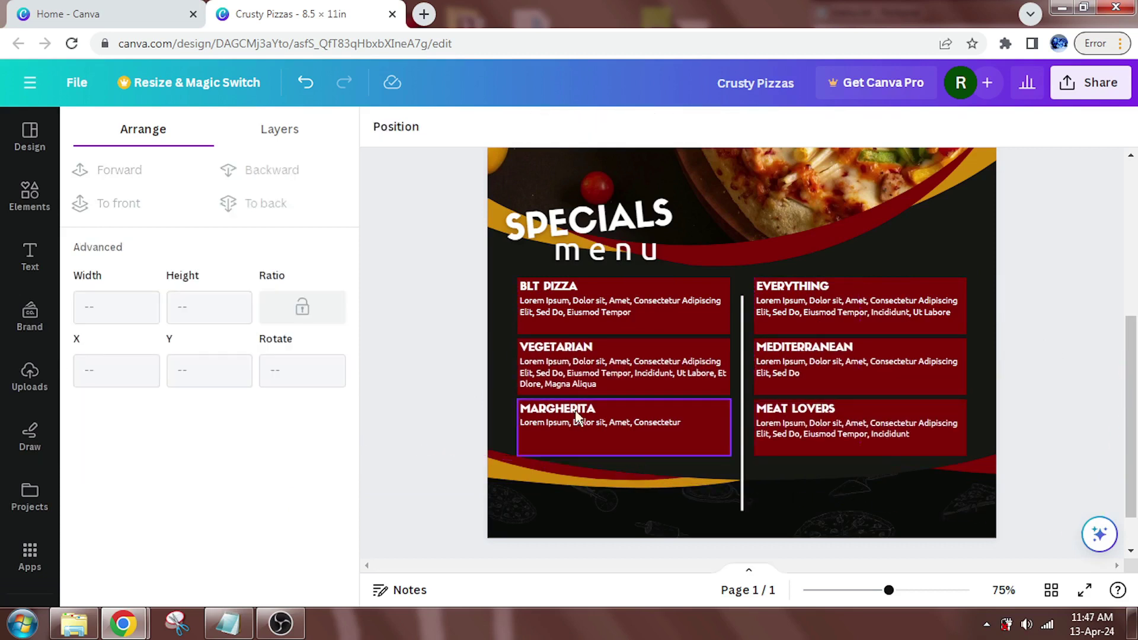
Remove the dark red fill from all six pizza blocks together by applying no colour
{"action": "left_click", "coordinate": [656, 313]}
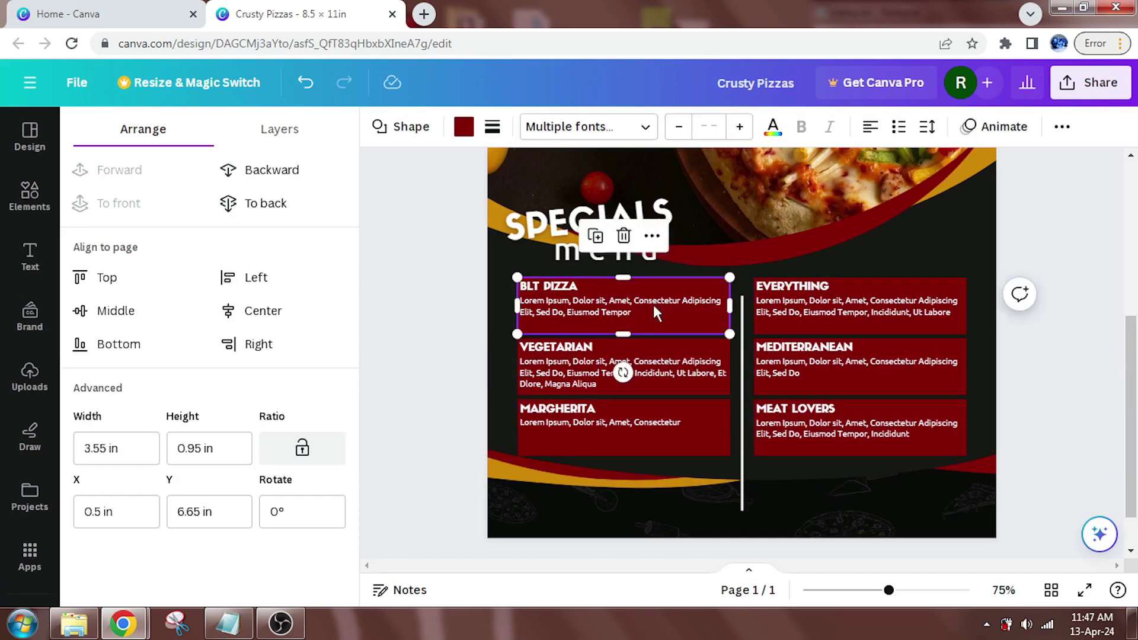
{"action": "left_click", "coordinate": [677, 368], "text": "shift"}
{"action": "left_click", "coordinate": [673, 415], "text": "shift"}
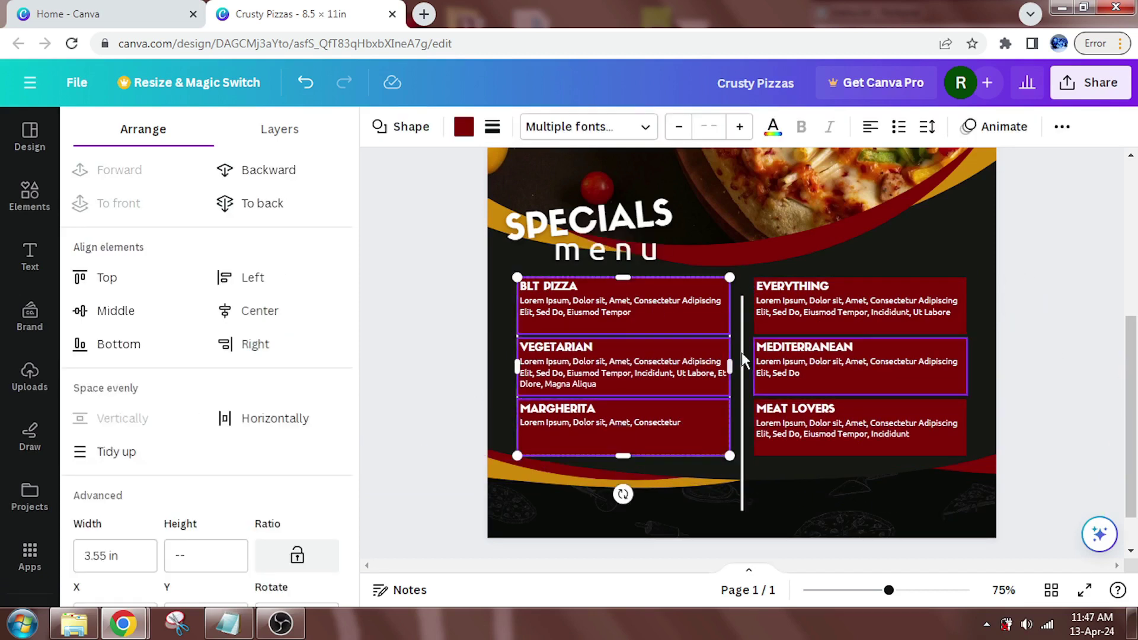
{"action": "left_click", "coordinate": [812, 308], "text": "shift"}
{"action": "left_click", "coordinate": [828, 411], "text": "shift"}
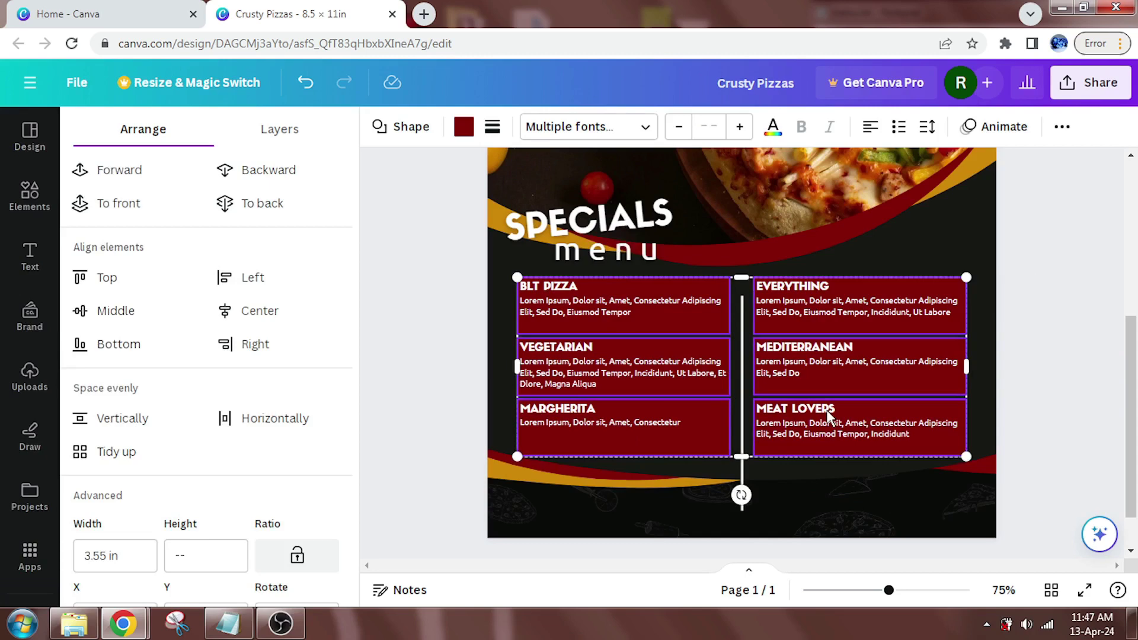
{"action": "left_click", "coordinate": [464, 126]}
{"action": "left_click", "coordinate": [135, 227]}
Justify the text in all six pizza blocks
{"action": "left_click", "coordinate": [870, 126]}
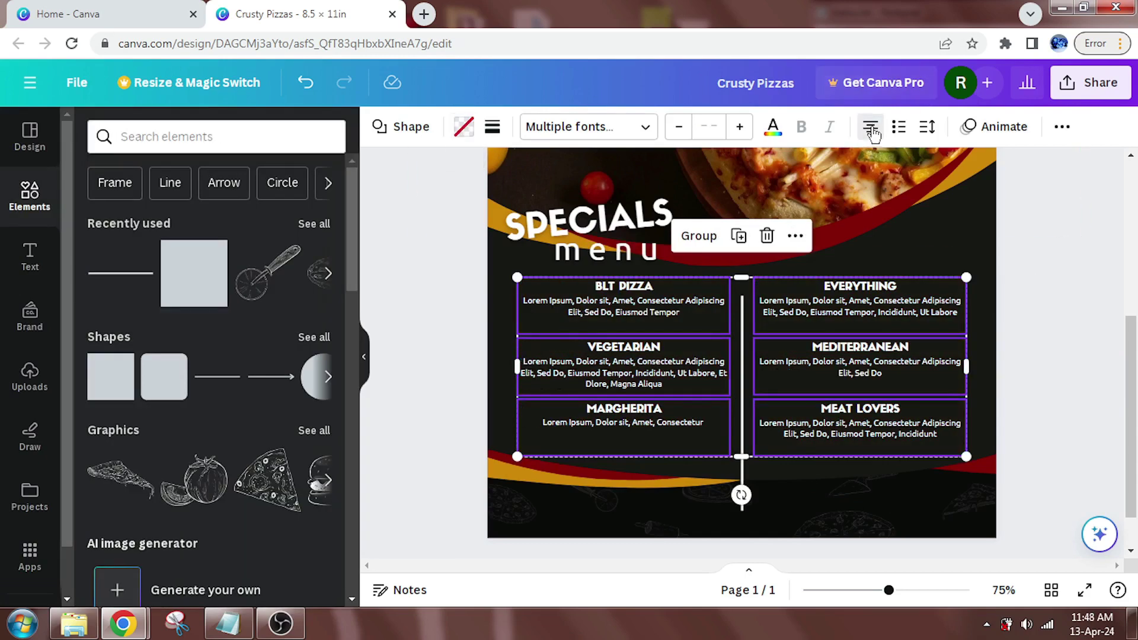
{"action": "left_click", "coordinate": [870, 126]}
{"action": "left_click", "coordinate": [870, 126]}
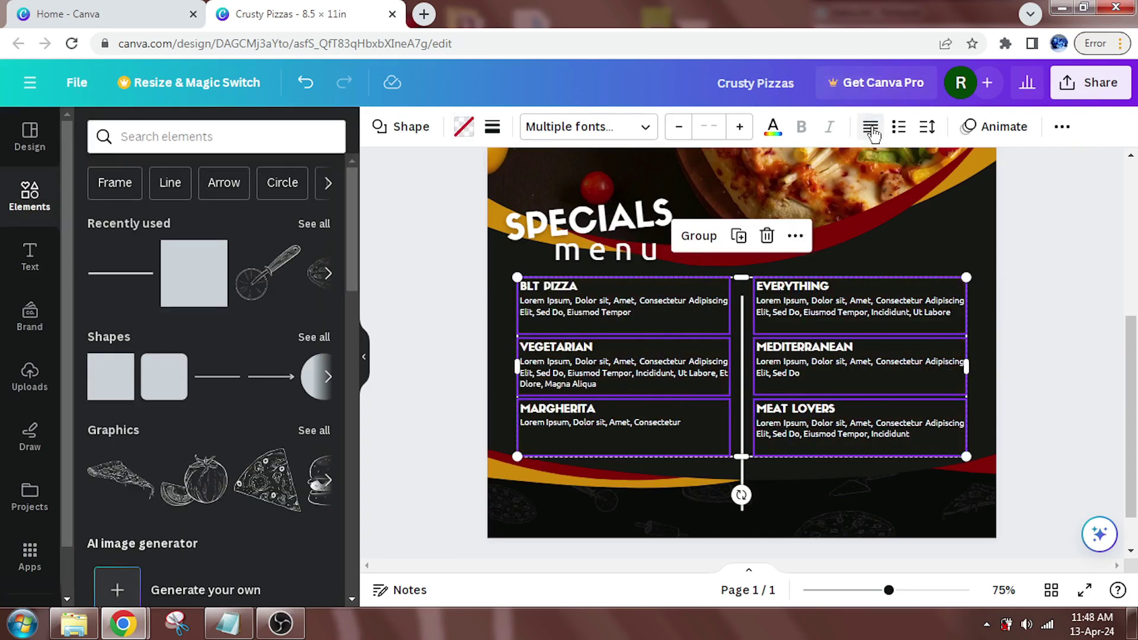
{"action": "left_click", "coordinate": [1107, 414]}
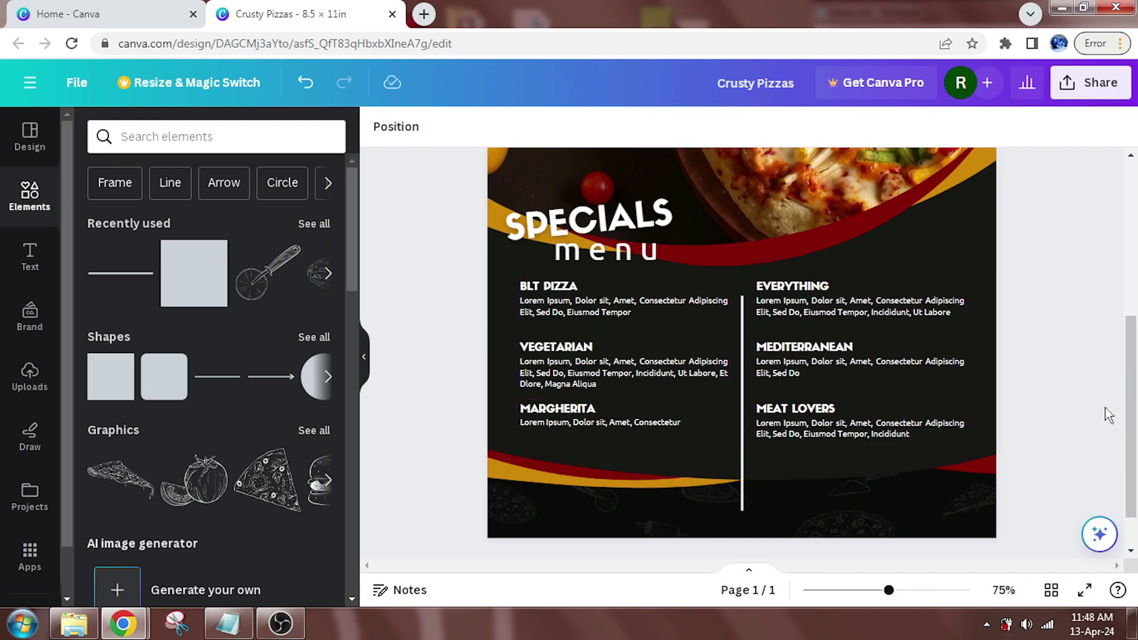
Delete the vertical divider and add a horizontal line about 3.6 in long above the SPECIALS title, matching the first column's width
{"action": "left_click", "coordinate": [740, 418]}
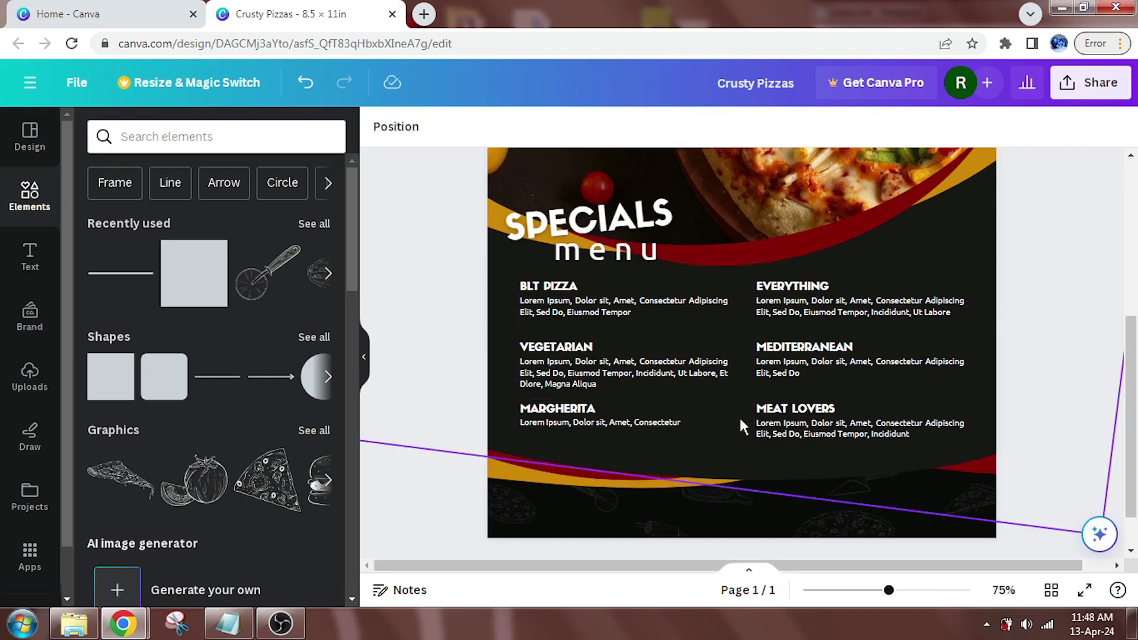
{"action": "key", "text": "Delete"}
{"action": "left_click", "coordinate": [122, 291]}
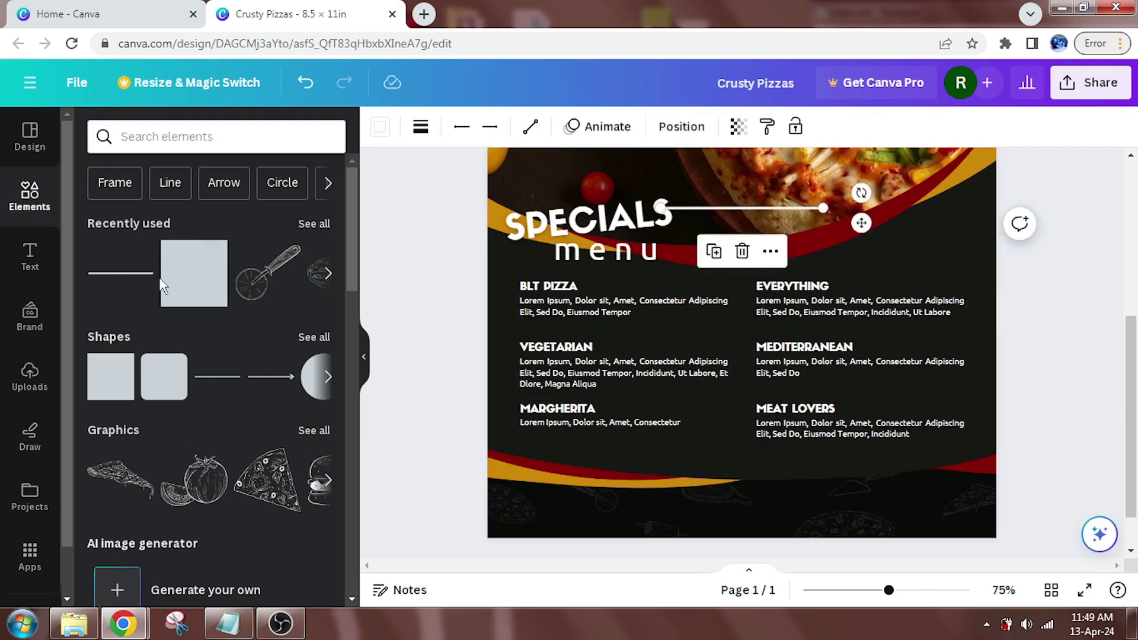
{"action": "left_click_drag", "start_coordinate": [719, 214], "coordinate": [575, 170]}
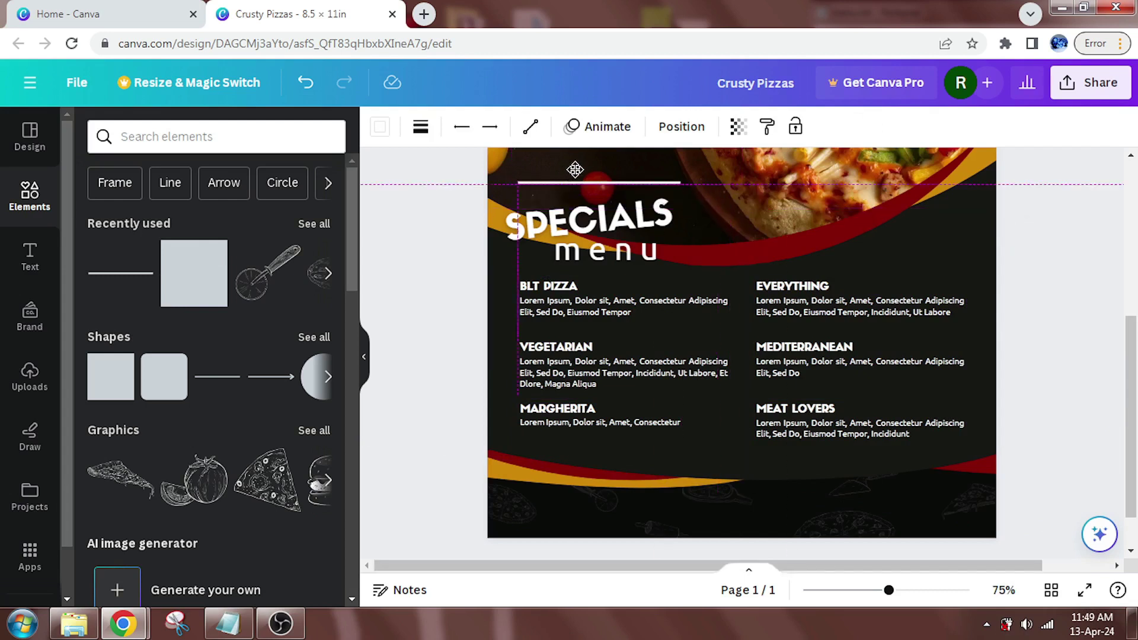
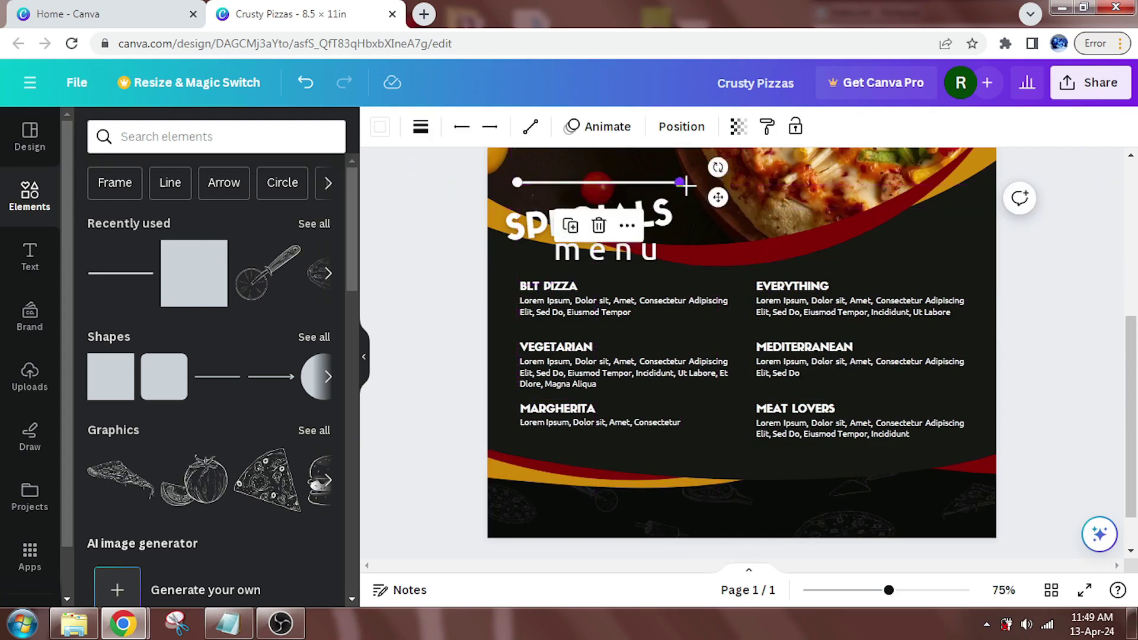
{"action": "left_click_drag", "start_coordinate": [681, 183], "coordinate": [728, 185]}
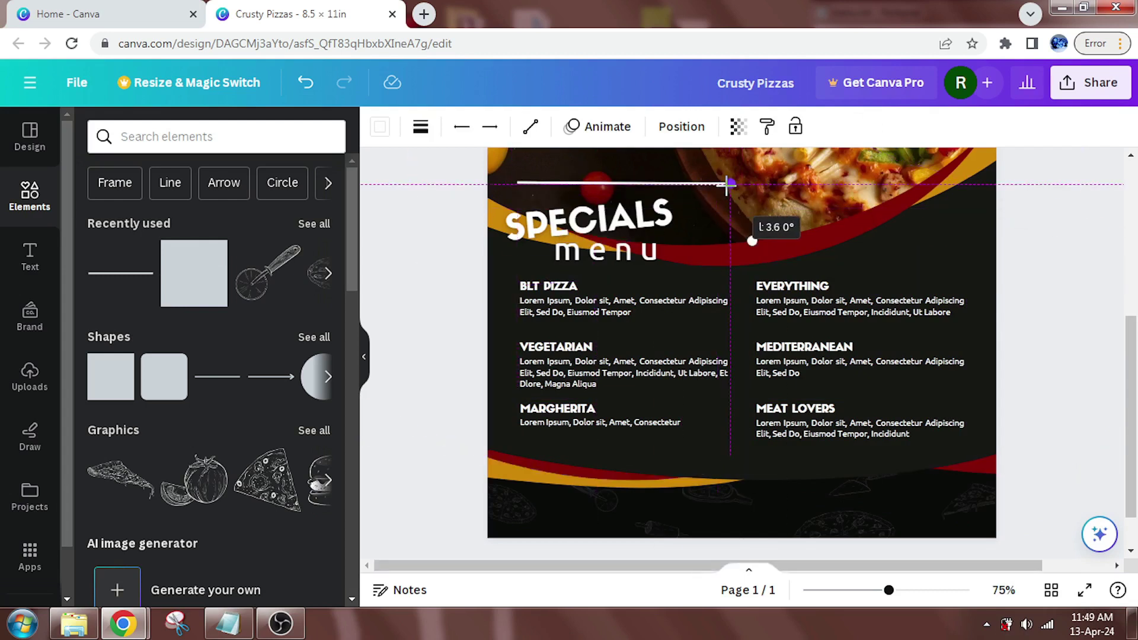
Reduce the horizontal line's weight to a thin stroke and colour it with the gold document colour
{"action": "left_click", "coordinate": [421, 126]}
{"action": "left_click", "coordinate": [427, 365]}
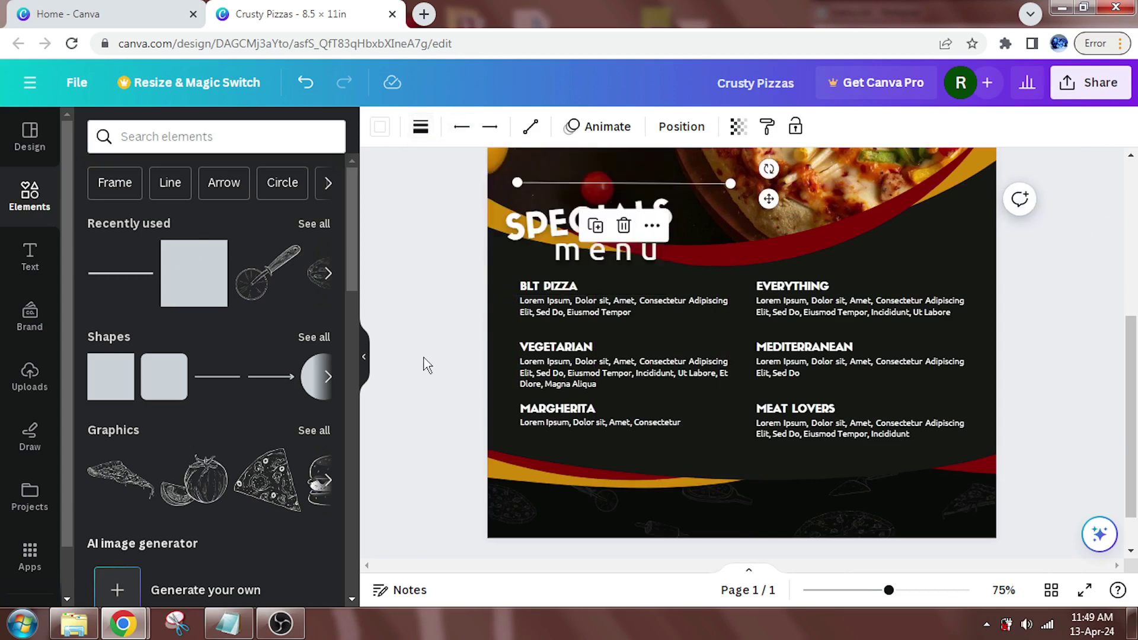
{"action": "left_click", "coordinate": [380, 127]}
{"action": "left_click", "coordinate": [270, 227]}
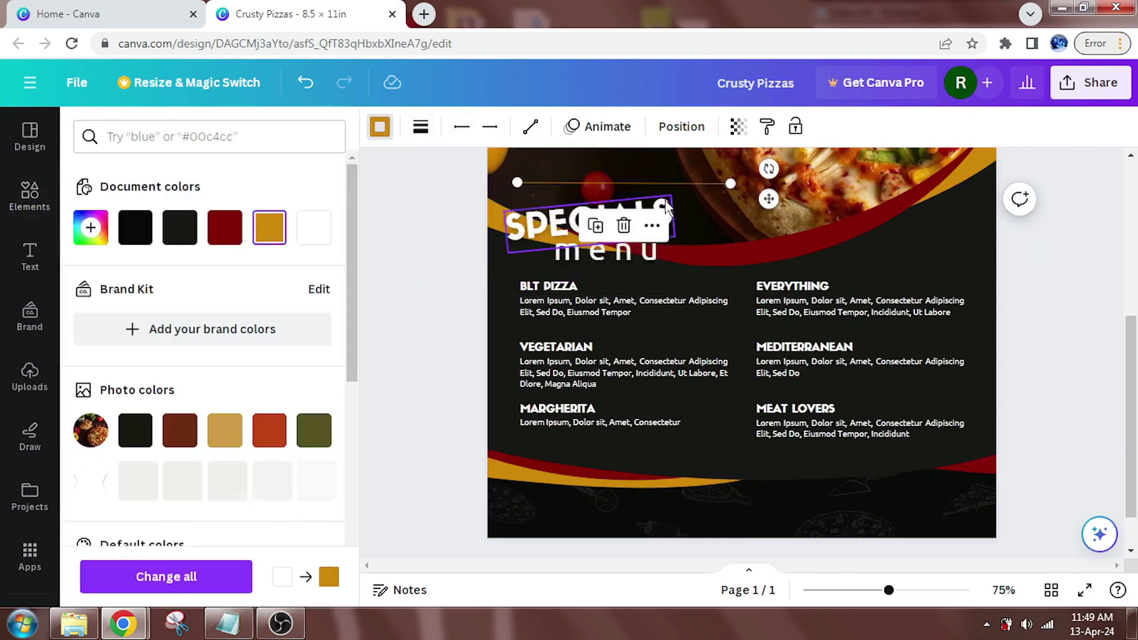
Place the gold line beneath the BLT PIZZA name and put copies beneath VEGETARIAN and MARGHERITA
{"action": "left_click_drag", "start_coordinate": [660, 188], "coordinate": [662, 300]}
{"action": "left_click", "coordinate": [681, 126]}
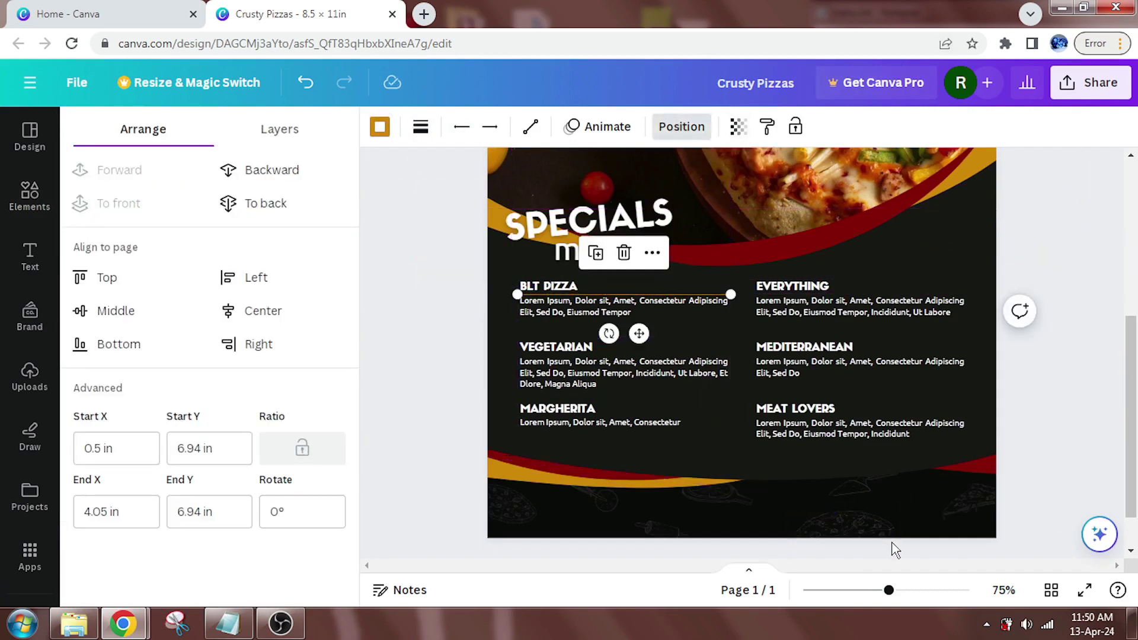
{"action": "mouse_move", "coordinate": [888, 590]}
{"action": "left_mouse_down"}
{"action": "mouse_move", "coordinate": [915, 598]}
{"action": "mouse_move", "coordinate": [895, 593]}
{"action": "mouse_move", "coordinate": [905, 591]}
{"action": "left_mouse_up"}
{"action": "left_click_drag", "start_coordinate": [553, 296], "coordinate": [577, 386]}
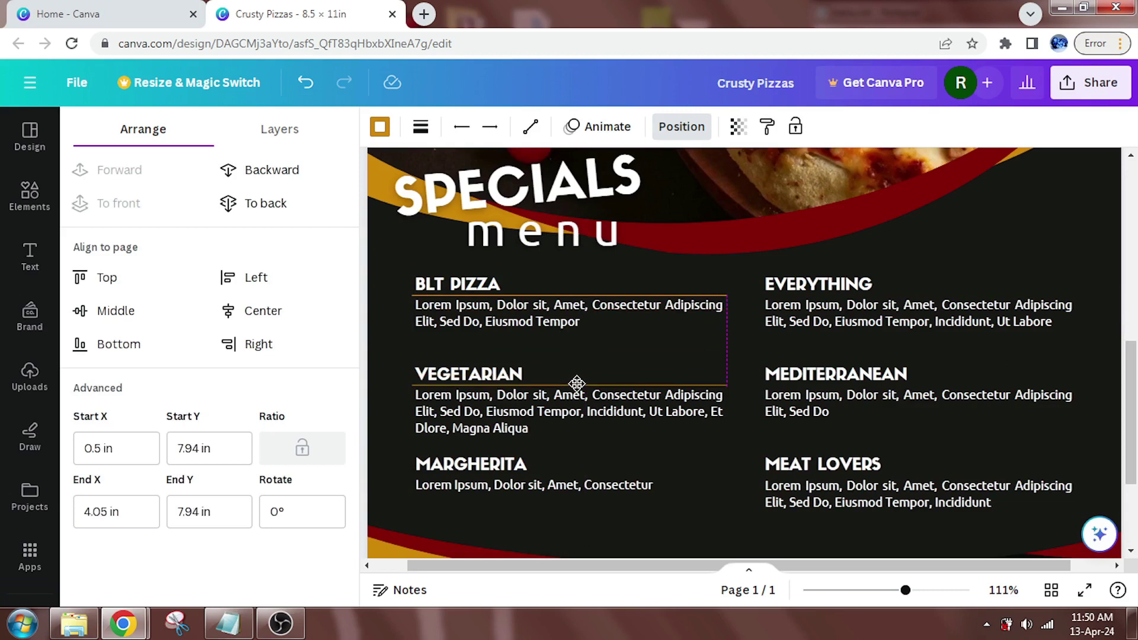
{"action": "left_click", "coordinate": [536, 339]}
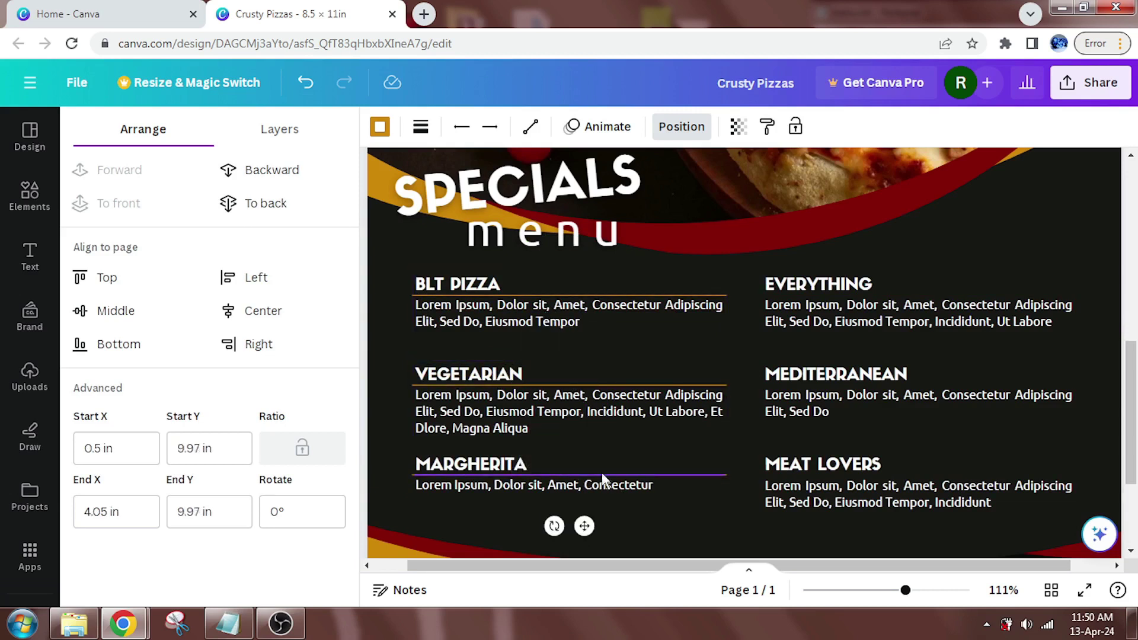
Place copies of the gold line beneath the EVERYTHING, MEDITERRANEAN and MEAT LOVERS names, aligned with their text blocks
{"action": "left_click_drag", "start_coordinate": [602, 473], "coordinate": [999, 243]}
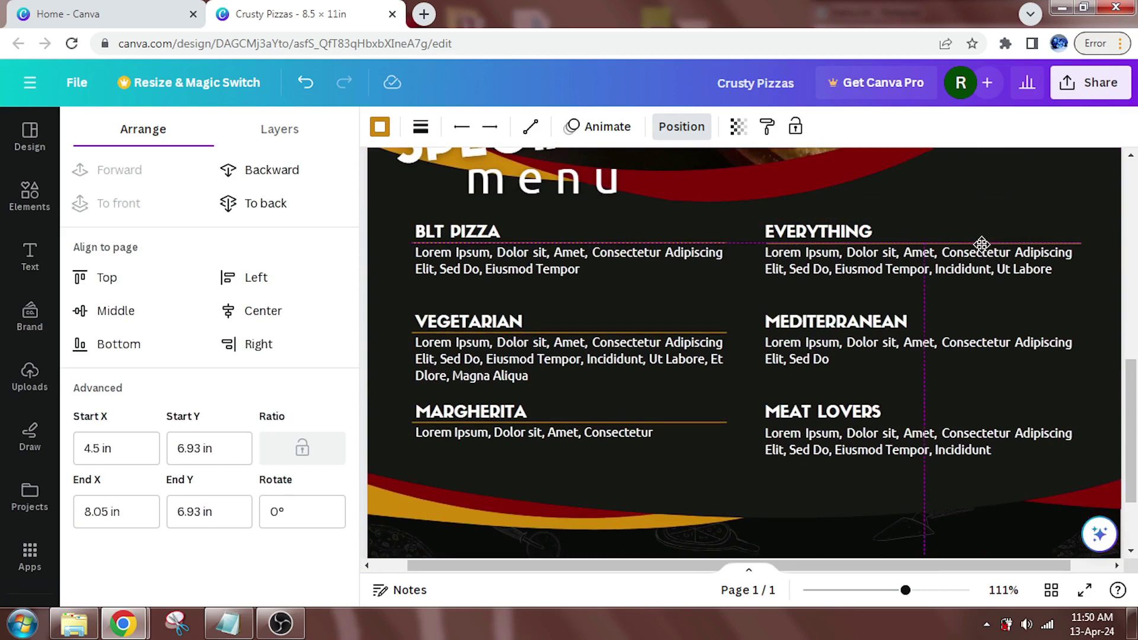
{"action": "left_click_drag", "start_coordinate": [973, 244], "coordinate": [974, 244]}
{"action": "scroll", "coordinate": [924, 240], "scroll_direction": "up", "scroll_amount": 1}
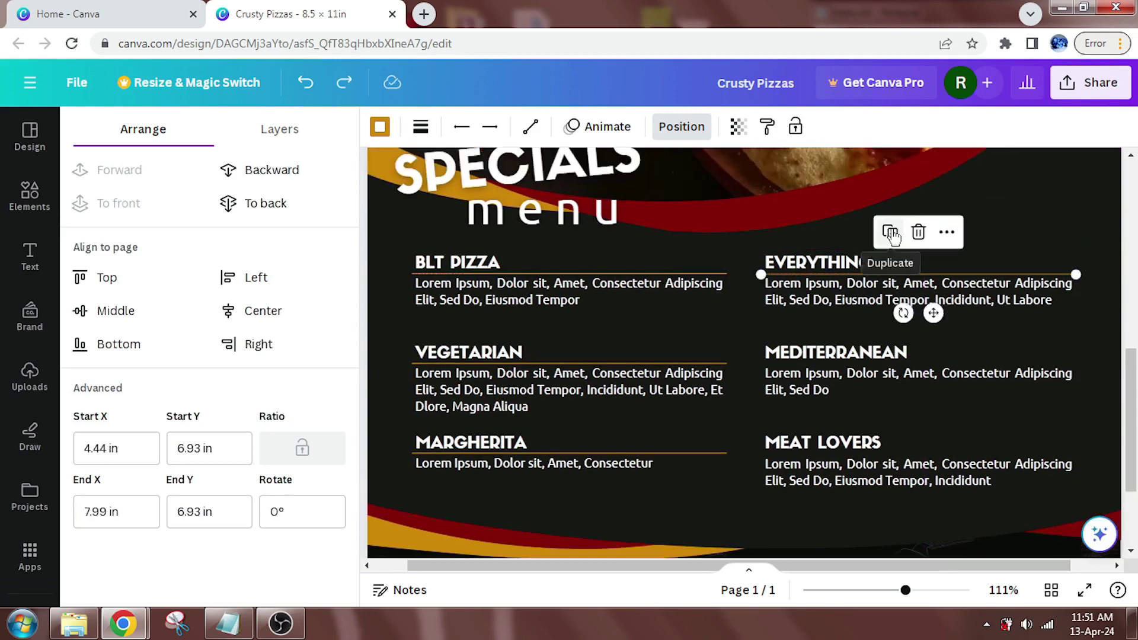
{"action": "left_click", "coordinate": [891, 234]}
{"action": "left_click_drag", "start_coordinate": [946, 289], "coordinate": [920, 367]}
{"action": "left_click", "coordinate": [889, 323]}
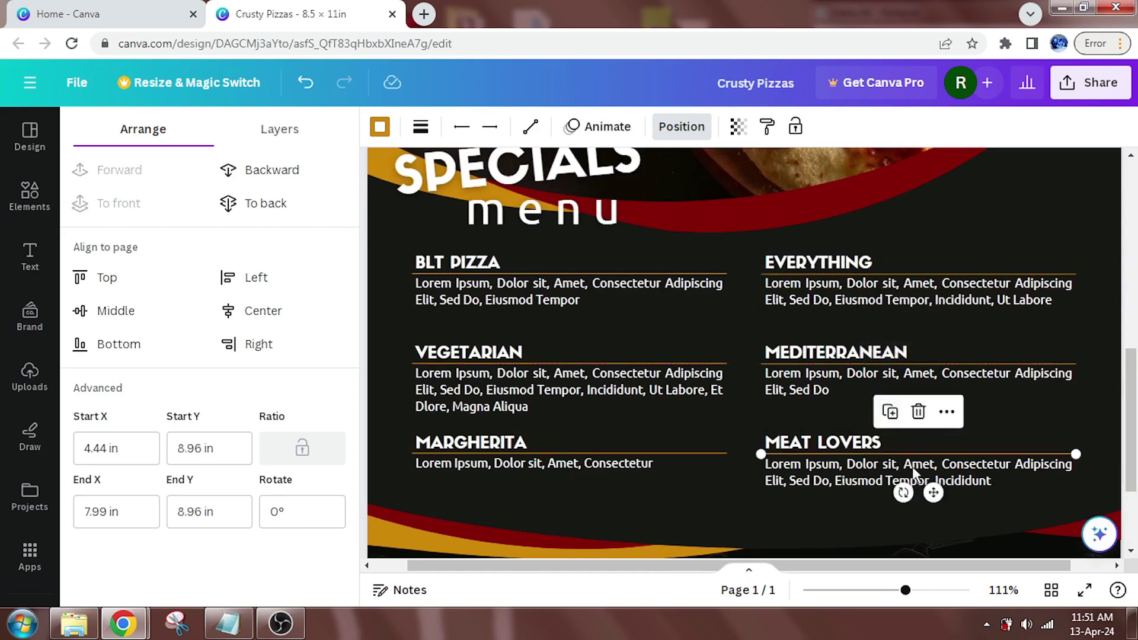
{"action": "left_click", "coordinate": [789, 537]}
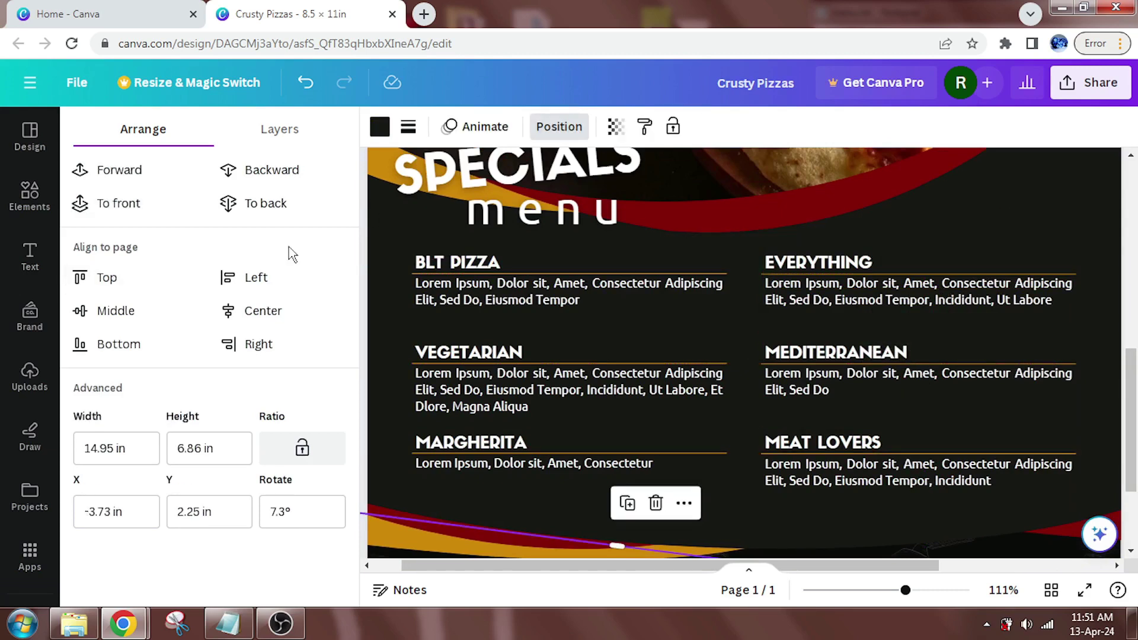
Add a body text box reading "20.79" and place it above the far end of the BLT PIZZA line
{"action": "left_click", "coordinate": [30, 196]}
{"action": "left_click", "coordinate": [31, 255]}
{"action": "left_click", "coordinate": [217, 438]}
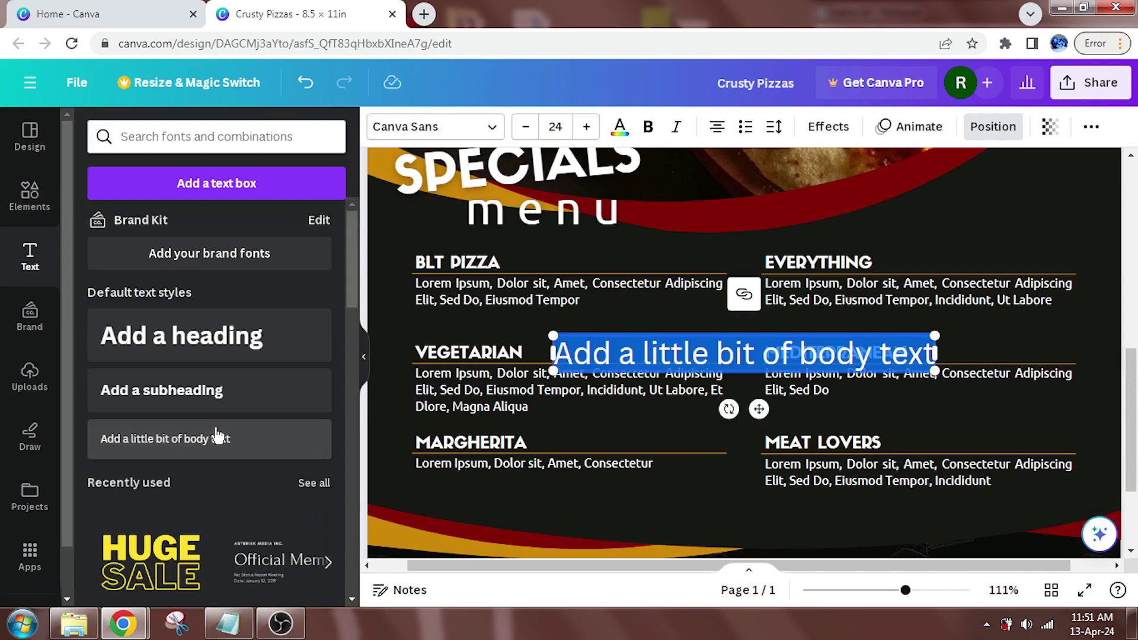
{"action": "type", "text": "20.78"}
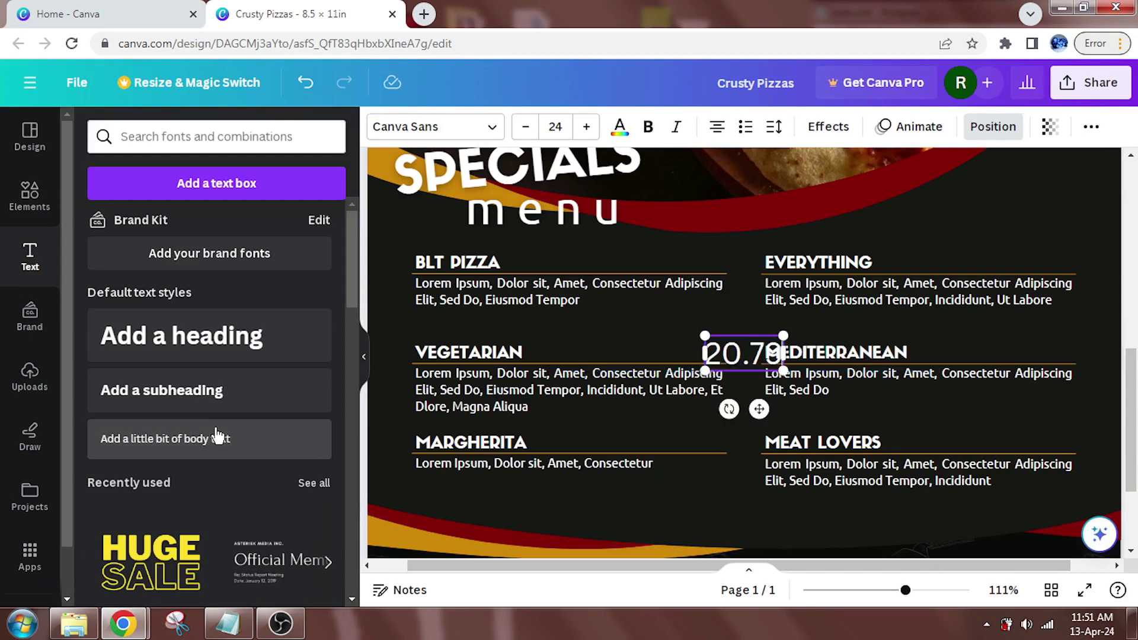
{"action": "left_click", "coordinate": [230, 629]}
{"action": "left_click", "coordinate": [229, 628]}
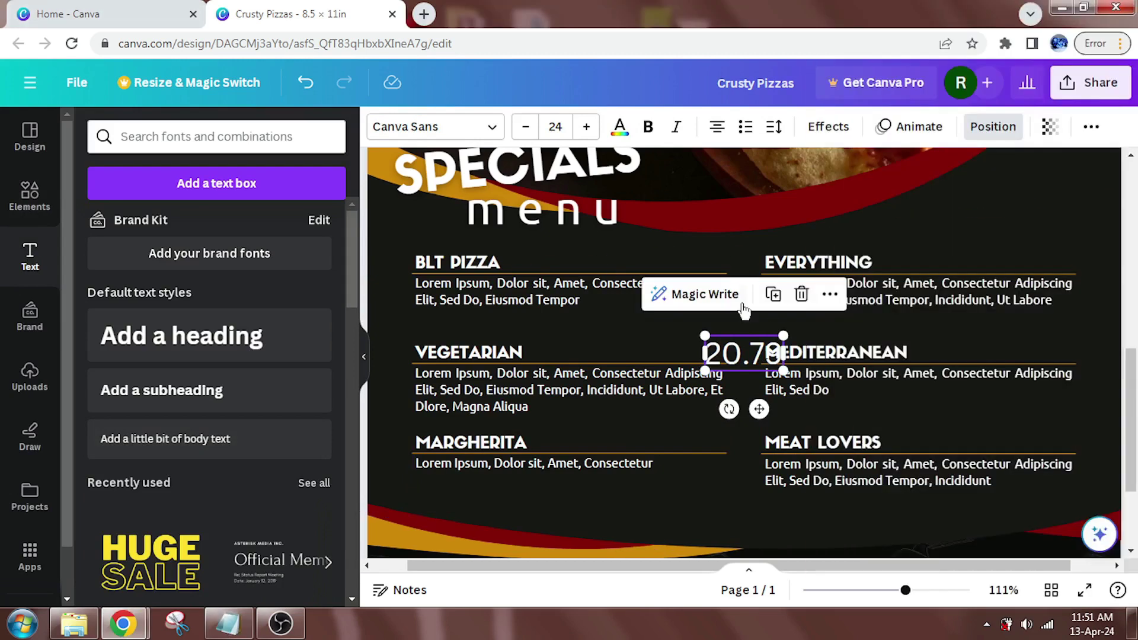
{"action": "left_click_drag", "start_coordinate": [749, 365], "coordinate": [690, 261]}
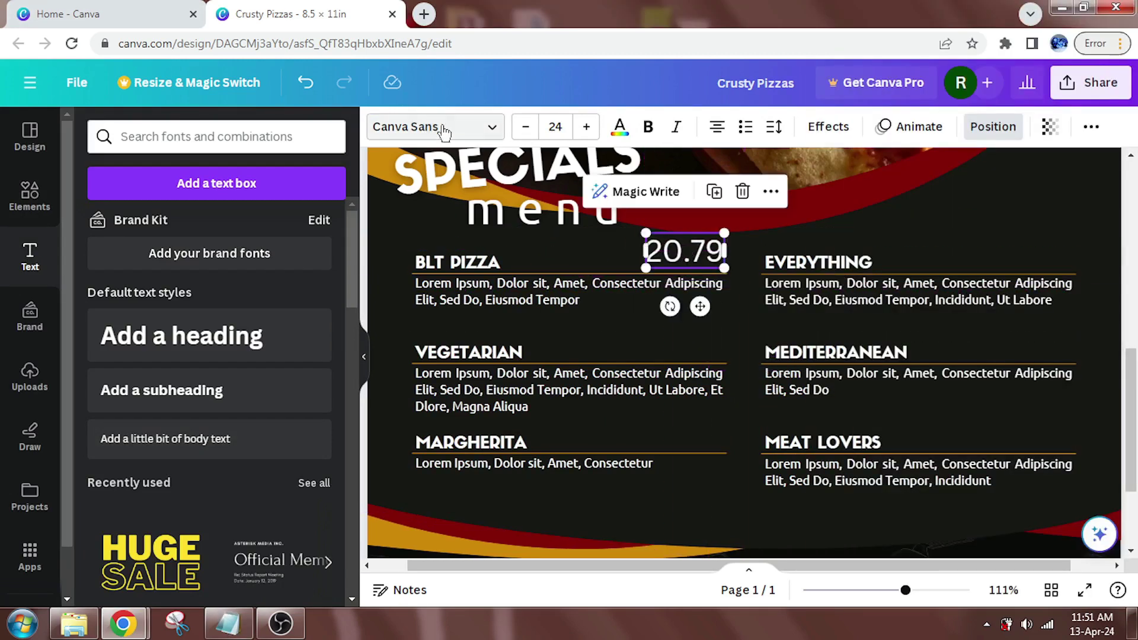
Set the font of the 20.79 price to Ubuntu
{"action": "left_click", "coordinate": [436, 127]}
{"action": "left_click", "coordinate": [223, 270]}
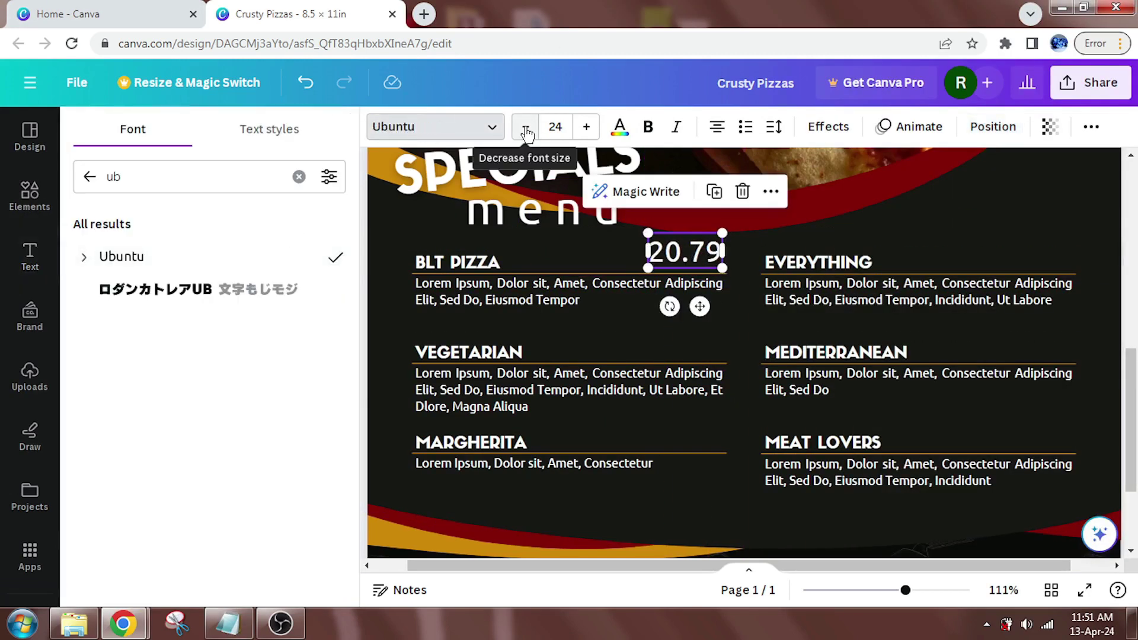
Set the 20.79 price to font size 12 and move it to the far end of the BLT PIZZA line
{"action": "left_click", "coordinate": [555, 126]}
{"action": "left_click", "coordinate": [585, 154]}
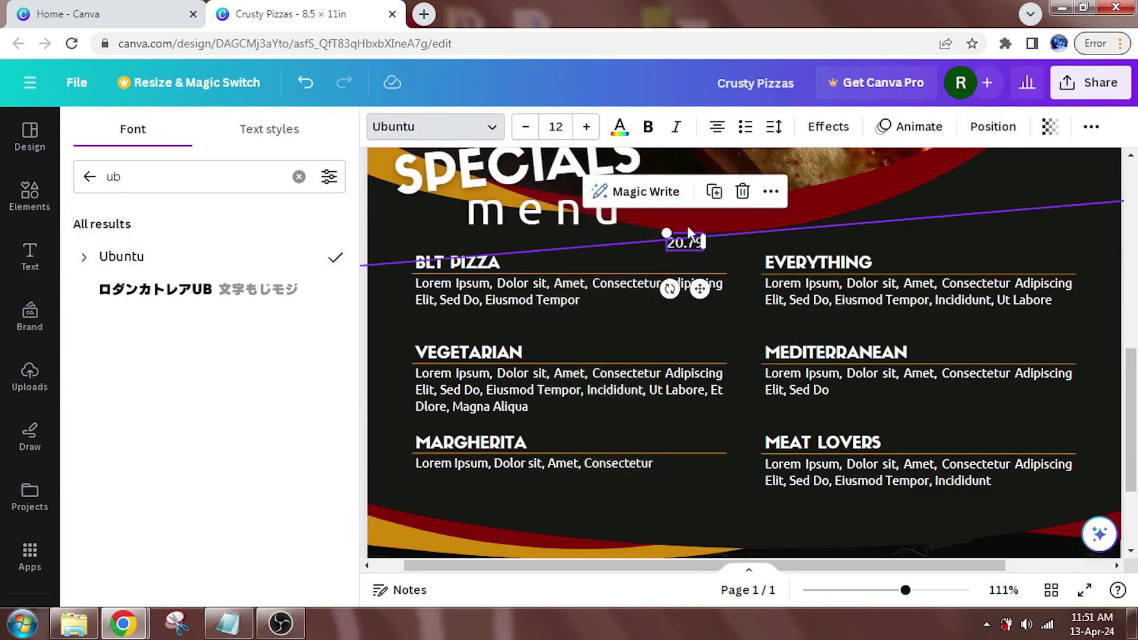
{"action": "left_click_drag", "start_coordinate": [683, 241], "coordinate": [719, 255]}
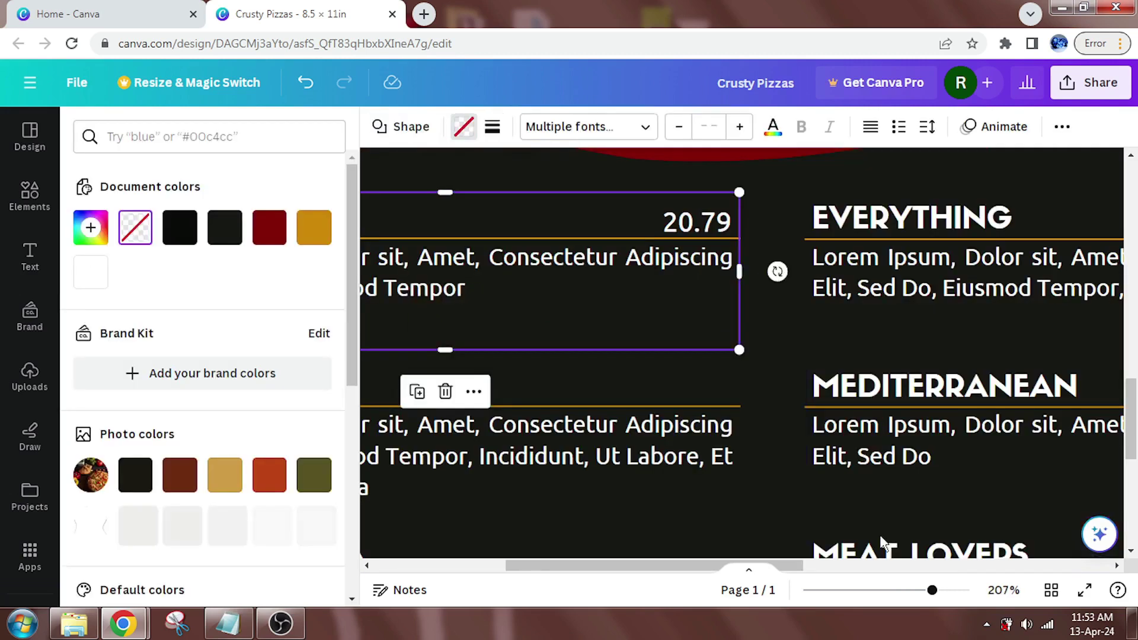
Place copies of the 20.79 price above the far ends of the VEGETARIAN and MARGHERITA lines, aligned with the BLT PIZZA price
{"action": "left_click_drag", "start_coordinate": [875, 565], "coordinate": [767, 568]}
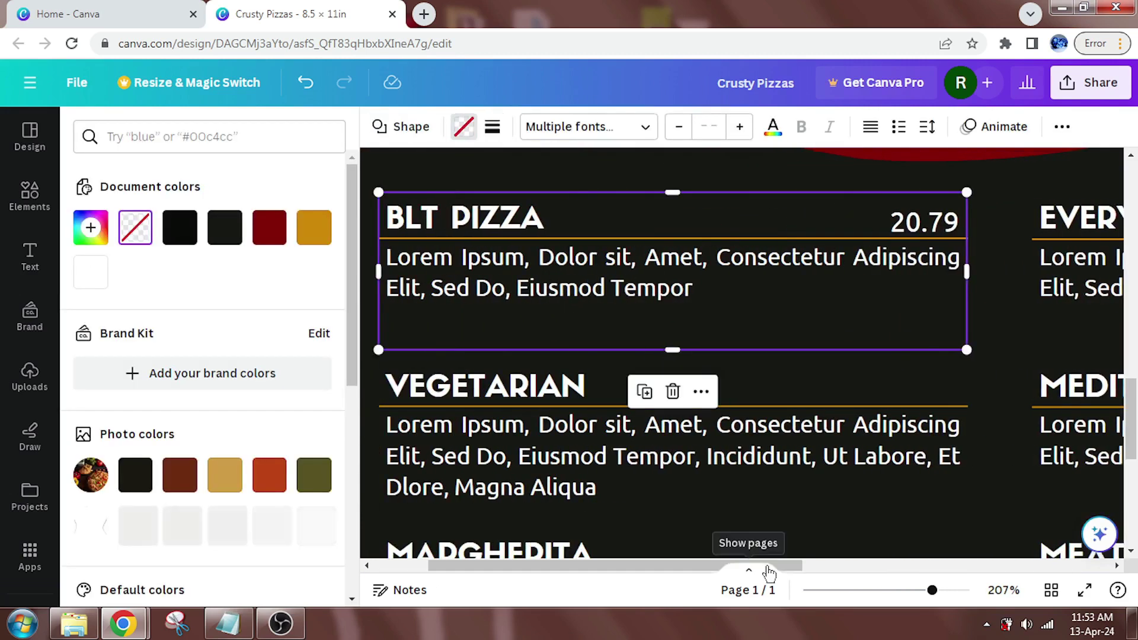
{"action": "left_click_drag", "start_coordinate": [948, 221], "coordinate": [927, 387]}
{"action": "key", "text": "ctrl+d"}
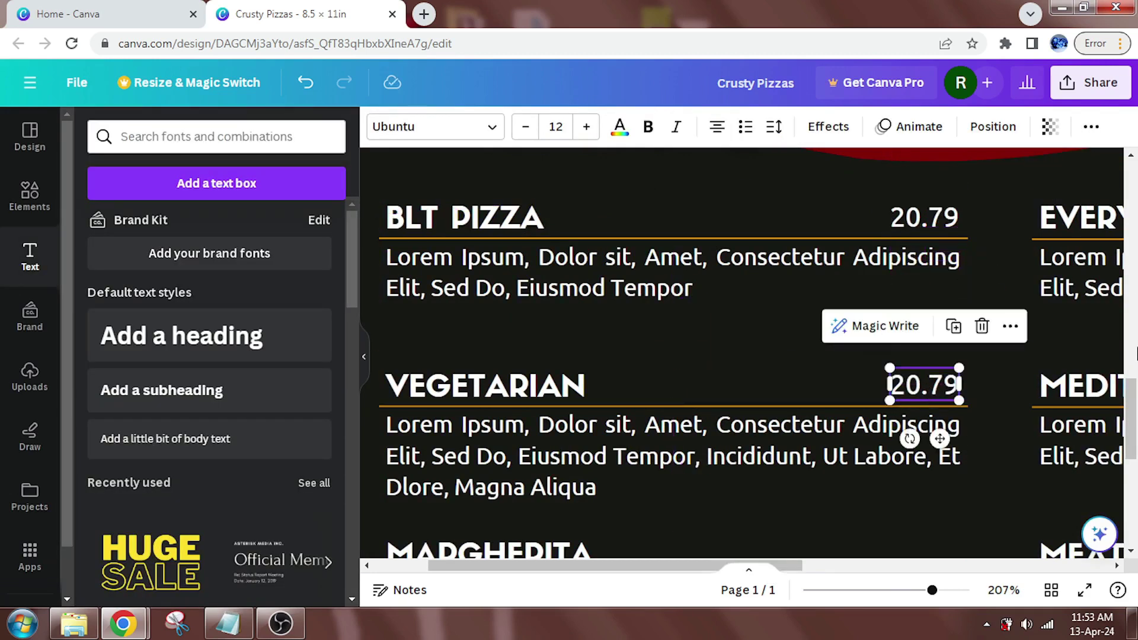
{"action": "left_click_drag", "start_coordinate": [1135, 404], "coordinate": [1135, 426]}
{"action": "left_click", "coordinate": [953, 215]}
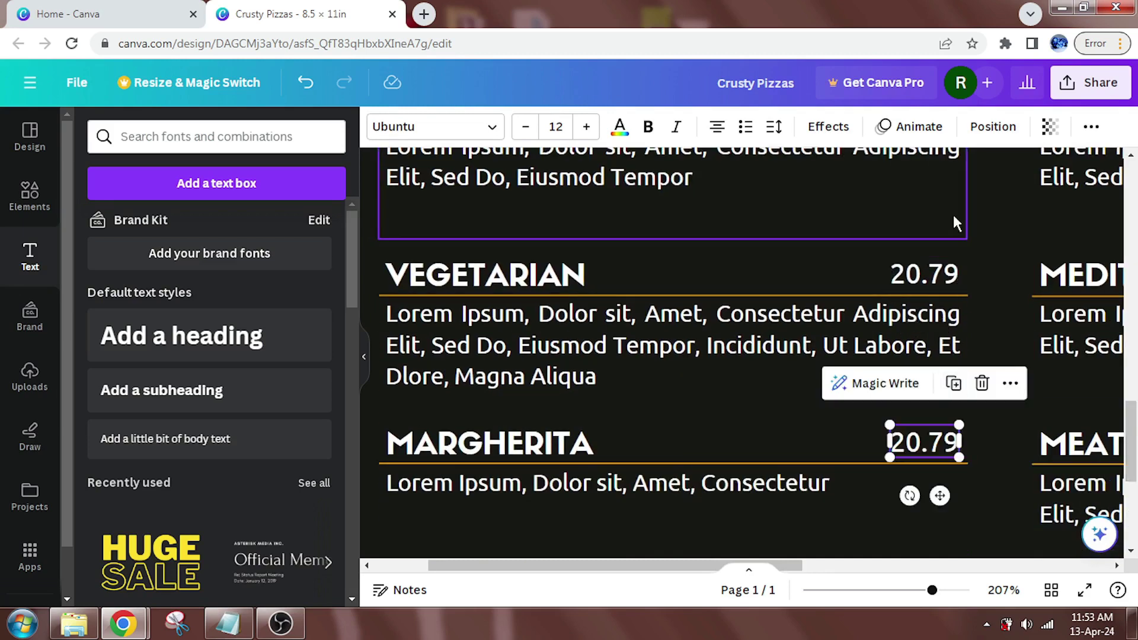
Duplicate the 20.79 price of BLT PIZZA and place the copy at the far end of the EVERYTHING line
{"action": "left_click_drag", "start_coordinate": [800, 570], "coordinate": [1060, 569]}
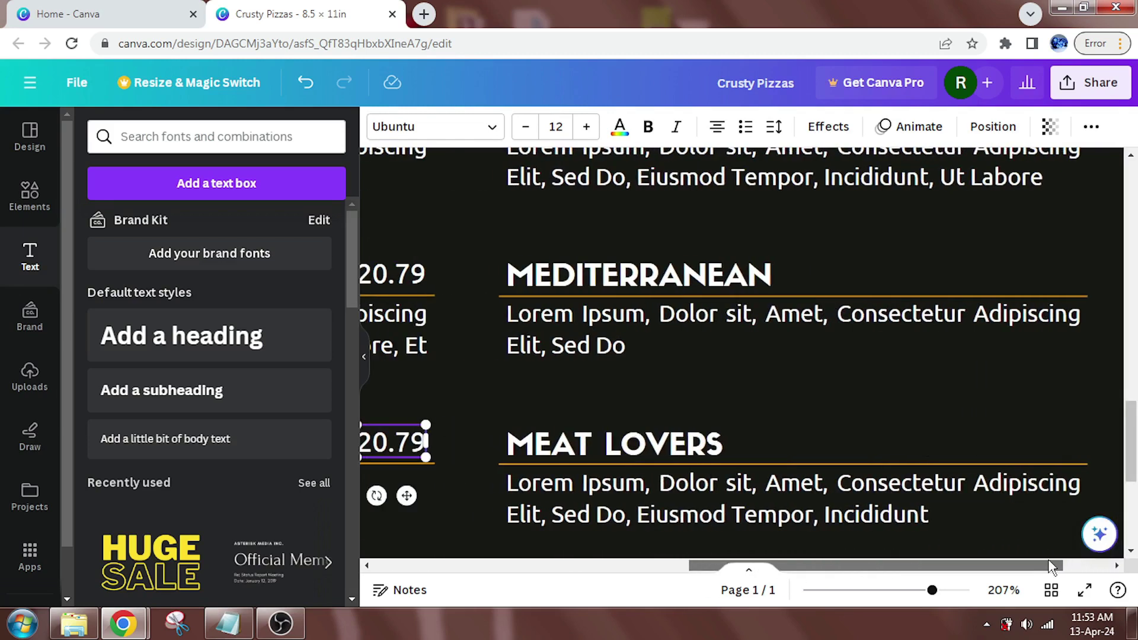
{"action": "left_click_drag", "start_coordinate": [867, 569], "coordinate": [831, 569]}
{"action": "scroll", "coordinate": [956, 544], "scroll_direction": "down", "scroll_amount": 1}
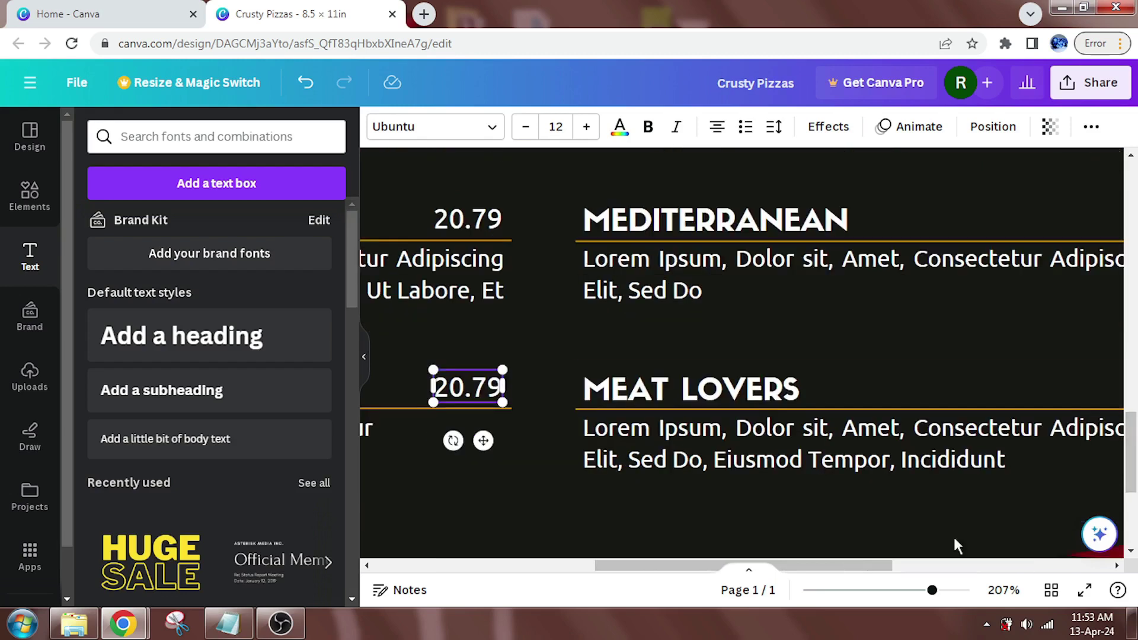
{"action": "left_click_drag", "start_coordinate": [1132, 420], "coordinate": [1132, 369]}
{"action": "left_click", "coordinate": [466, 311]}
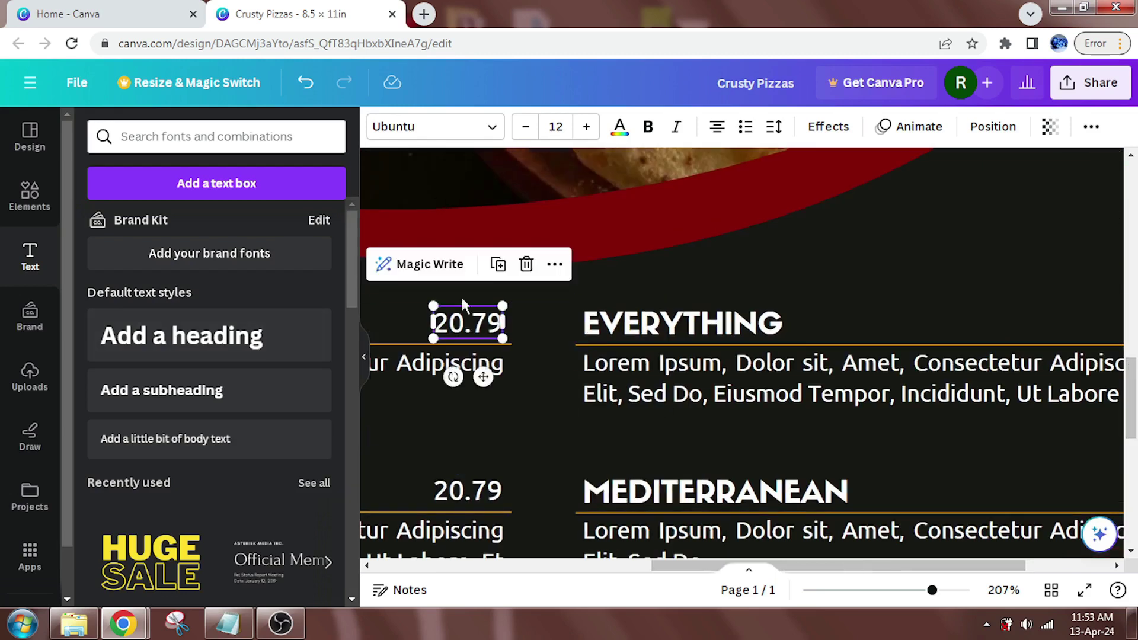
{"action": "left_click", "coordinate": [497, 264]}
{"action": "left_click_drag", "start_coordinate": [501, 349], "coordinate": [1078, 324]}
Place copies of the EVERYTHING price at the far ends of the MEDITERRANEAN and MEAT LOVERS lines
{"action": "left_click_drag", "start_coordinate": [698, 566], "coordinate": [740, 569]}
{"action": "left_click_drag", "start_coordinate": [1004, 316], "coordinate": [1050, 487]}
{"action": "key", "text": "ctrl+d"}
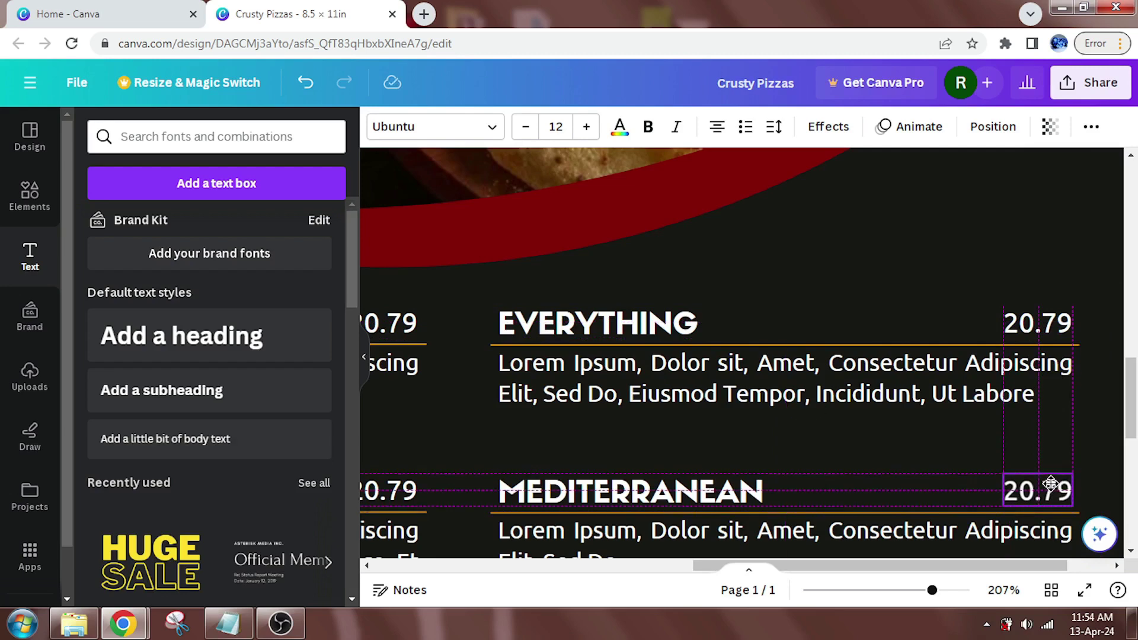
{"action": "scroll", "coordinate": [1037, 290], "scroll_direction": "down", "scroll_amount": 5}
{"action": "left_click", "coordinate": [1044, 285]}
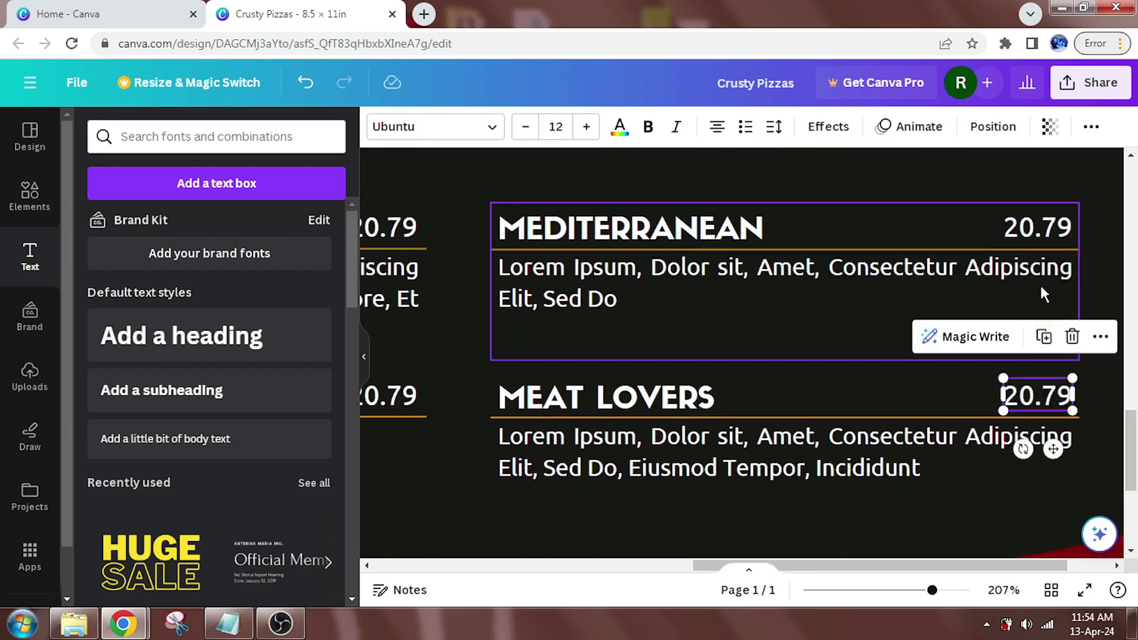
Add a subheading reading "DELIVERY" and place it in the dark strip at the foot of the page
{"action": "left_click_drag", "start_coordinate": [932, 590], "coordinate": [901, 592]}
{"action": "scroll", "coordinate": [1136, 408], "scroll_direction": "down", "scroll_amount": 3}
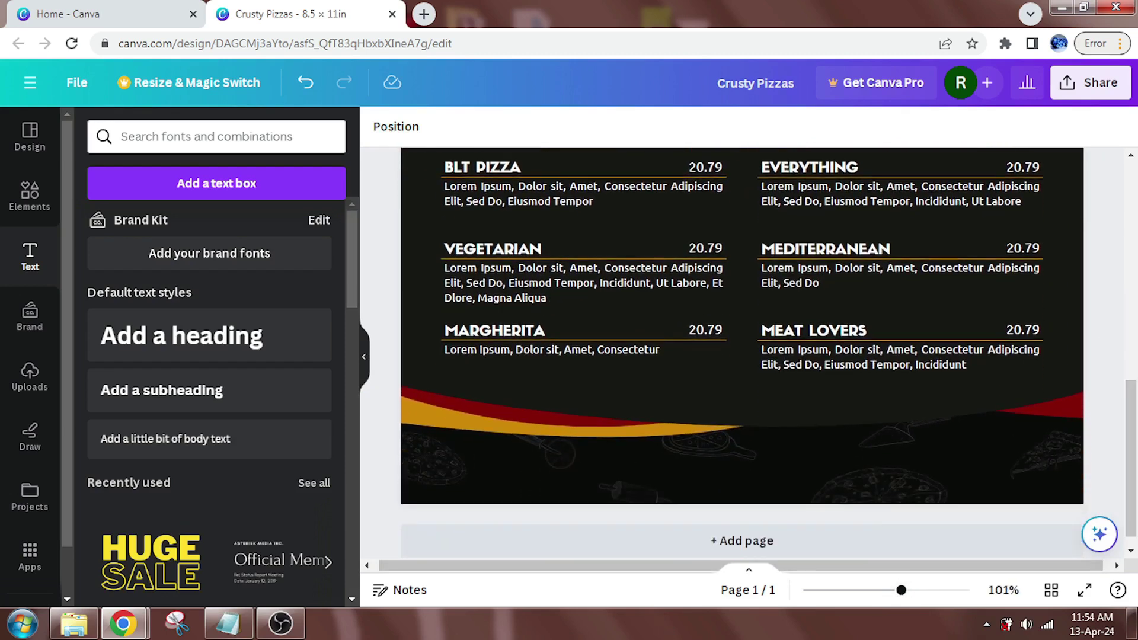
{"action": "left_click", "coordinate": [178, 390]}
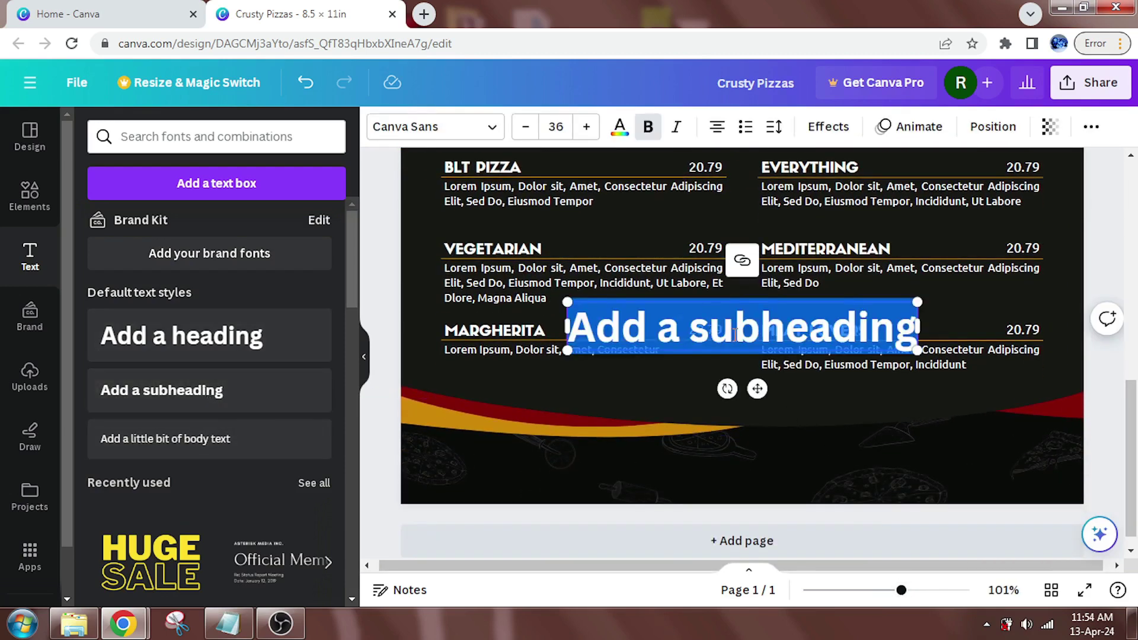
{"action": "type", "text": "DELIVERY"}
{"action": "left_click_drag", "start_coordinate": [735, 333], "coordinate": [727, 457]}
Set the DELIVERY heading to the Sifonn font at size 13.5
{"action": "left_click", "coordinate": [438, 127]}
{"action": "left_click", "coordinate": [298, 177]}
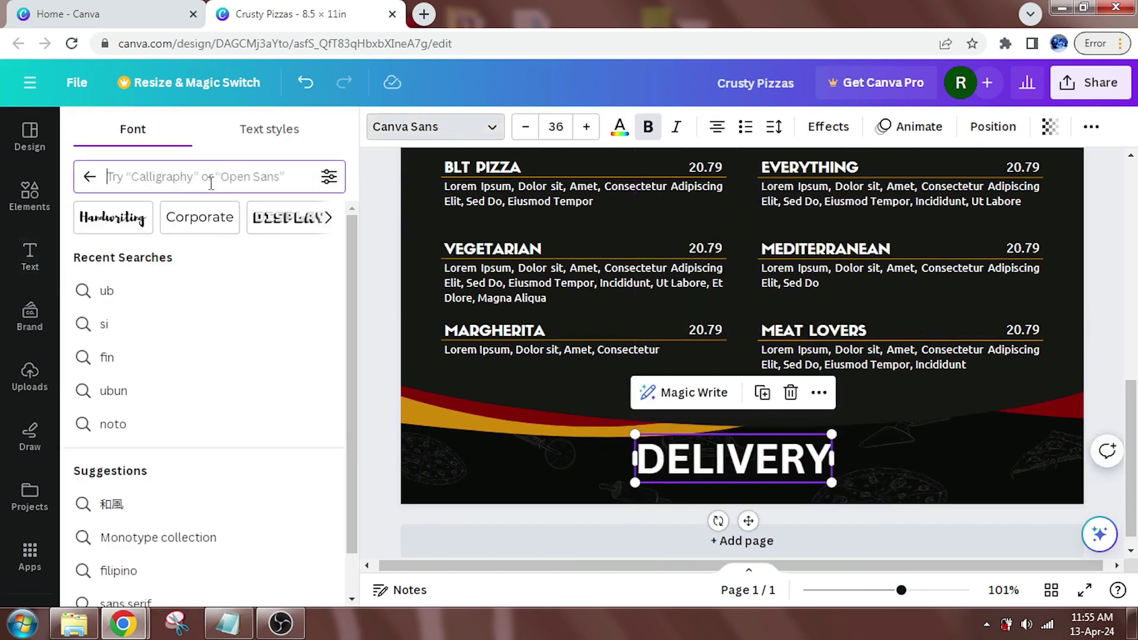
{"action": "left_click", "coordinate": [90, 178]}
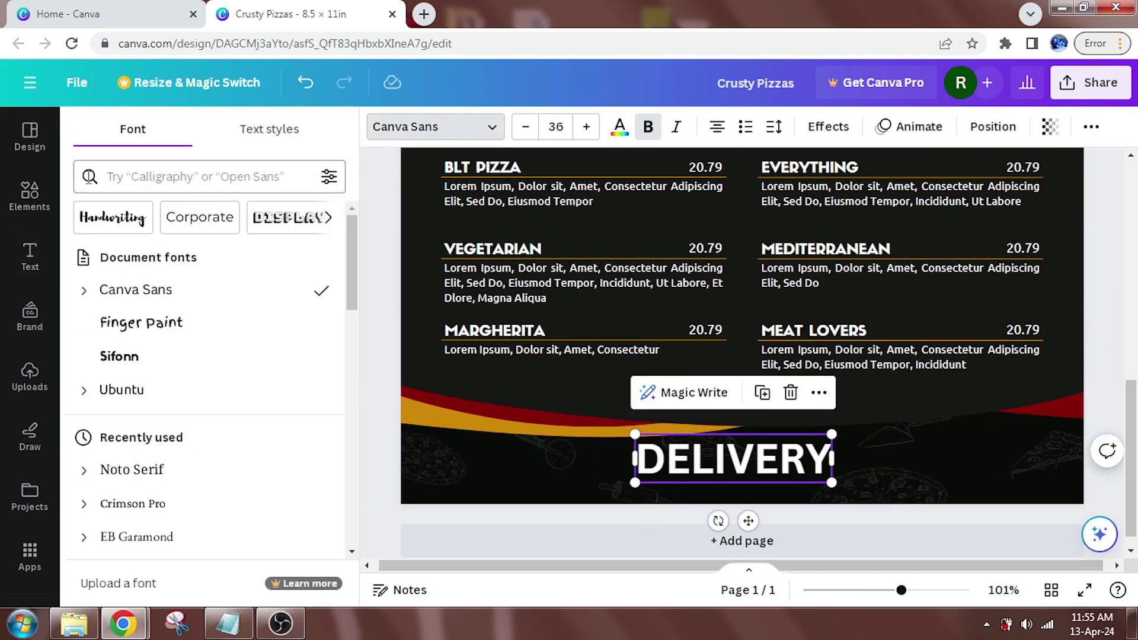
{"action": "left_click", "coordinate": [124, 356]}
{"action": "left_click", "coordinate": [555, 128]}
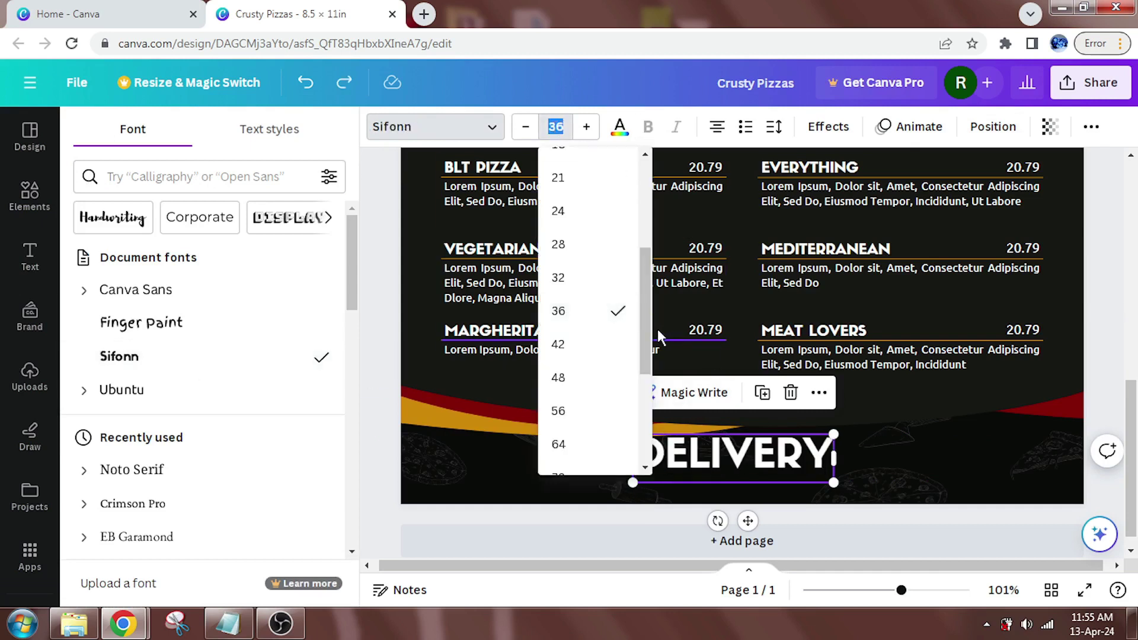
{"action": "left_click_drag", "start_coordinate": [646, 332], "coordinate": [643, 189]}
{"action": "left_click", "coordinate": [579, 228]}
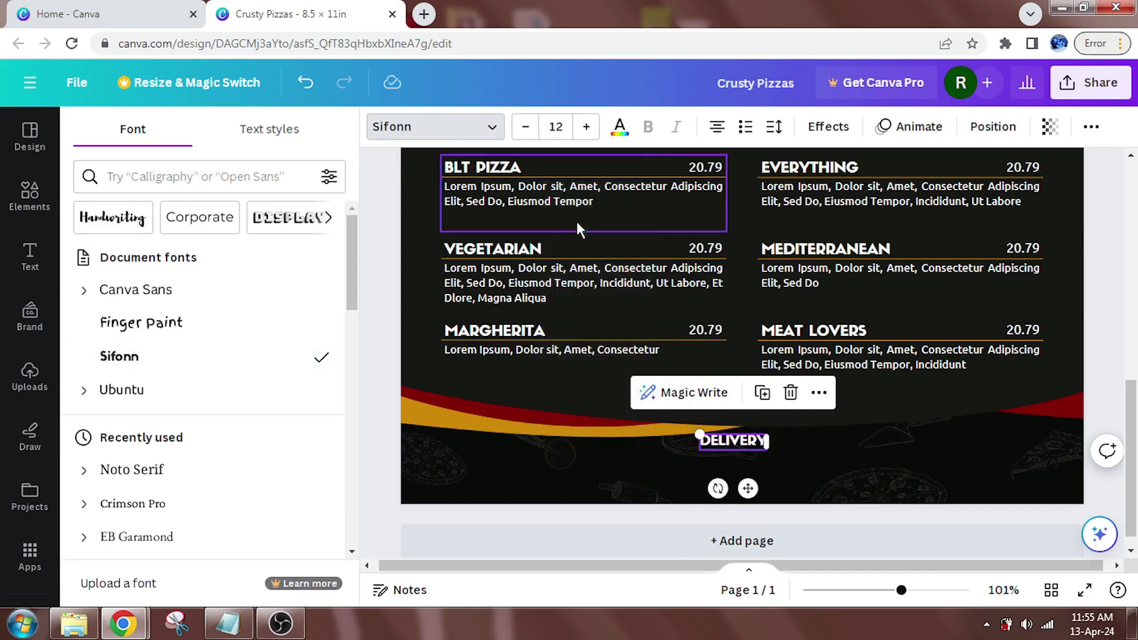
{"action": "left_click", "coordinate": [555, 128]}
{"action": "type", "text": "13."}
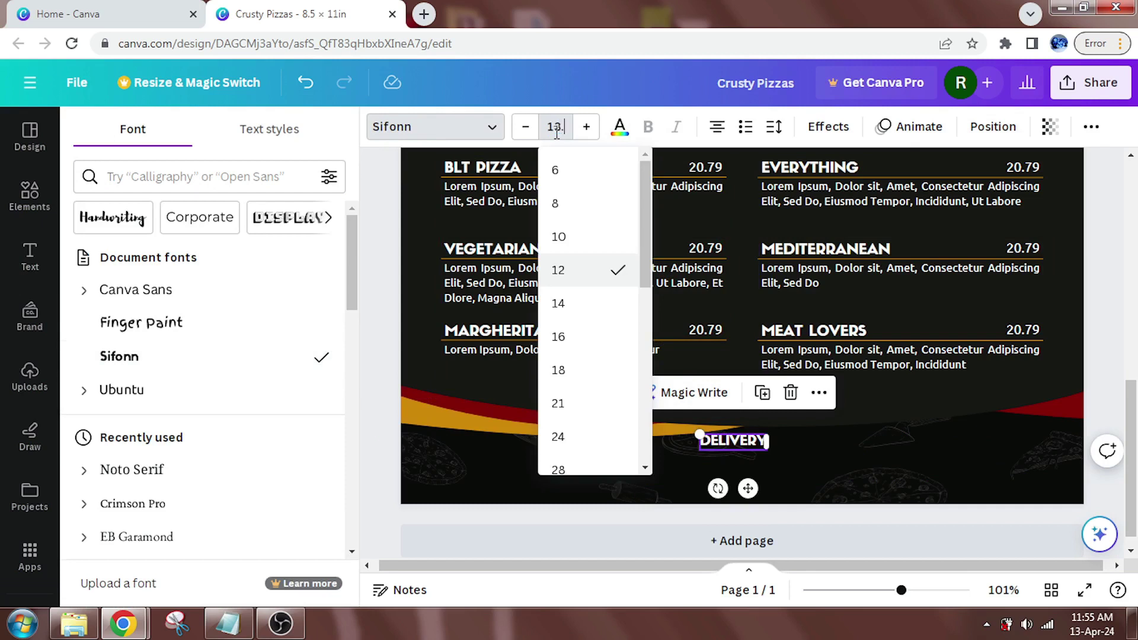
{"action": "type", "text": "5"}
{"action": "key", "text": "Return"}
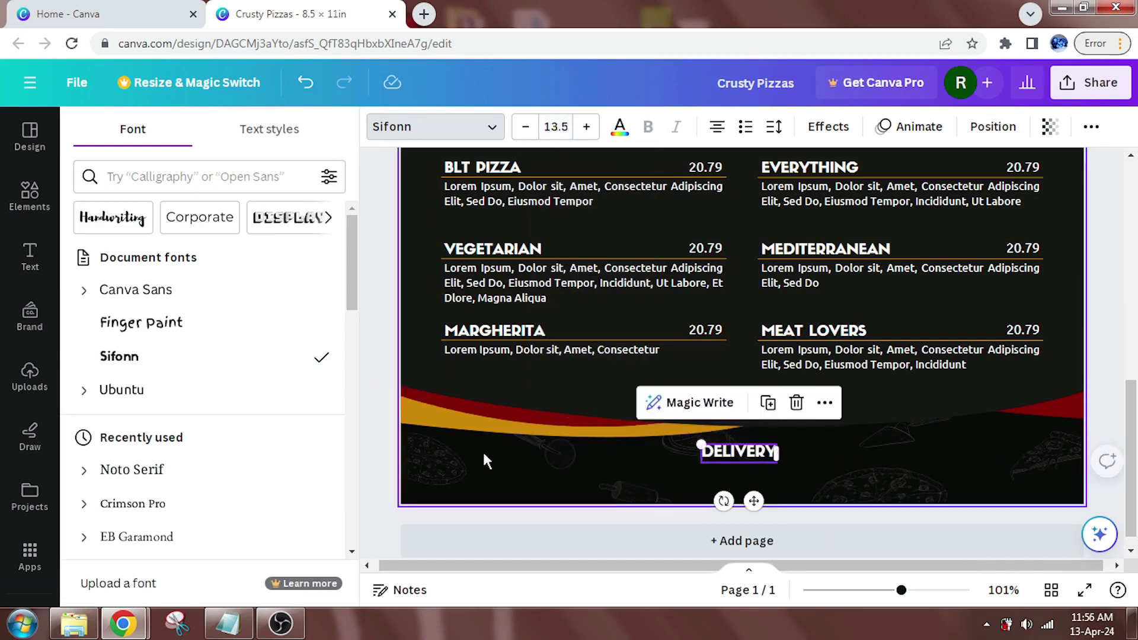
Center the DELIVERY heading horizontally on the page and move it slightly up
{"action": "left_click", "coordinate": [392, 511]}
{"action": "left_click", "coordinate": [379, 124]}
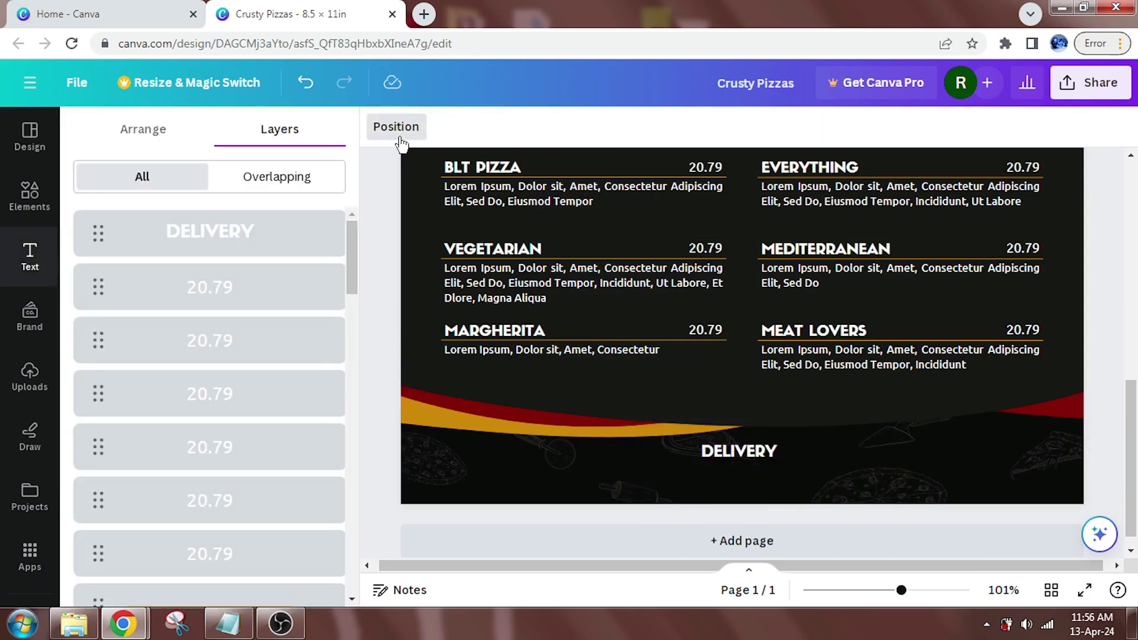
{"action": "left_click", "coordinate": [265, 248]}
{"action": "left_click", "coordinate": [142, 129]}
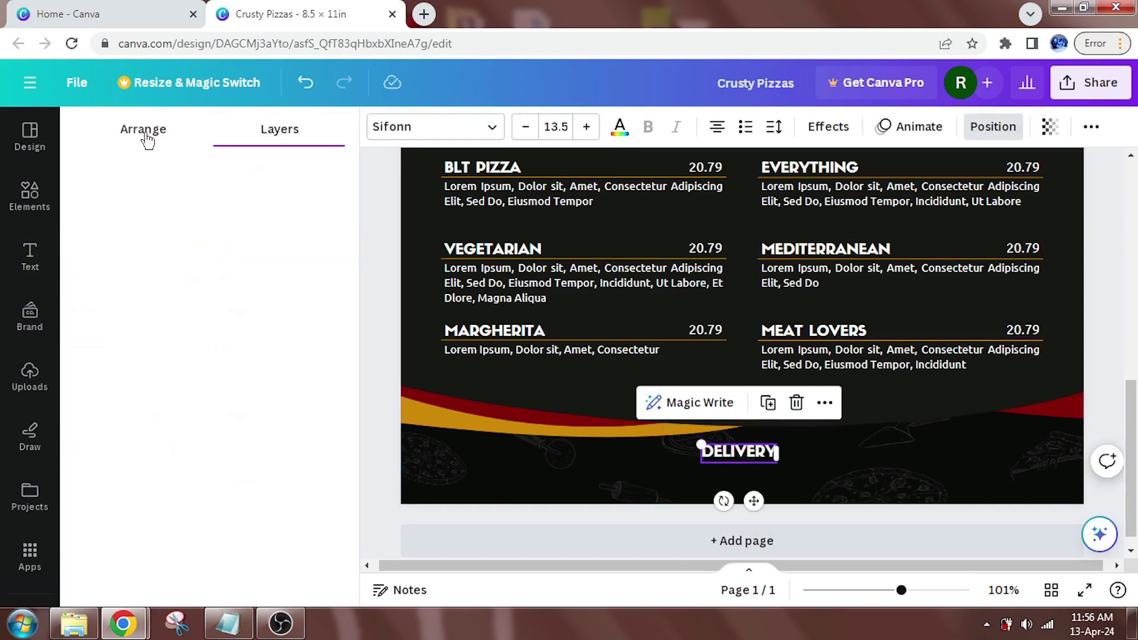
{"action": "left_click", "coordinate": [260, 311]}
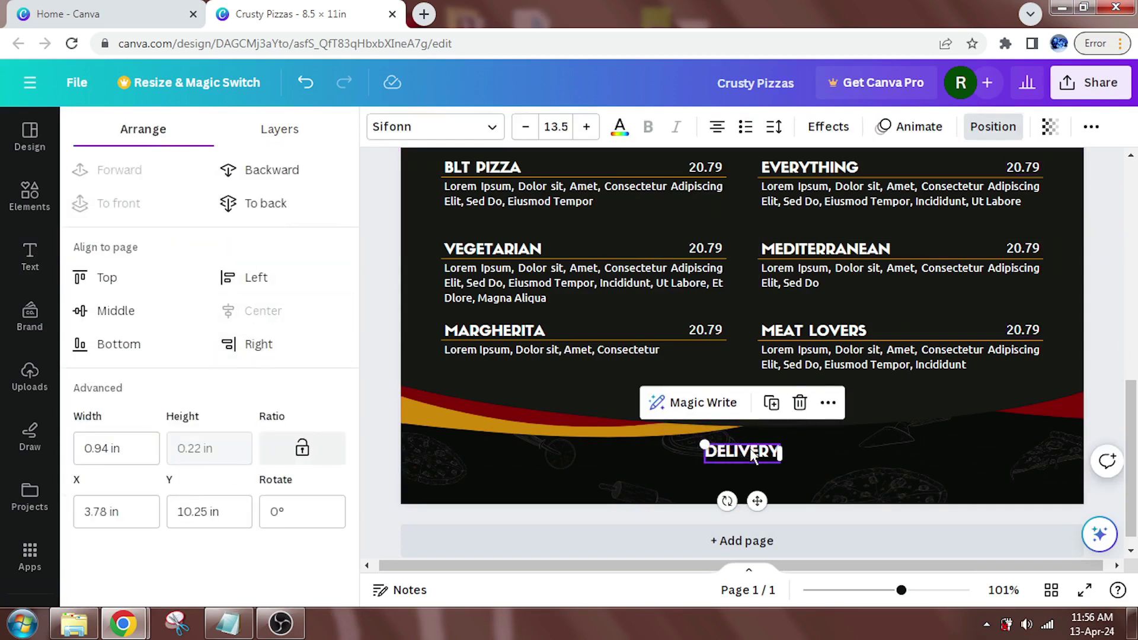
{"action": "left_click_drag", "start_coordinate": [752, 453], "coordinate": [753, 448]}
Set the letter spacing of the DELIVERY heading to 234
{"action": "left_click", "coordinate": [775, 128]}
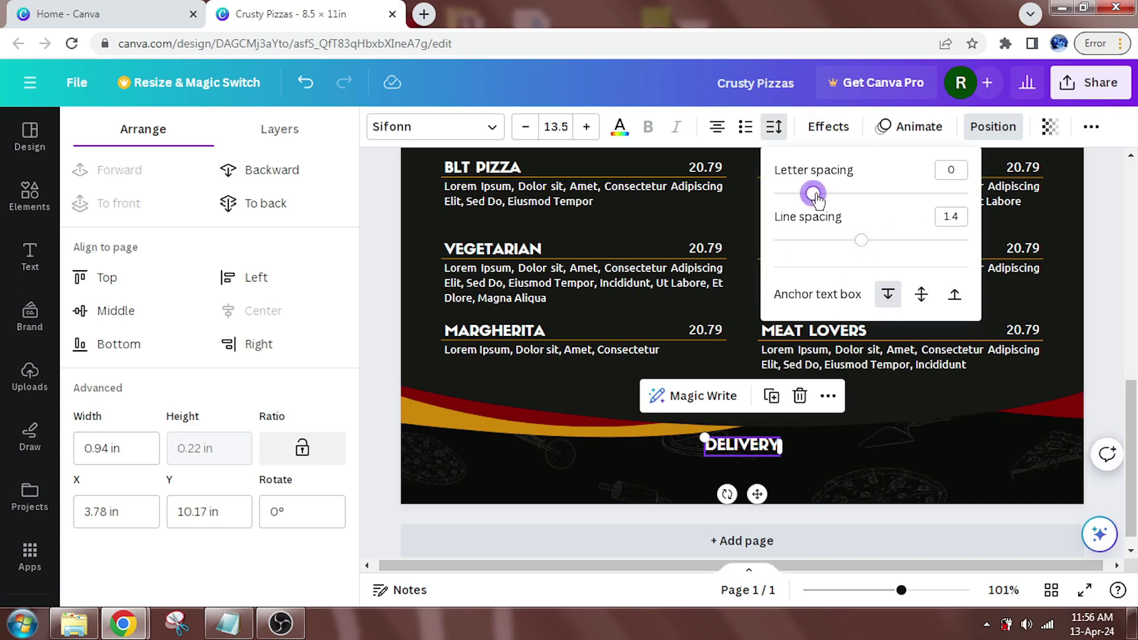
{"action": "left_click_drag", "start_coordinate": [816, 195], "coordinate": [854, 197]}
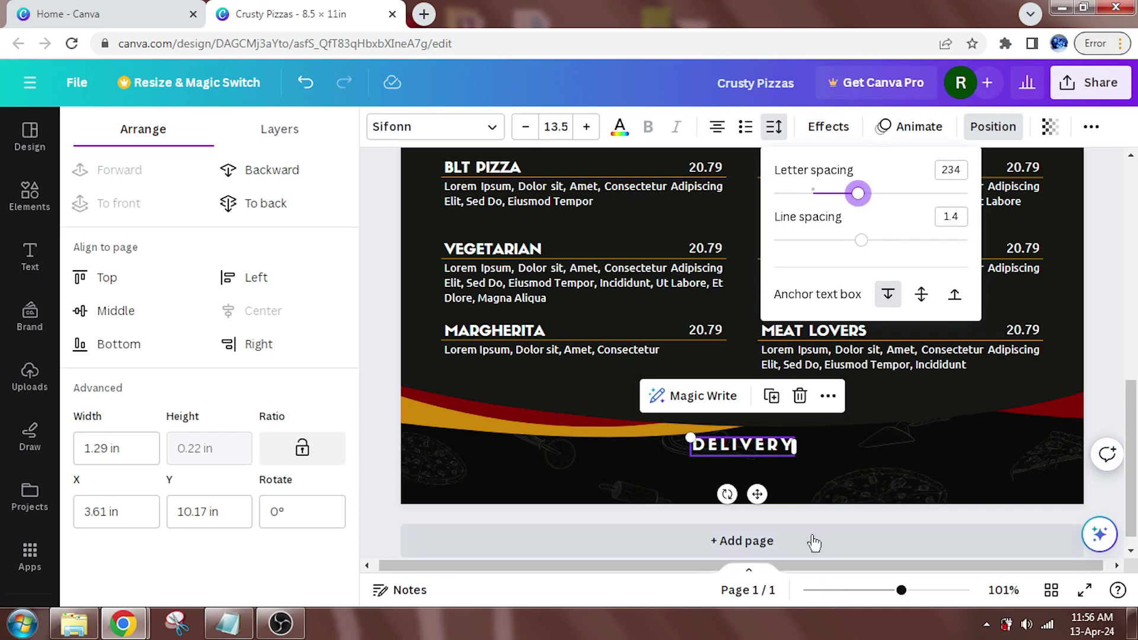
{"action": "left_click", "coordinate": [795, 521]}
{"action": "left_click", "coordinate": [797, 515]}
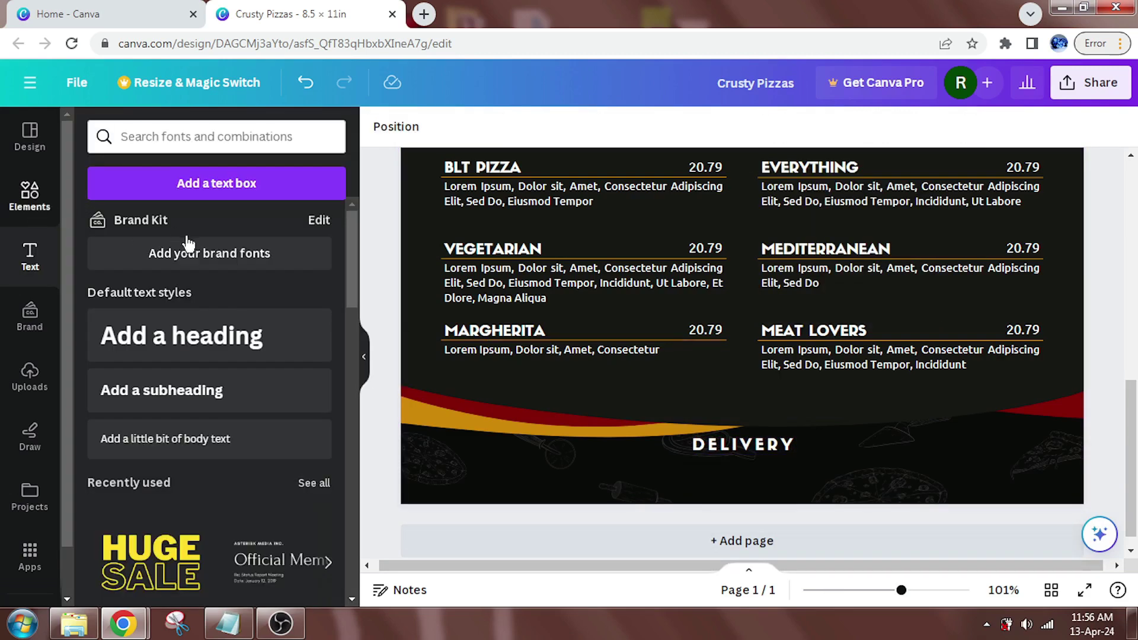
Add a gold line, move it across the middle of the DELIVERY heading and center it horizontally on the page
{"action": "left_click", "coordinate": [118, 286]}
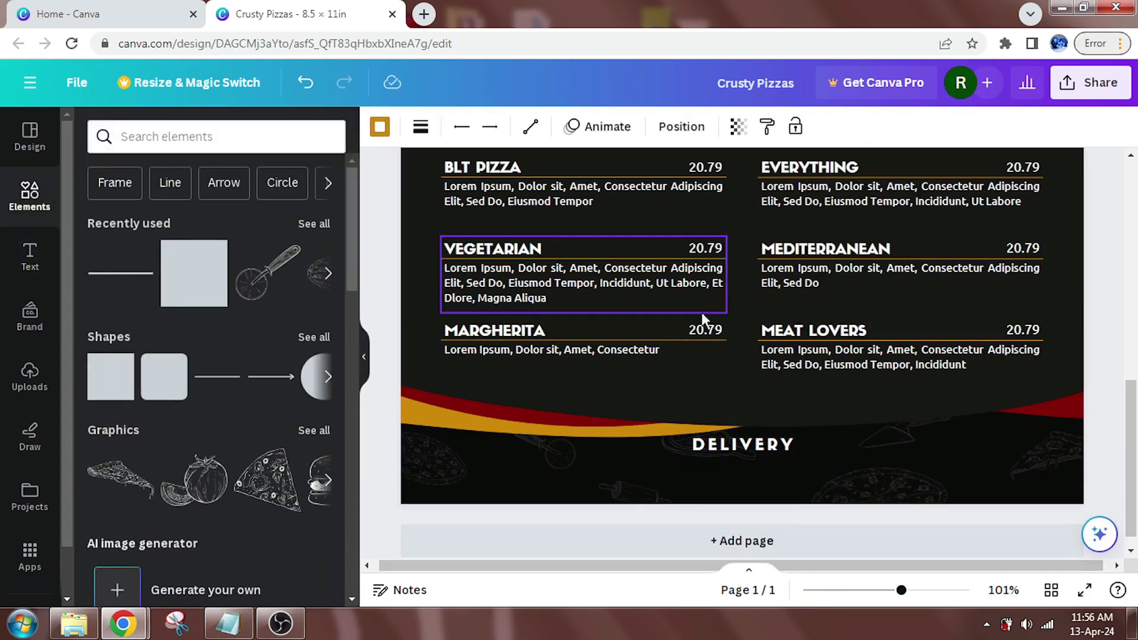
{"action": "left_click_drag", "start_coordinate": [1129, 435], "coordinate": [1116, 338]}
{"action": "left_click_drag", "start_coordinate": [742, 317], "coordinate": [749, 549]}
{"action": "left_click_drag", "start_coordinate": [1132, 350], "coordinate": [1131, 454]}
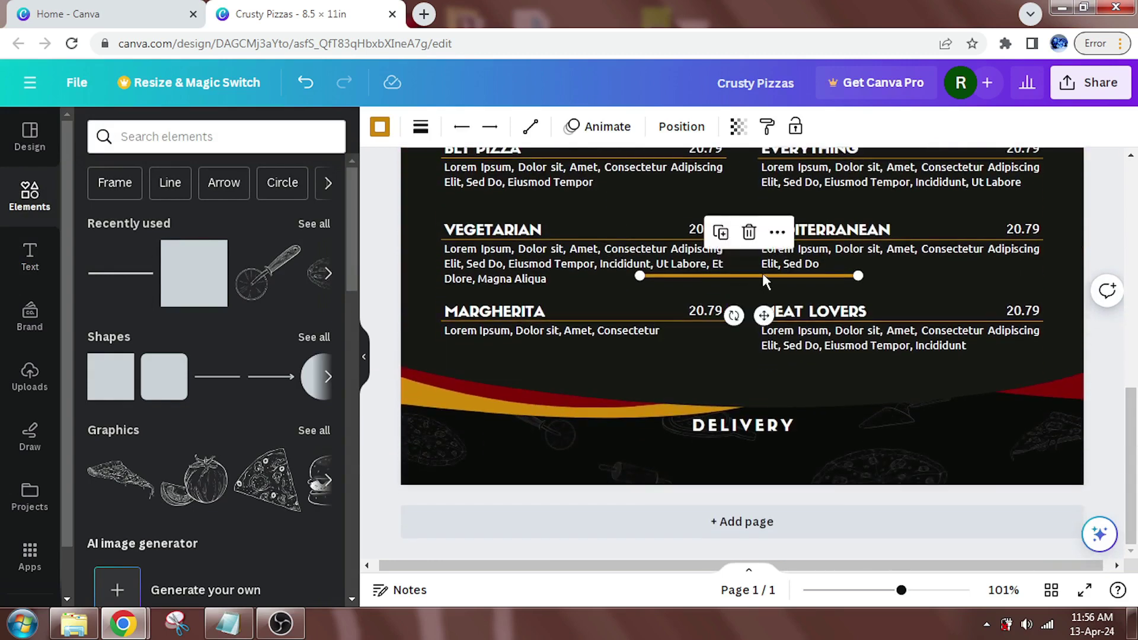
{"action": "left_click_drag", "start_coordinate": [750, 277], "coordinate": [767, 428]}
{"action": "left_click", "coordinate": [681, 126]}
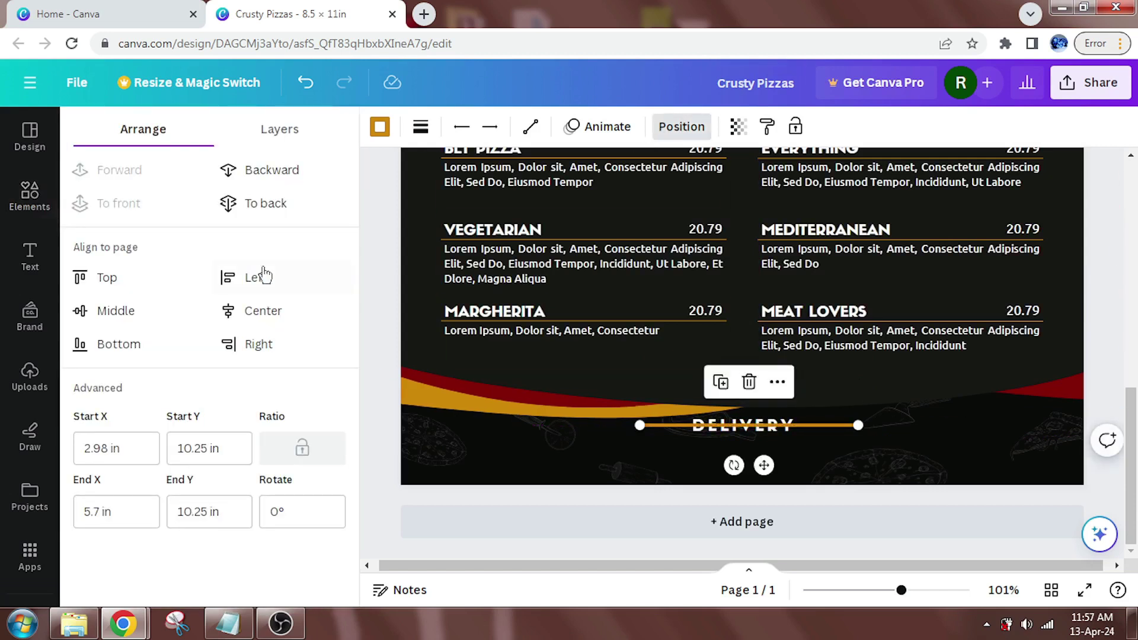
{"action": "left_click", "coordinate": [259, 313]}
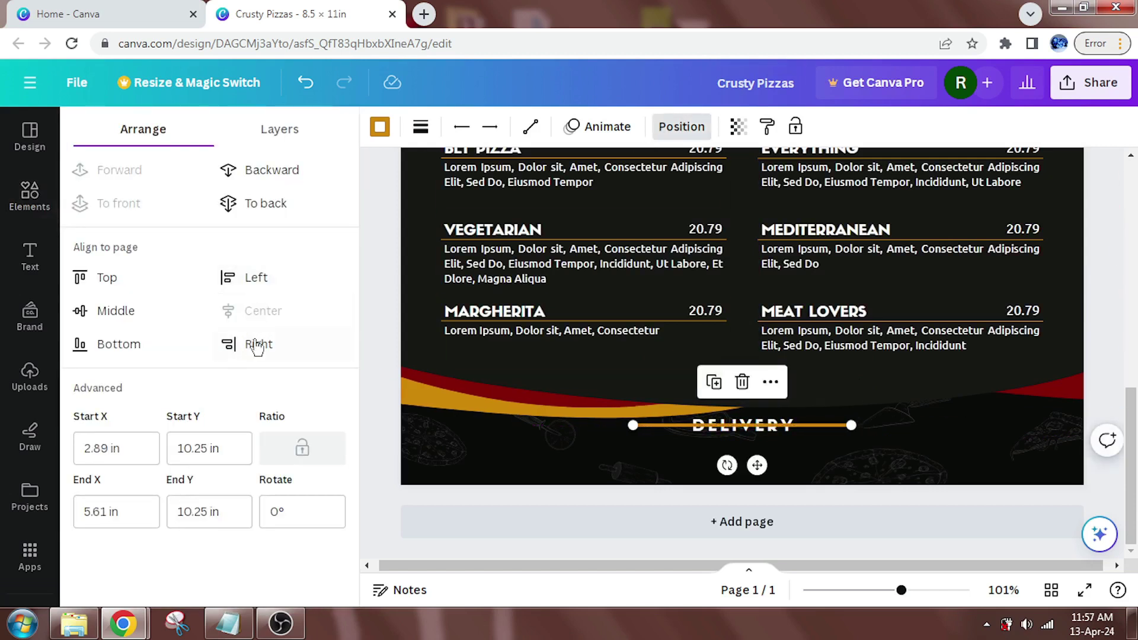
Give the DELIVERY heading a Background effect and bring its layer in front of the gold line
{"action": "left_click", "coordinate": [288, 132]}
{"action": "left_click", "coordinate": [234, 300]}
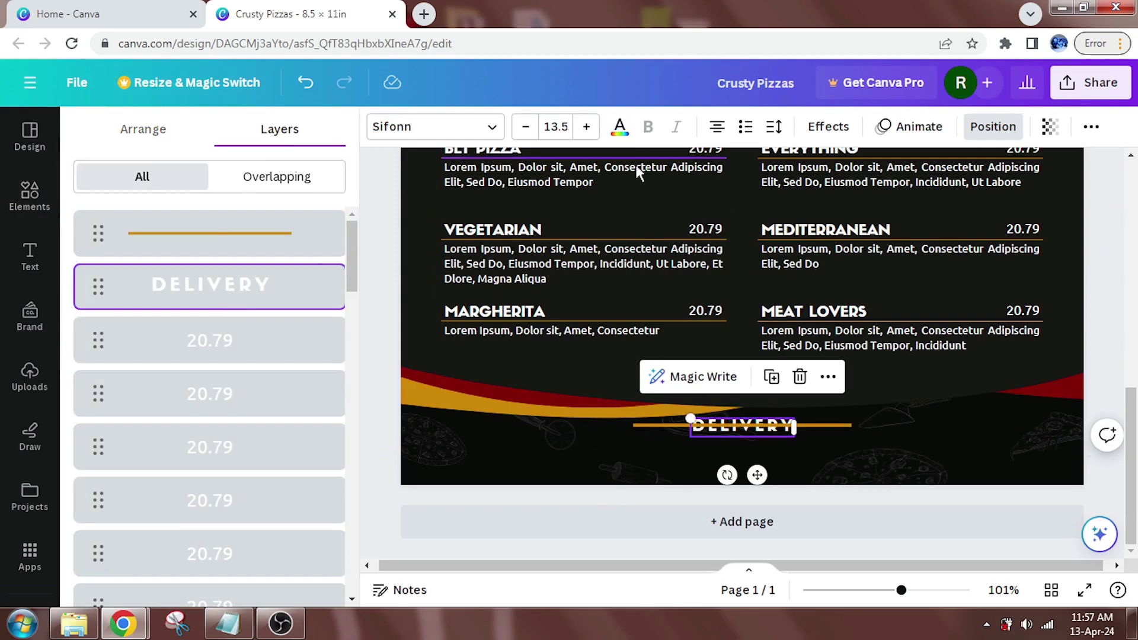
{"action": "left_click", "coordinate": [828, 126]}
{"action": "left_click", "coordinate": [113, 559]}
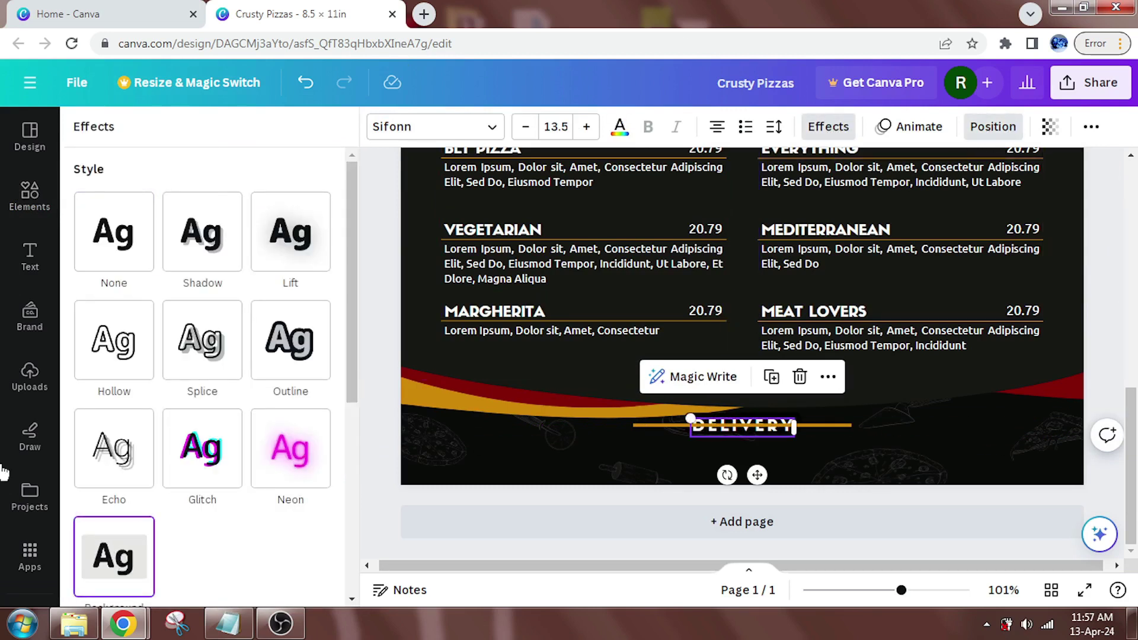
{"action": "left_click_drag", "start_coordinate": [231, 283], "coordinate": [233, 220]}
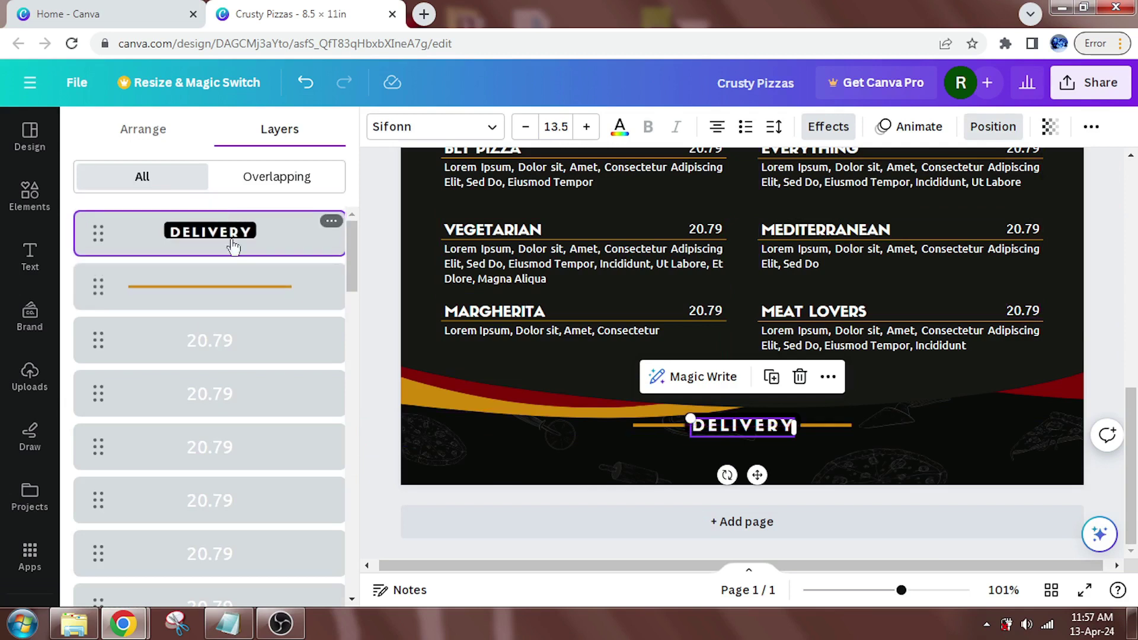
Set the spread of the DELIVERY heading's background effect to 0
{"action": "left_click", "coordinate": [824, 131]}
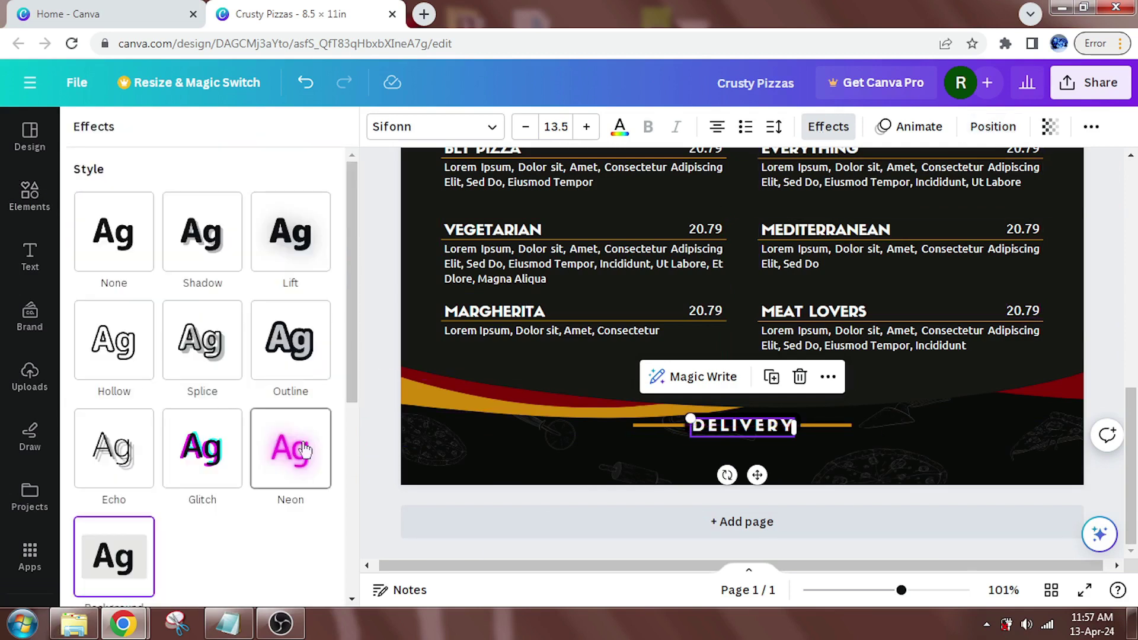
{"action": "scroll", "coordinate": [304, 451], "scroll_direction": "down", "scroll_amount": 5}
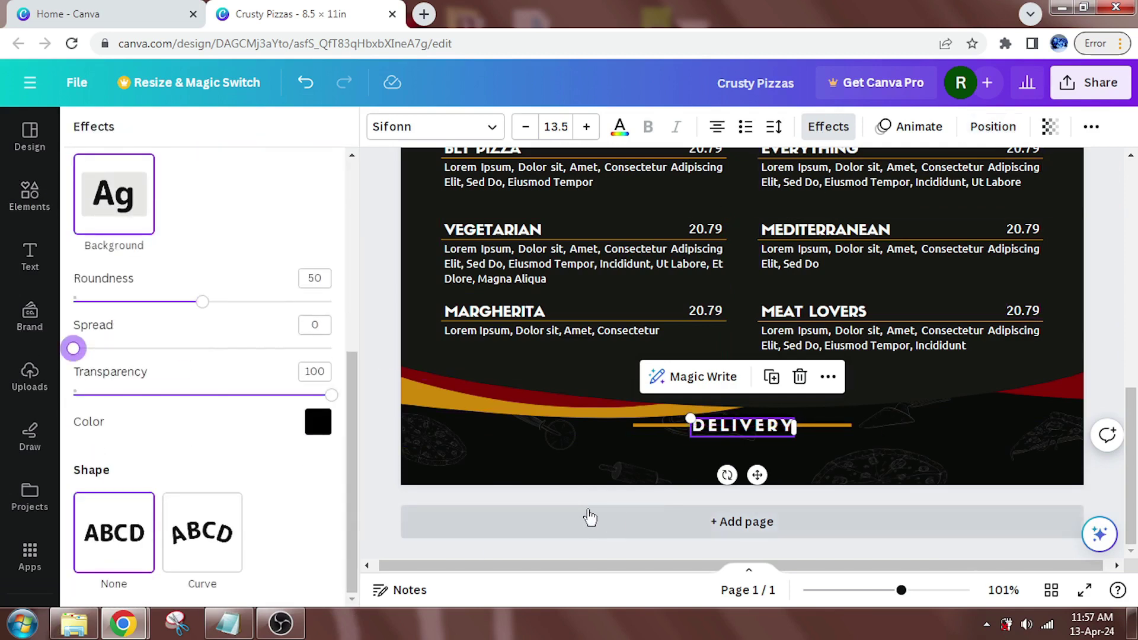
{"action": "left_click", "coordinate": [648, 500]}
Reduce the weight of the gold line behind the DELIVERY heading and recolor it dark red
{"action": "left_click", "coordinate": [842, 430]}
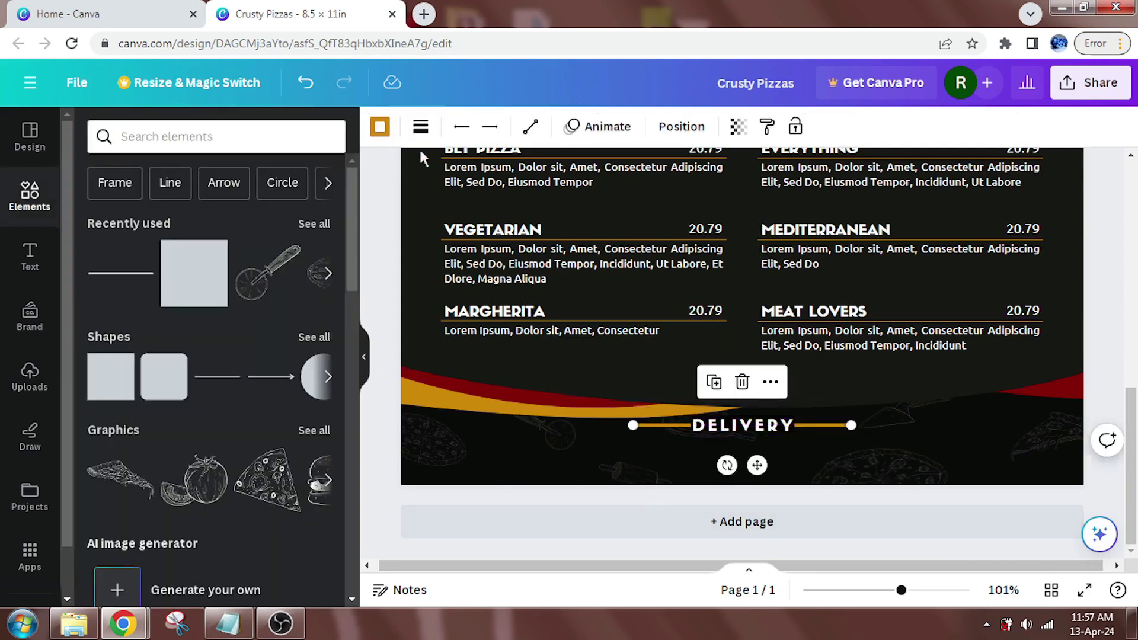
{"action": "left_click", "coordinate": [421, 126]}
{"action": "left_click_drag", "start_coordinate": [427, 279], "coordinate": [427, 280]}
{"action": "left_click", "coordinate": [380, 126]}
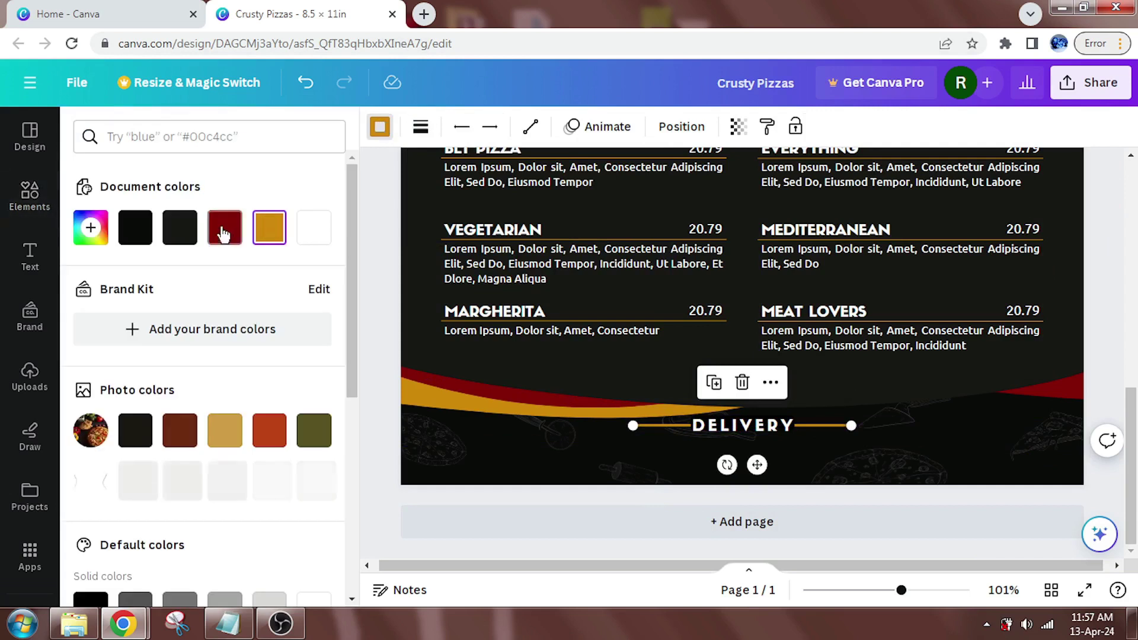
{"action": "left_click", "coordinate": [225, 227]}
Set the red line's start X to 2 in and end X to 6 in, and center it horizontally on the page
{"action": "left_click", "coordinate": [674, 129]}
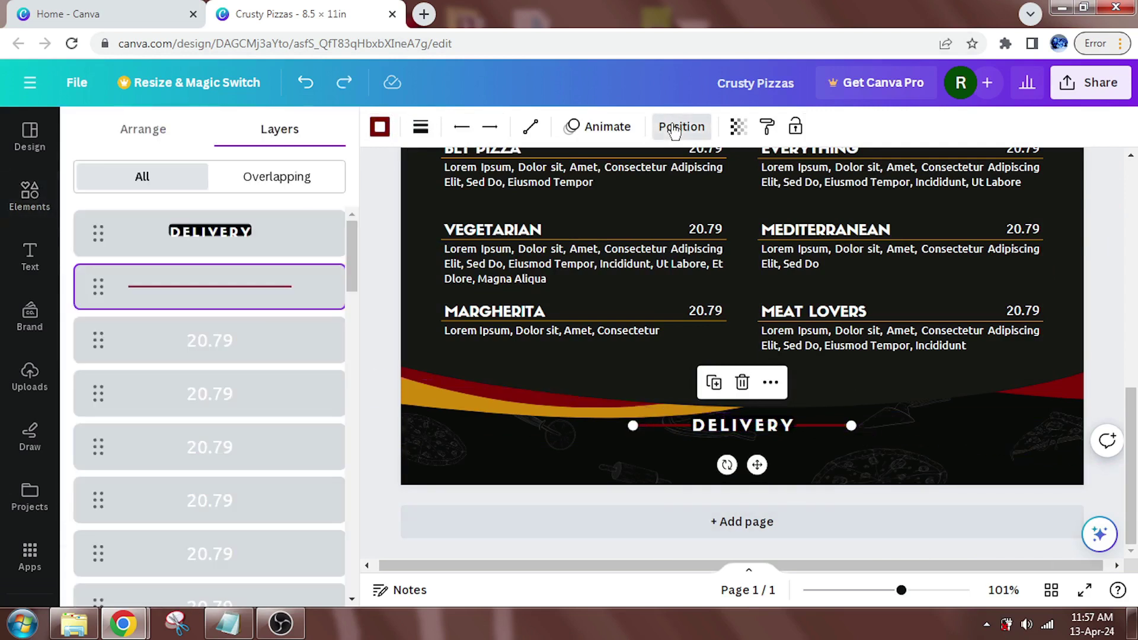
{"action": "left_click", "coordinate": [134, 135]}
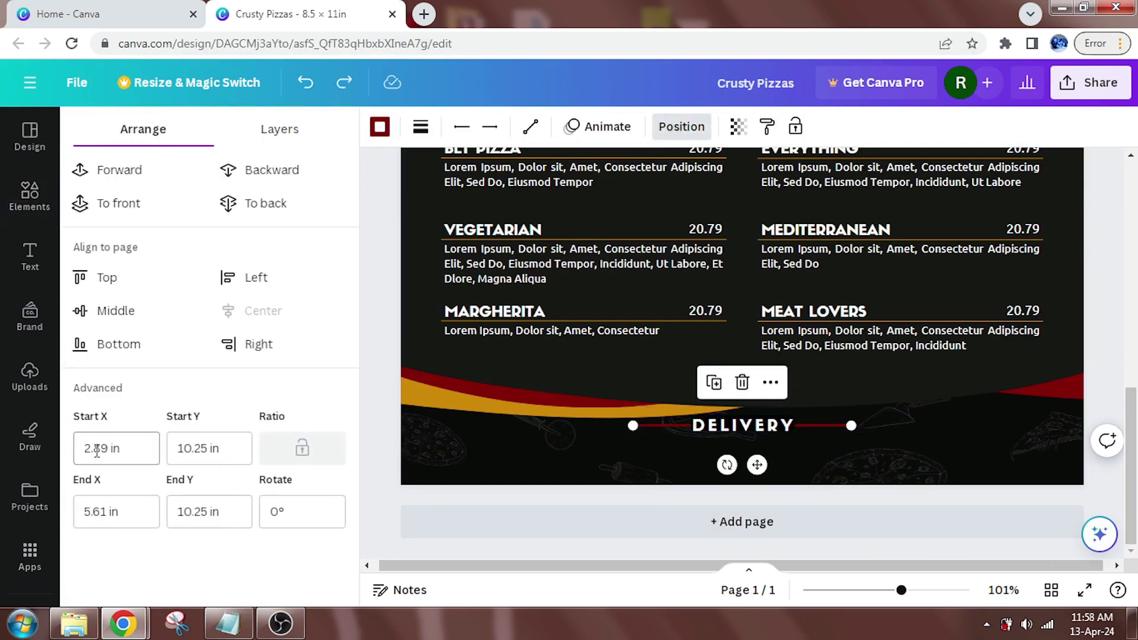
{"action": "key", "text": "Return"}
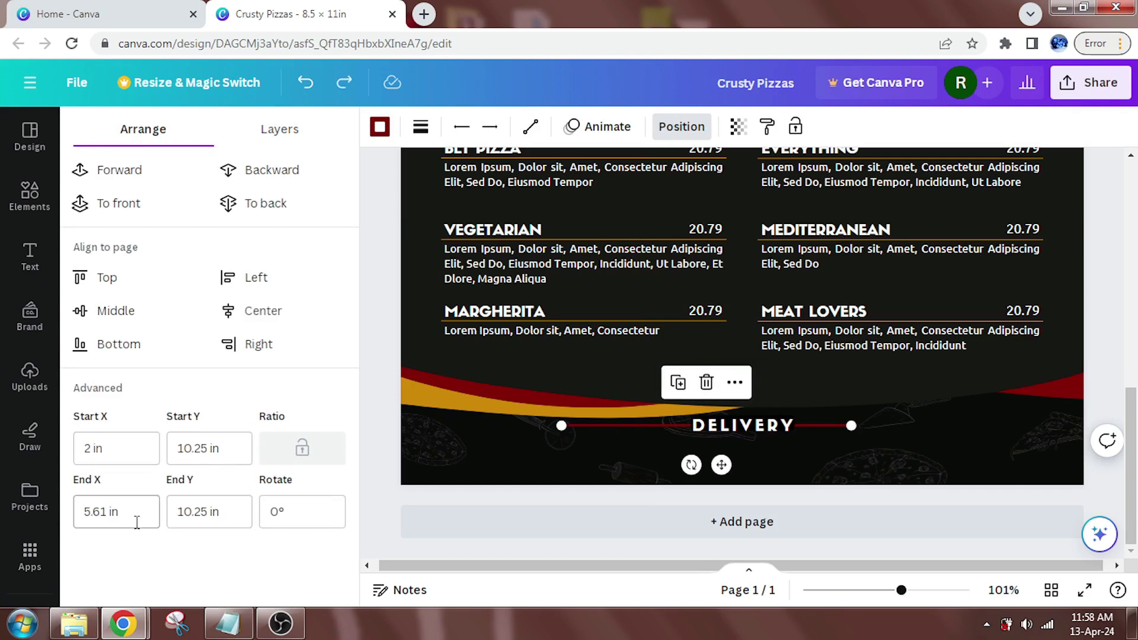
{"action": "type", "text": "7"}
{"action": "key", "text": "Return"}
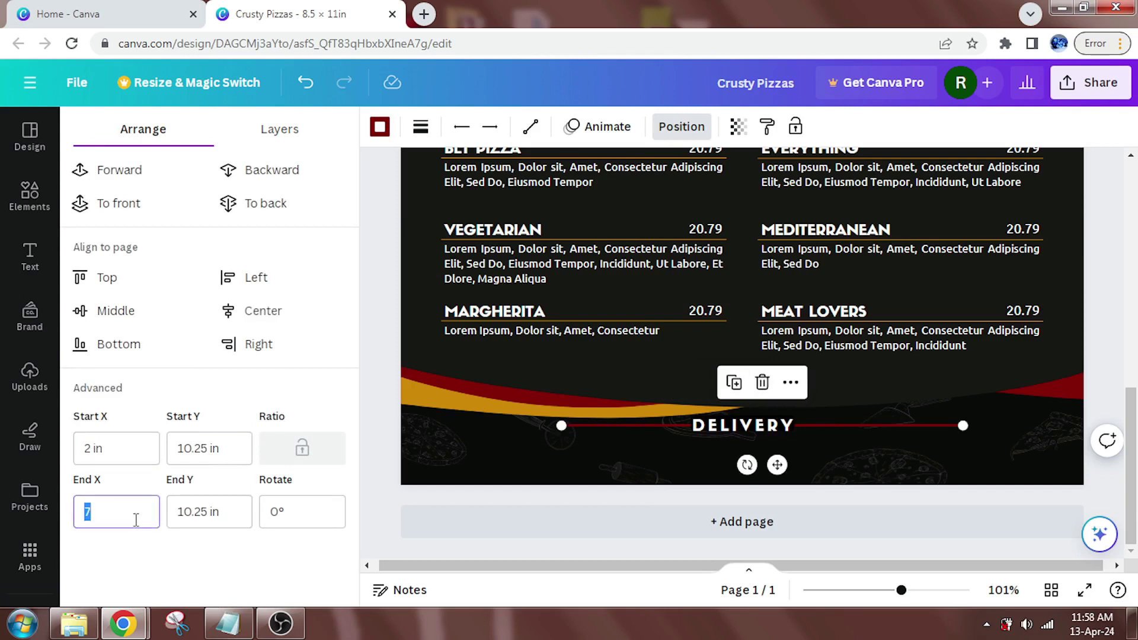
{"action": "key", "text": "BackSpace"}
{"action": "type", "text": "6"}
{"action": "key", "text": "Return"}
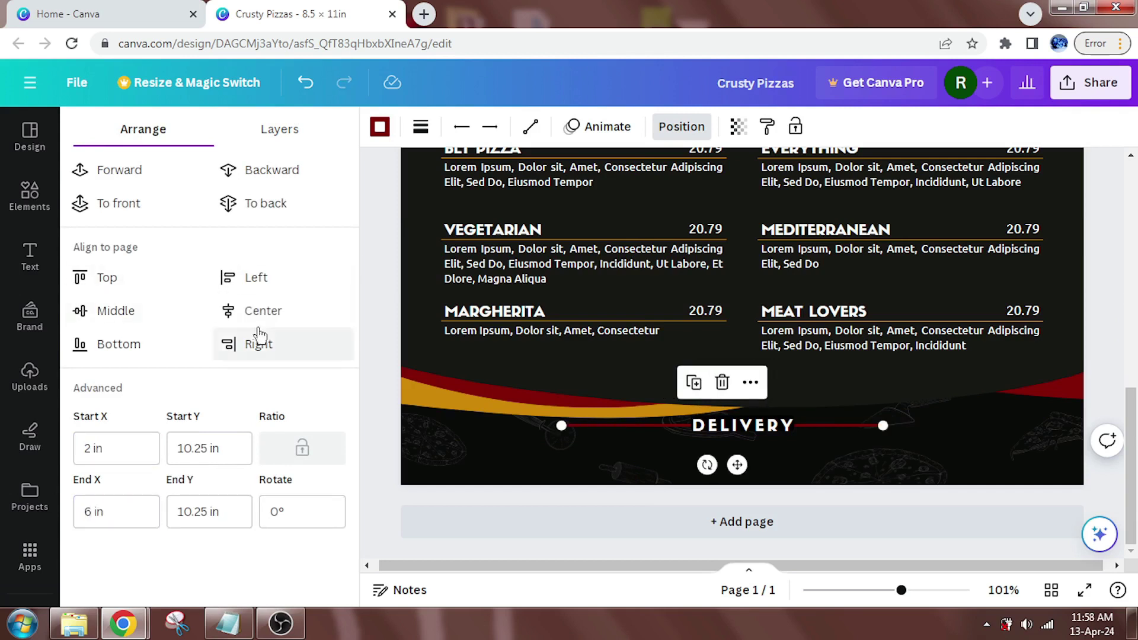
{"action": "left_click", "coordinate": [258, 313]}
Set the weight of the red line behind the DELIVERY heading to 4
{"action": "left_click", "coordinate": [681, 126]}
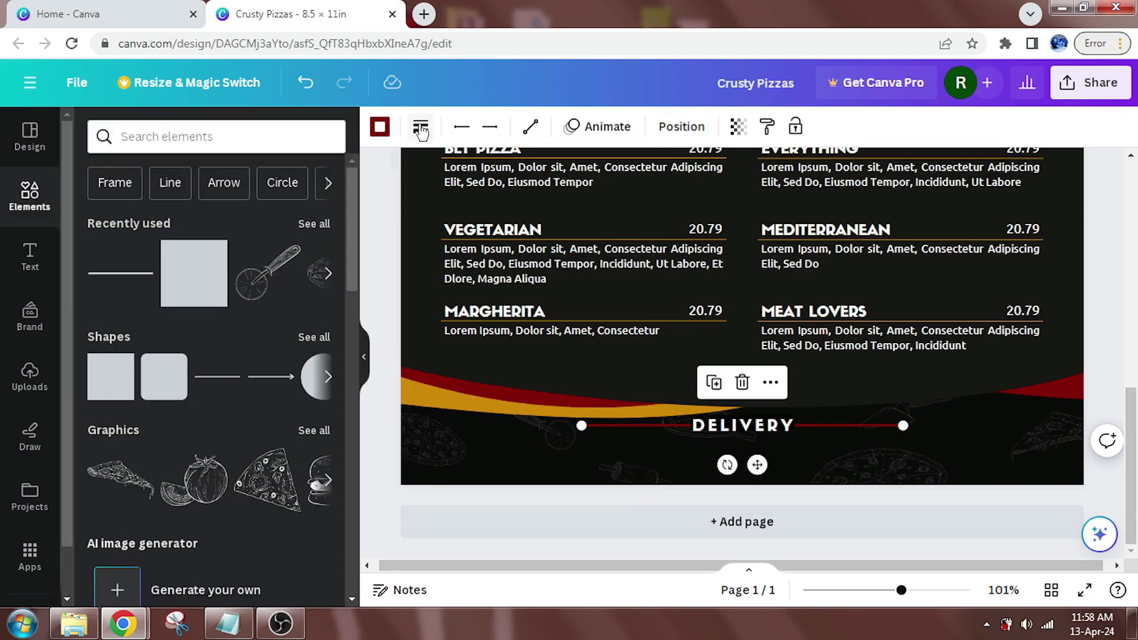
{"action": "left_click", "coordinate": [421, 126]}
{"action": "left_click_drag", "start_coordinate": [427, 275], "coordinate": [430, 280]}
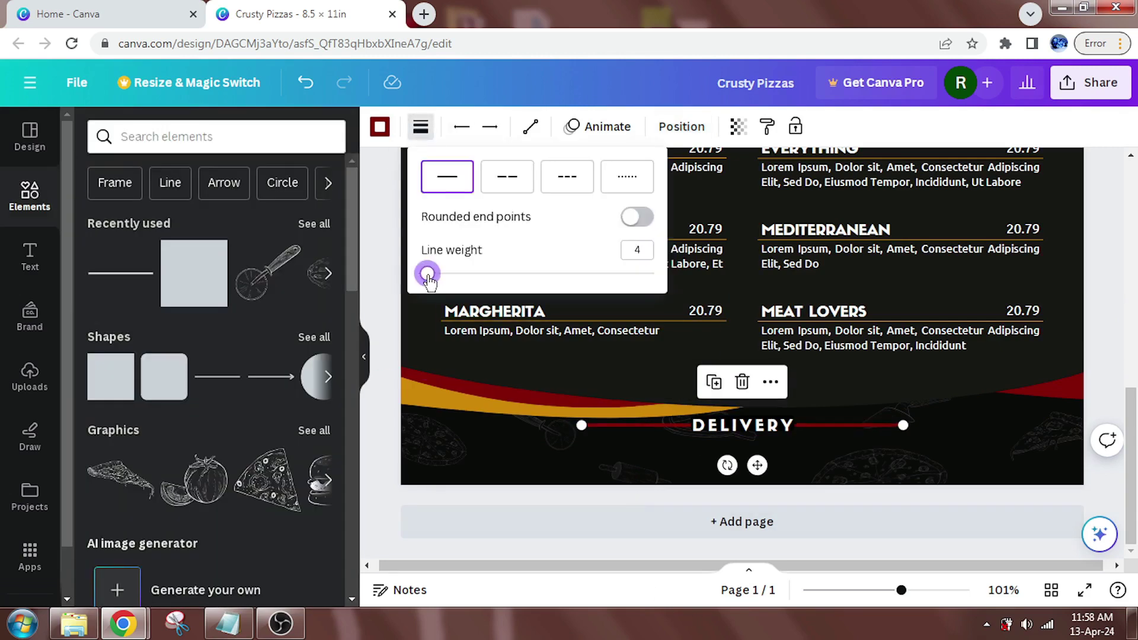
Increase the font size of the DELIVERY heading slightly
{"action": "left_click", "coordinate": [764, 427]}
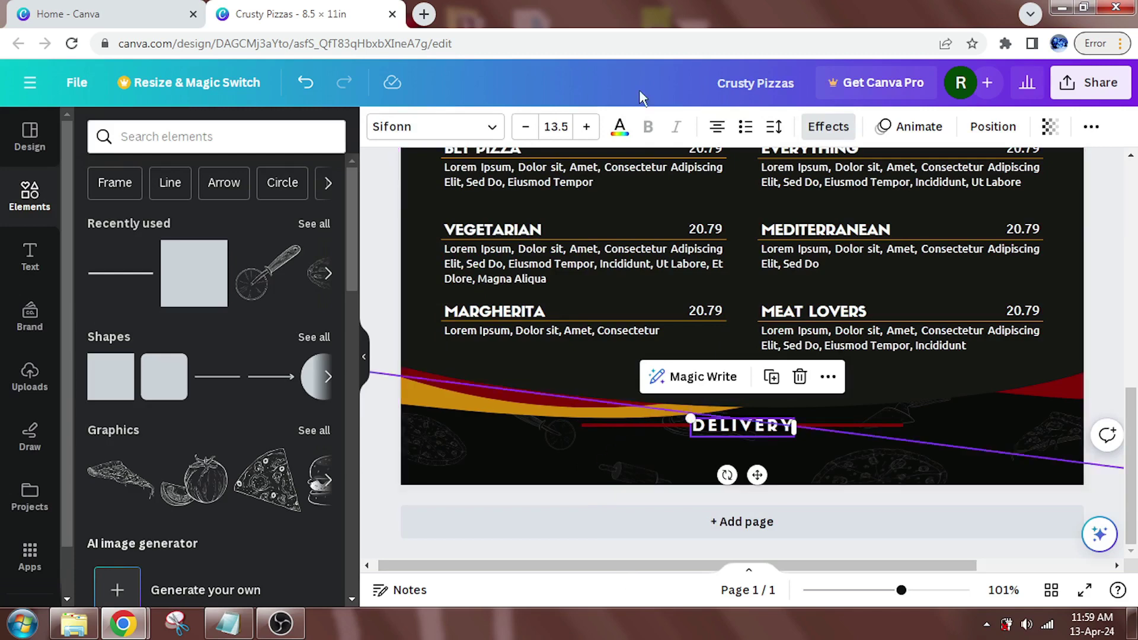
{"action": "left_click", "coordinate": [562, 127]}
{"action": "left_click", "coordinate": [563, 127]}
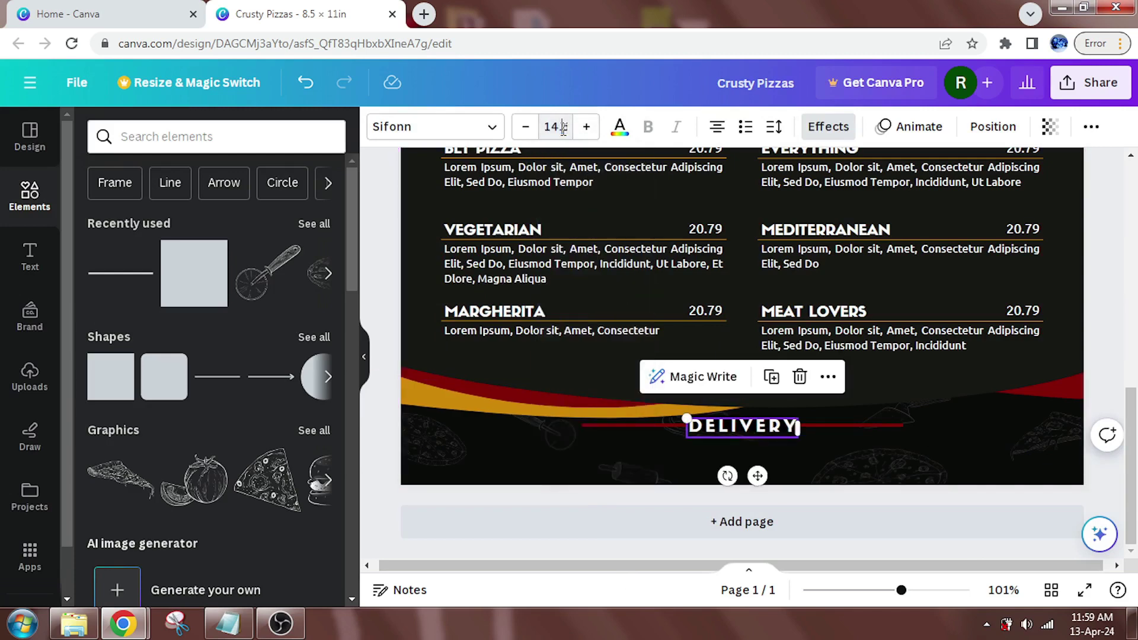
{"action": "key", "text": "Escape"}
Add a body text box below the DELIVERY heading reading "Call :" followed by the phone number
{"action": "left_click", "coordinate": [30, 255]}
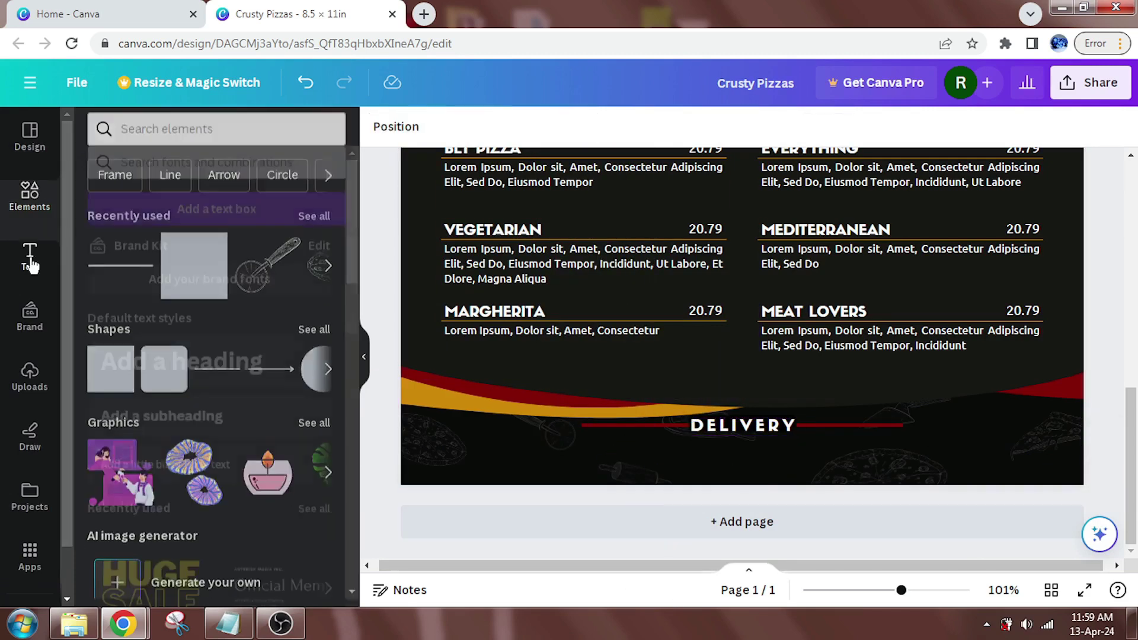
{"action": "left_click", "coordinate": [261, 456]}
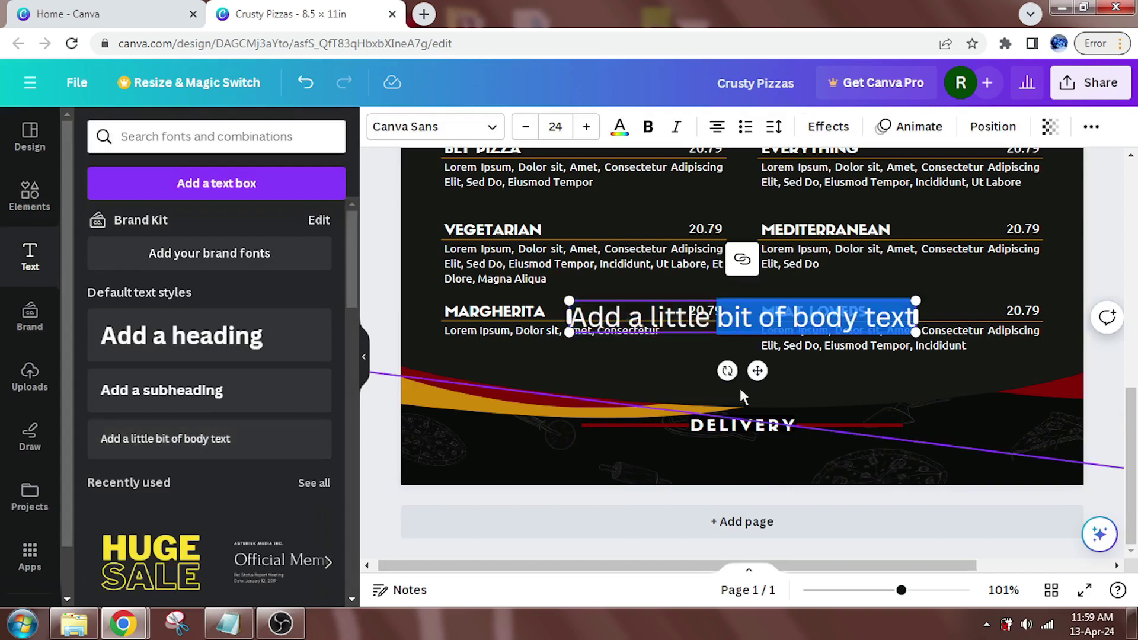
{"action": "left_click", "coordinate": [659, 276]}
{"action": "left_click", "coordinate": [659, 314]}
{"action": "left_click_drag", "start_coordinate": [658, 315], "coordinate": [504, 455]}
{"action": "double_click", "coordinate": [637, 461]}
{"action": "key", "text": "BackSpace"}
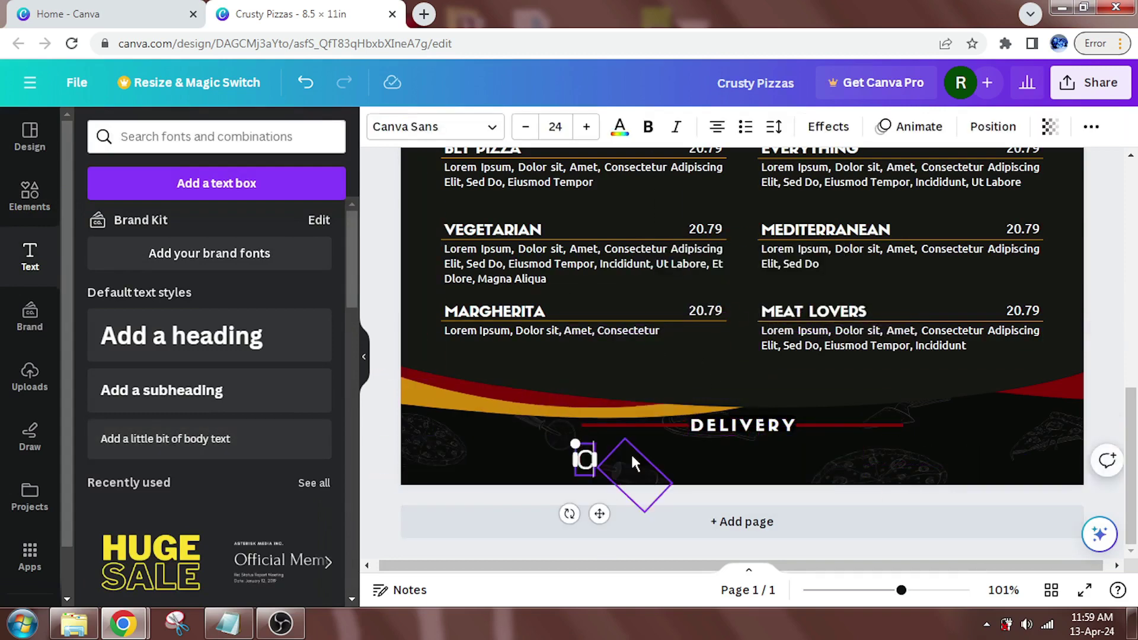
{"action": "type", "text": "Call "}
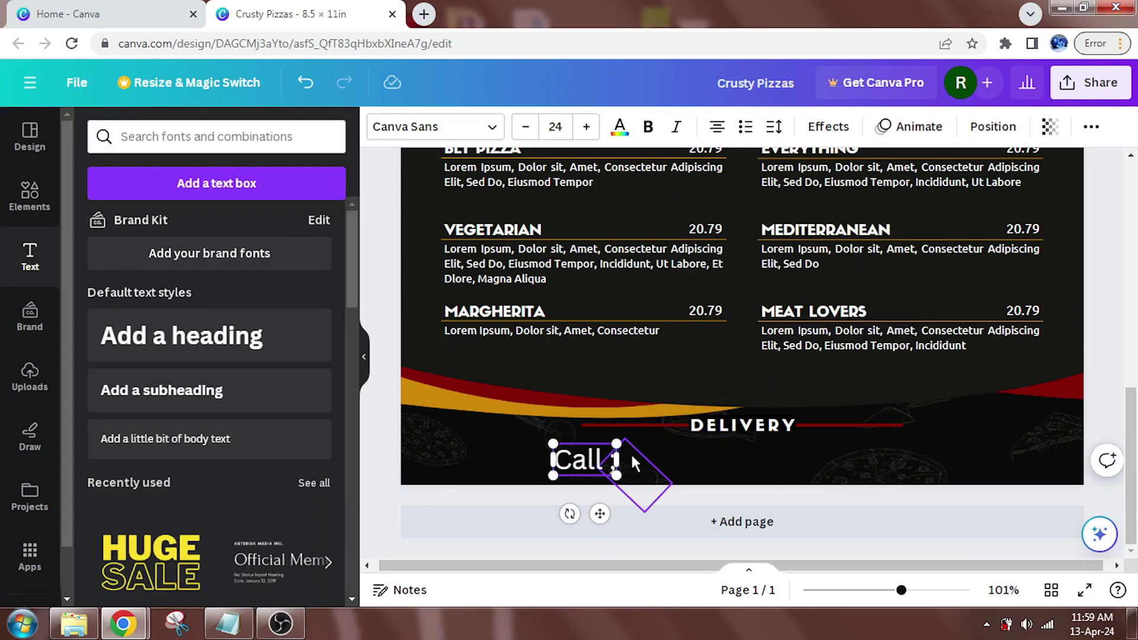
{"action": "type", "text": ":"}
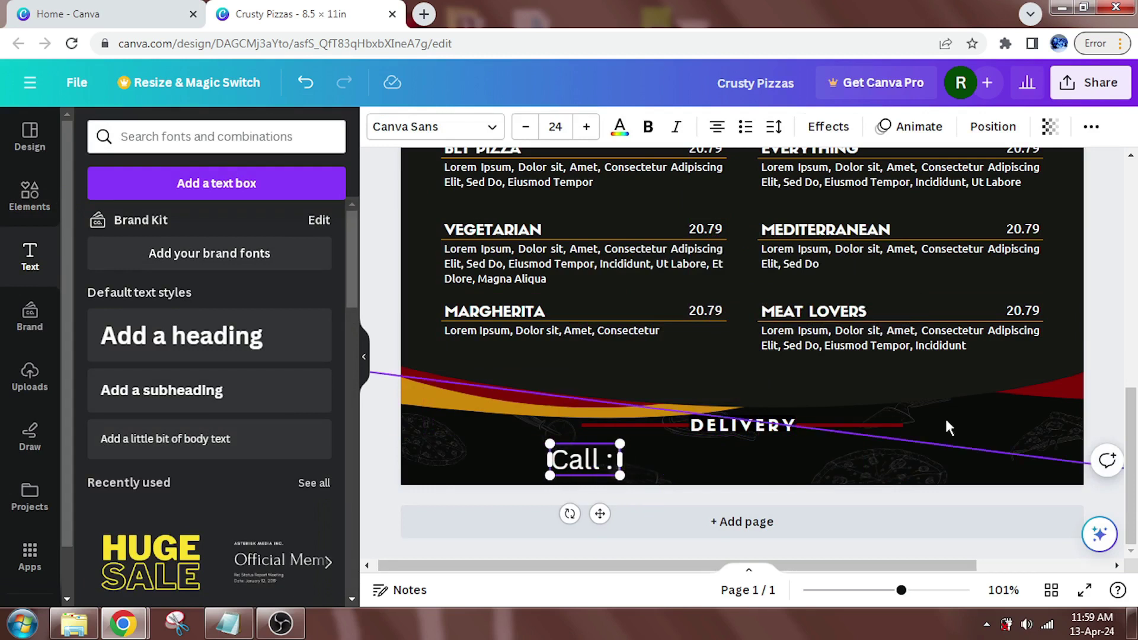
{"action": "type", "text": " 555-555-5555"}
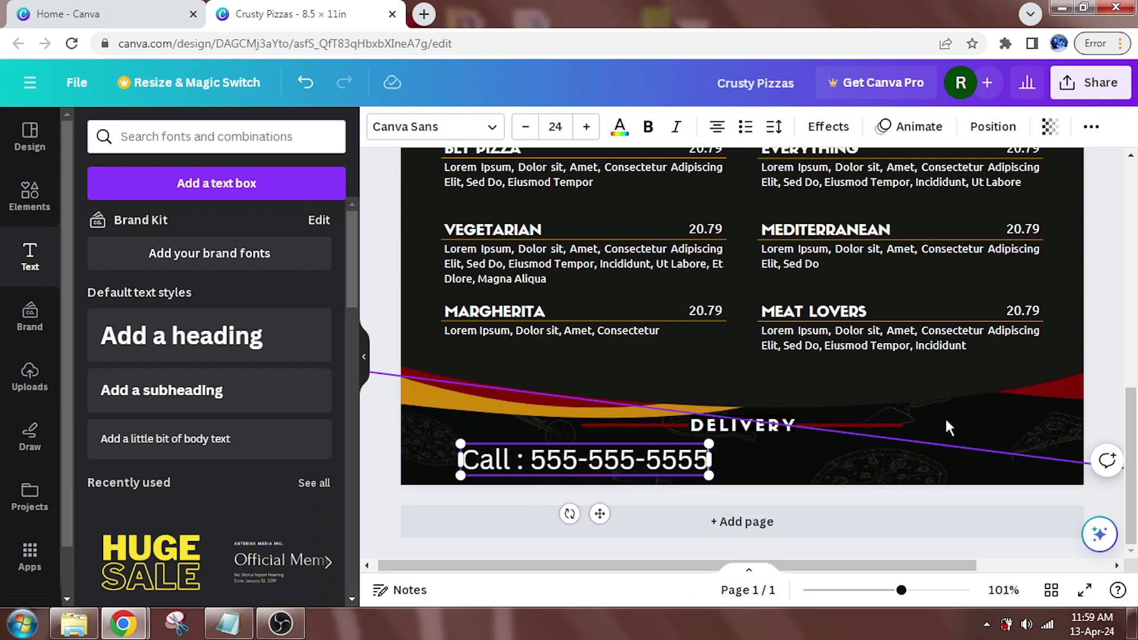
Change the call text's font to Ubuntu, scale it down to size 10.1 and place it below the red line's left end
{"action": "left_click", "coordinate": [482, 496]}
{"action": "left_click", "coordinate": [528, 462]}
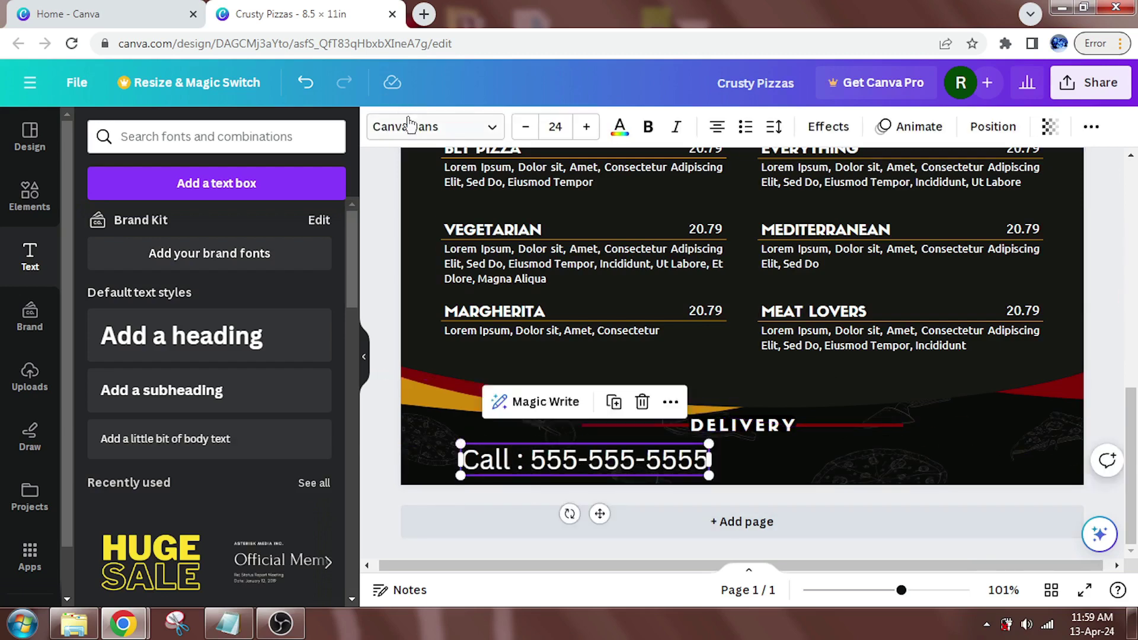
{"action": "left_click", "coordinate": [409, 126]}
{"action": "left_click", "coordinate": [215, 391]}
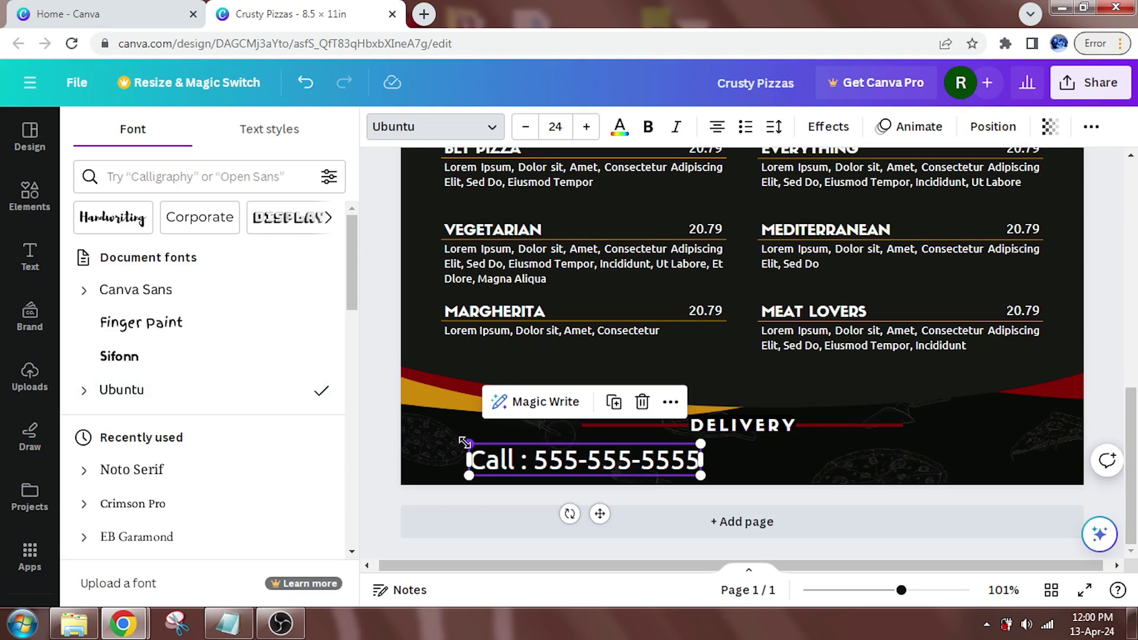
{"action": "left_click_drag", "start_coordinate": [464, 442], "coordinate": [599, 462]}
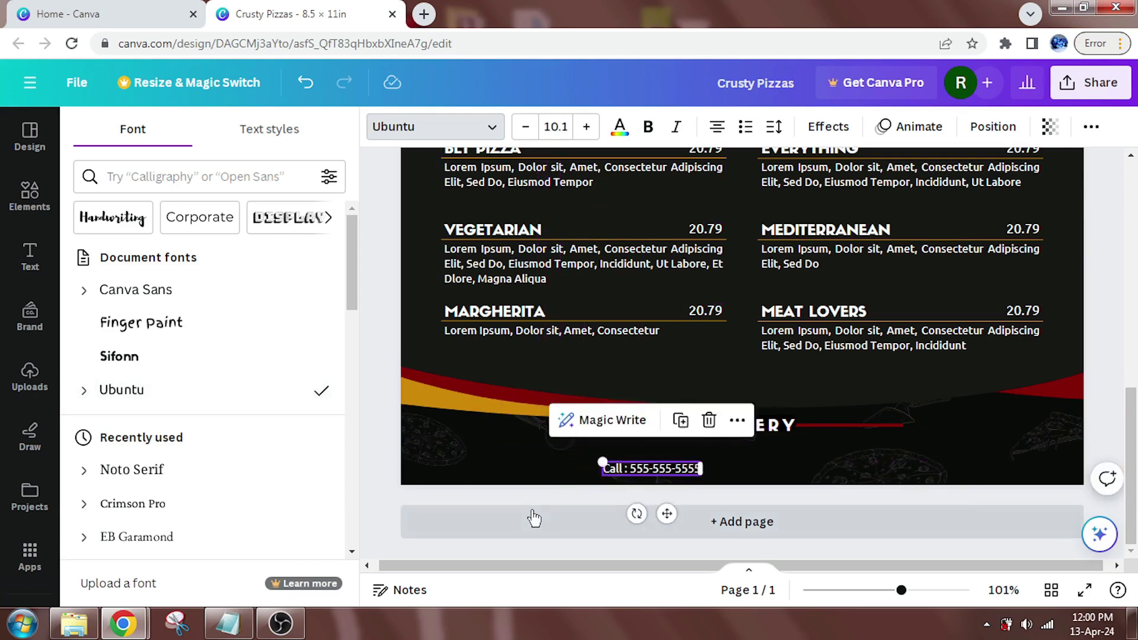
{"action": "left_click_drag", "start_coordinate": [680, 468], "coordinate": [594, 460]}
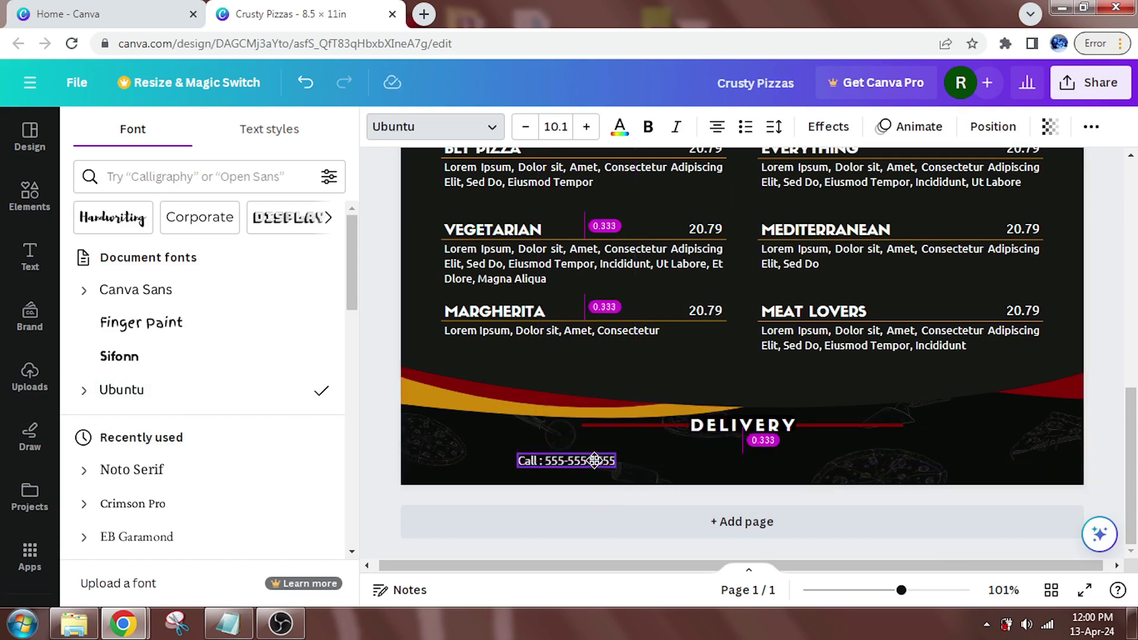
Shrink the DELIVERY heading slightly and set the weight of the red line behind it to 2
{"action": "left_click", "coordinate": [760, 428]}
{"action": "left_click", "coordinate": [870, 425]}
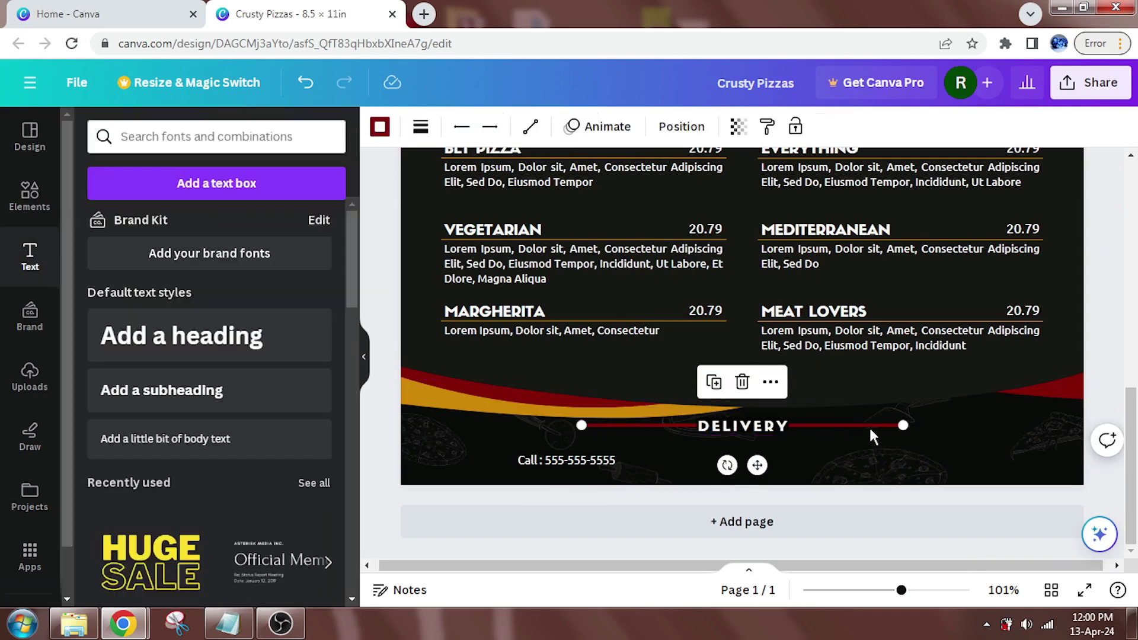
{"action": "left_click", "coordinate": [380, 127]}
{"action": "left_click", "coordinate": [421, 127]}
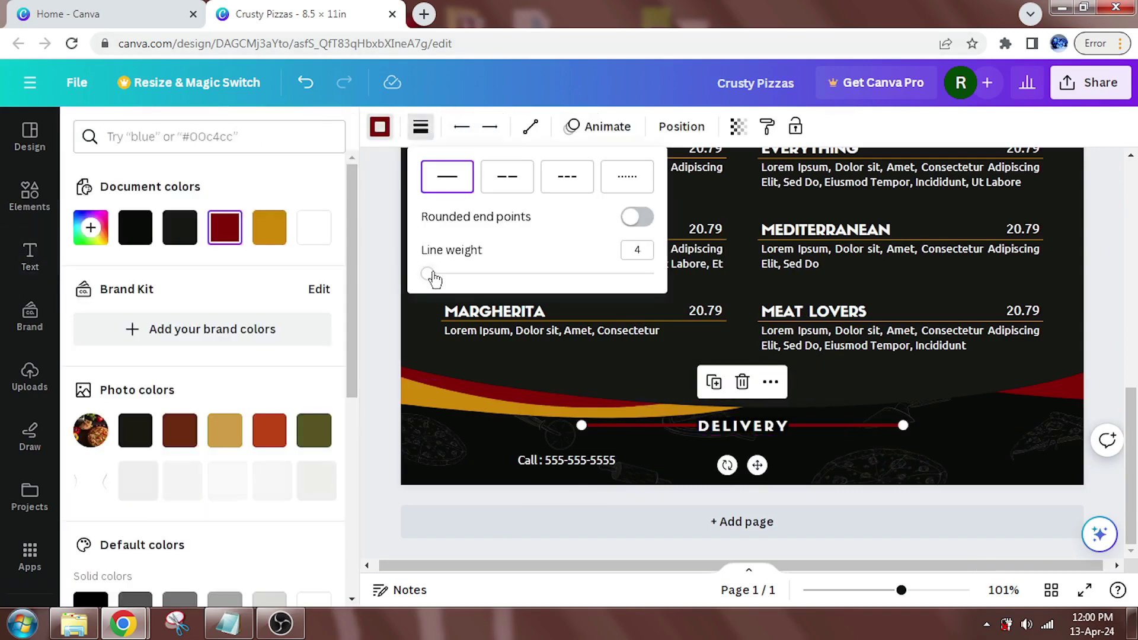
{"action": "left_click_drag", "start_coordinate": [432, 274], "coordinate": [426, 274]}
{"action": "left_click", "coordinate": [644, 251]}
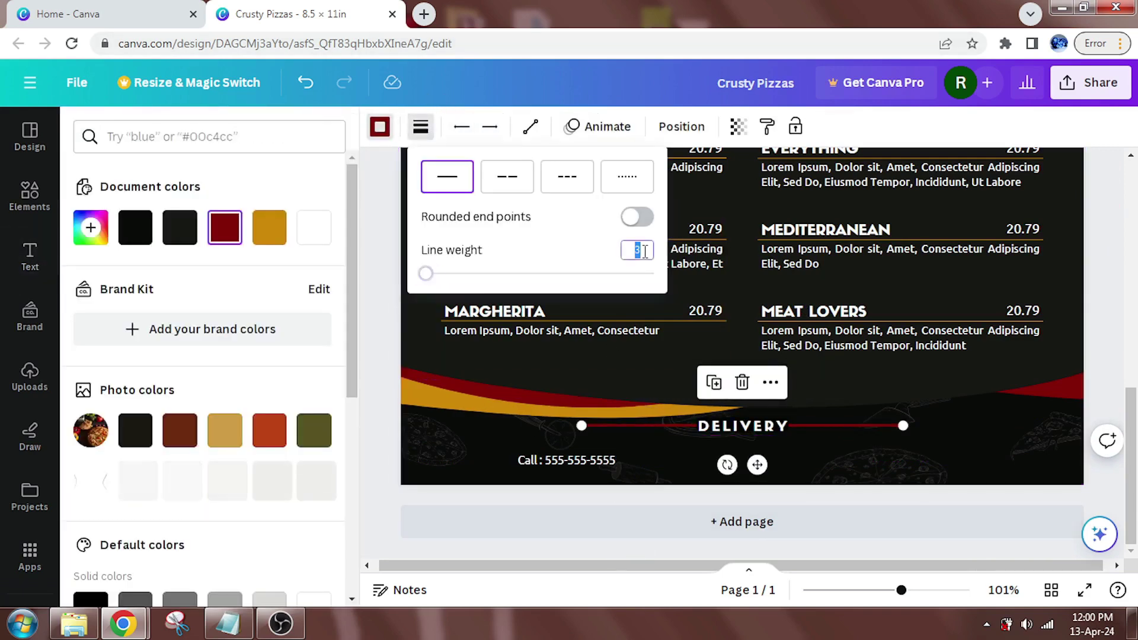
{"action": "type", "text": "2"}
{"action": "left_click", "coordinate": [670, 499]}
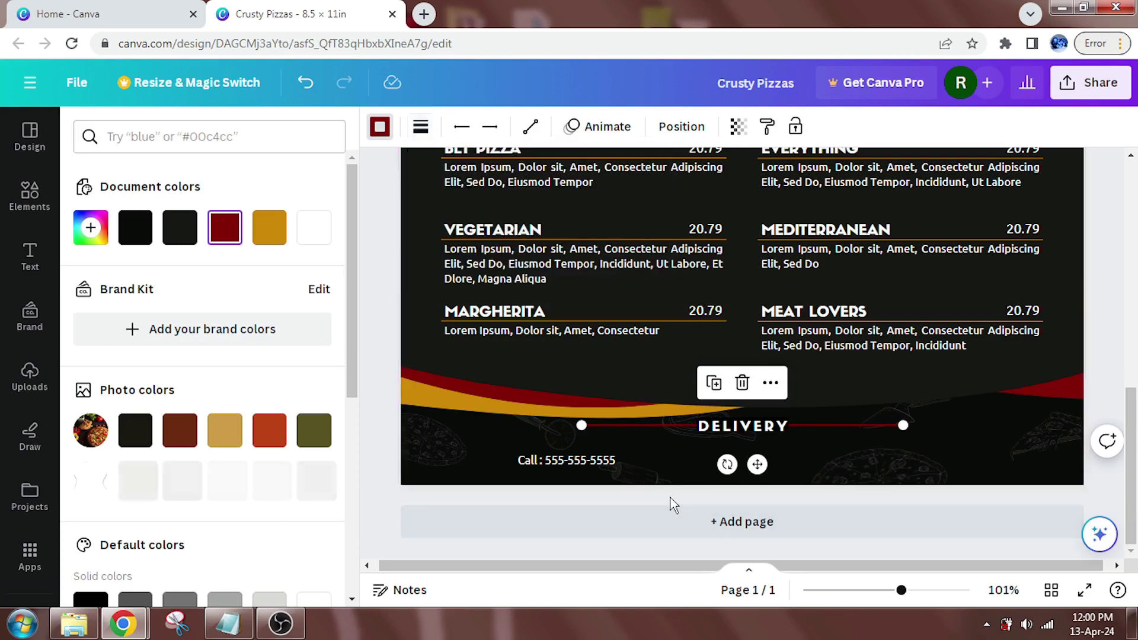
Set the letter spacing of the call text to 380
{"action": "double_click", "coordinate": [561, 460]}
{"action": "left_click", "coordinate": [773, 127]}
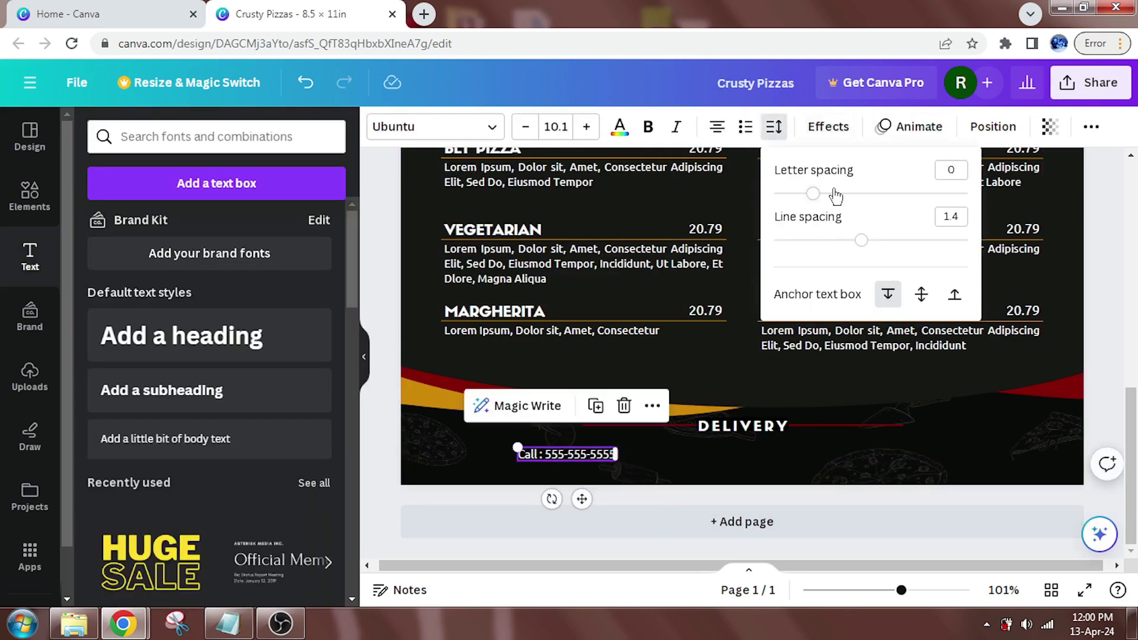
{"action": "left_click_drag", "start_coordinate": [813, 193], "coordinate": [889, 206]}
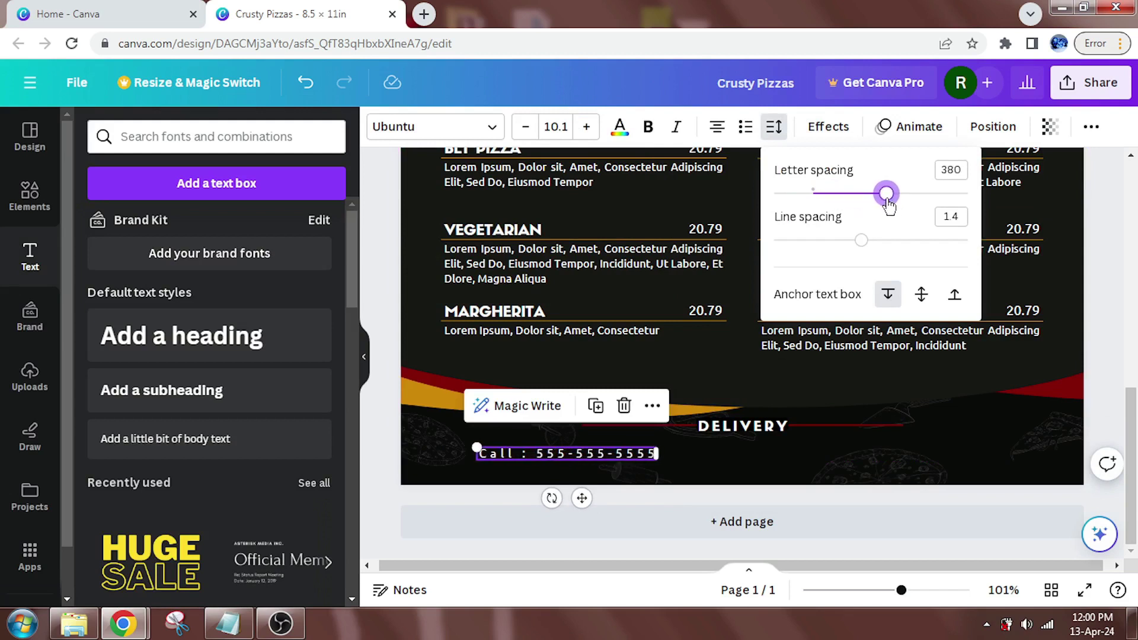
{"action": "left_click", "coordinate": [649, 602]}
{"action": "left_click", "coordinate": [596, 406]}
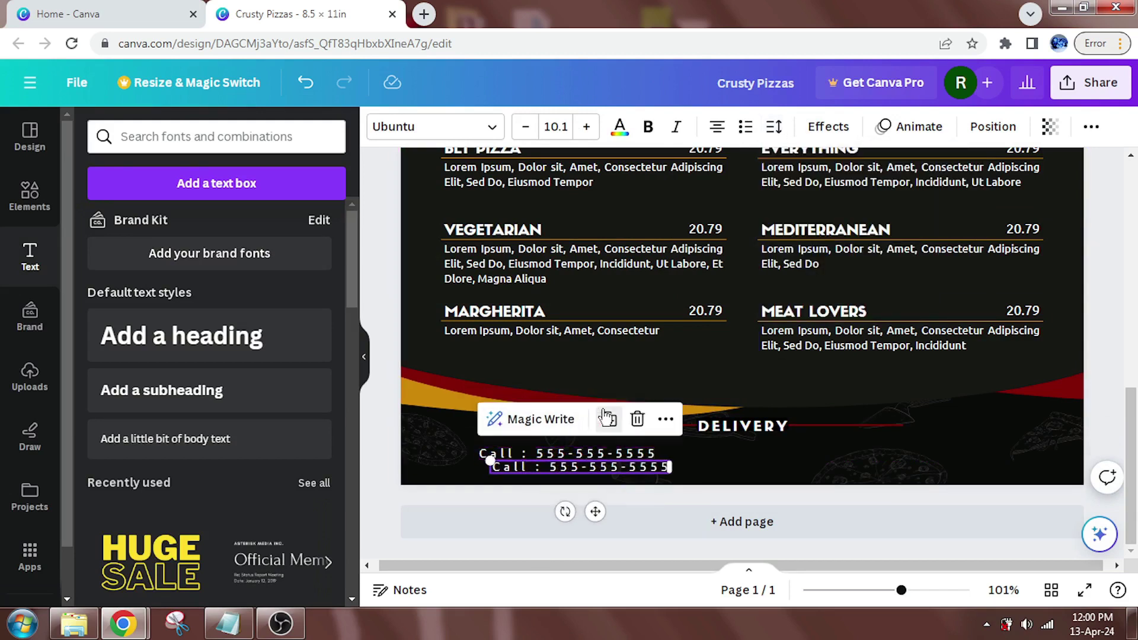
{"action": "left_click_drag", "start_coordinate": [600, 473], "coordinate": [969, 453]}
{"action": "double_click", "coordinate": [882, 456]}
{"action": "type", "text": "w"}
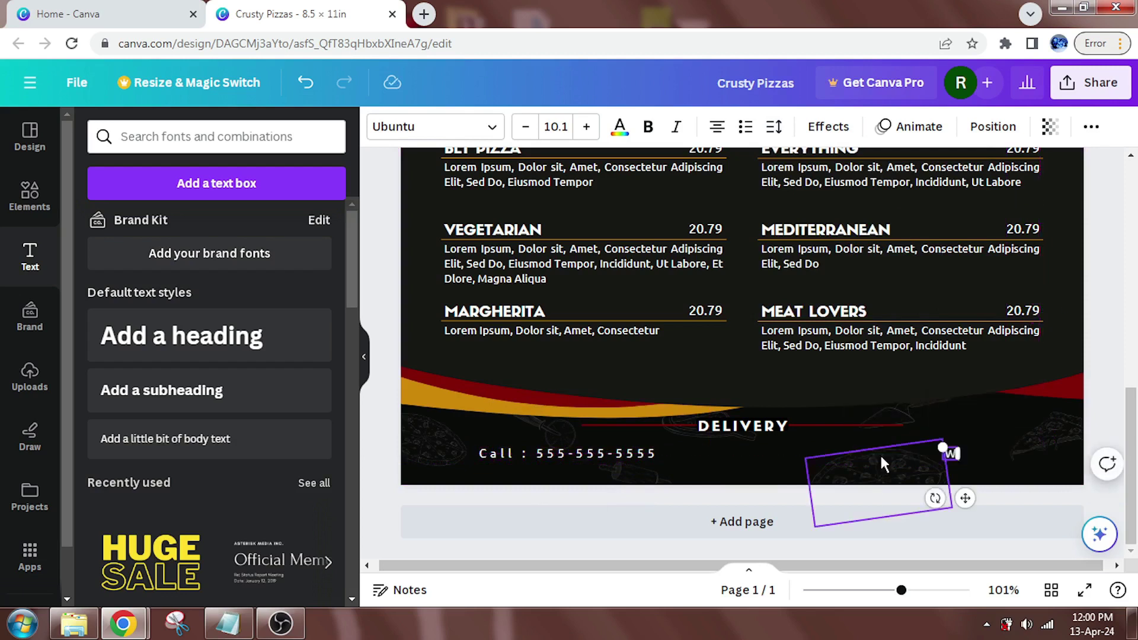
{"action": "type", "text": "e"}
{"action": "key", "text": "BackSpace"}
{"action": "key", "text": "BackSpace"}
{"action": "type", "text": "www.lor"}
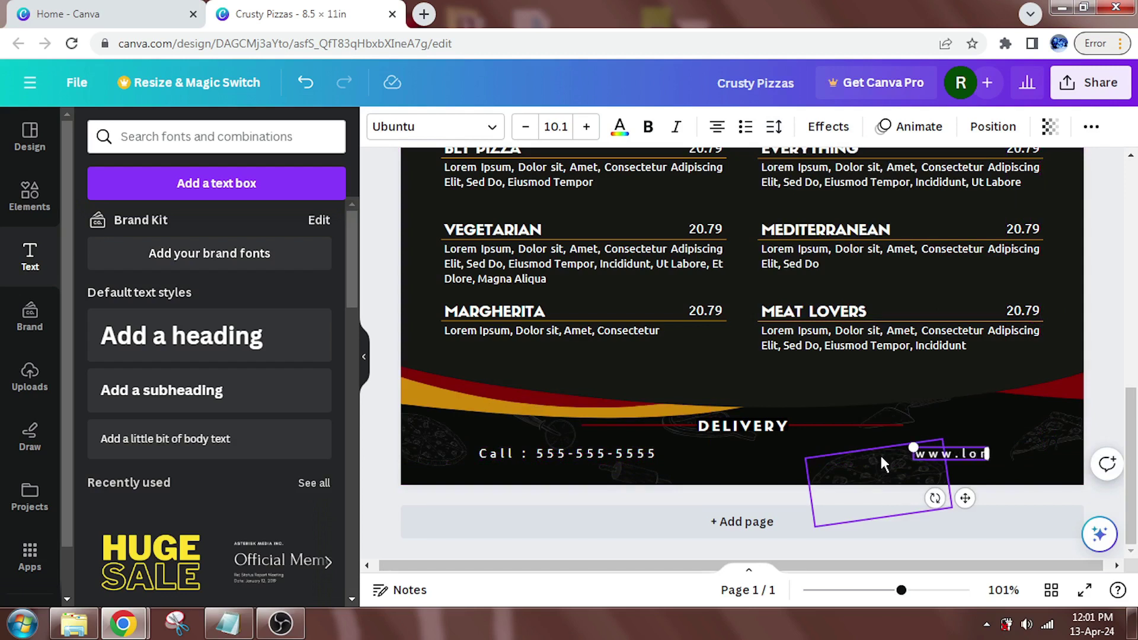
{"action": "type", "text": "emipsu"}
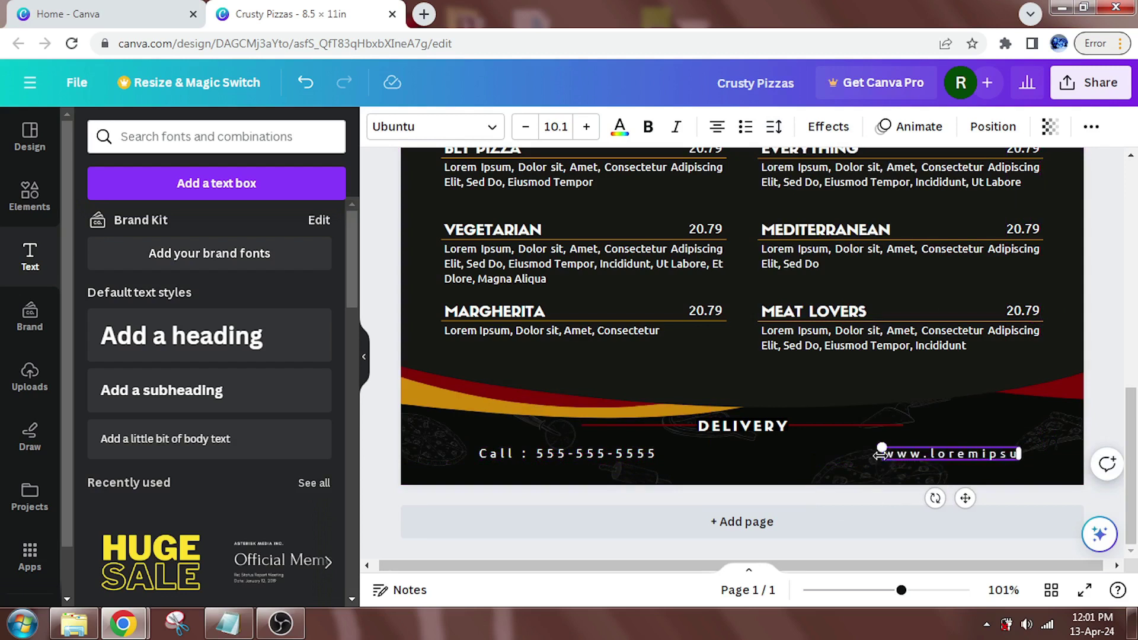
{"action": "type", "text": "m.com"}
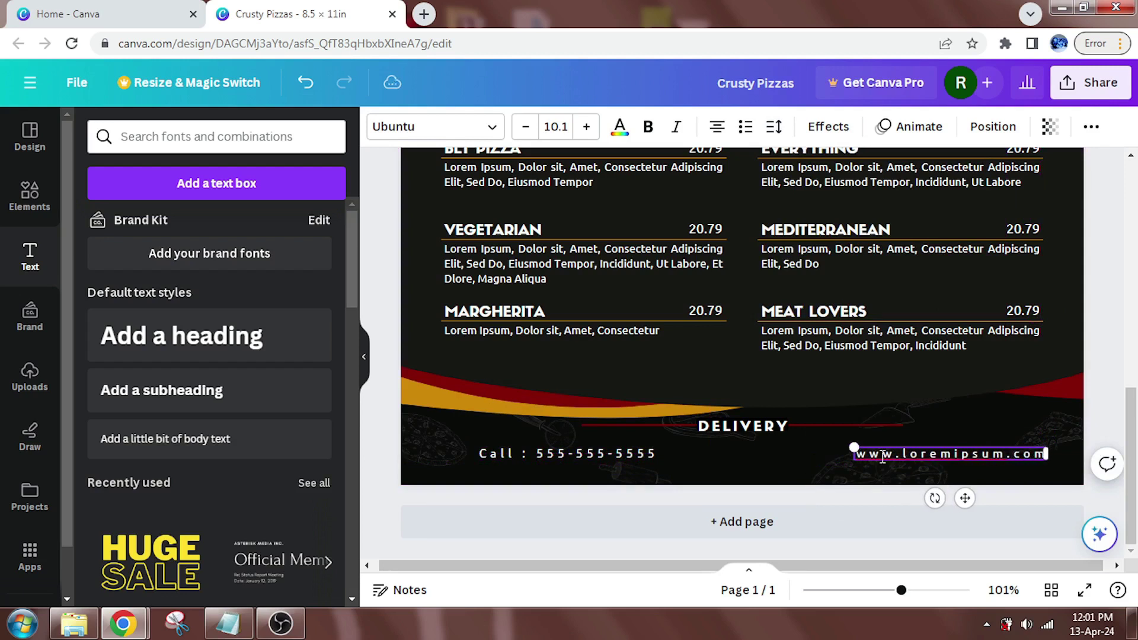
Move the web address slightly left, keeping it level with the call text
{"action": "left_click", "coordinate": [960, 461]}
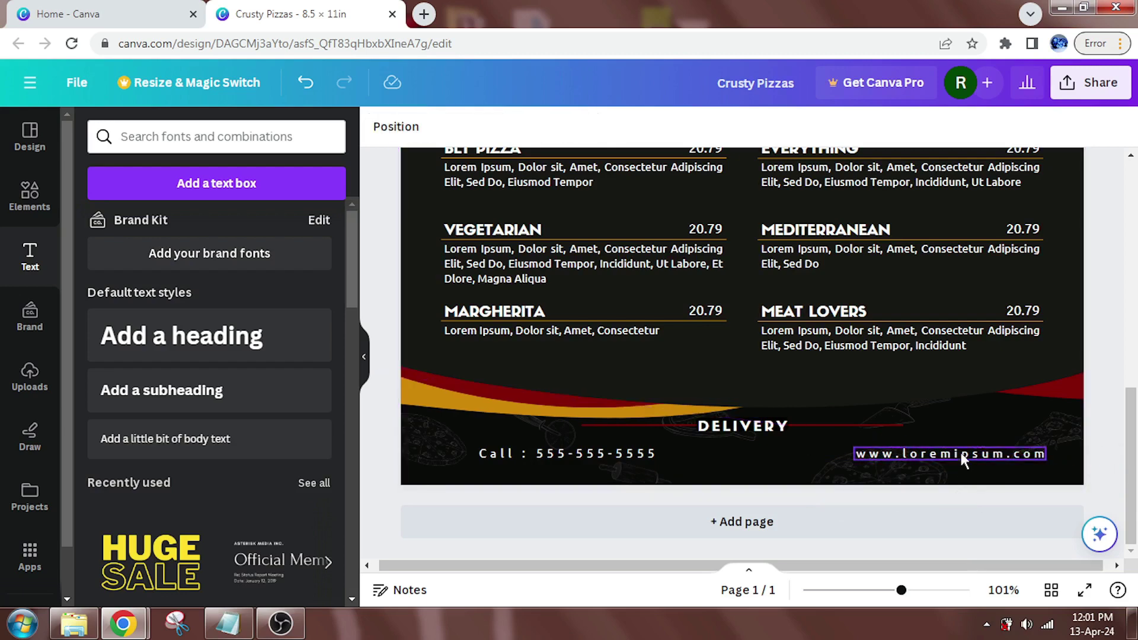
{"action": "left_click_drag", "start_coordinate": [959, 451], "coordinate": [938, 453]}
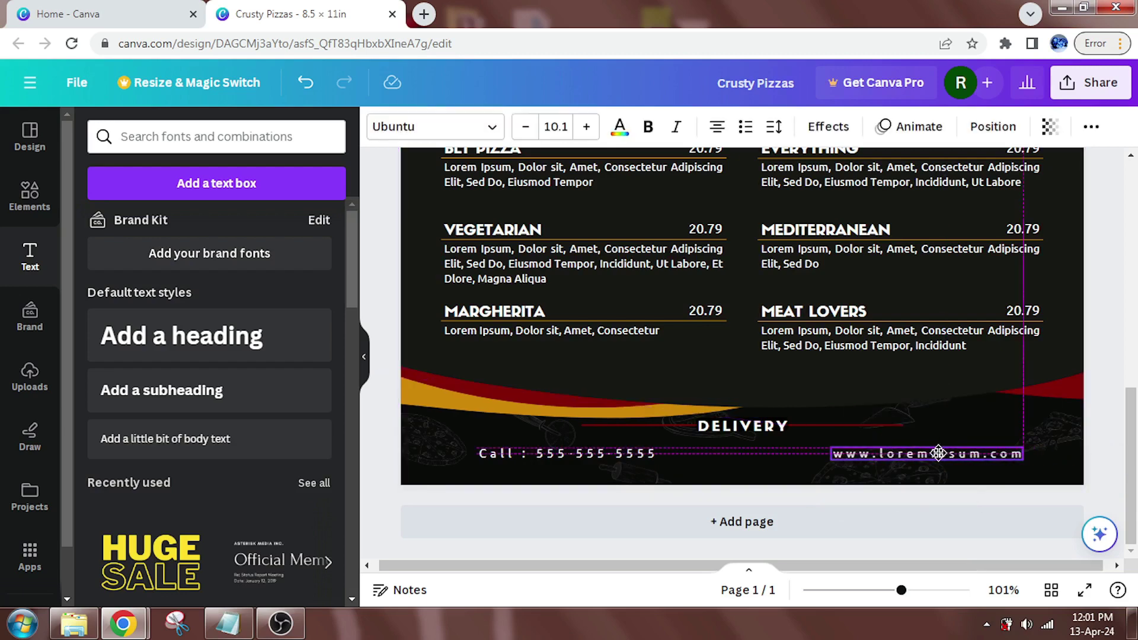
{"action": "left_click", "coordinate": [739, 501]}
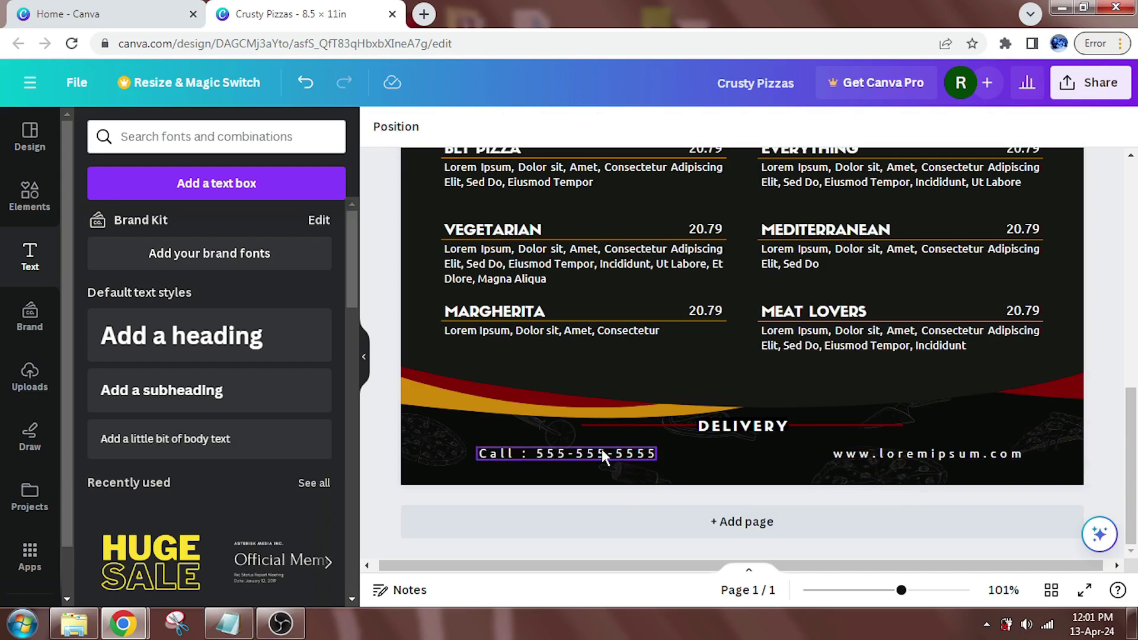
Move the call text toward the left edge of the footer and the web address toward the right edge
{"action": "left_click_drag", "start_coordinate": [602, 457], "coordinate": [557, 457]}
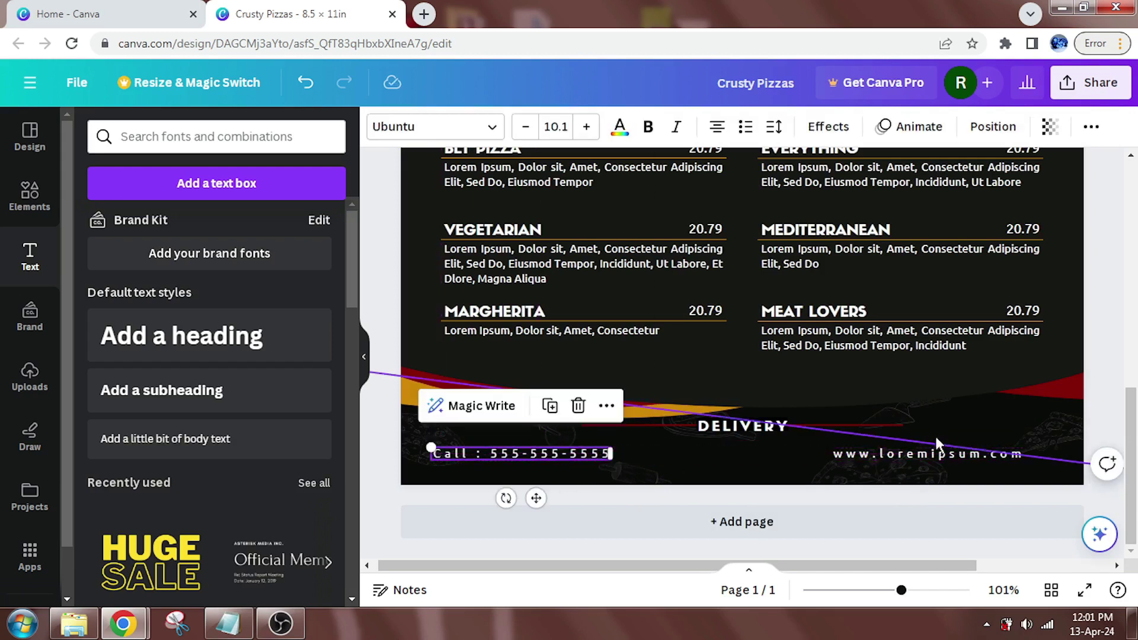
{"action": "left_click_drag", "start_coordinate": [936, 456], "coordinate": [963, 457]}
{"action": "left_click", "coordinate": [537, 463]}
{"action": "left_click", "coordinate": [534, 460]}
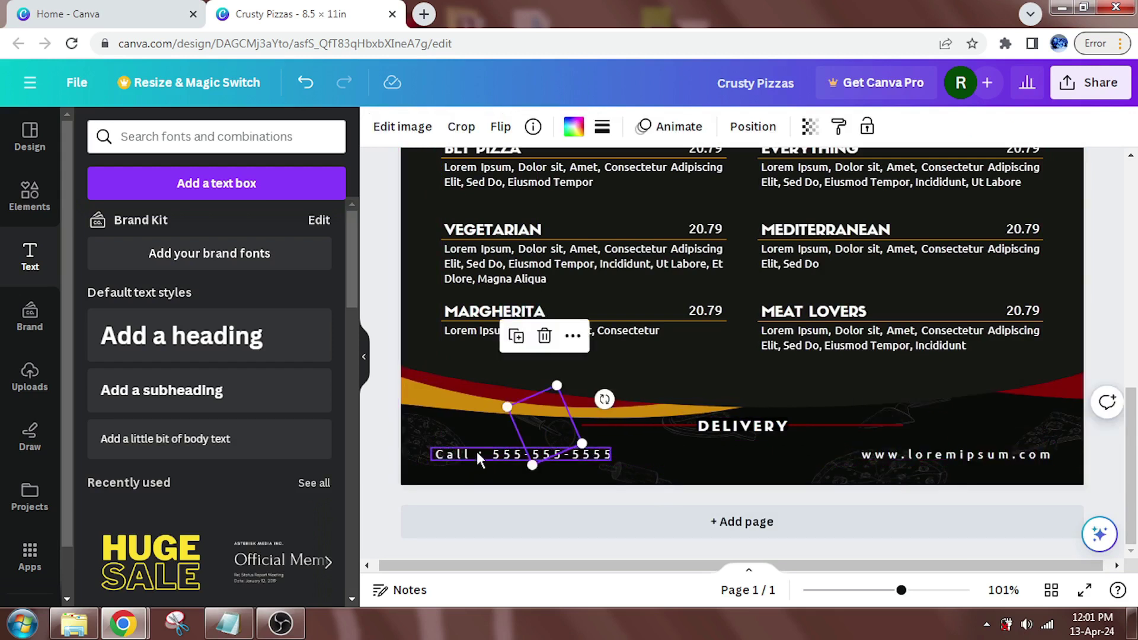
Duplicate the call text beneath the DELIVERY heading and replace its wording with the placeholder street address on two lines
{"action": "left_click", "coordinate": [476, 454]}
{"action": "left_click", "coordinate": [550, 410]}
{"action": "left_click_drag", "start_coordinate": [507, 466], "coordinate": [716, 446]}
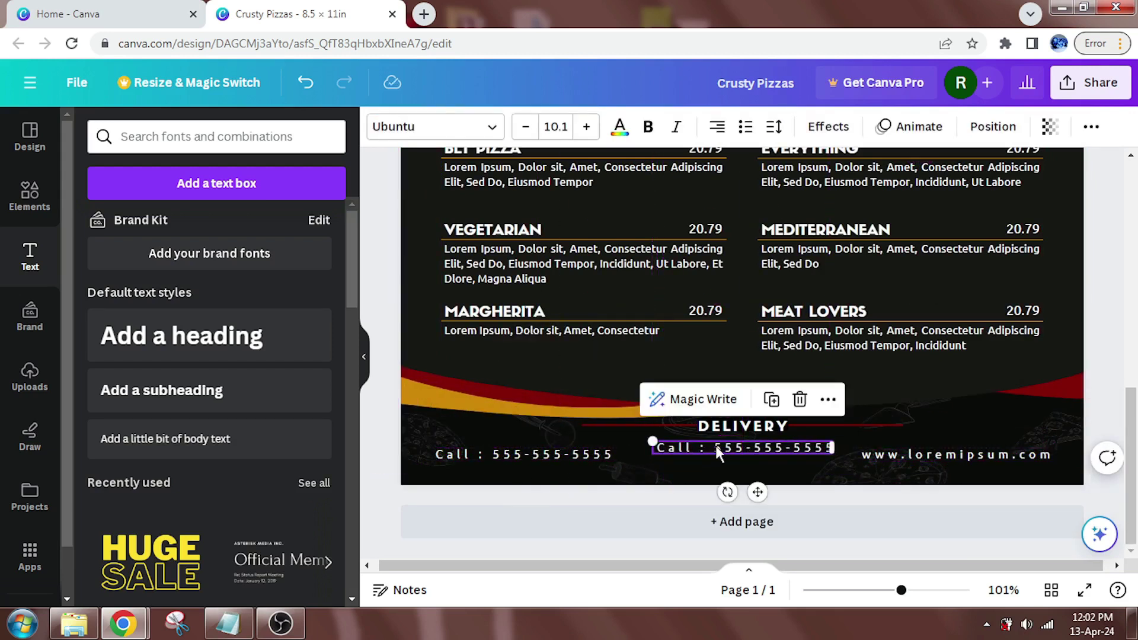
{"action": "double_click", "coordinate": [690, 446]}
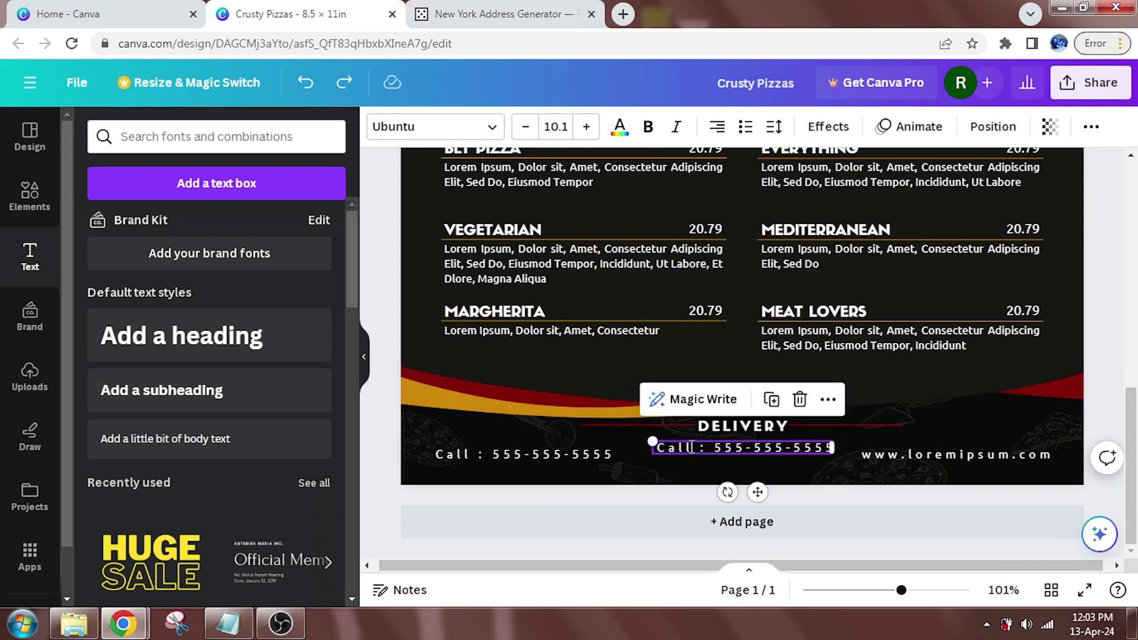
{"action": "type", "text": "XXX"}
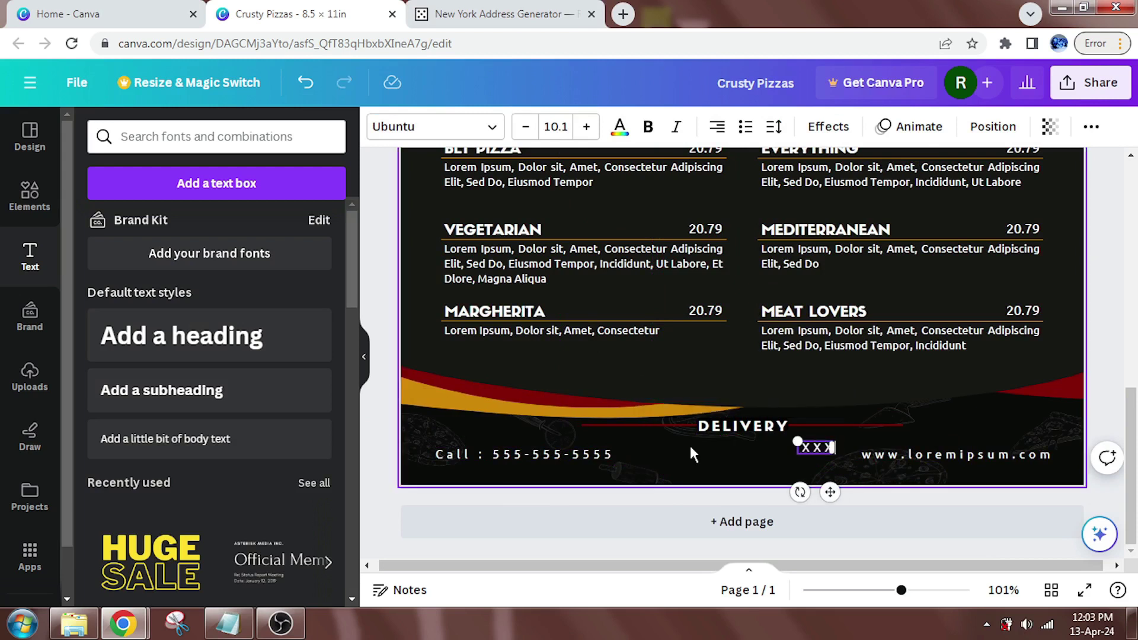
{"action": "type", "text": "Border Lane Brooklyn, NY"}
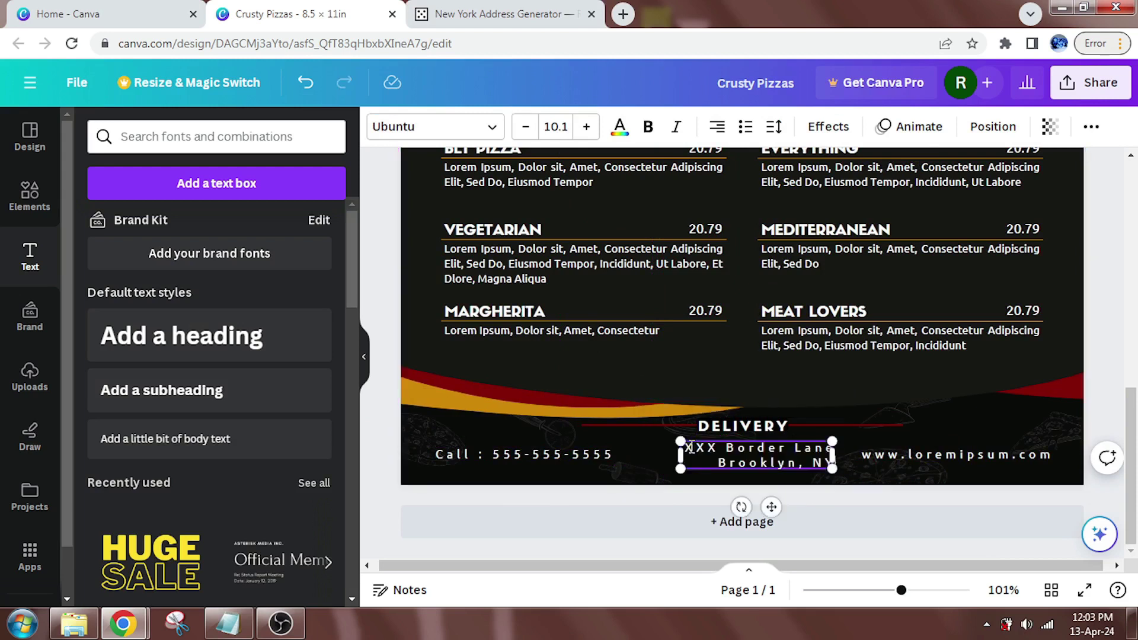
{"action": "type", "text": "XXXXX"}
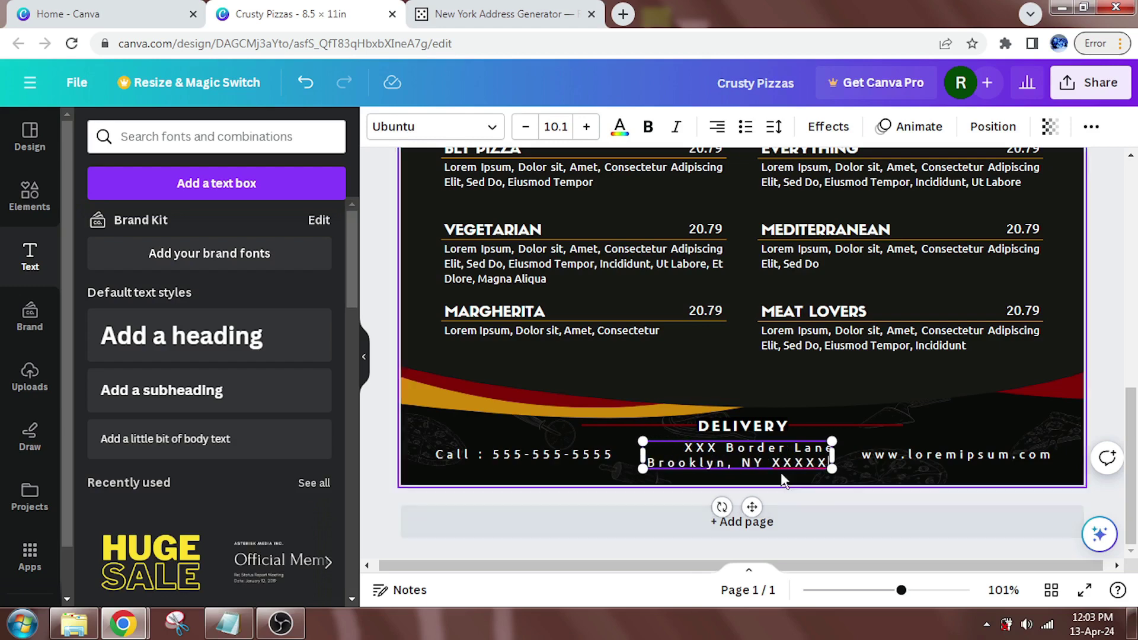
{"action": "key", "text": "Escape"}
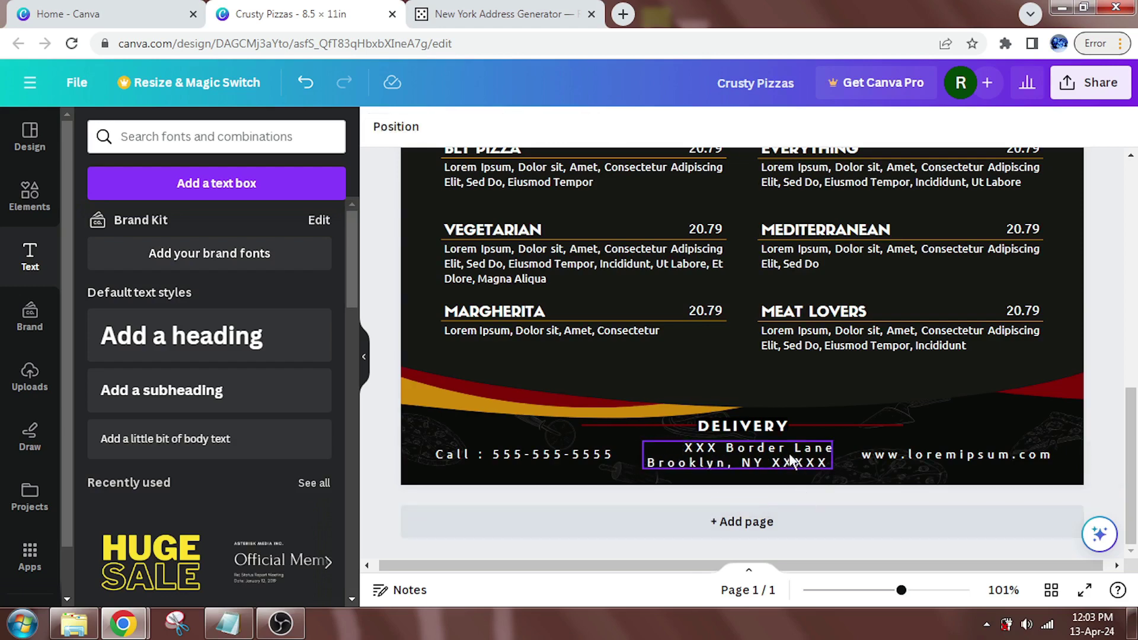
Centre-align the footer address text and set its letter spacing to 0
{"action": "left_click", "coordinate": [718, 128]}
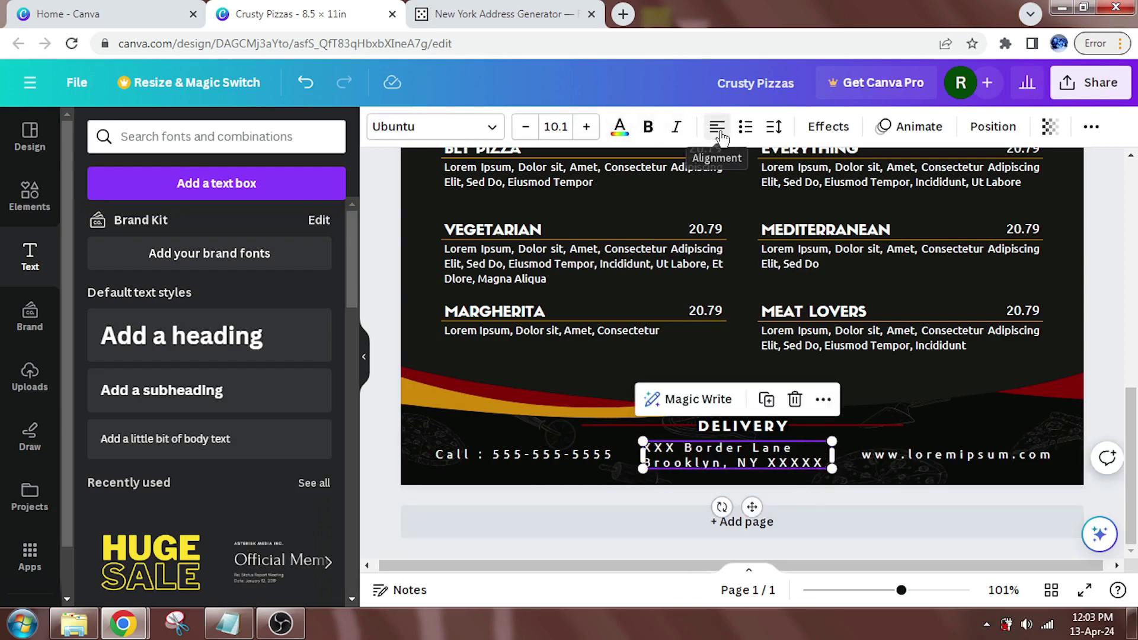
{"action": "left_click", "coordinate": [717, 127]}
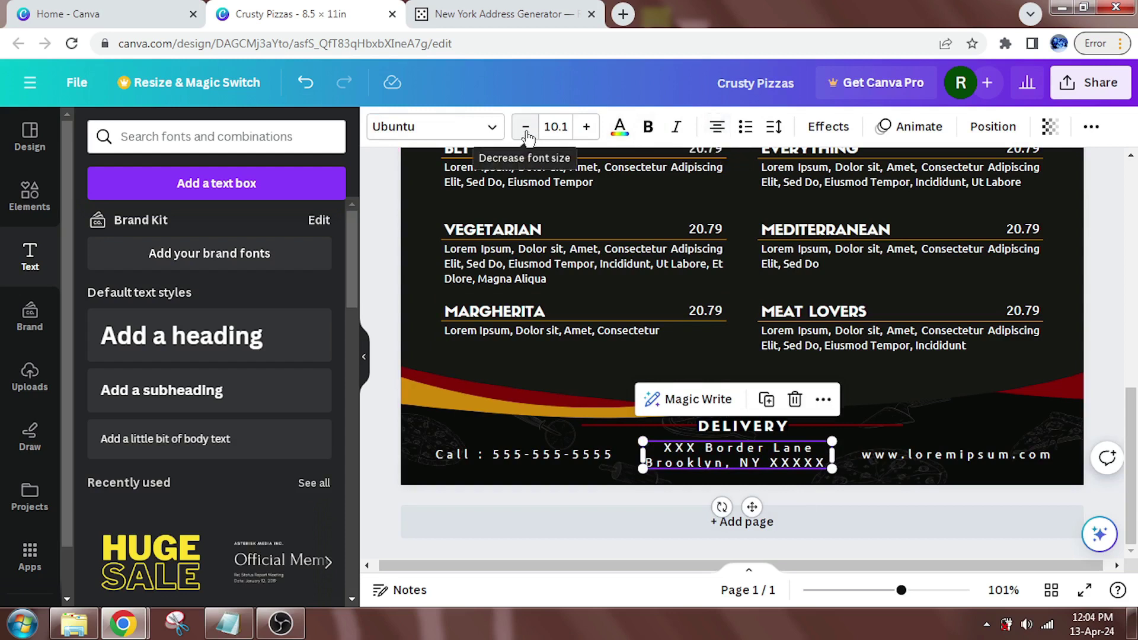
{"action": "left_click", "coordinate": [774, 130]}
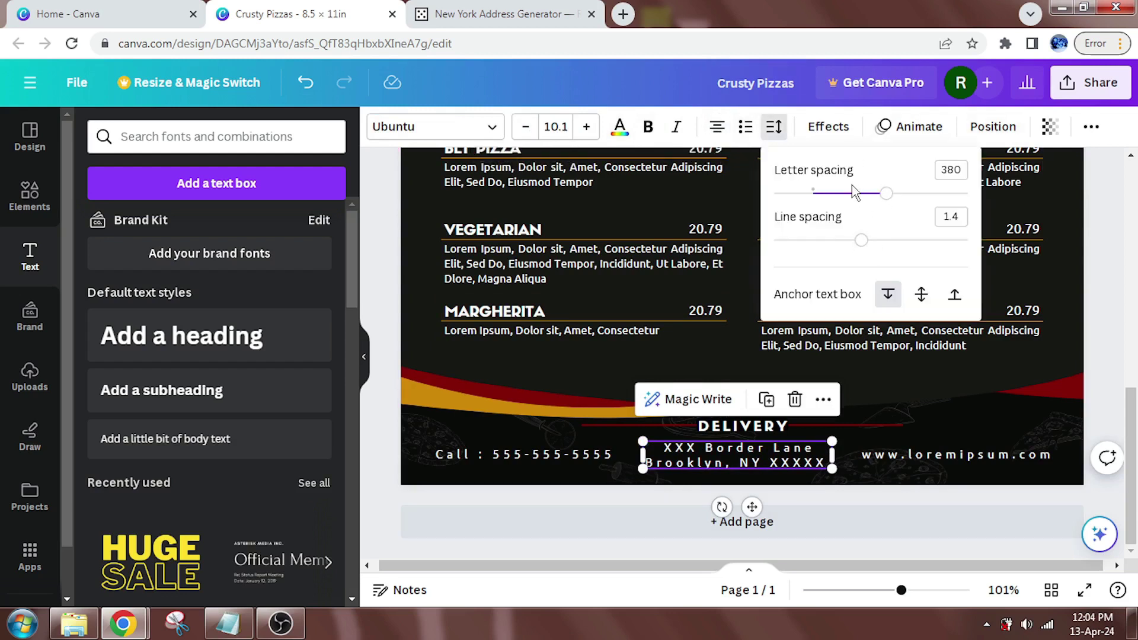
{"action": "left_click_drag", "start_coordinate": [852, 189], "coordinate": [815, 203]}
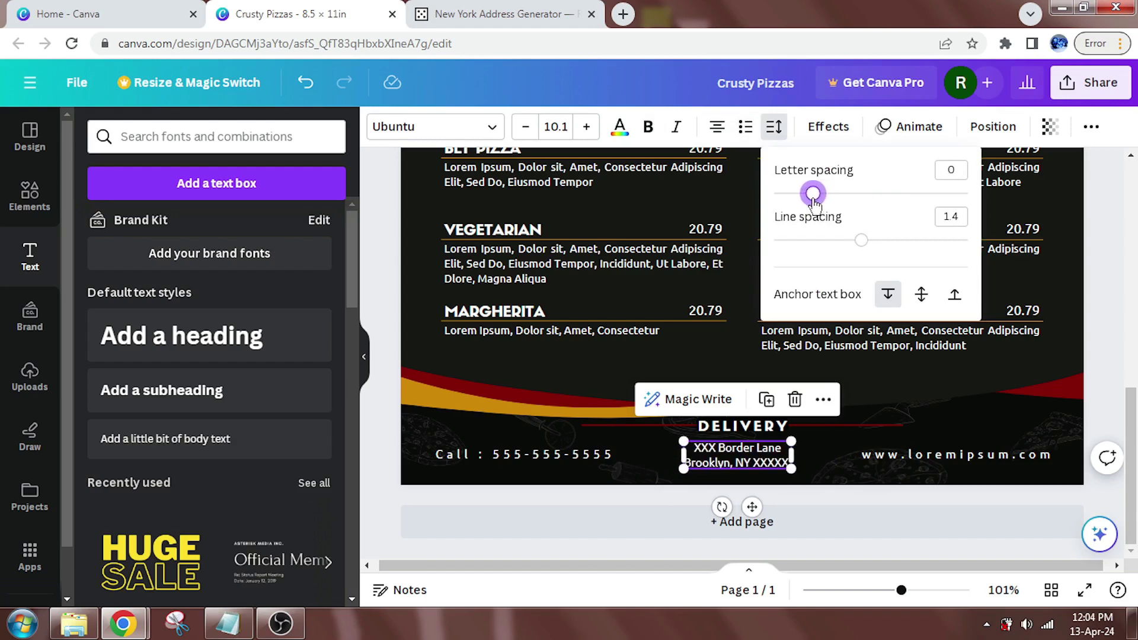
Centre the address beneath the DELIVERY heading and reduce its font size to 8.1
{"action": "left_click_drag", "start_coordinate": [747, 453], "coordinate": [750, 453]}
{"action": "left_click", "coordinate": [993, 126]}
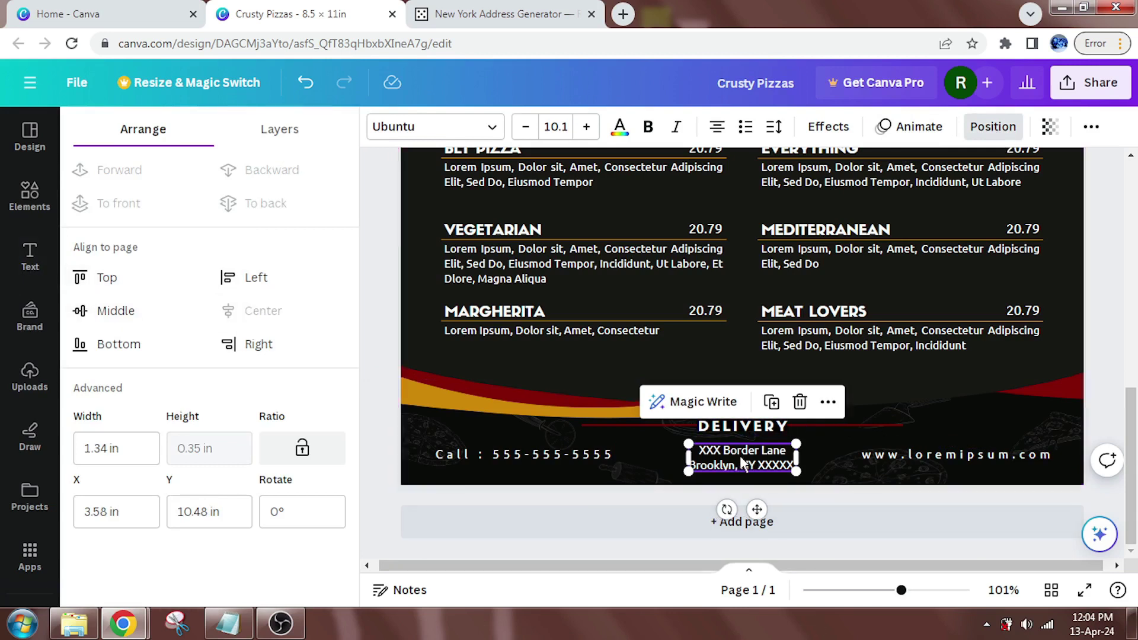
{"action": "left_click", "coordinate": [527, 128]}
{"action": "left_click", "coordinate": [527, 129]}
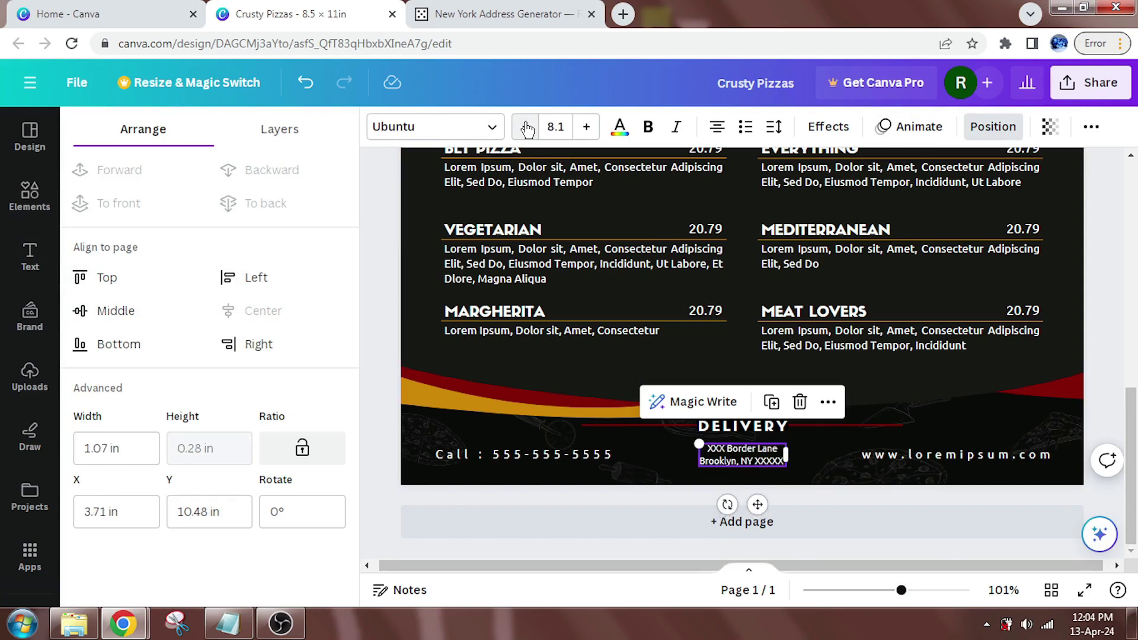
{"action": "left_click_drag", "start_coordinate": [754, 453], "coordinate": [745, 451]}
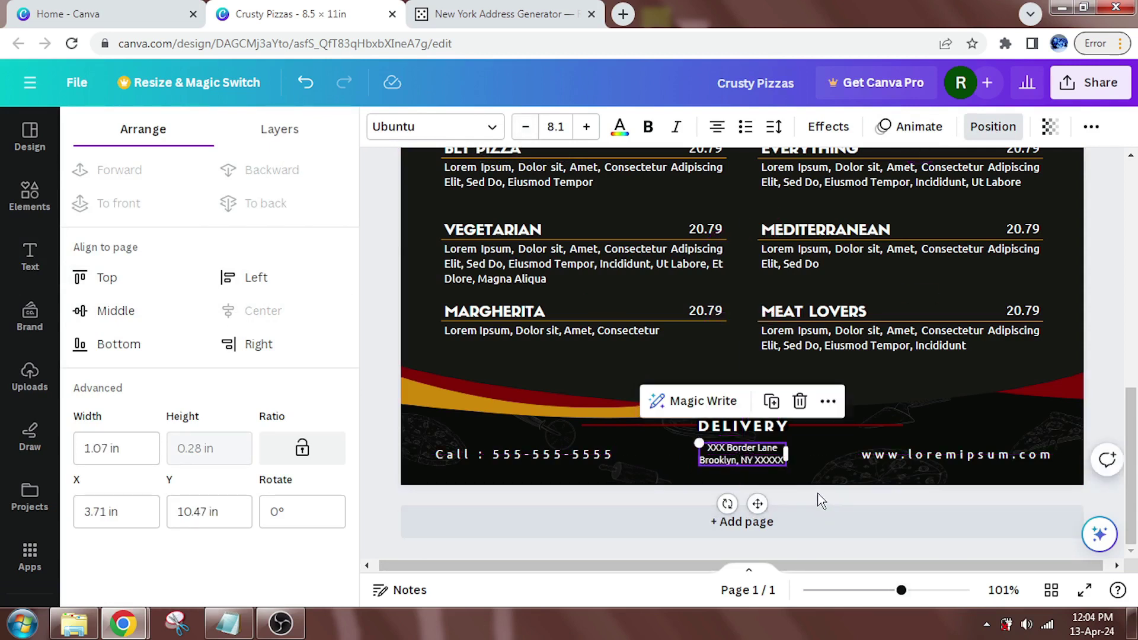
{"action": "left_click", "coordinate": [821, 500]}
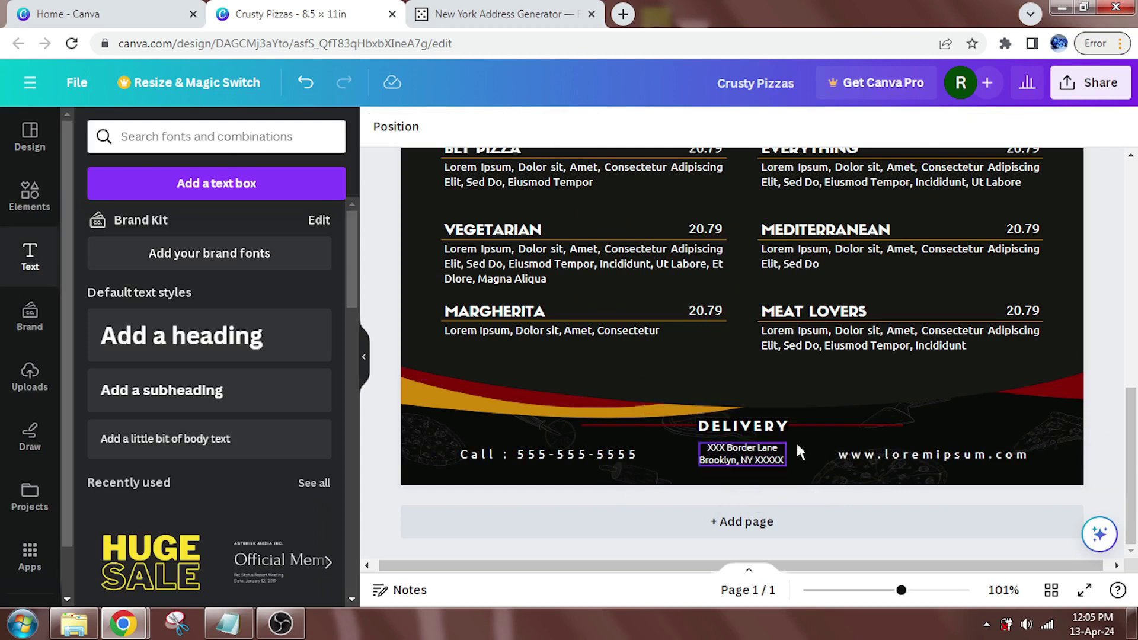
Add "Online :" in front of the web address in the footer
{"action": "left_click", "coordinate": [849, 453]}
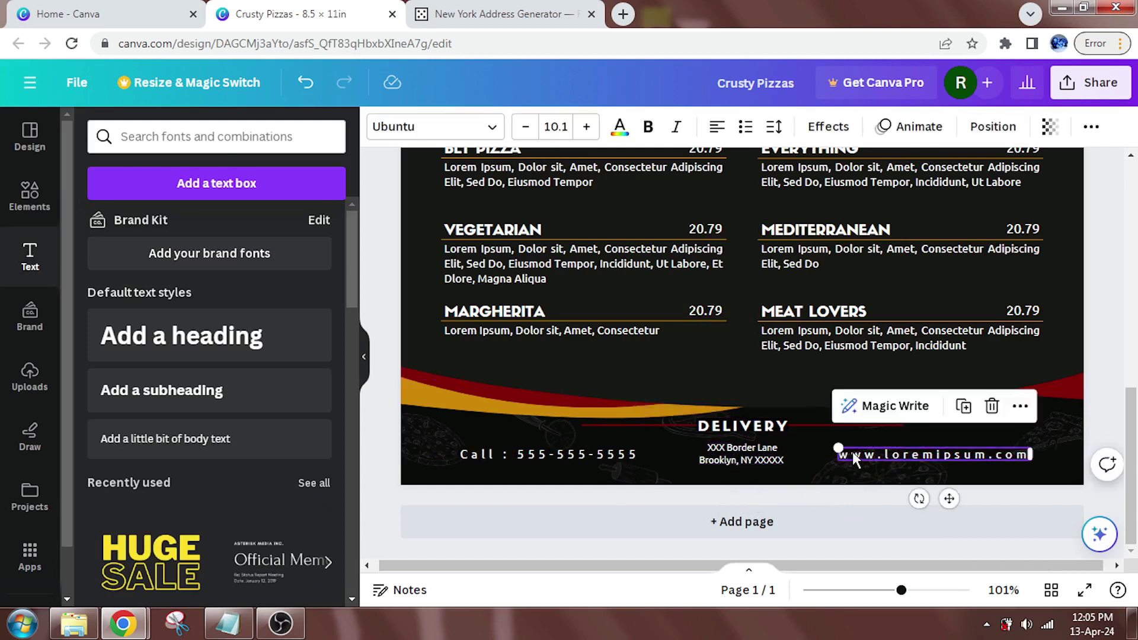
{"action": "left_click", "coordinate": [847, 454]}
{"action": "type", "text": "O"}
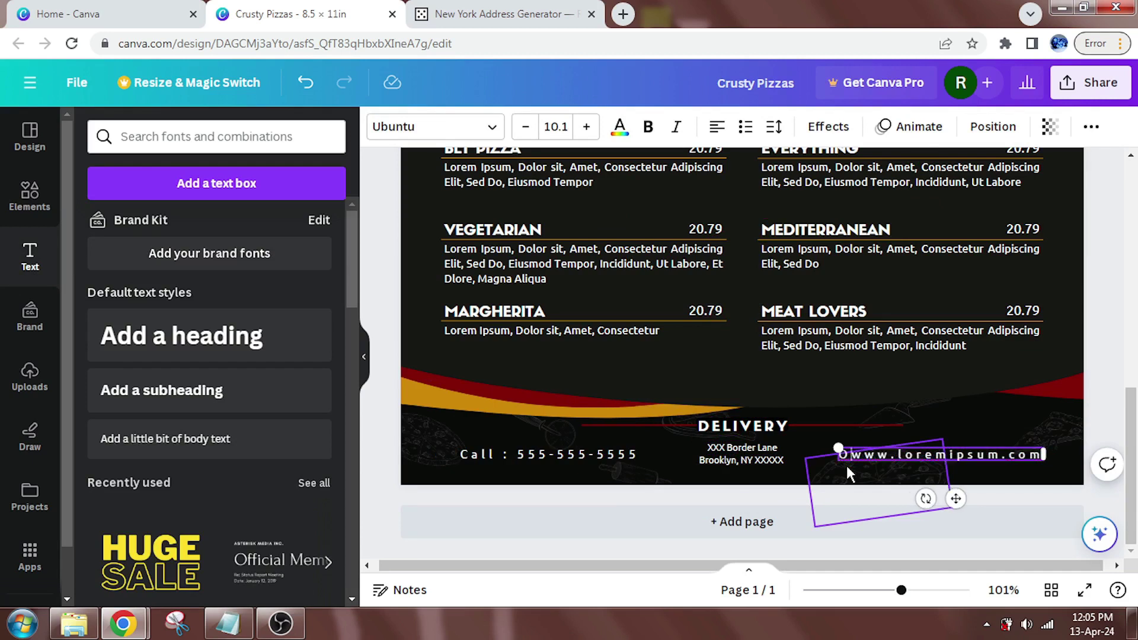
{"action": "type", "text": "nline"}
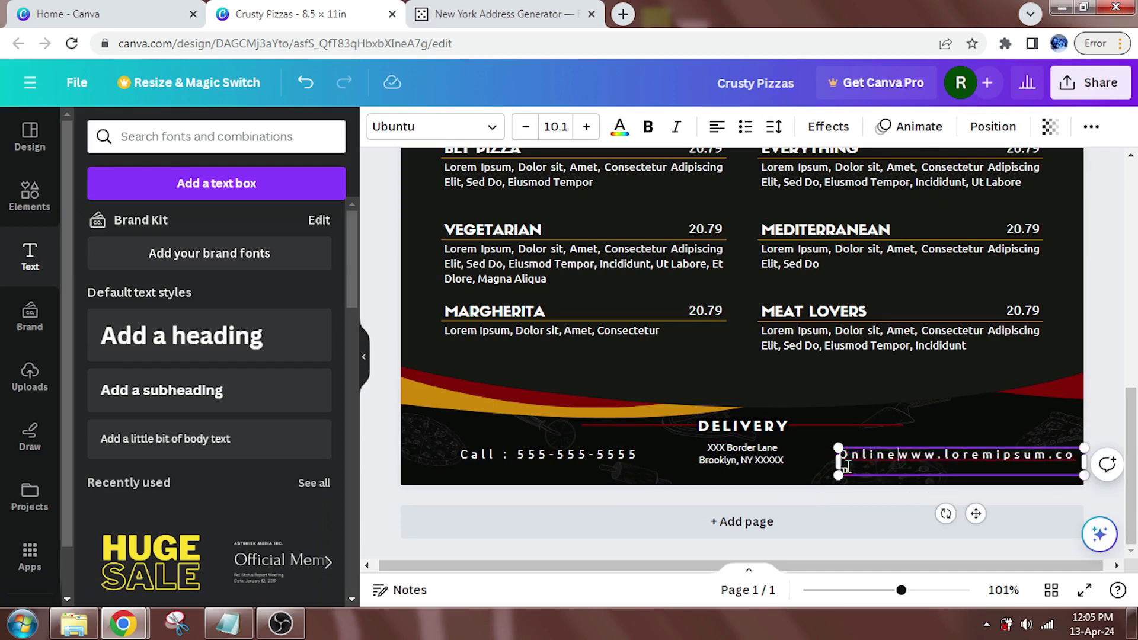
{"action": "key", "text": "Return"}
{"action": "key", "text": "Left"}
{"action": "type", "text": ":"}
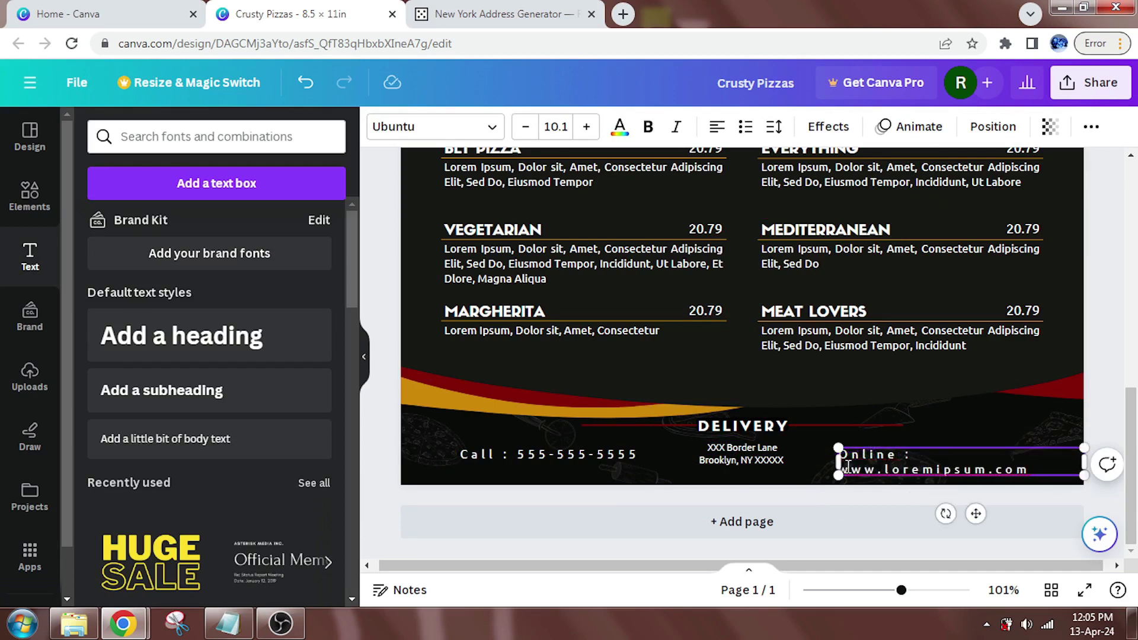
{"action": "key", "text": "Escape"}
Reduce the letter spacing of the "Online :" web address text so it fits on one line
{"action": "left_click", "coordinate": [773, 126]}
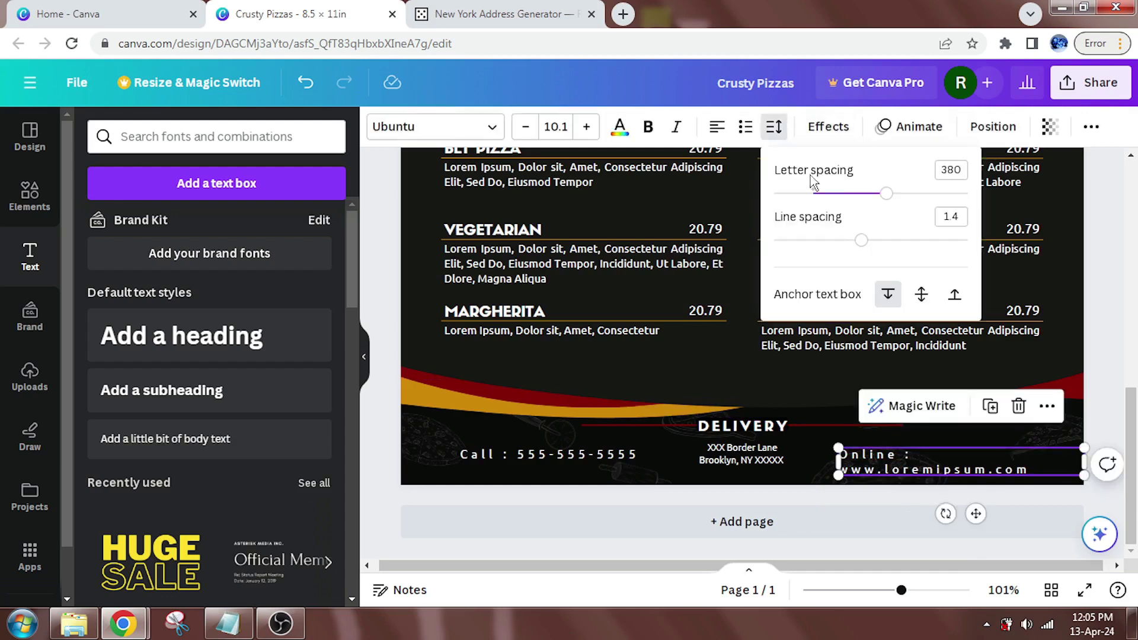
{"action": "left_click_drag", "start_coordinate": [886, 194], "coordinate": [834, 194]}
{"action": "left_click", "coordinate": [1108, 337]}
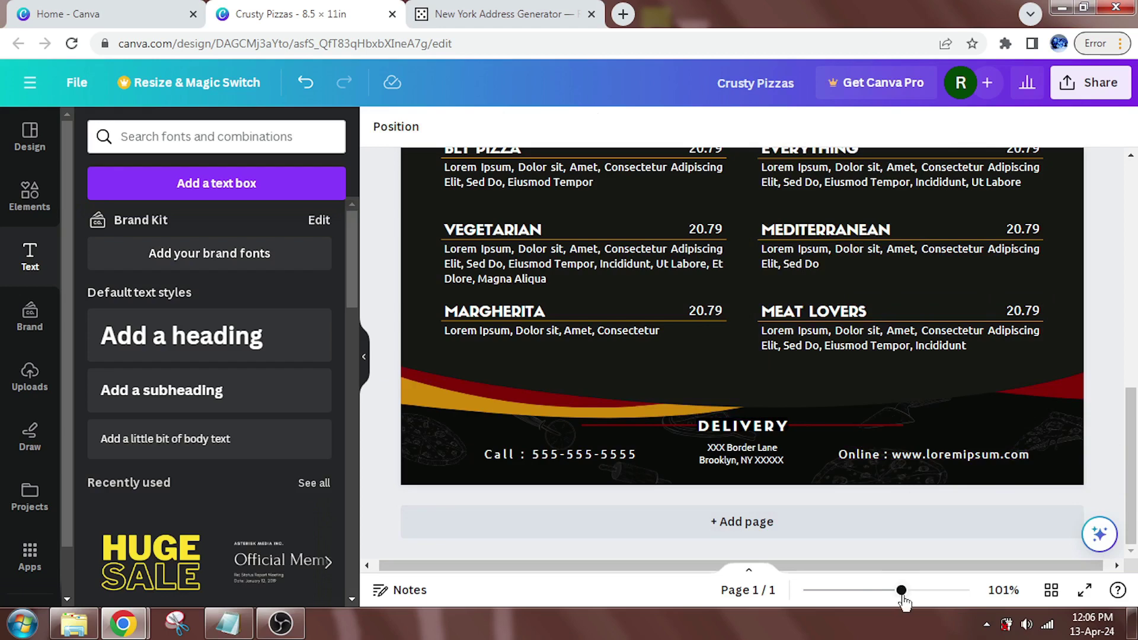
Review the whole menu page in full-screen view
{"action": "left_click_drag", "start_coordinate": [900, 591], "coordinate": [867, 591]}
{"action": "scroll", "coordinate": [1128, 406], "scroll_direction": "up", "scroll_amount": 2}
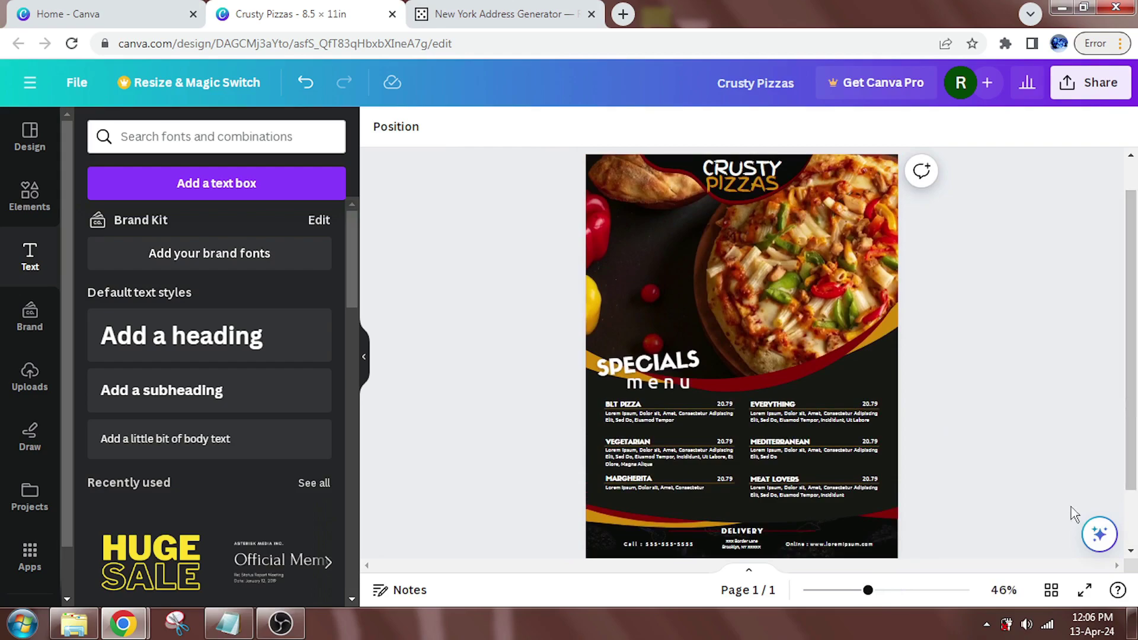
{"action": "left_click", "coordinate": [1084, 591]}
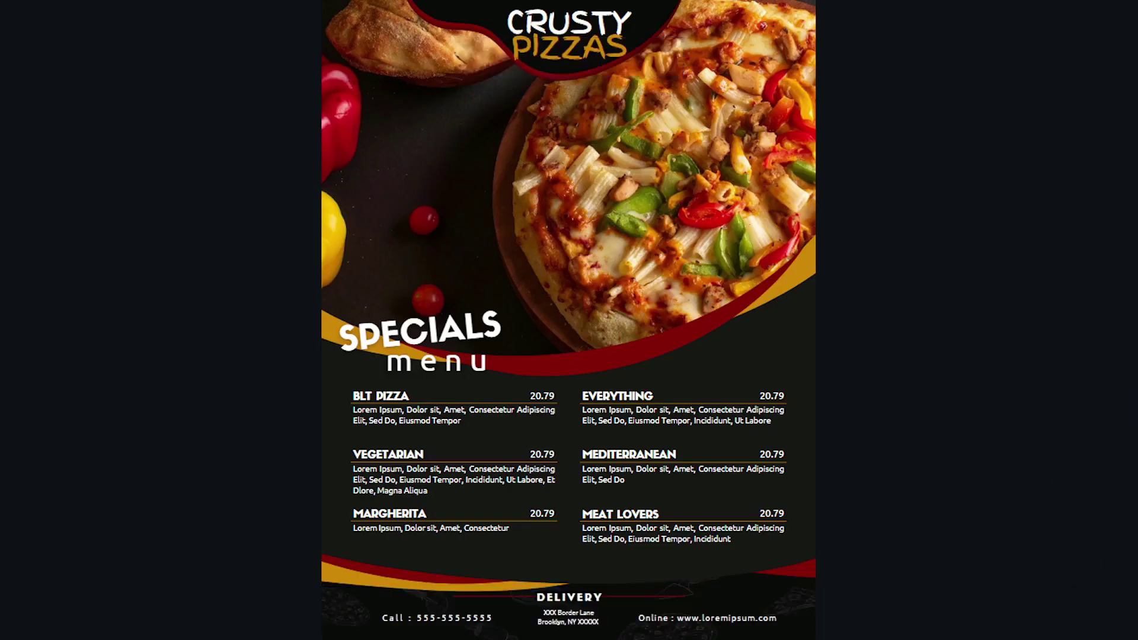